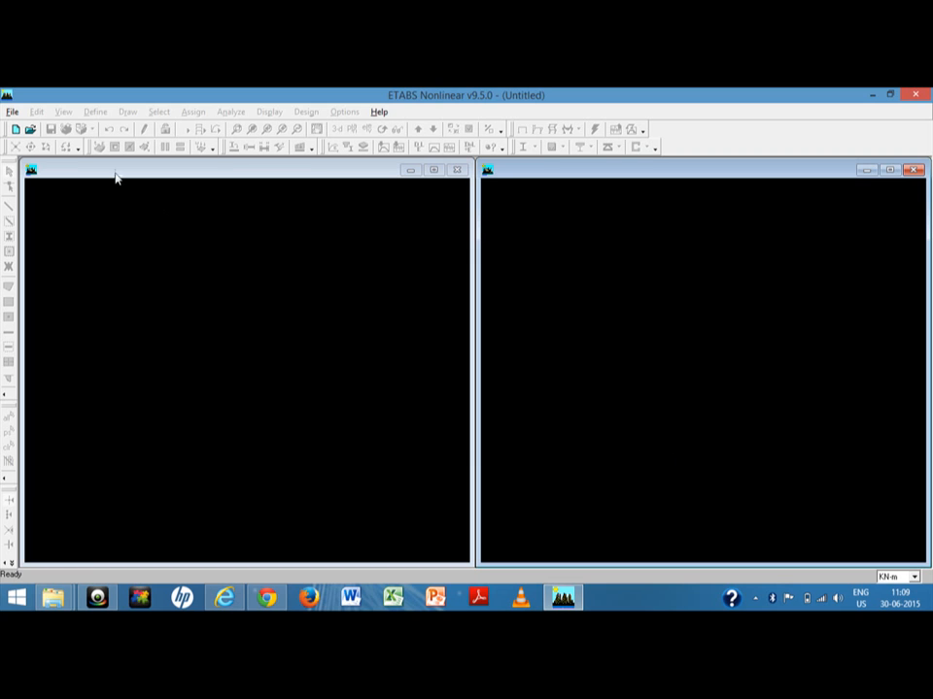
Start a new model from Default.edb with a uniform grid of 3 lines in X and Y, spaced 4 m both ways.
click(15, 131)
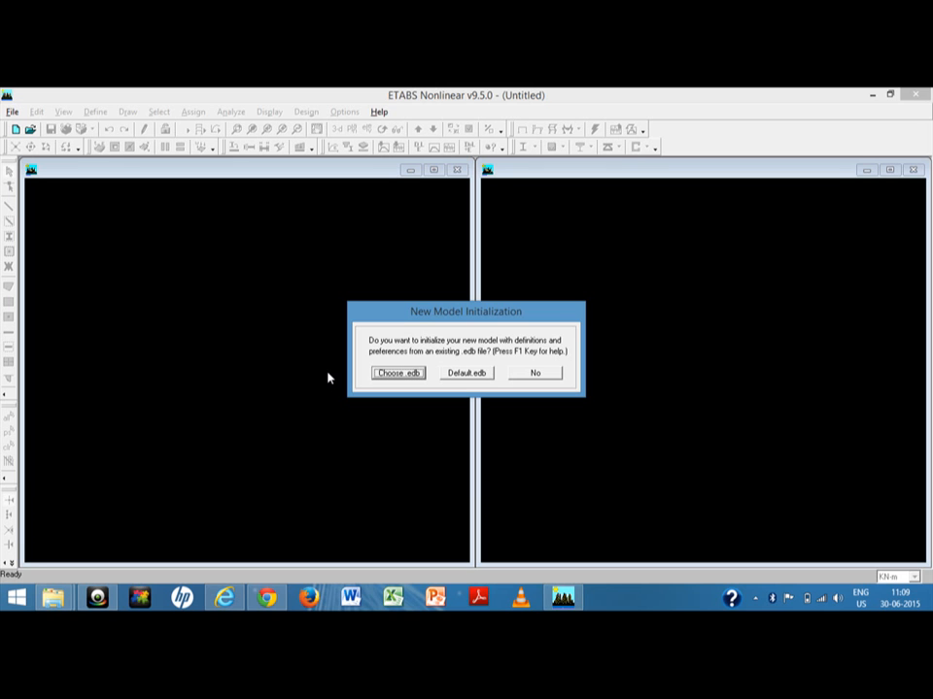
click(455, 375)
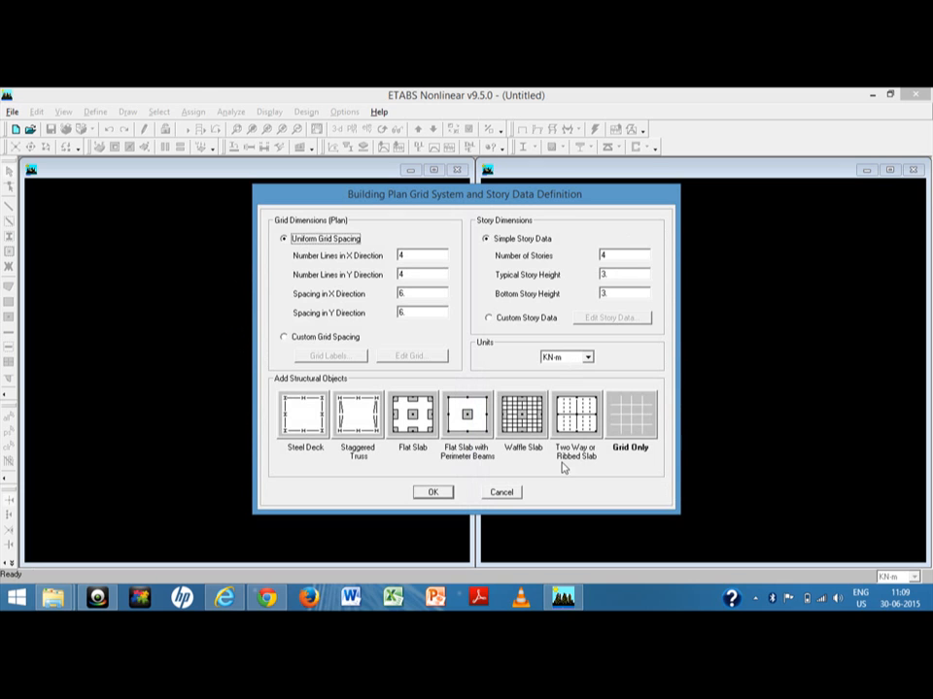
double_click(412, 254)
text(3)
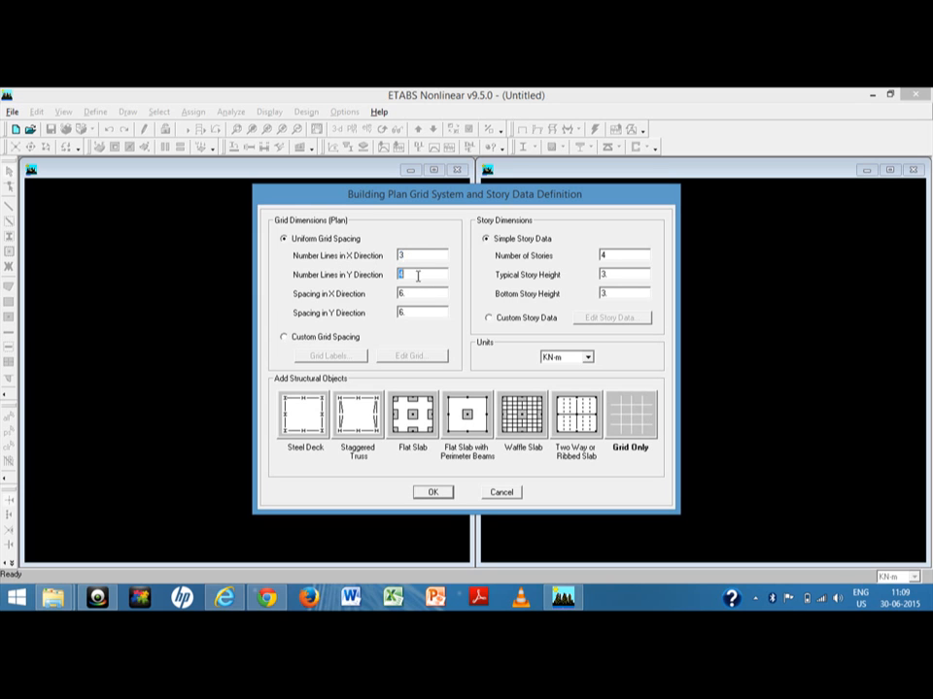
double_click(408, 273)
text(3)
double_click(416, 293)
text(4)
double_click(399, 312)
text(4)
Inspect the grid line table under custom grid spacing, and return to uniform grid spacing.
click(325, 347)
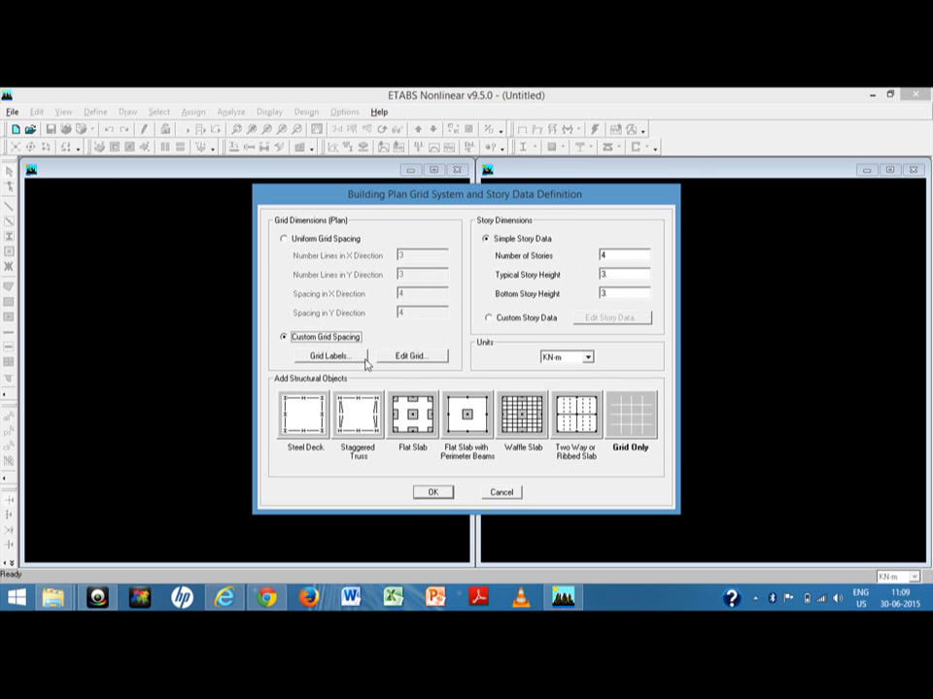
click(404, 357)
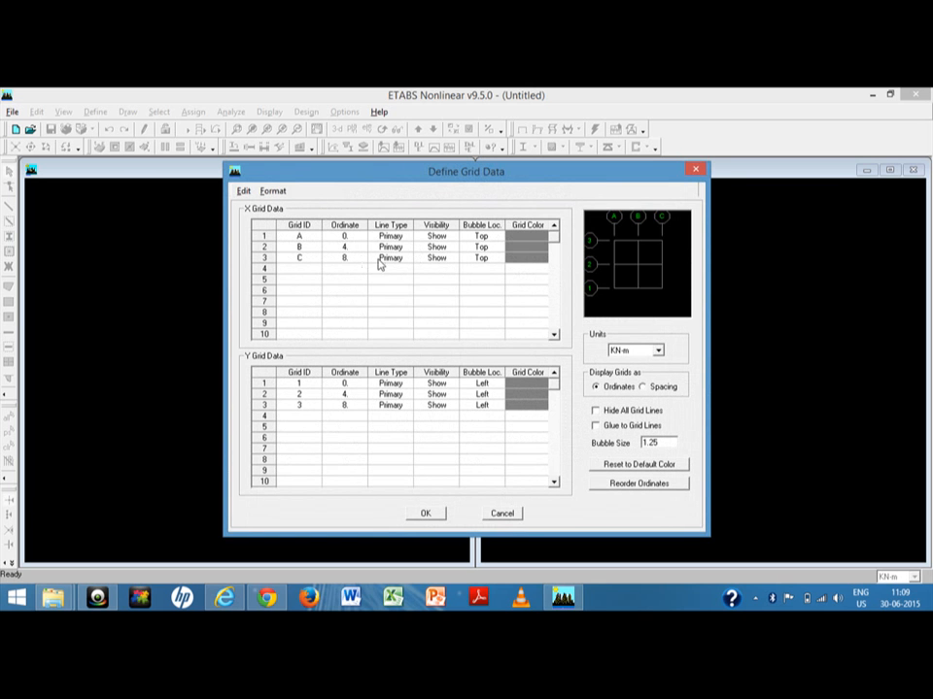
click(507, 514)
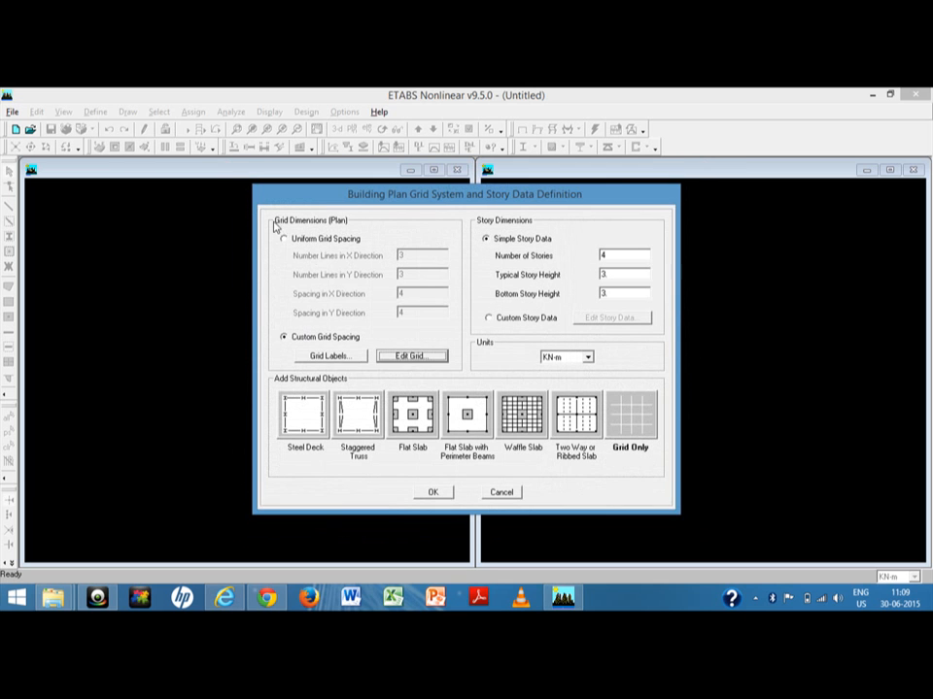
click(283, 238)
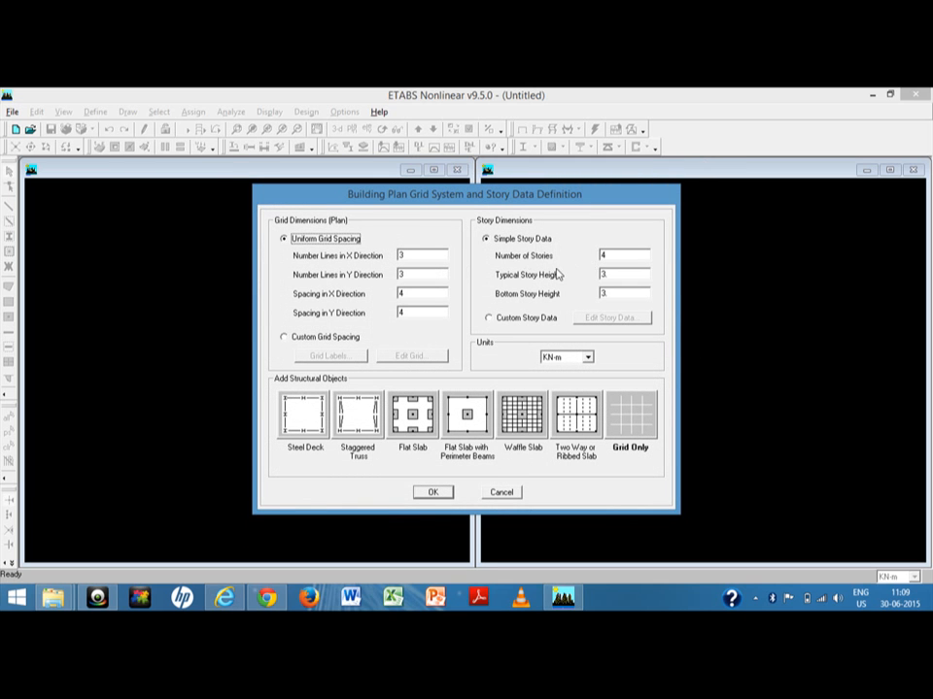
Set 5 stories with a bottom story height of 4 m, and generate the grid-only model.
click(627, 255)
text(5)
double_click(626, 275)
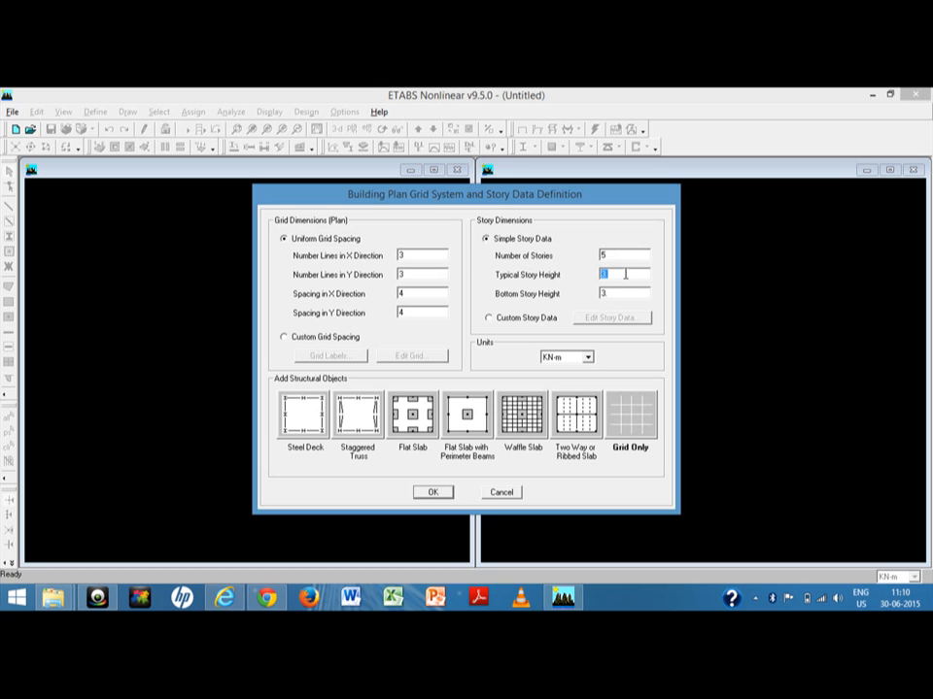
double_click(612, 294)
text(4)
click(440, 496)
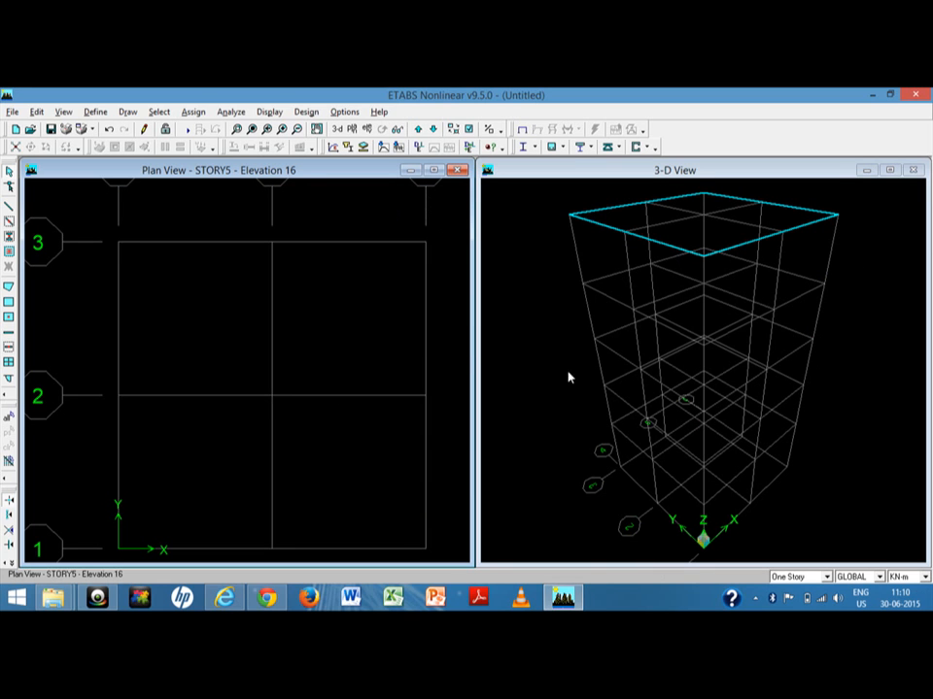
Try the one-window layout, and restore two vertically tiled windows.
click(343, 114)
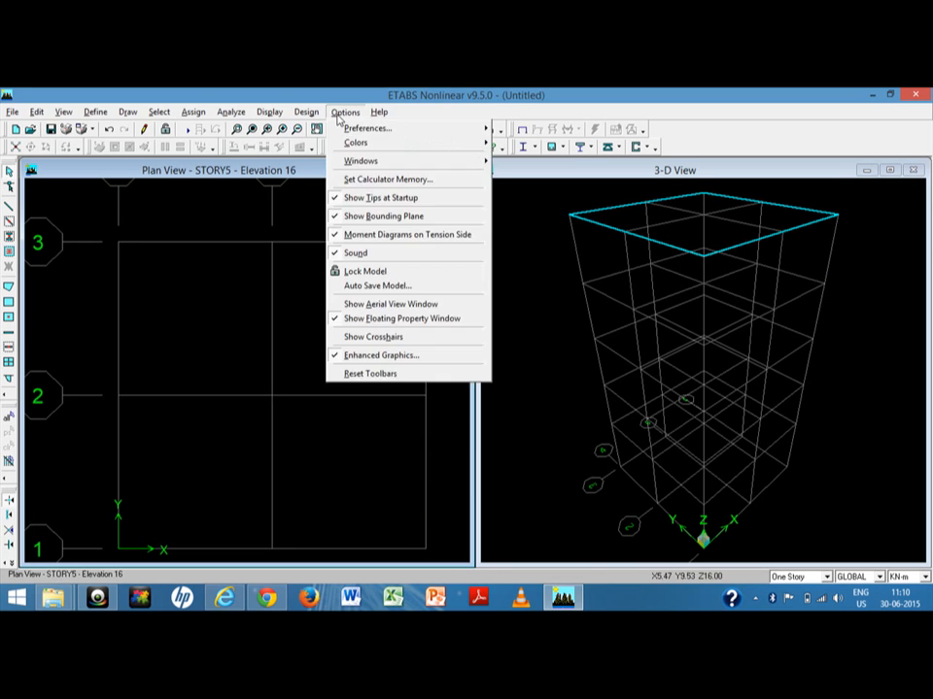
mouse_move(440, 162)
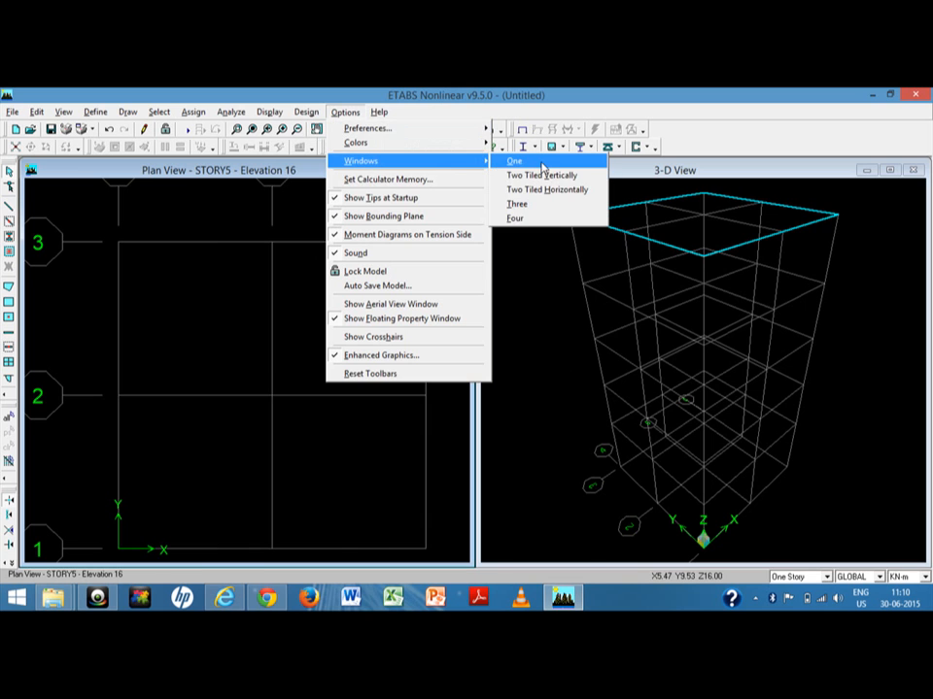
click(540, 162)
click(345, 114)
mouse_move(360, 158)
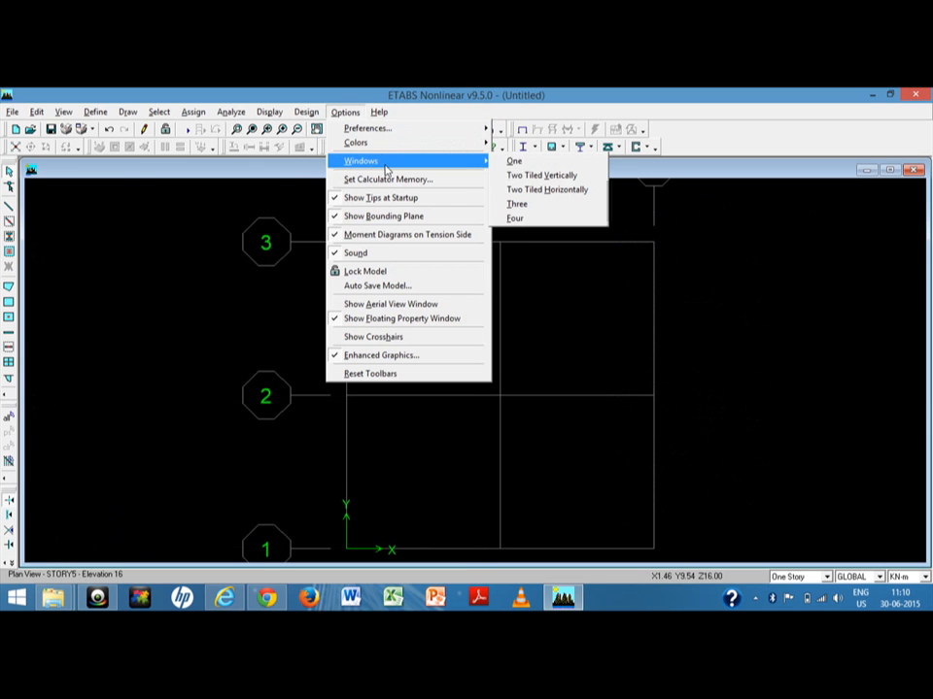
click(544, 176)
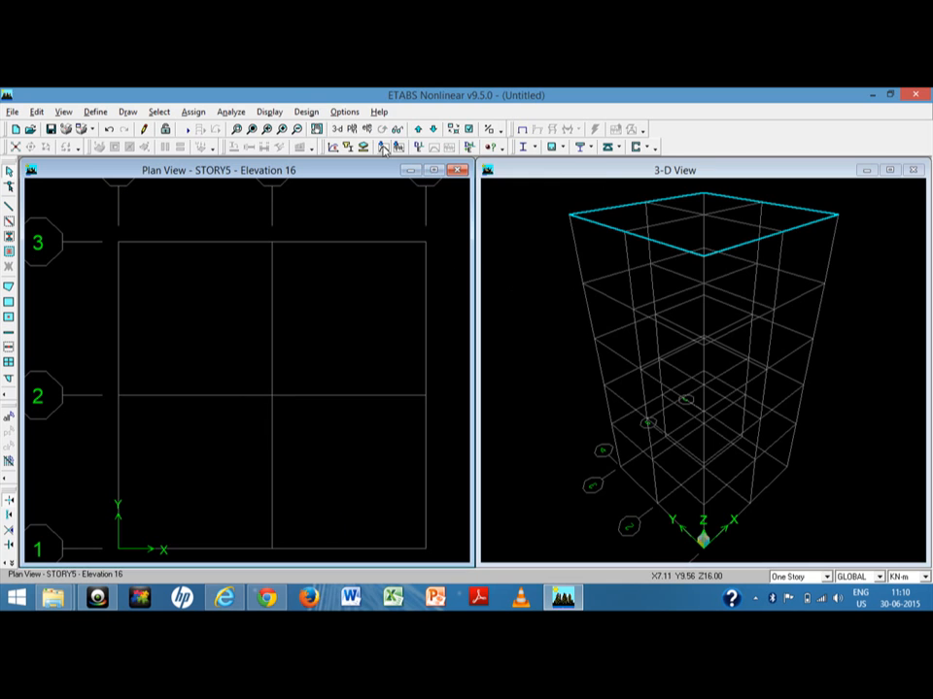
Try the two horizontally tiled and four-window layouts, and return to two vertically tiled windows.
click(344, 113)
mouse_move(418, 165)
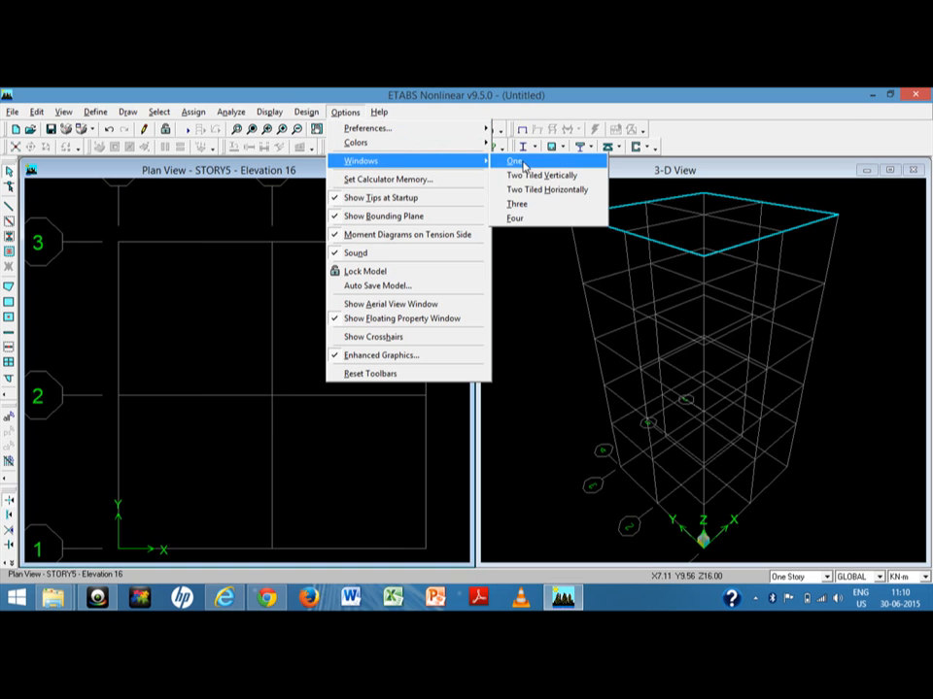
click(545, 189)
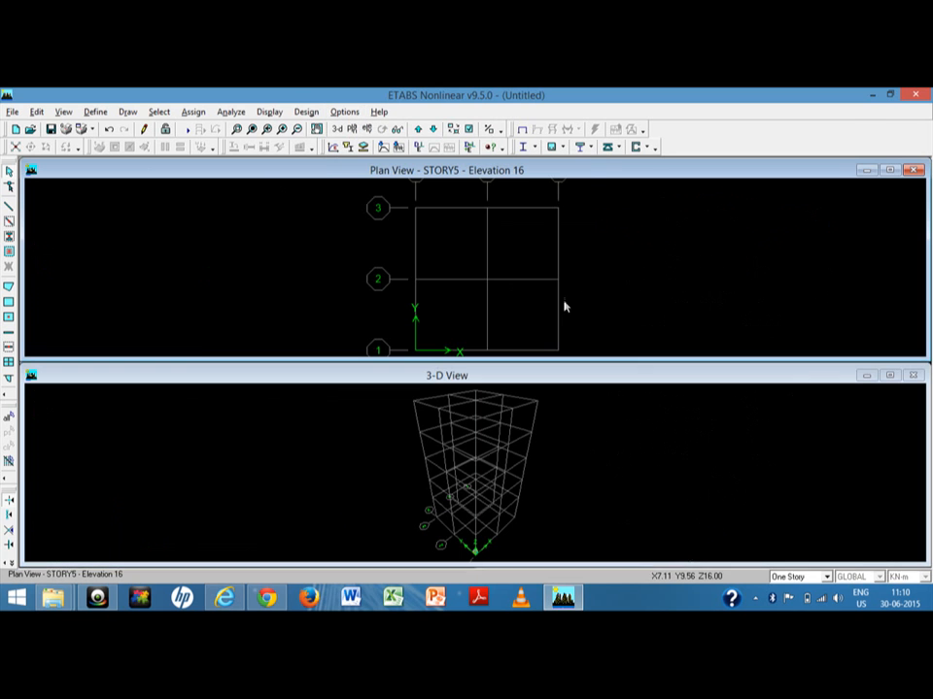
click(345, 112)
mouse_move(437, 160)
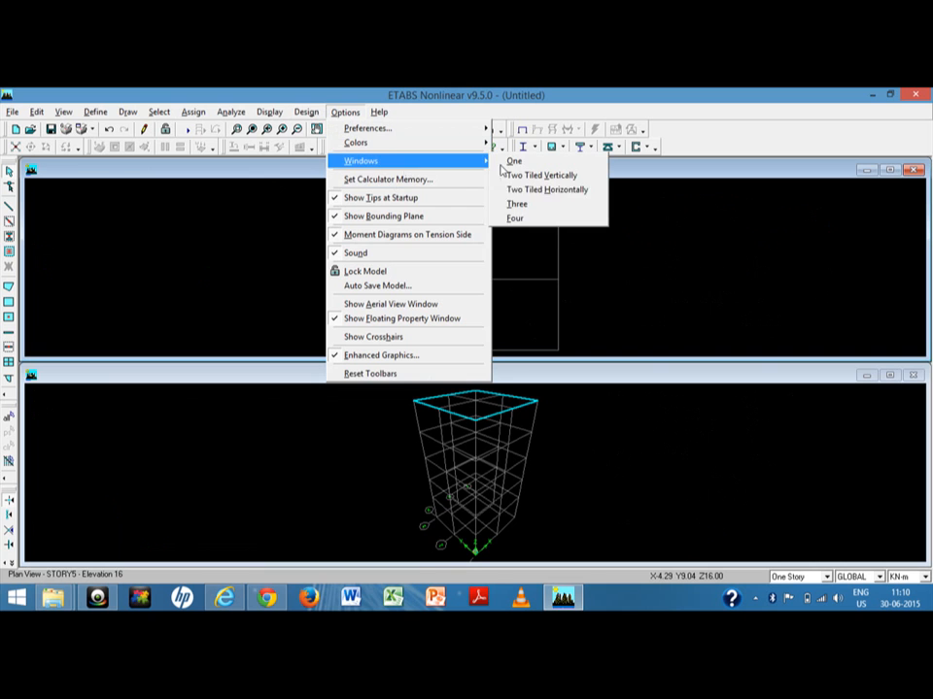
click(537, 215)
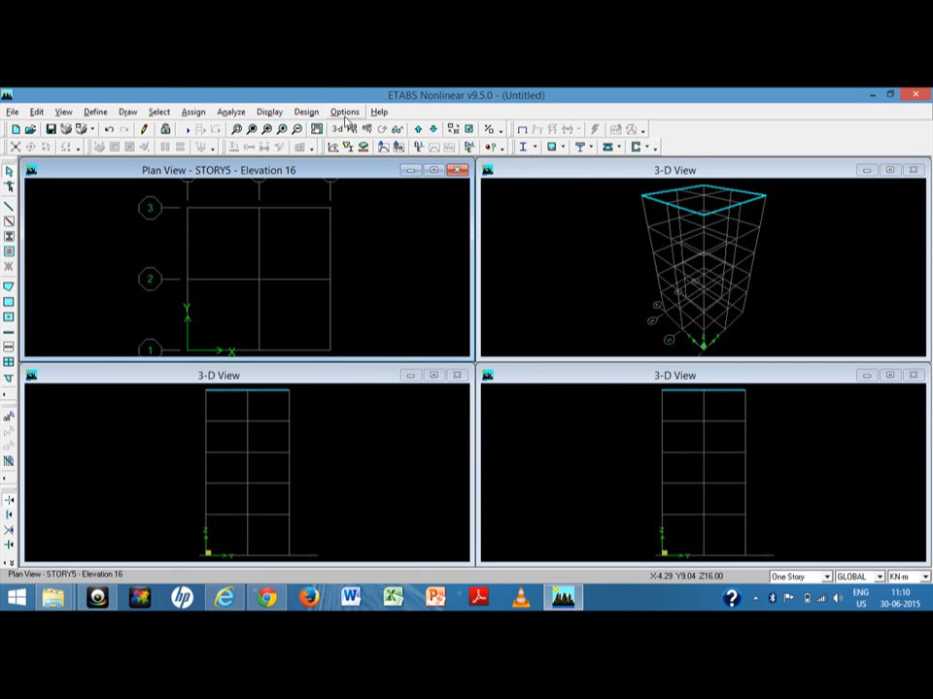
click(345, 112)
mouse_move(413, 161)
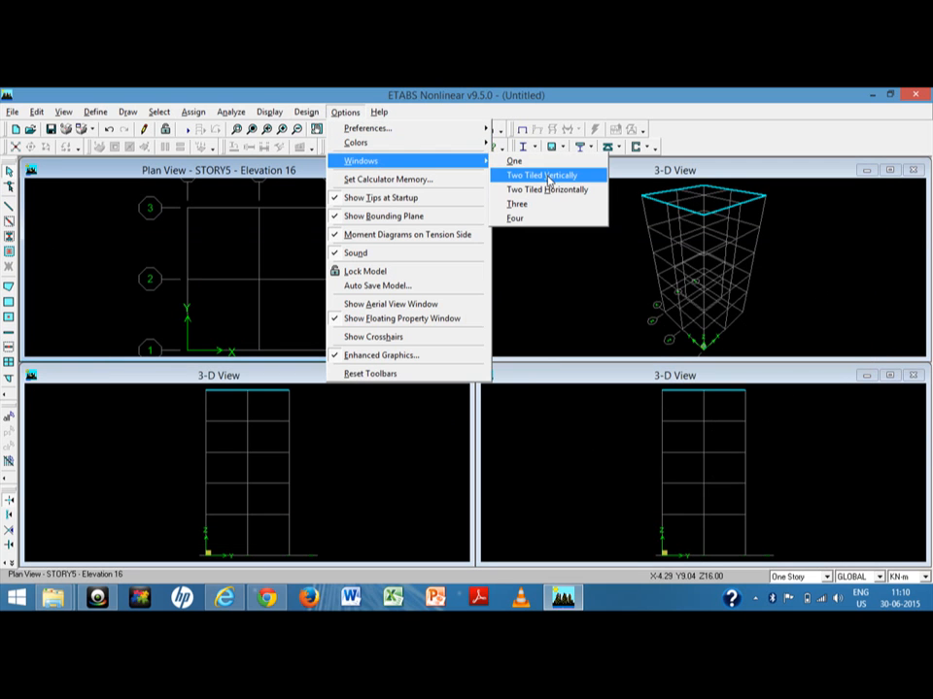
click(546, 178)
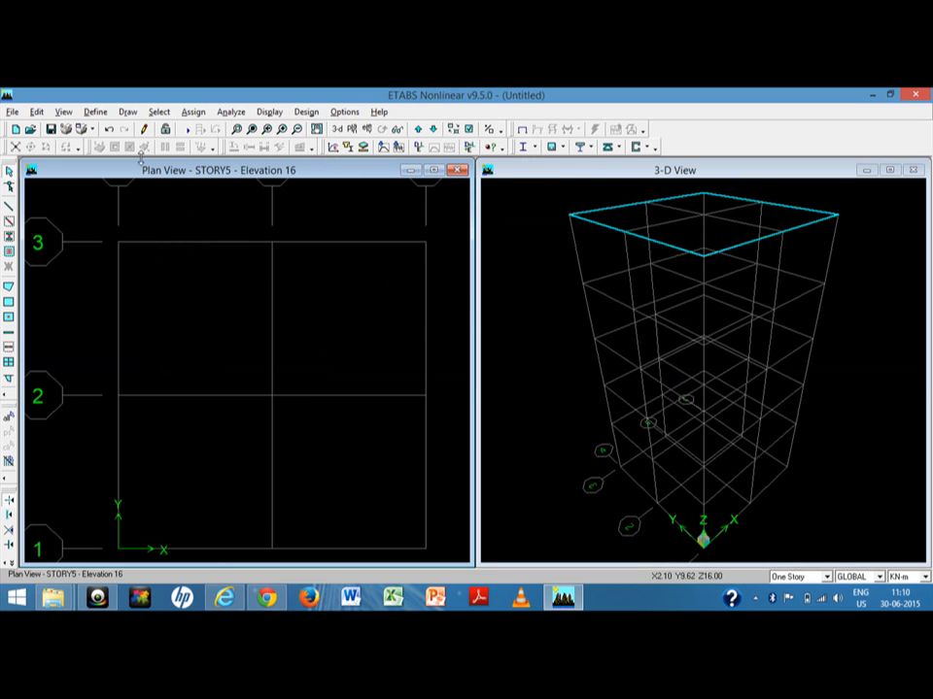
Open the material definitions and examine the default new-material properties based on CONC and on STEEL.
click(95, 113)
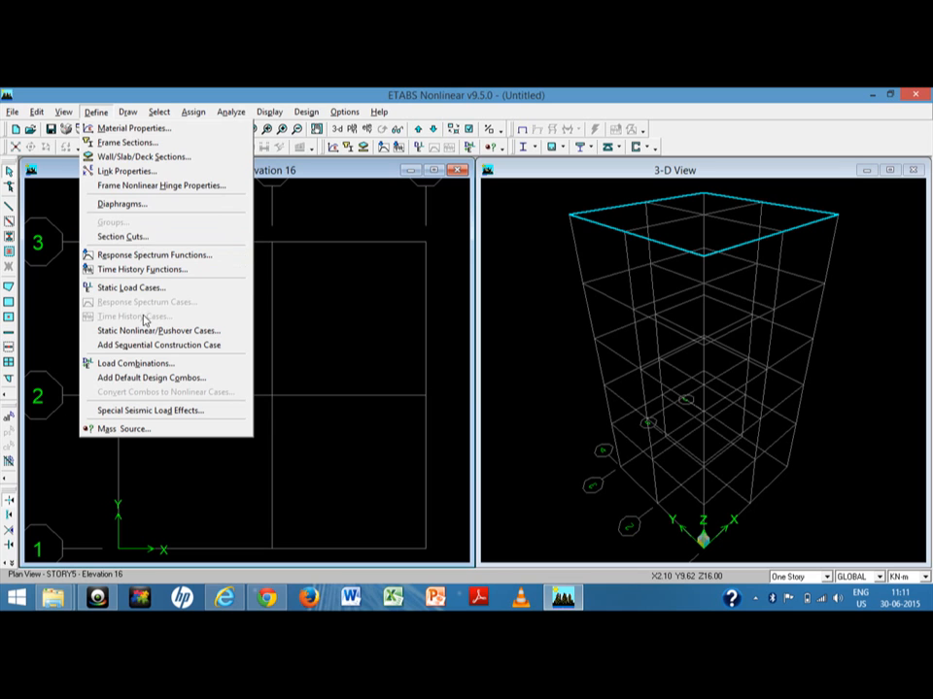
click(140, 138)
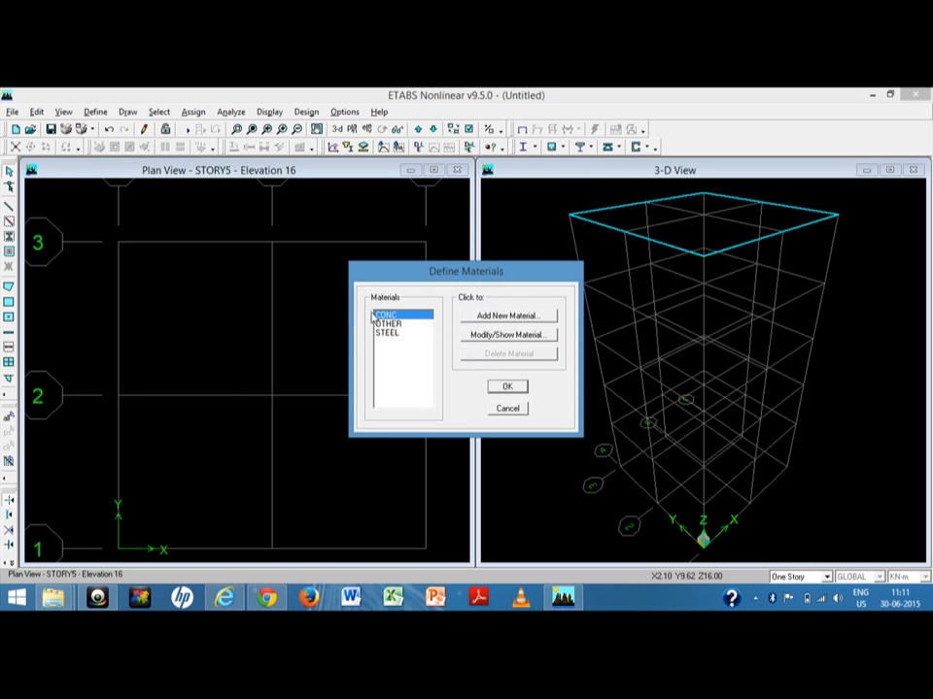
click(483, 318)
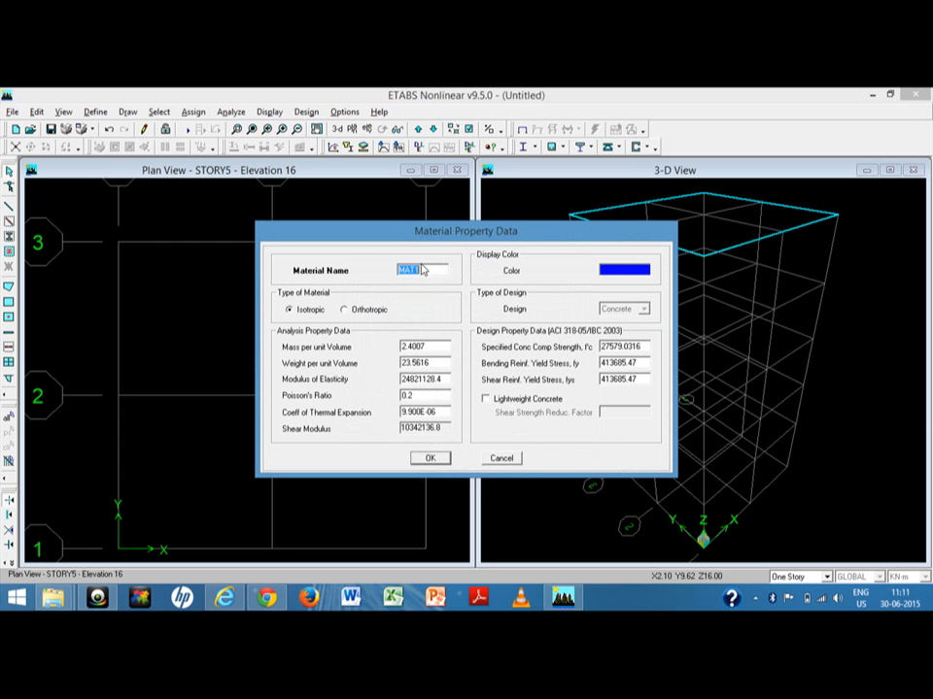
click(501, 457)
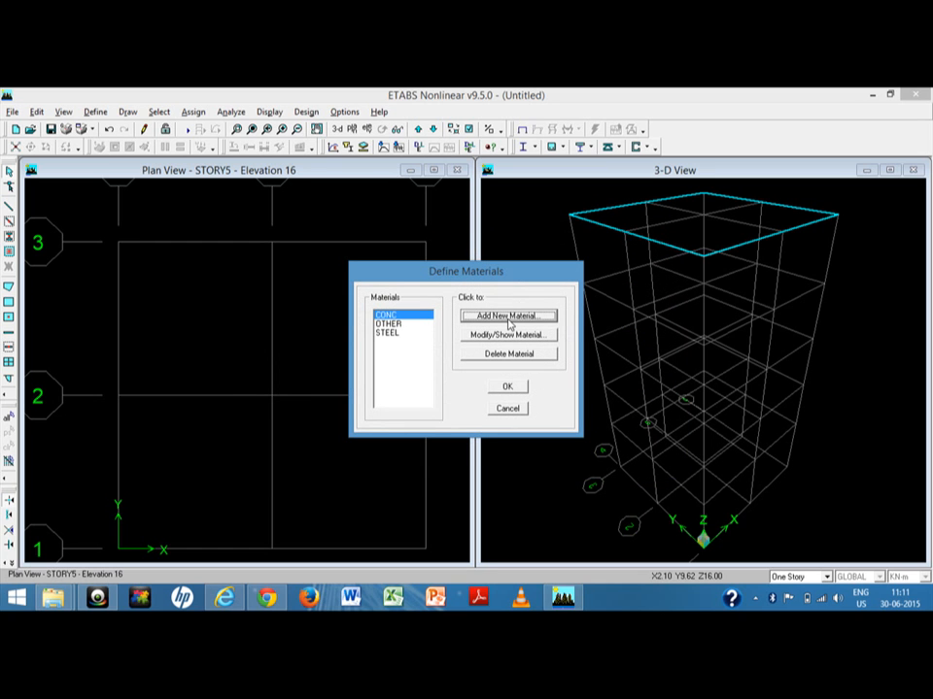
click(391, 333)
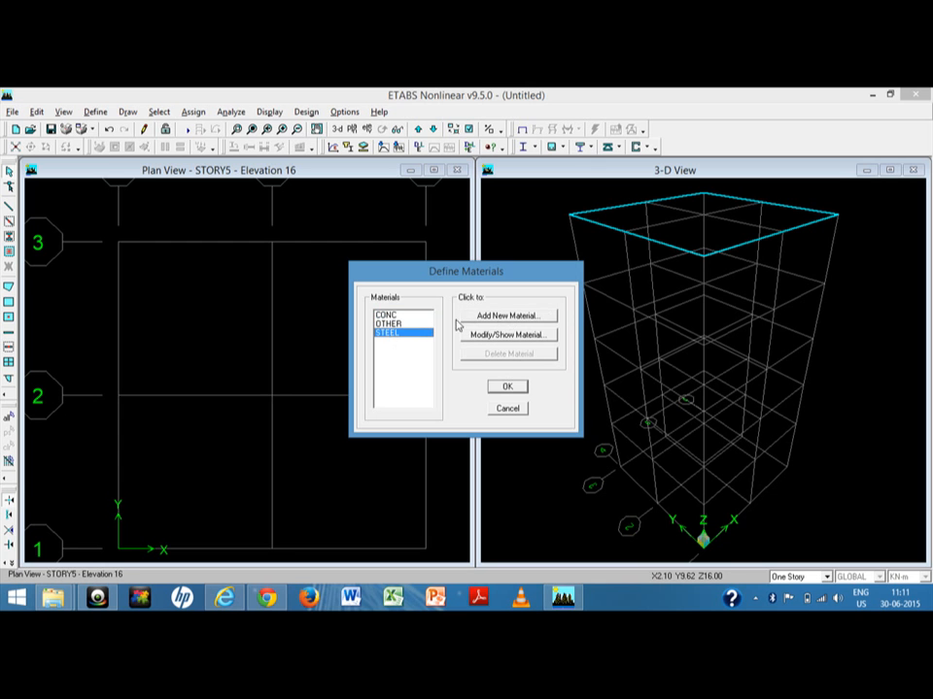
click(509, 316)
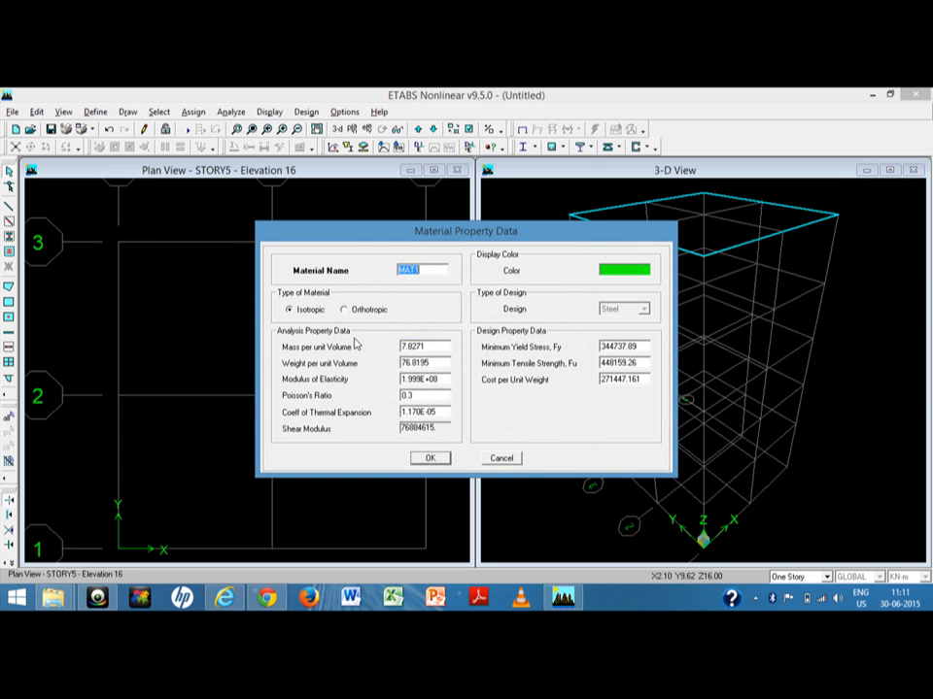
click(516, 462)
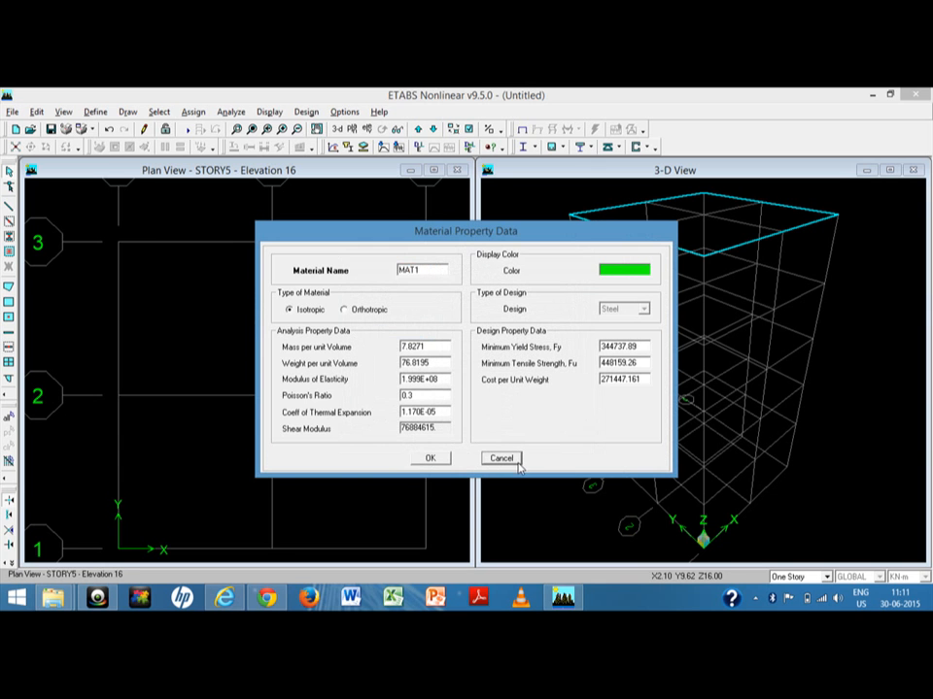
Add a new material based on CONC and name it M25FE415.
click(392, 318)
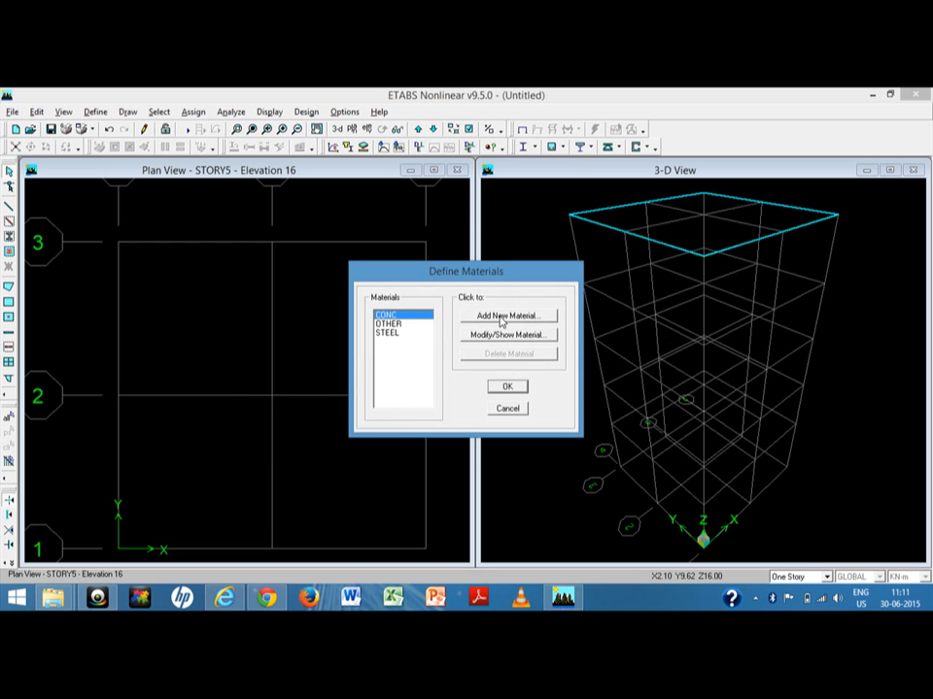
click(505, 317)
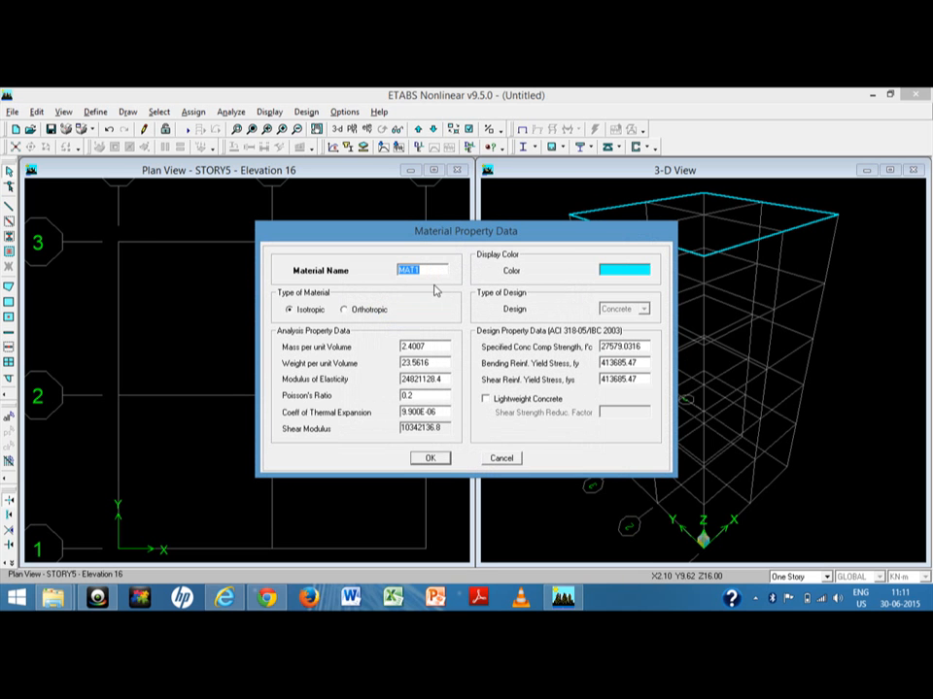
text(M25FE415)
Set the material's concrete compressive strength to 25000 and both the bending and shear reinforcement yield stresses to 415000.
drag(601, 346, 648, 347)
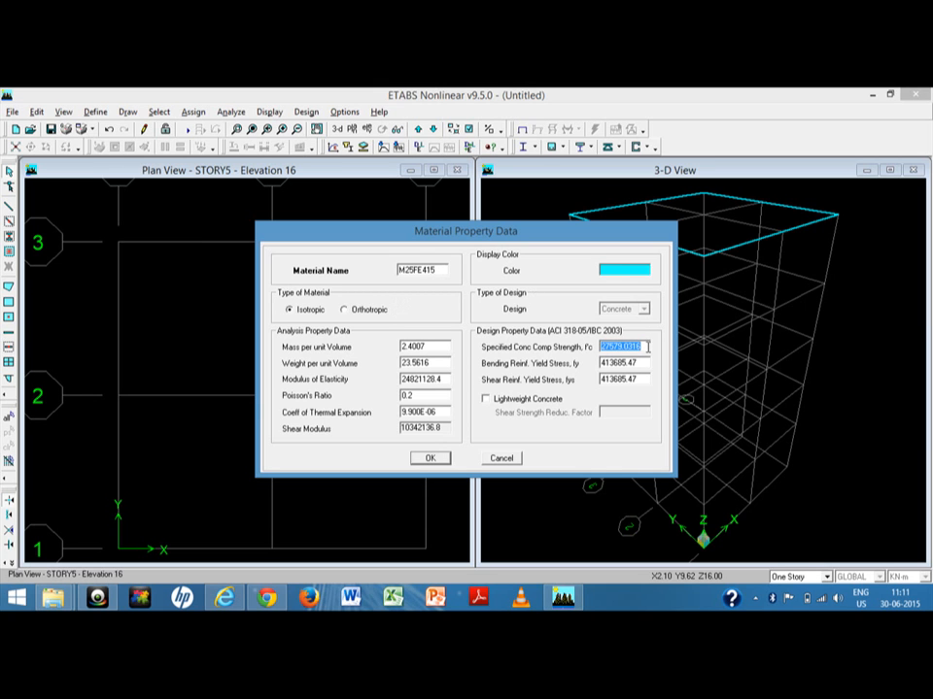
text(25000)
drag(601, 363, 644, 361)
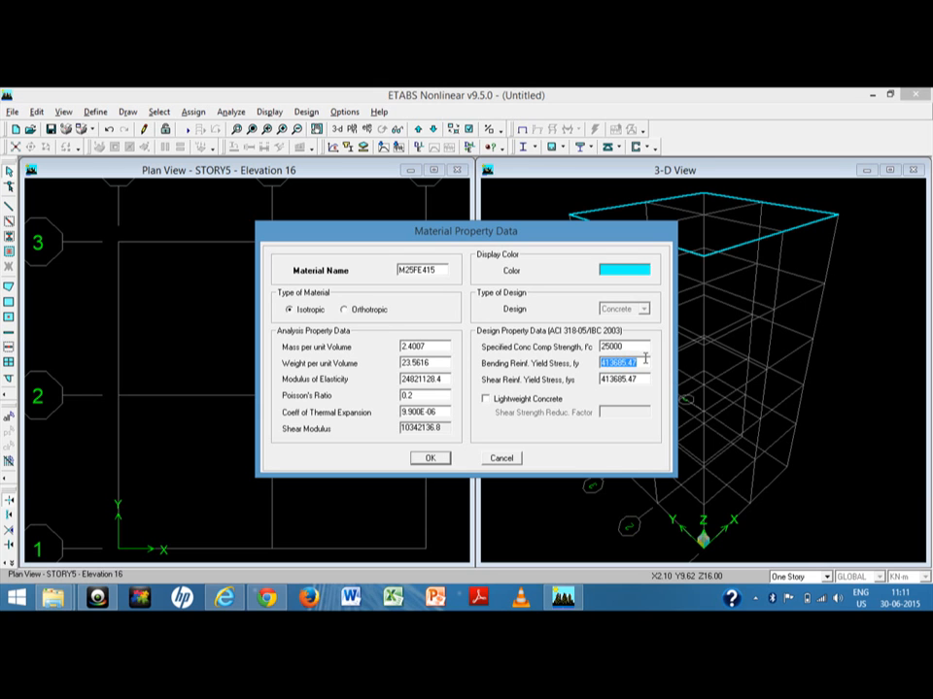
text(415000)
double_click(643, 380)
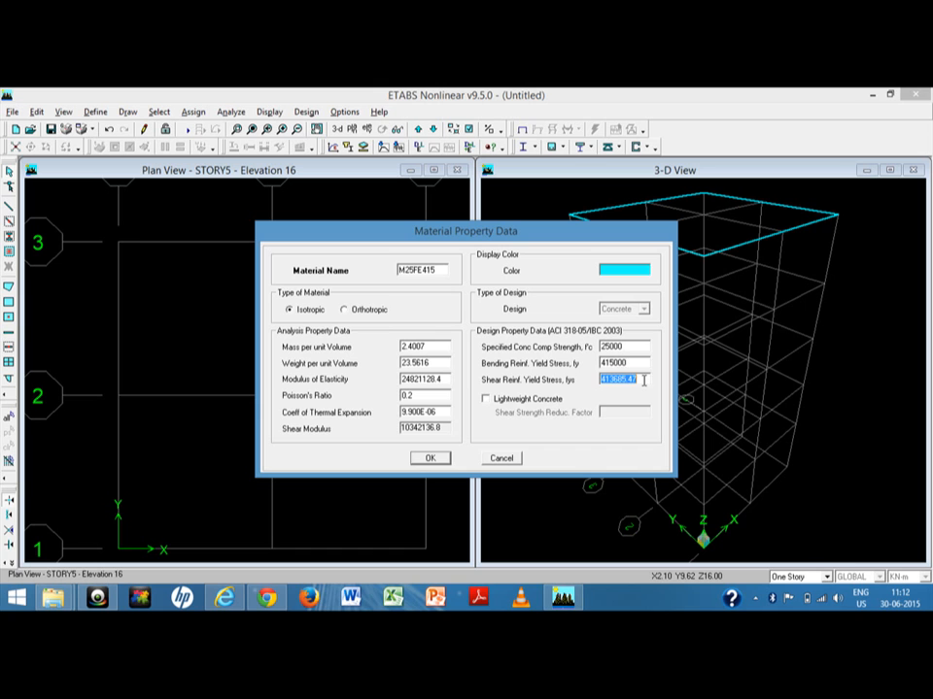
text(415000)
Set the material's weight per unit volume to 25, mass per unit volume to 2.59 and modulus of elasticity to 25000000.
double_click(442, 363)
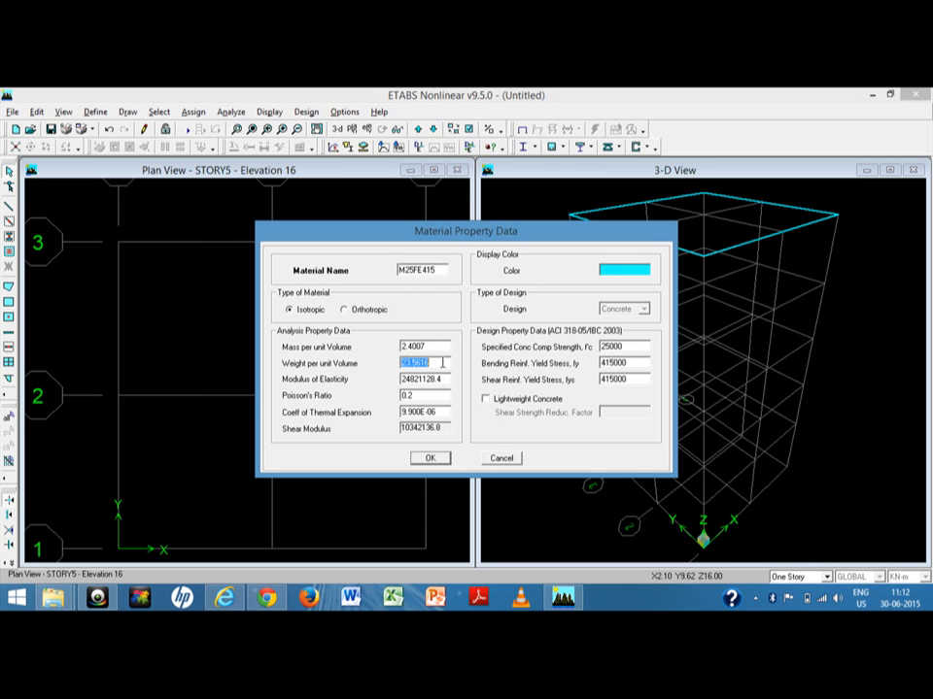
text(25)
double_click(431, 350)
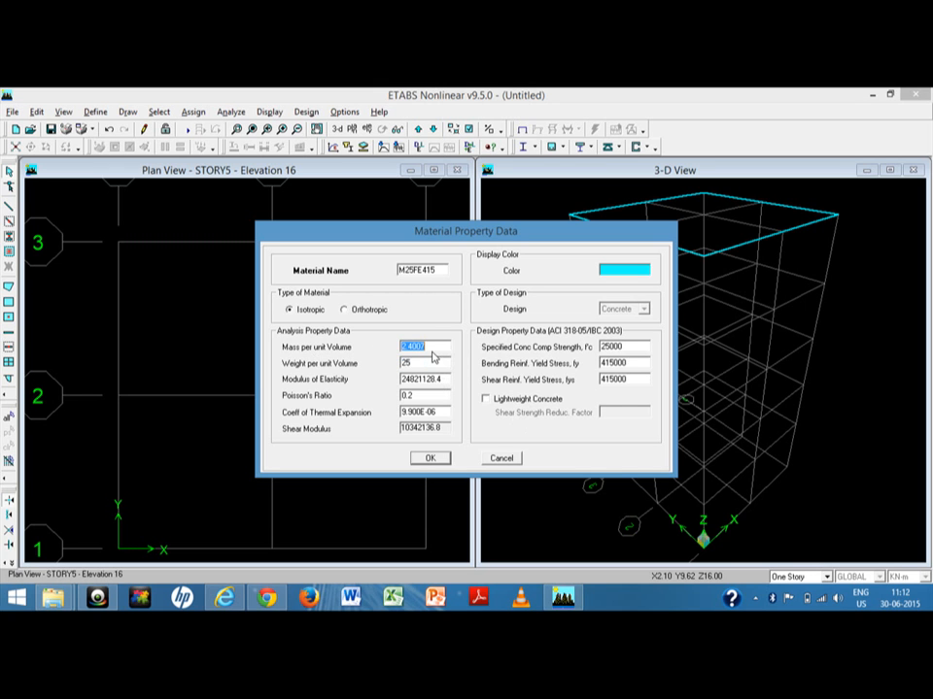
text(2.59)
double_click(448, 379)
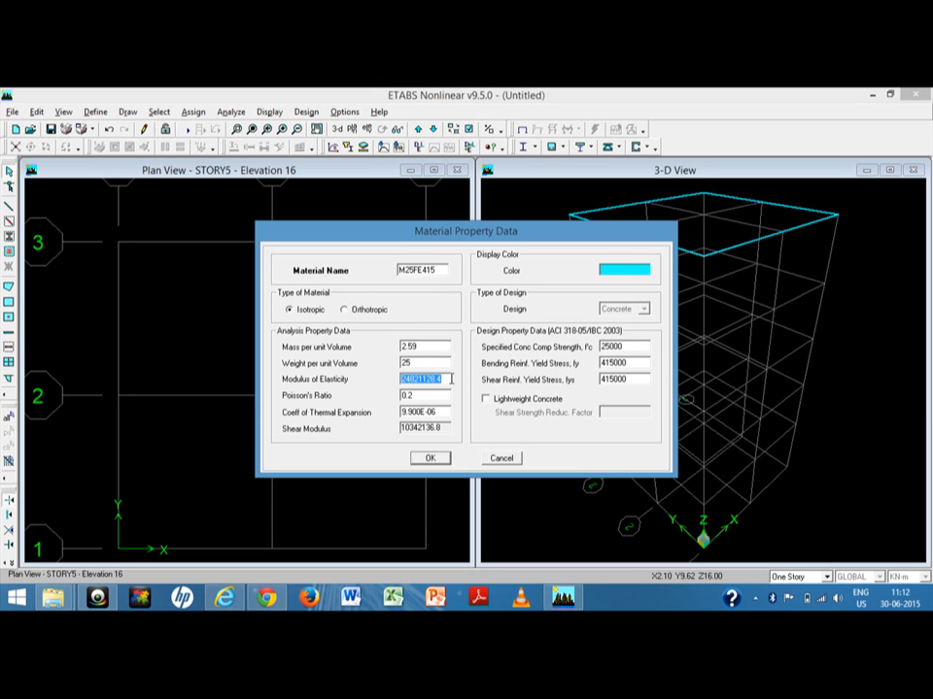
text(25)
text(000000)
Keep cyan as the material's display color and accept the new material definition.
click(619, 275)
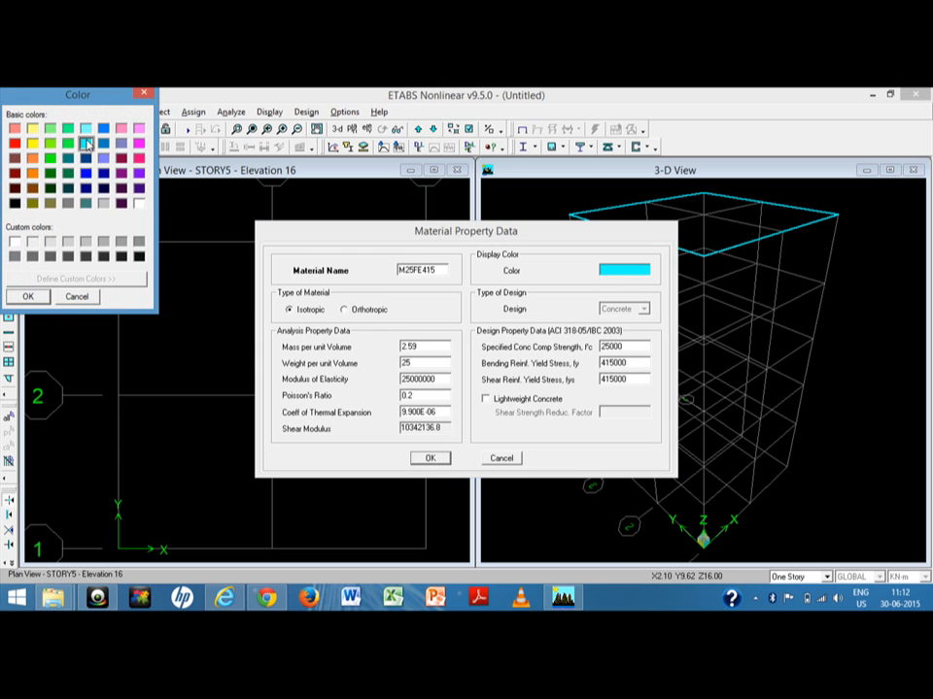
click(29, 296)
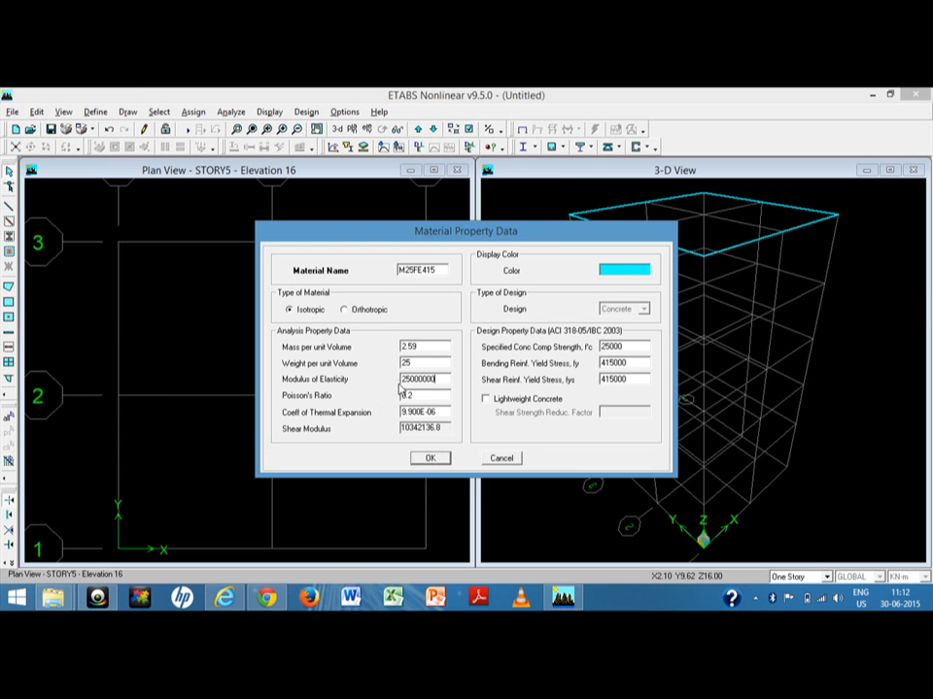
click(429, 458)
click(507, 386)
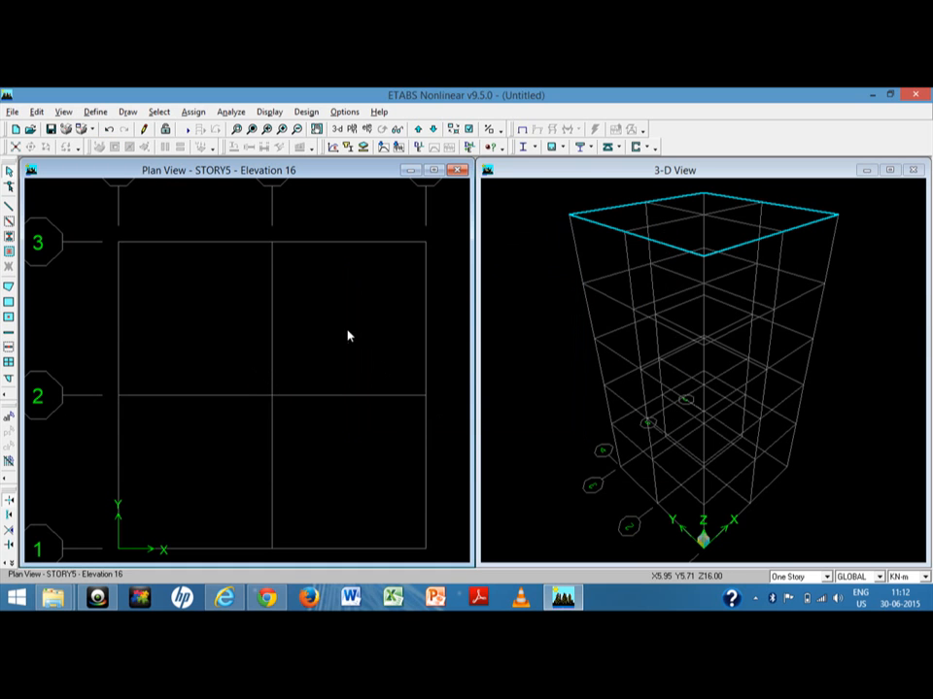
Add a rectangular frame section and name it C400X400-M25.
click(96, 112)
click(128, 143)
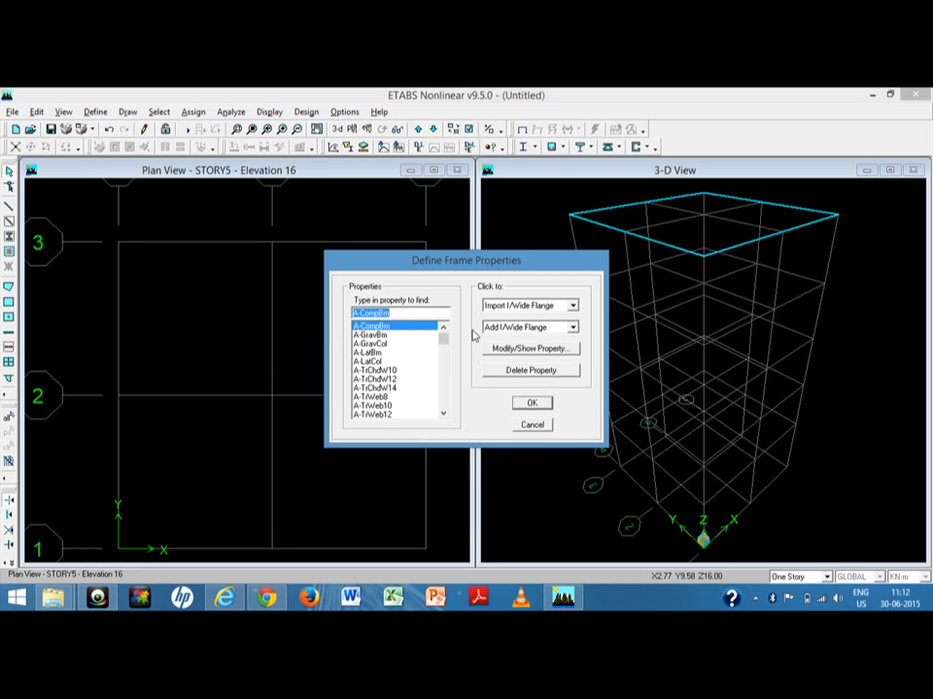
click(510, 329)
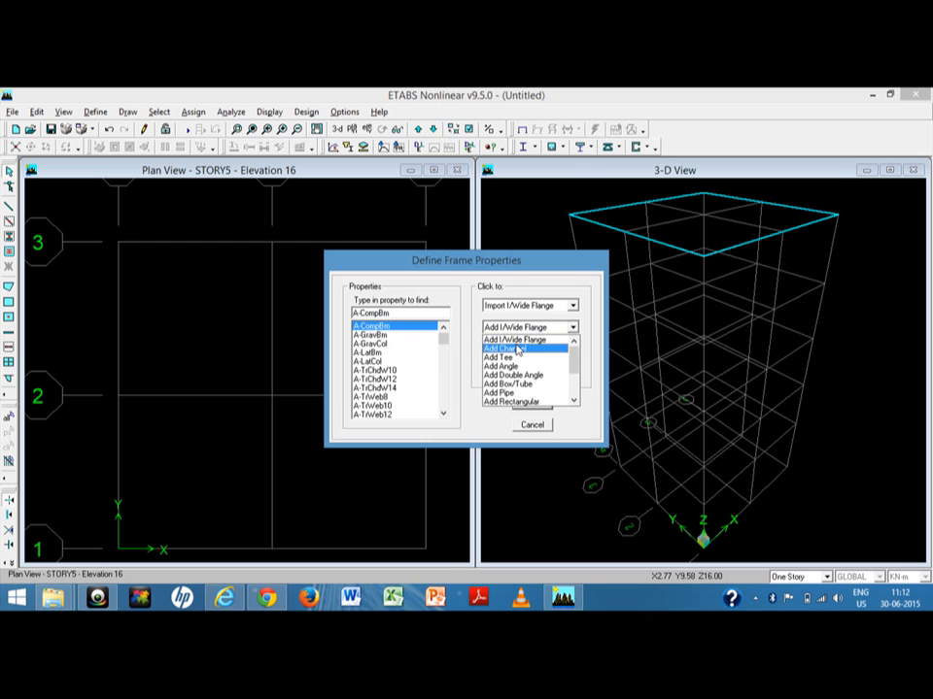
click(514, 402)
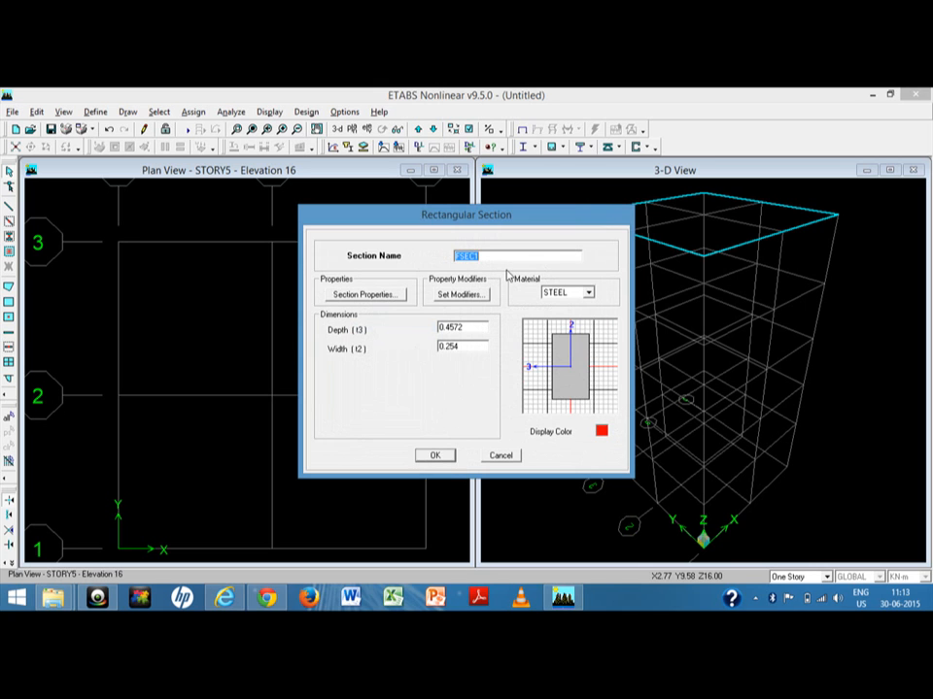
text(C400X400)
text(M2)
key(Left)
key(Left)
key(Left)
text(-)
Assign material M25FE415 to the column section and set both its depth and width to 0.4.
click(558, 296)
click(562, 318)
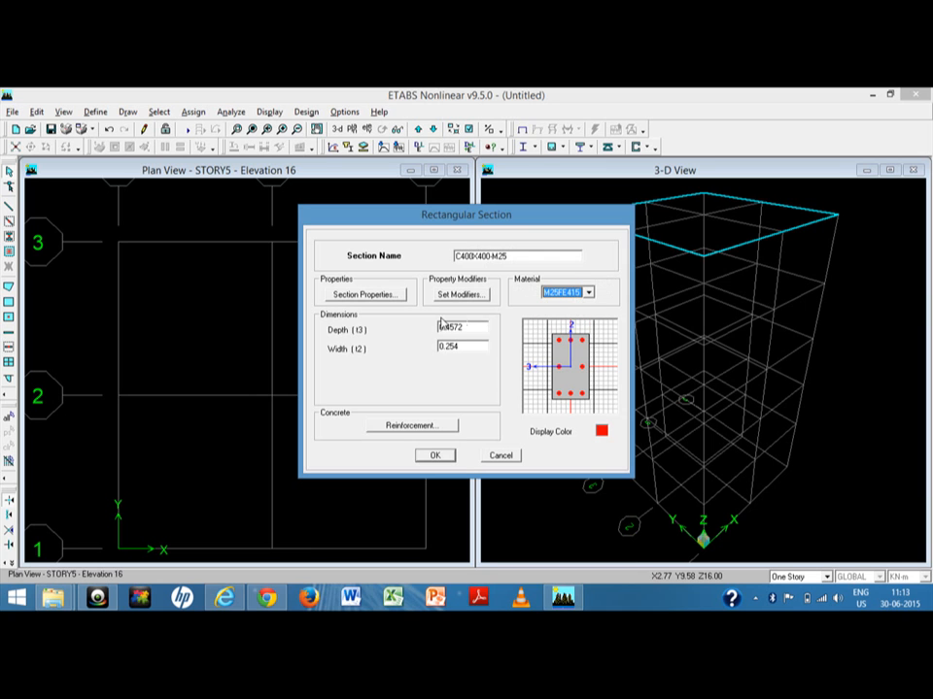
drag(441, 327, 482, 331)
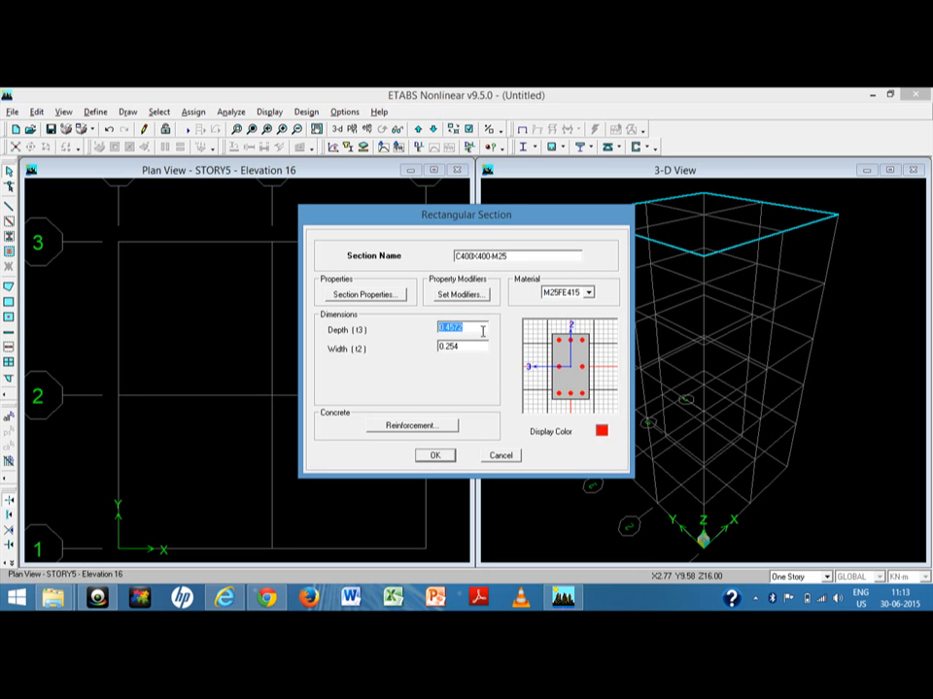
text(.4)
key(Tab)
key(BackSpace)
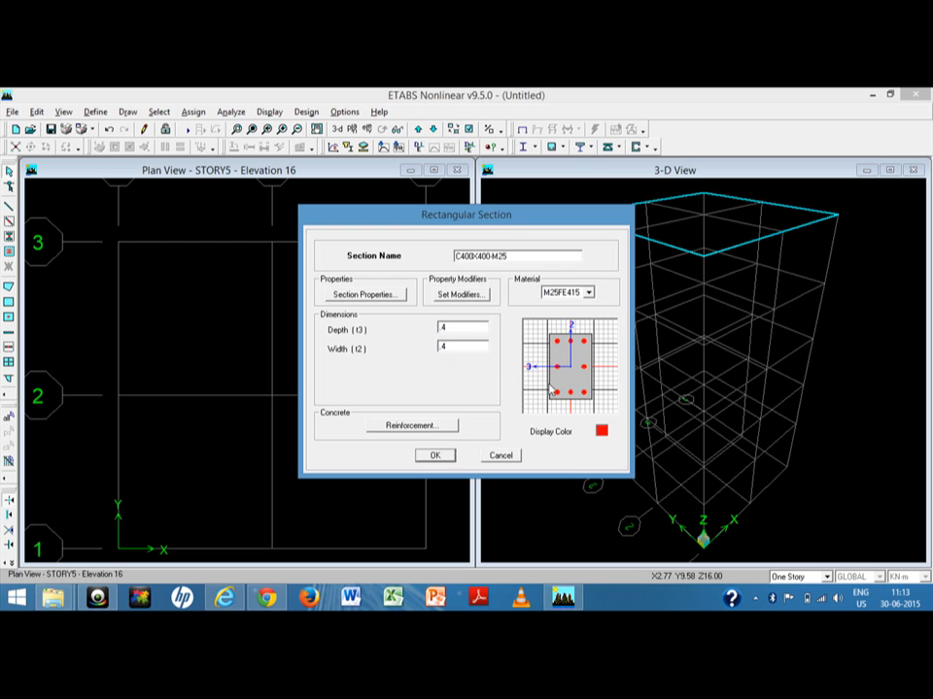
Configure the section's column reinforcement with ties, a cover to rebar center of 0.058 and 3 bars in each direction.
click(412, 426)
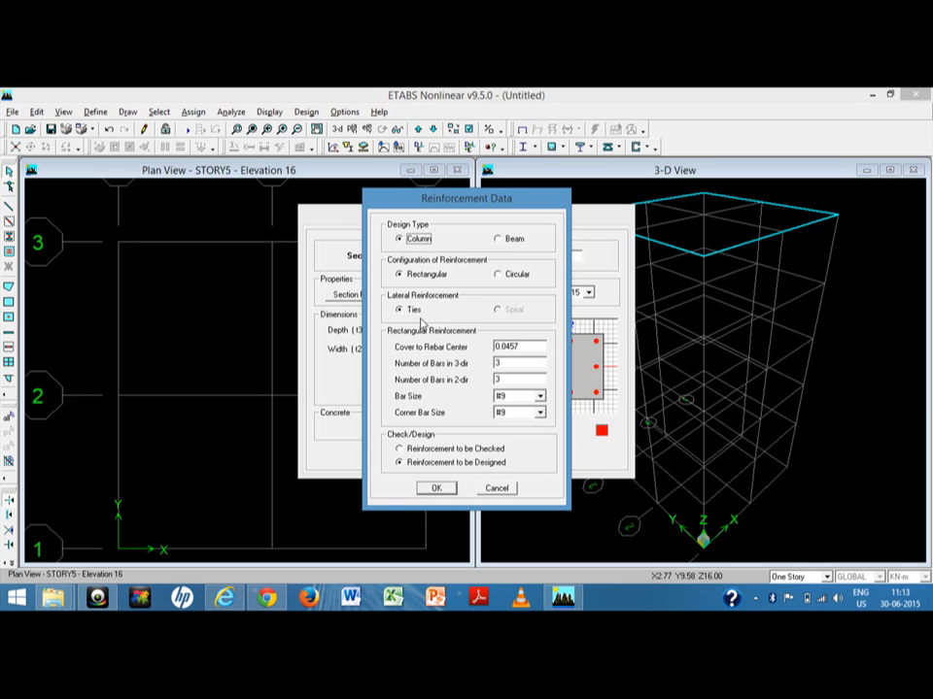
click(414, 311)
double_click(541, 347)
key(BackSpace)
double_click(505, 364)
double_click(526, 379)
Set both the bar size and the corner bar size to 20d and accept the column section.
click(540, 396)
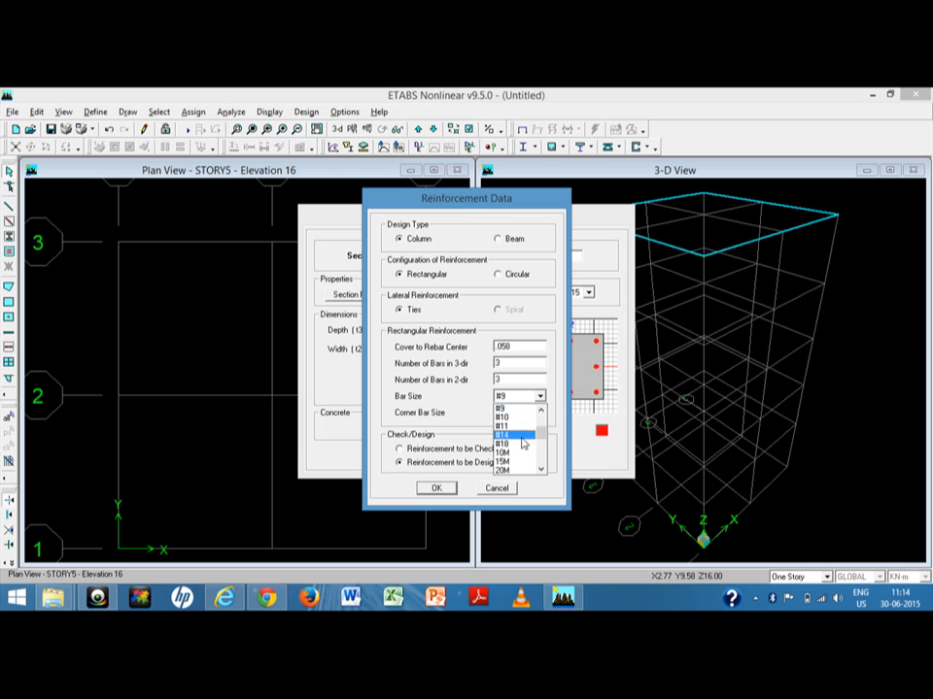
scroll(524, 449, down, 5)
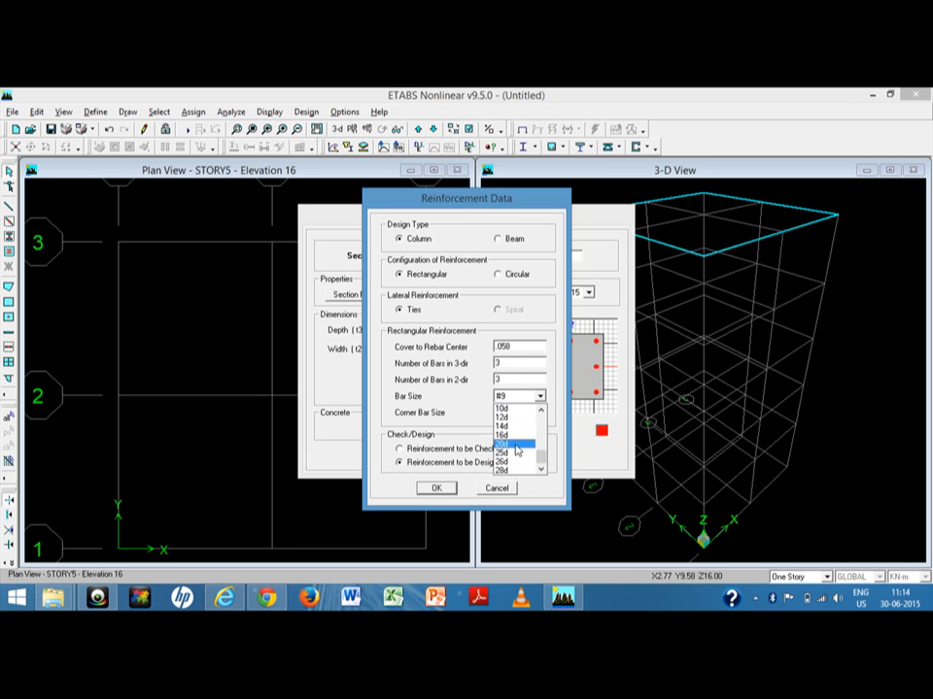
click(525, 444)
click(540, 412)
scroll(518, 464, down, 5)
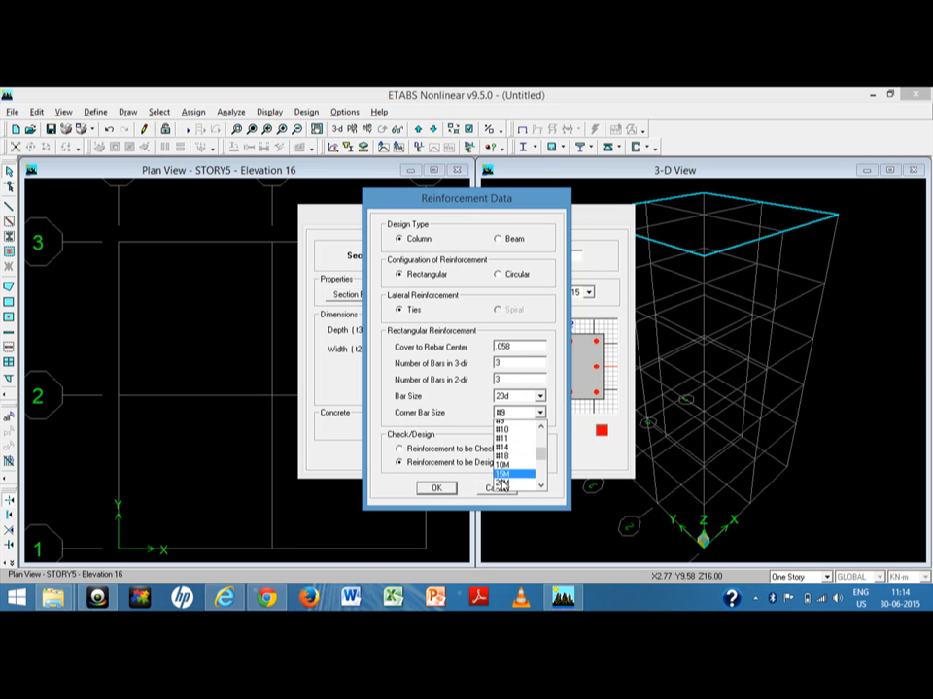
click(517, 462)
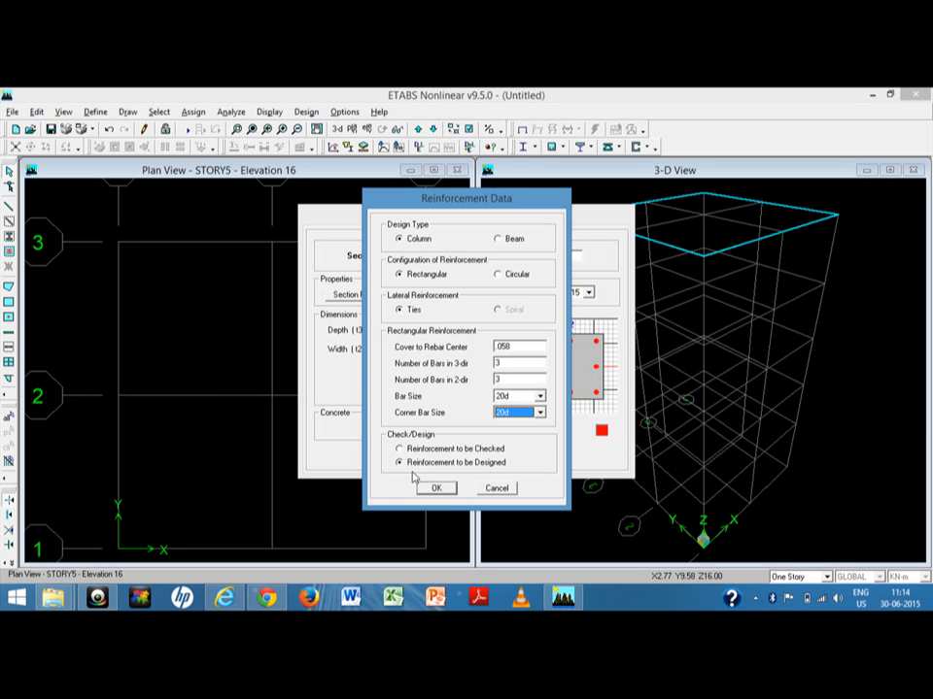
click(444, 489)
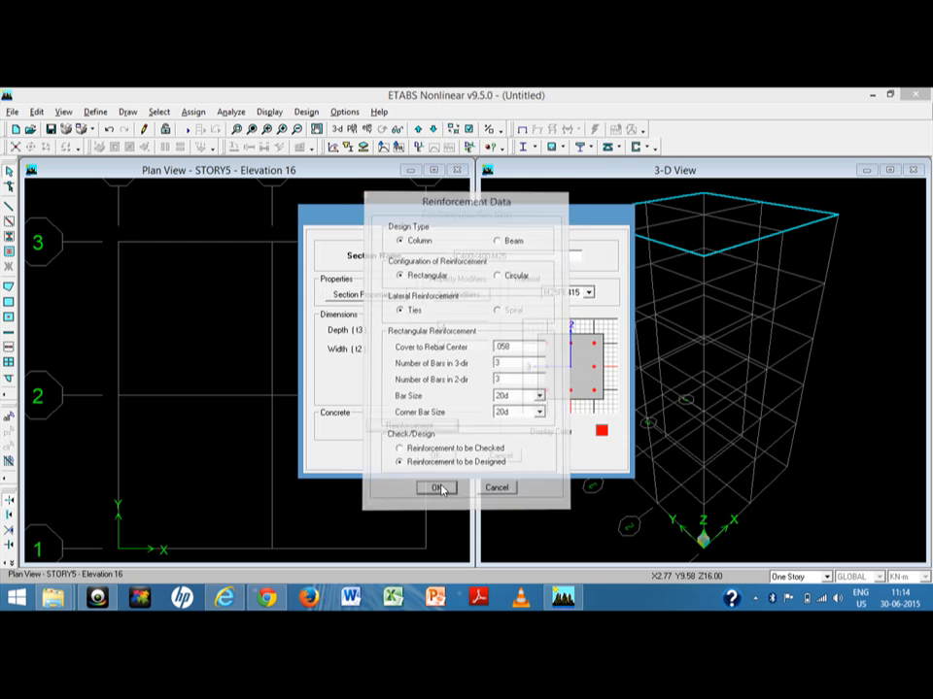
click(436, 456)
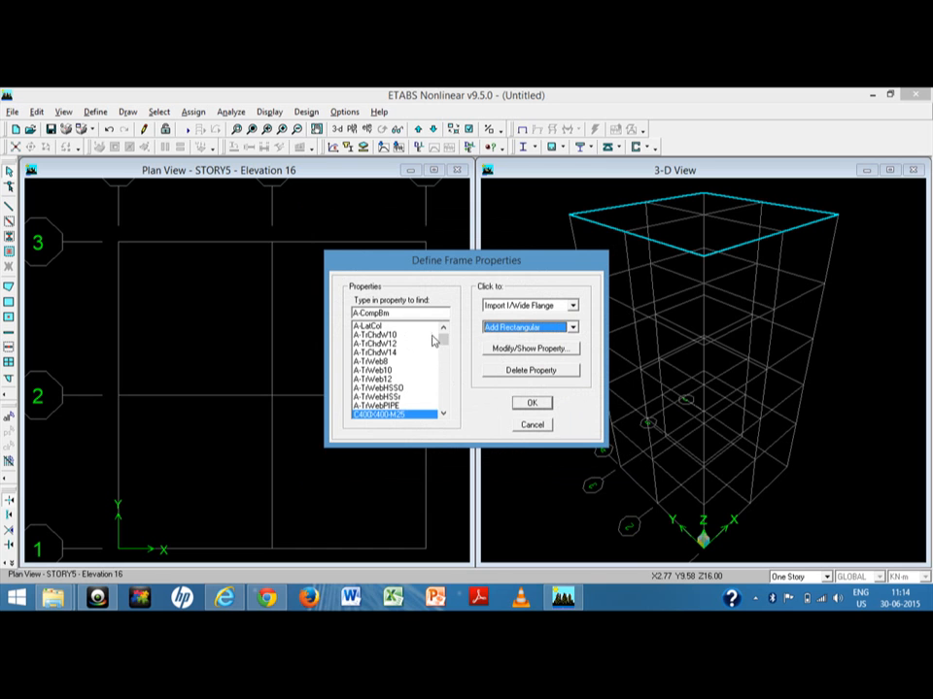
Delete the predefined frame properties from A-CompBm through A-TrWebPIPE.
mouse_move(445, 342)
mouse_down()
mouse_move(446, 327)
mouse_move(443, 358)
mouse_move(443, 337)
mouse_up()
click(372, 329)
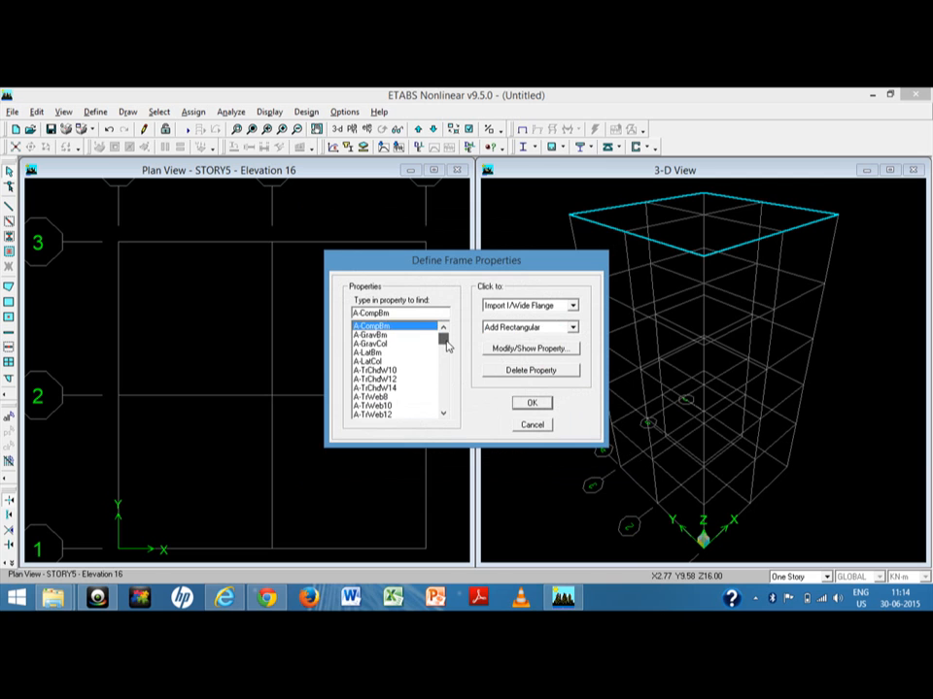
click(443, 414)
click(443, 414)
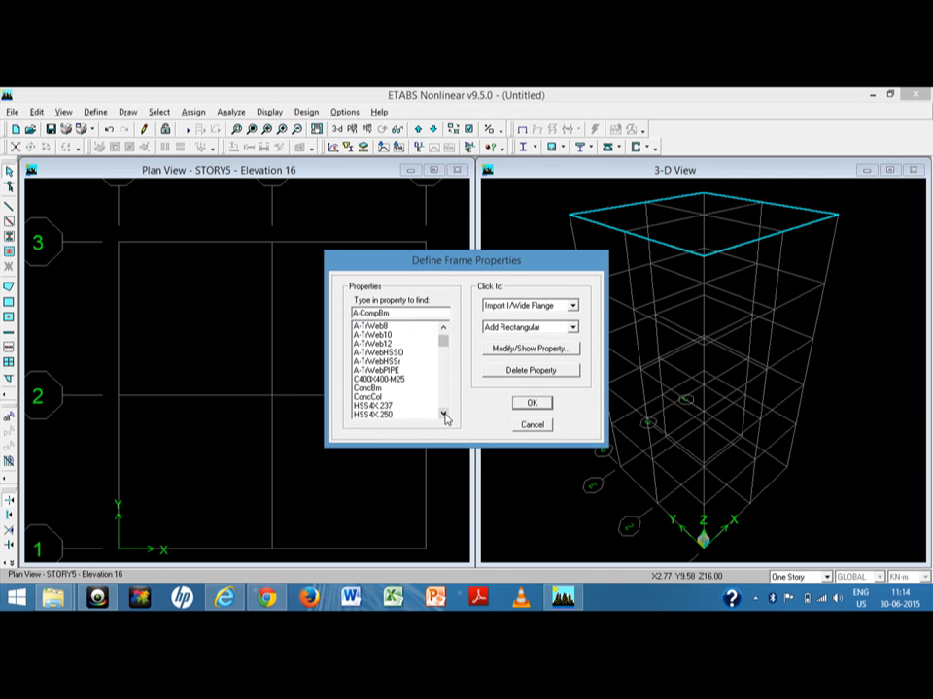
shift+click(383, 370)
click(529, 370)
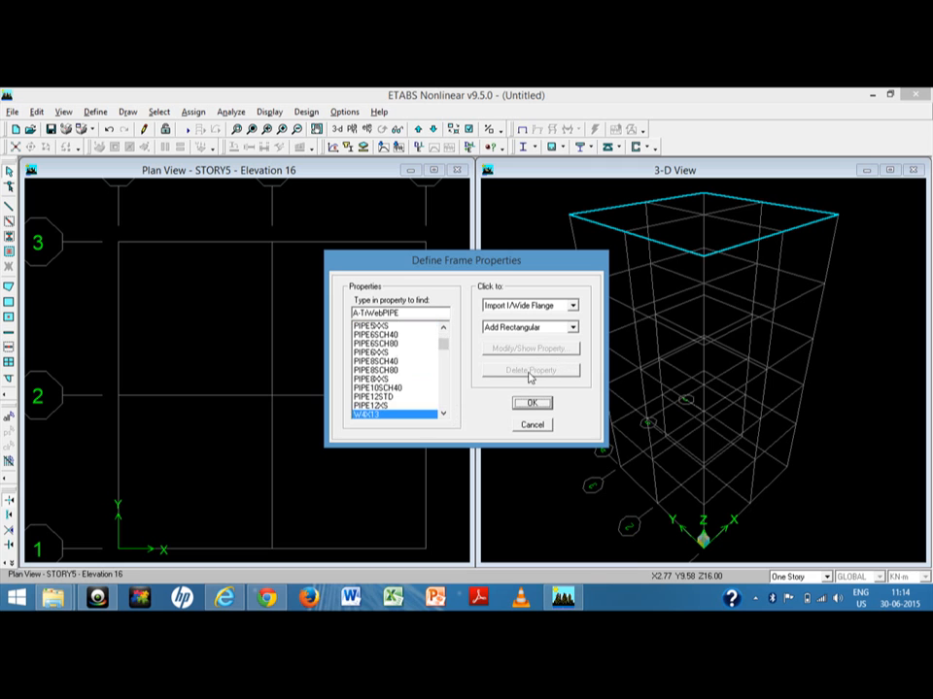
Delete the remaining predefined steel frame properties from HSS4X.237 through W44X335.
mouse_move(445, 353)
mouse_down()
mouse_move(445, 400)
mouse_move(446, 335)
mouse_up()
click(389, 416)
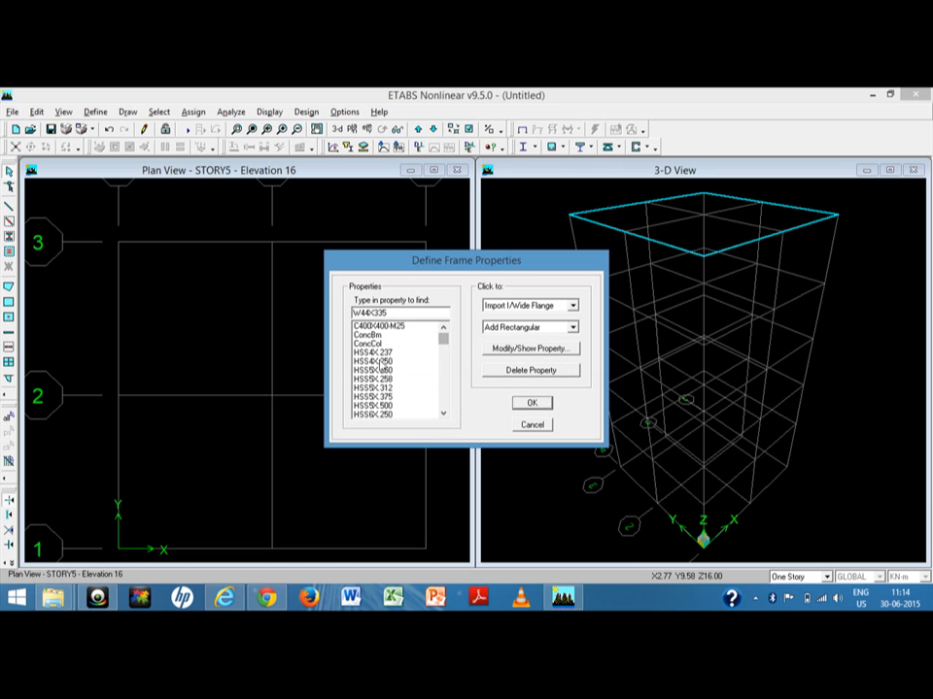
shift+click(375, 352)
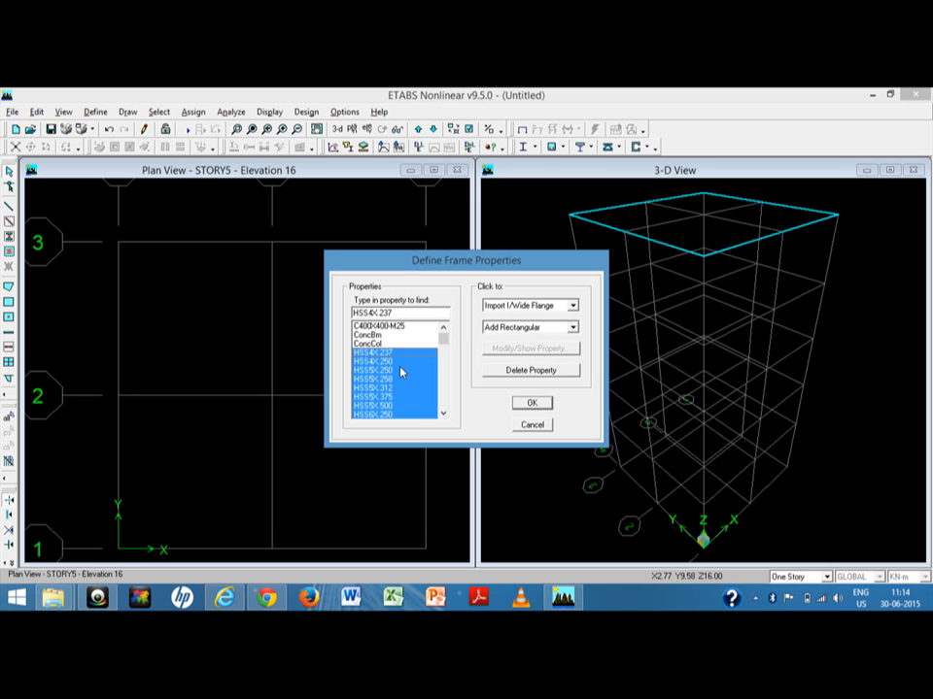
click(548, 370)
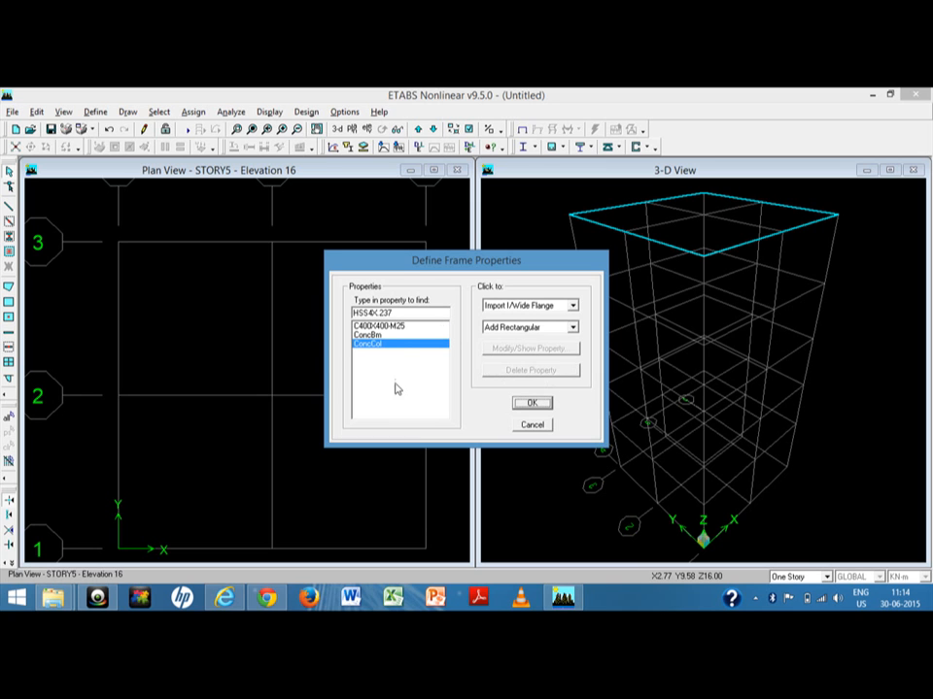
Delete the predefined concrete frame properties ConcBm and ConcCol.
click(369, 335)
click(540, 370)
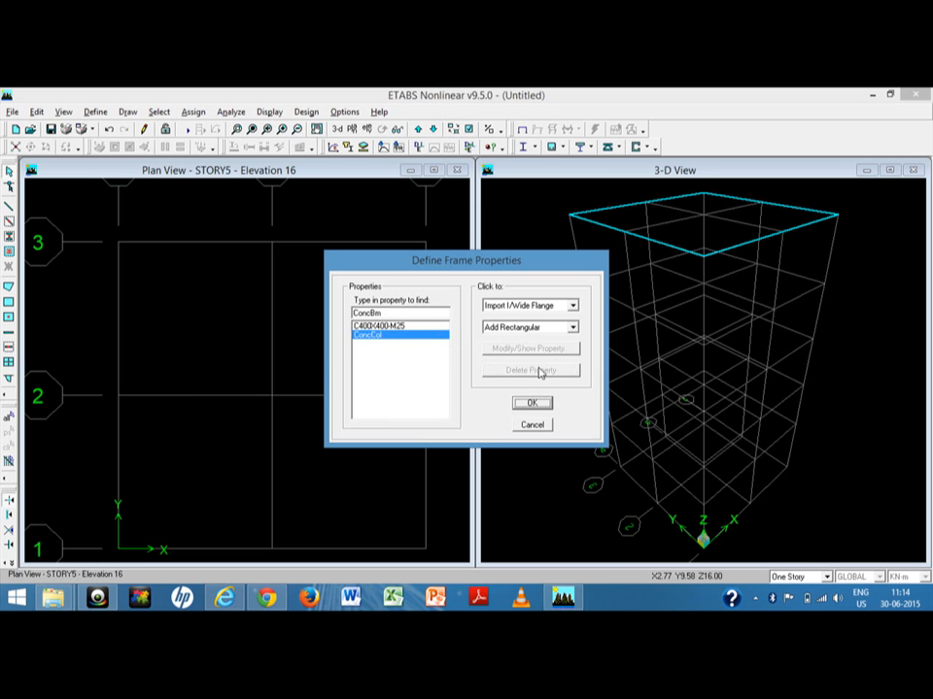
click(379, 327)
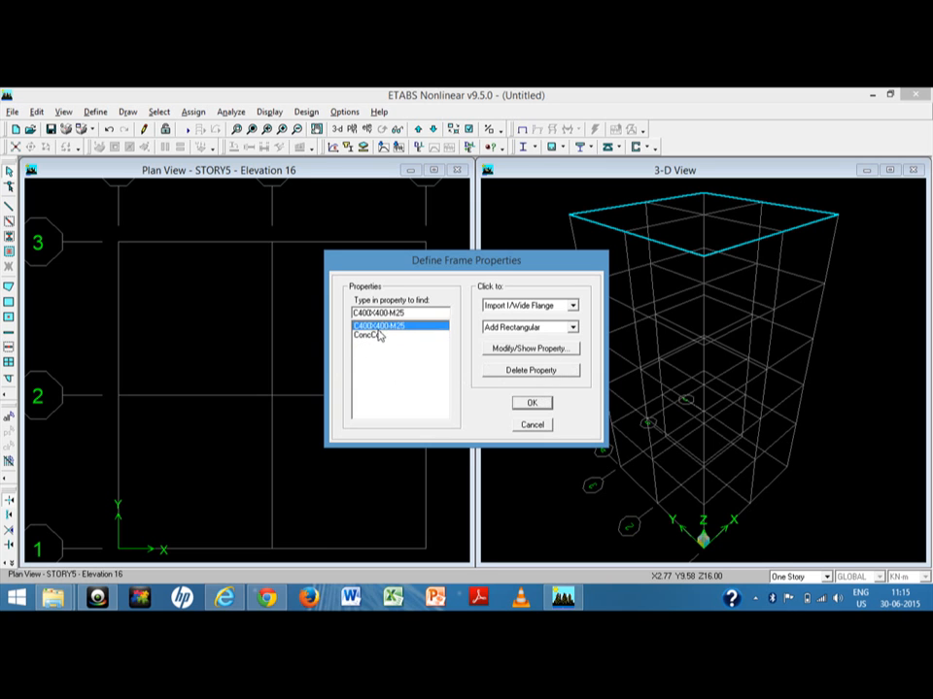
click(379, 335)
click(520, 371)
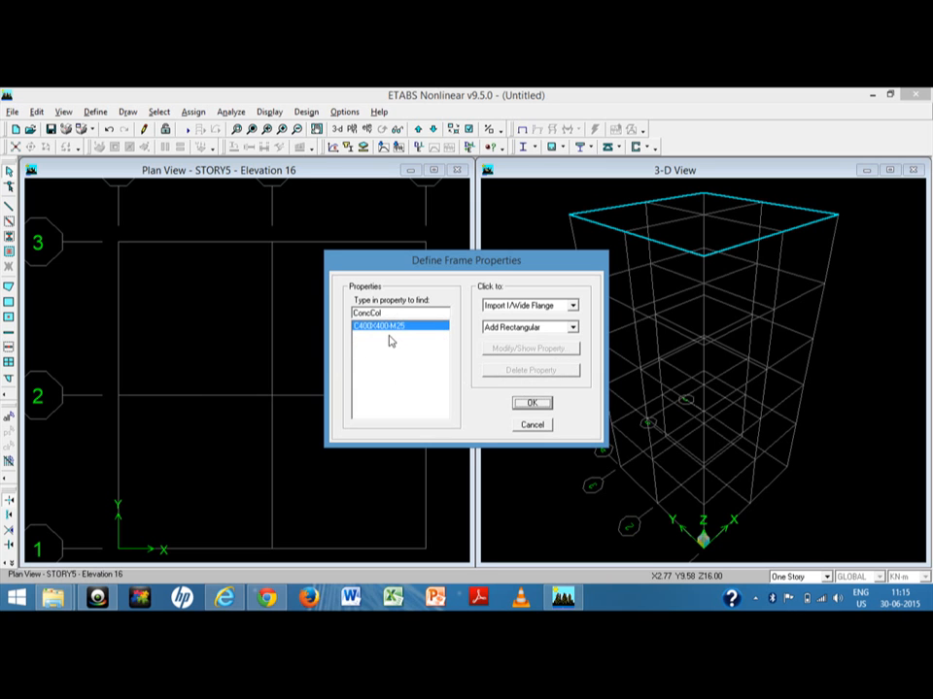
Add a rectangular frame section named B250X400-M25 and assign it material M25FE415.
click(536, 329)
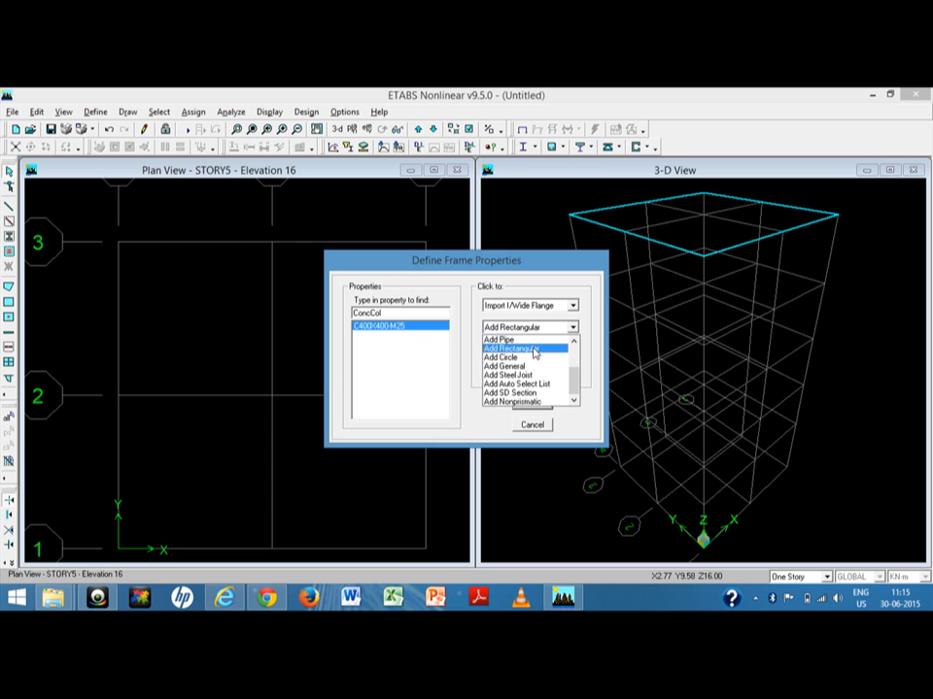
click(505, 348)
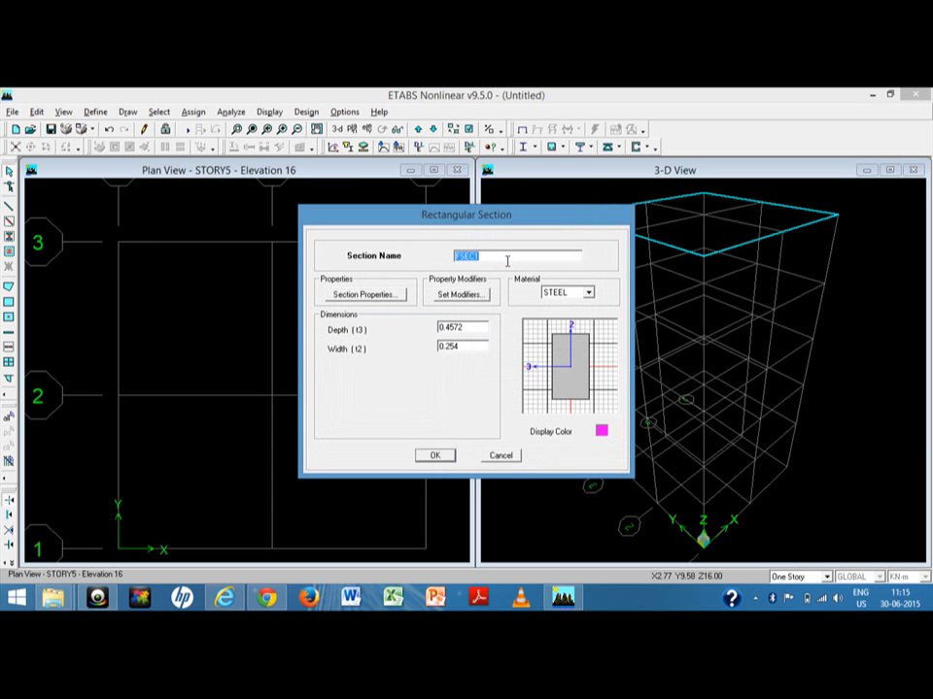
text(B)
text(250X400-M25)
click(587, 293)
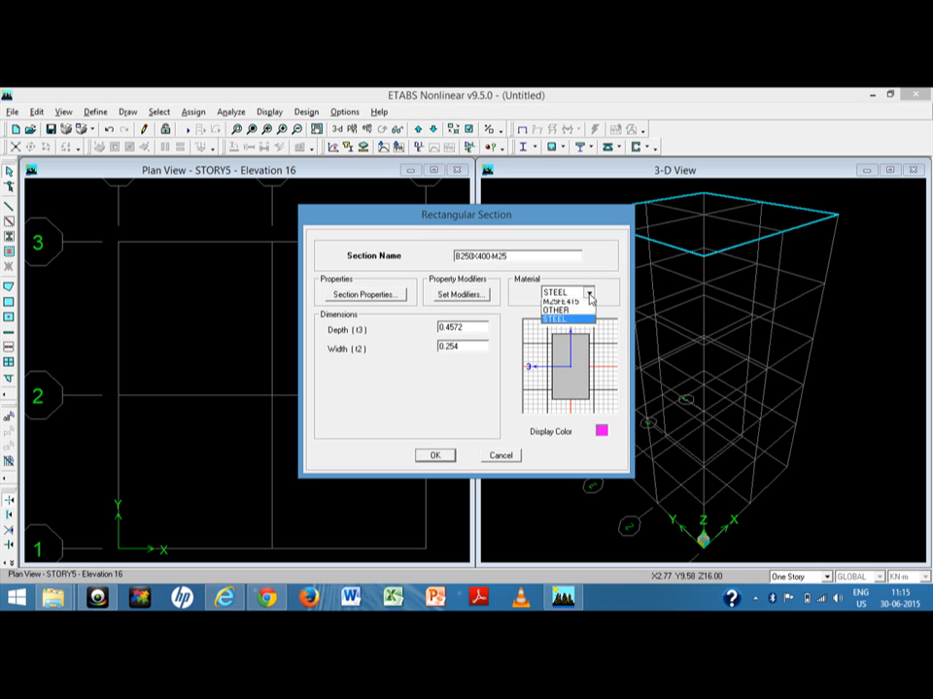
click(559, 303)
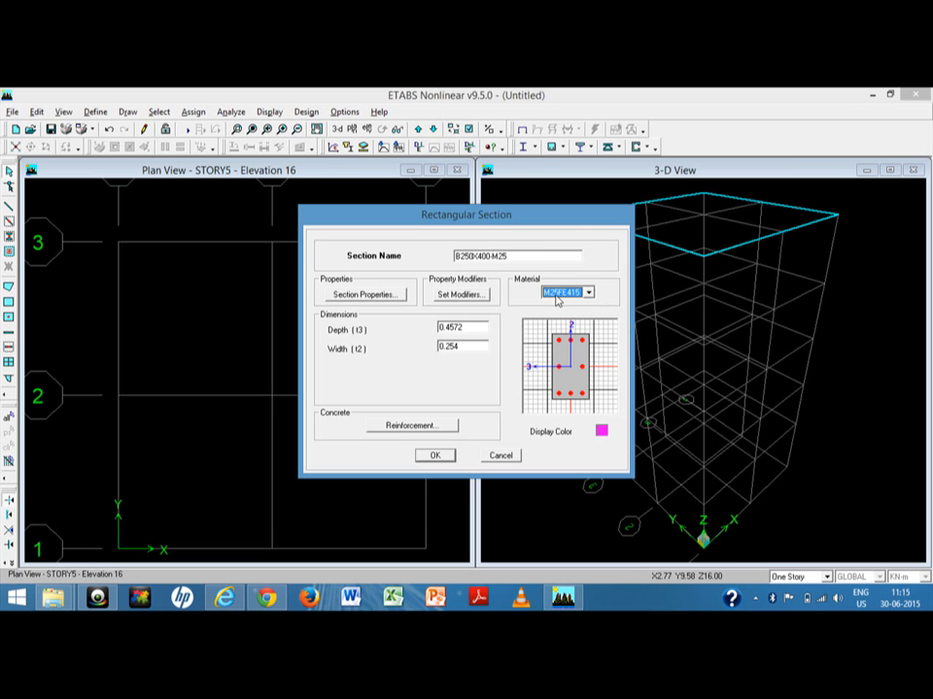
Set the beam section's depth to 0.4 and width to 0.25.
double_click(484, 327)
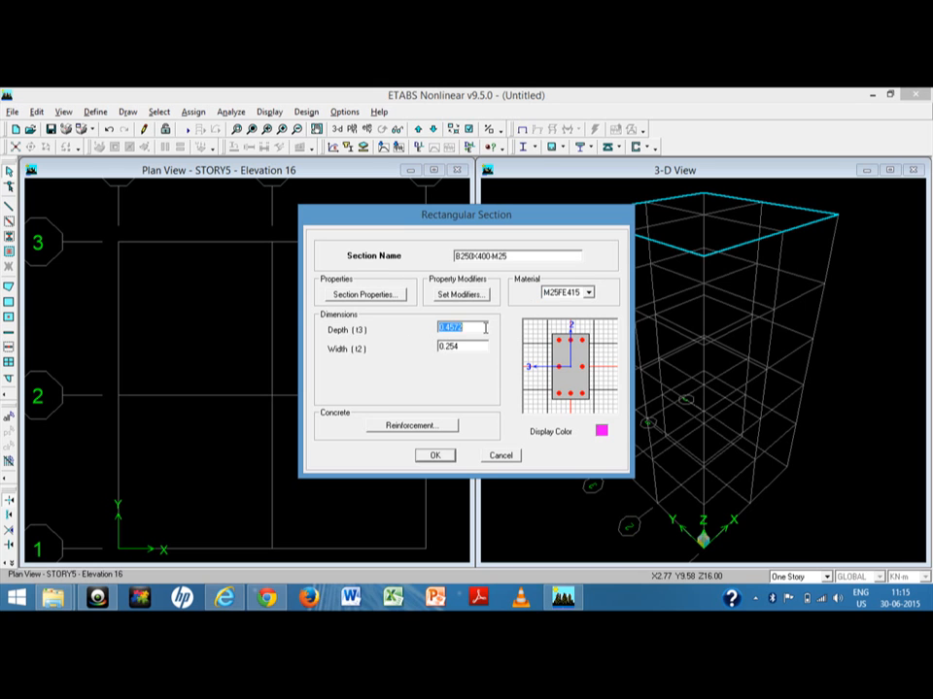
key(BackSpace)
double_click(469, 347)
click(469, 347)
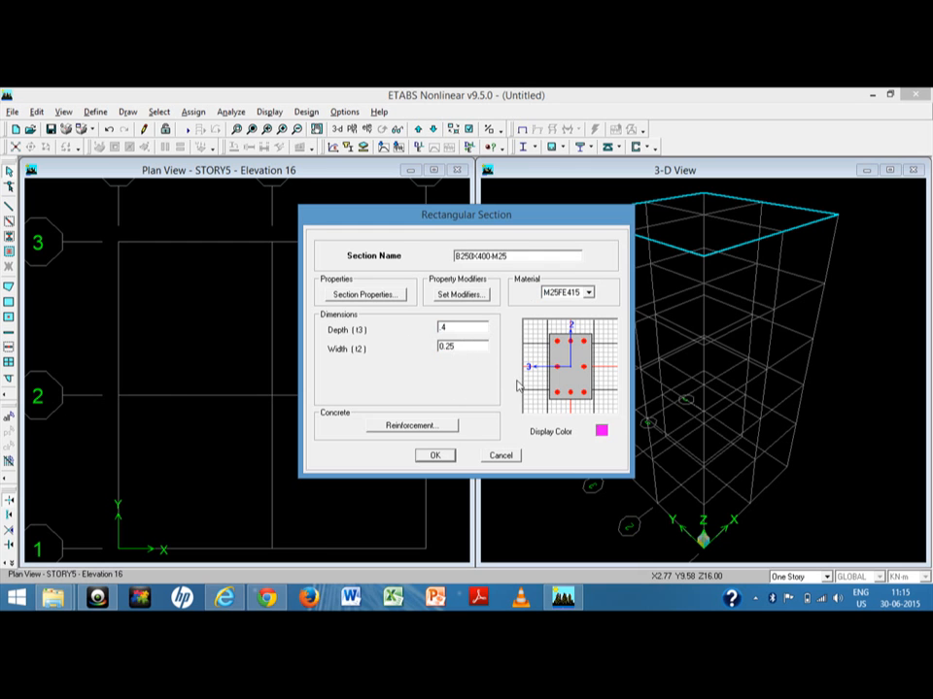
Switch the section's reinforcement to the Beam design type, set the top cover to 0.048 and edit the bottom cover.
click(436, 429)
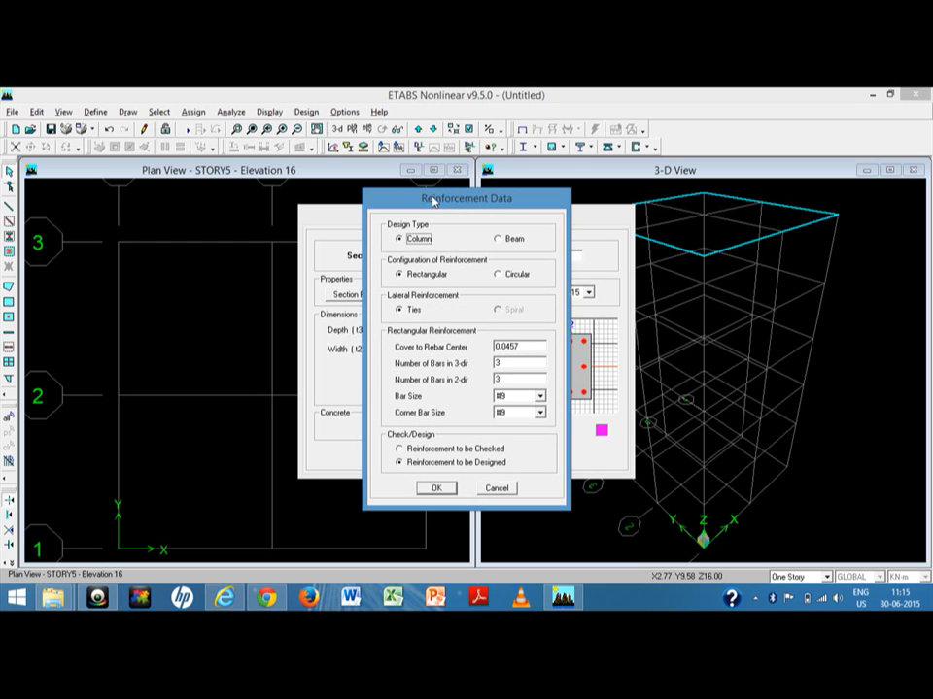
click(497, 241)
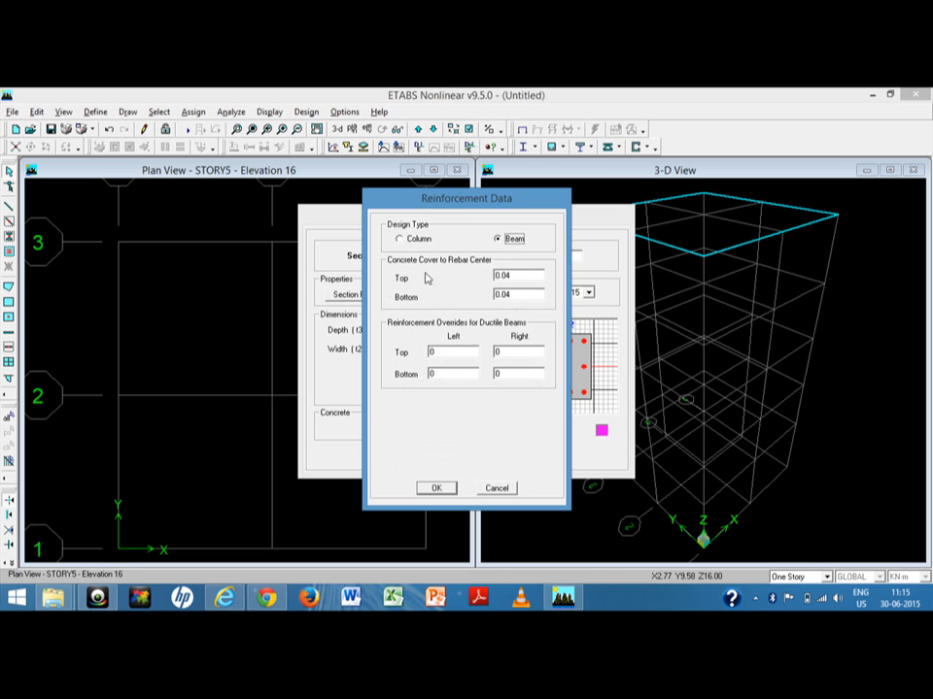
double_click(526, 279)
click(526, 279)
drag(505, 204, 379, 205)
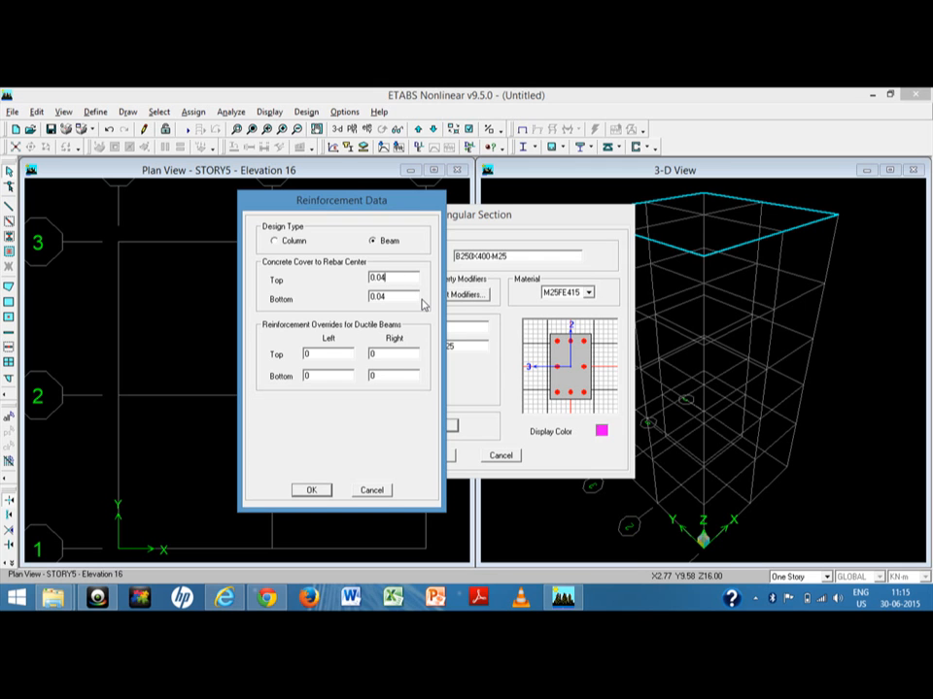
text(8)
double_click(409, 297)
click(409, 297)
click(312, 491)
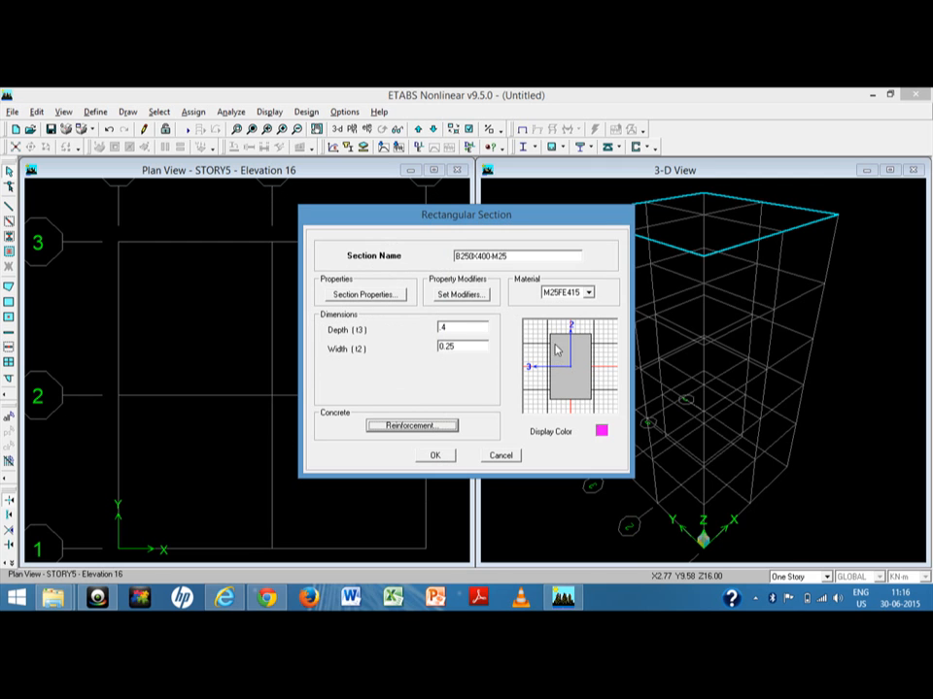
Accept the beam section, review the C400X400-M25 column section's definition and close the frame property definitions.
click(435, 454)
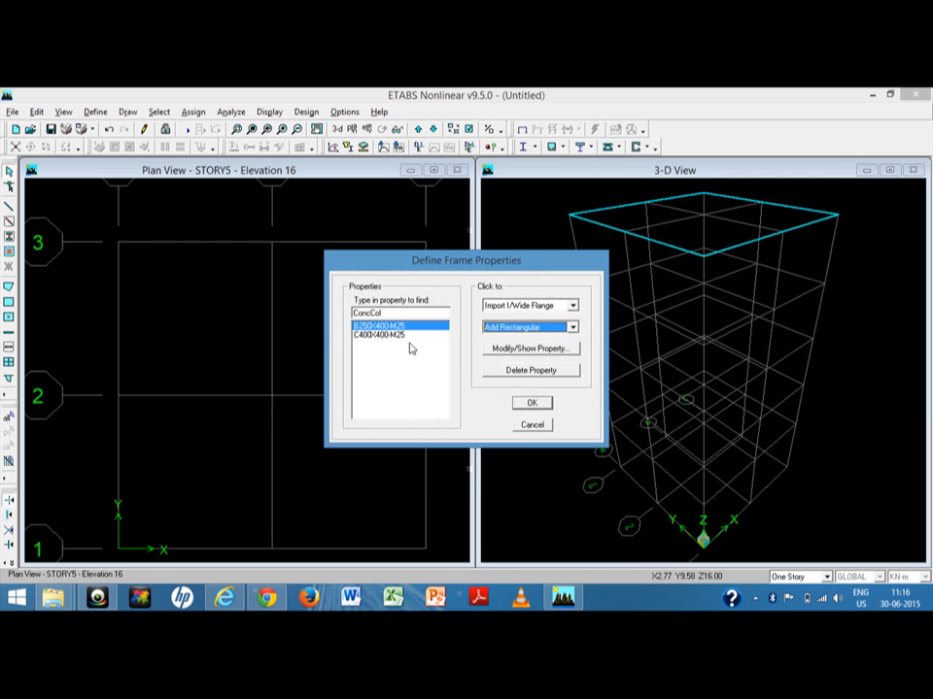
click(393, 336)
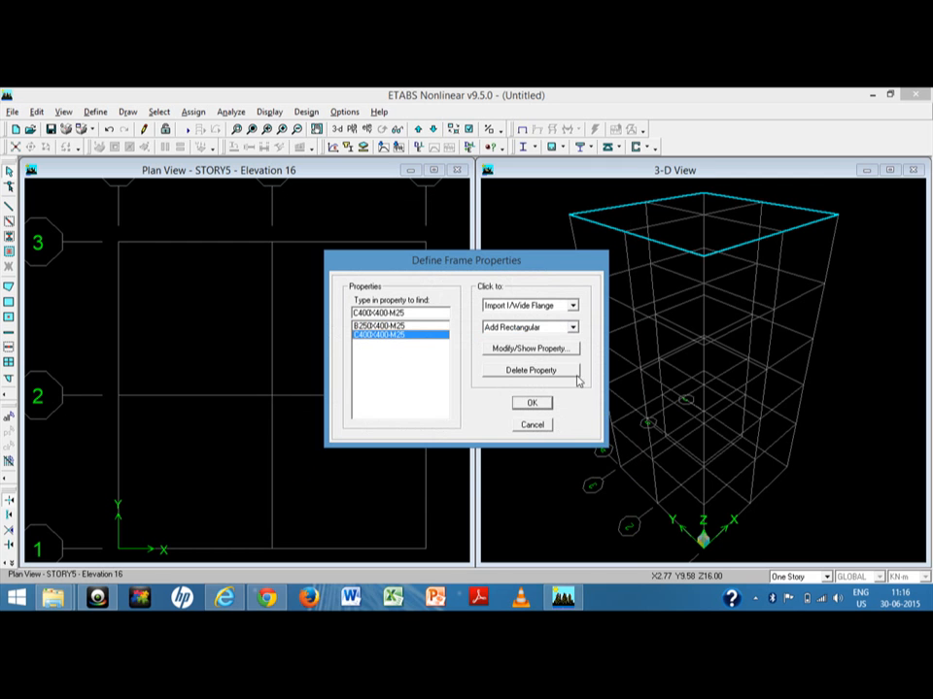
click(530, 351)
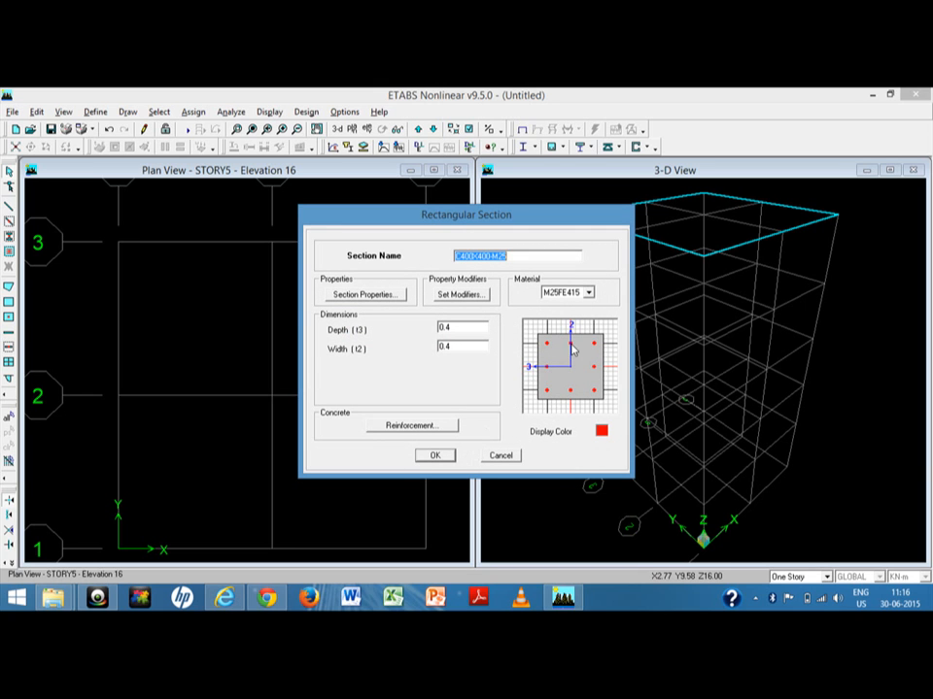
click(432, 456)
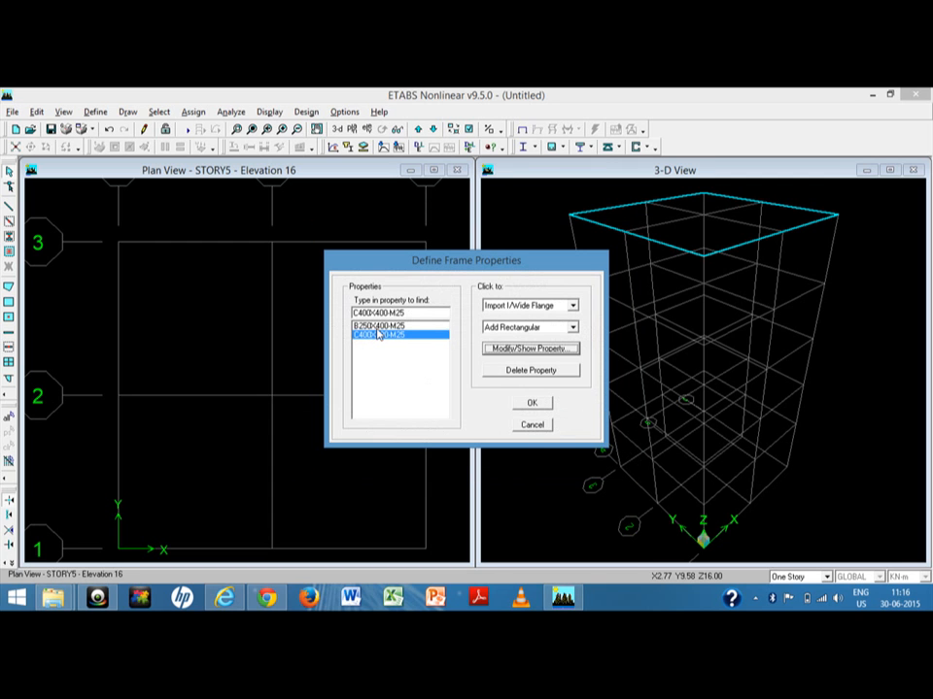
click(378, 326)
click(534, 406)
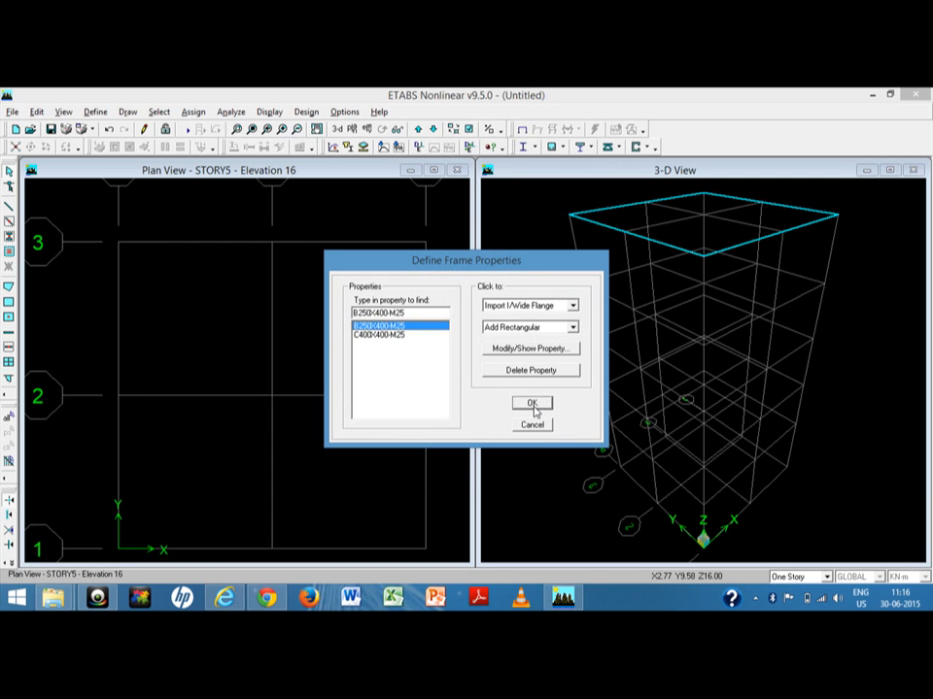
click(534, 406)
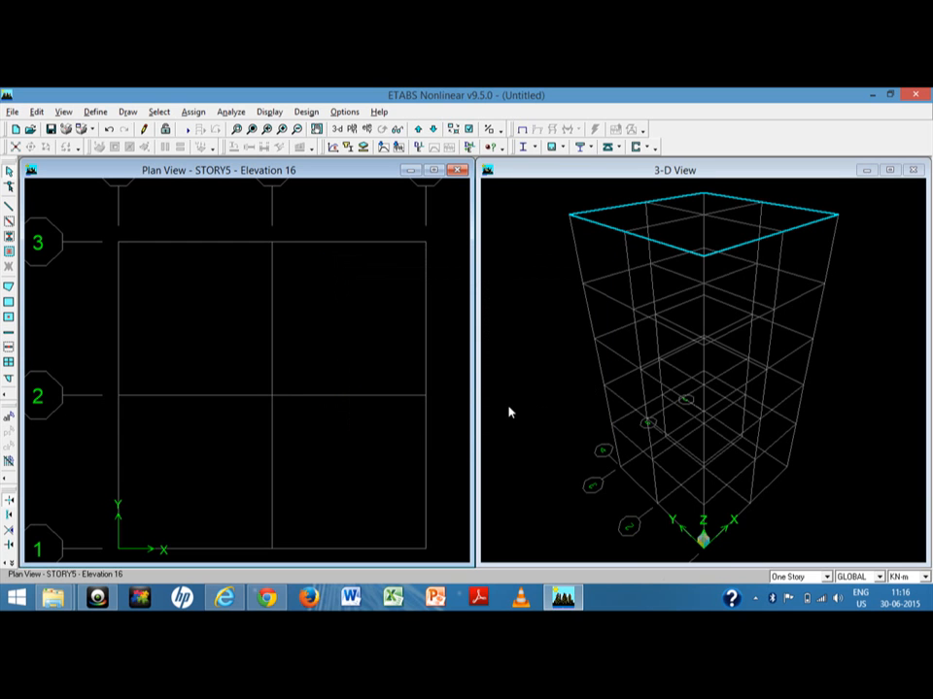
Add a new slab section named S150M25 and assign it material M25FE415.
click(95, 112)
click(125, 156)
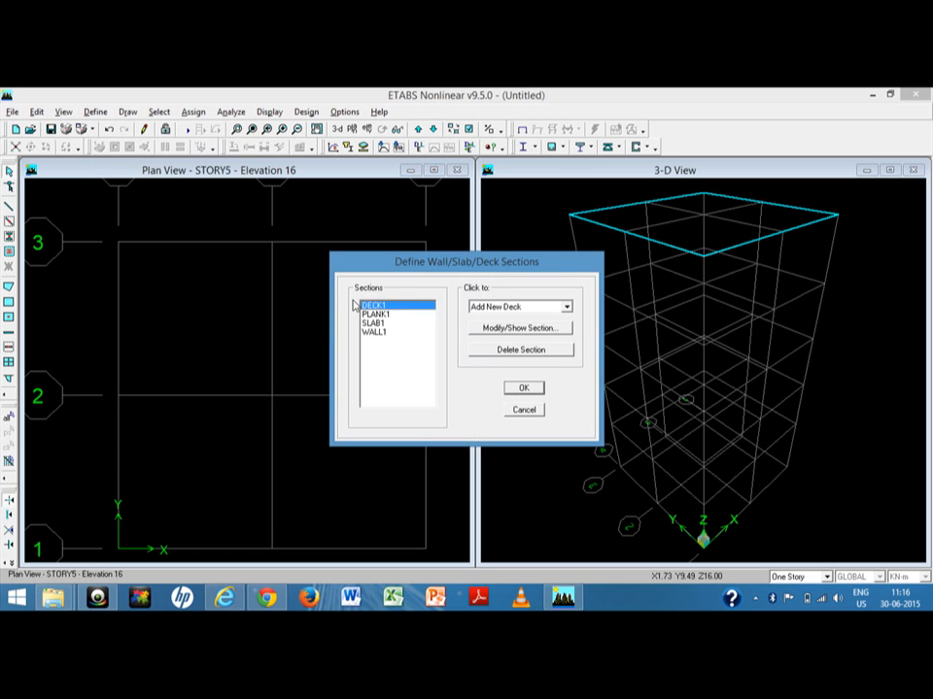
click(403, 324)
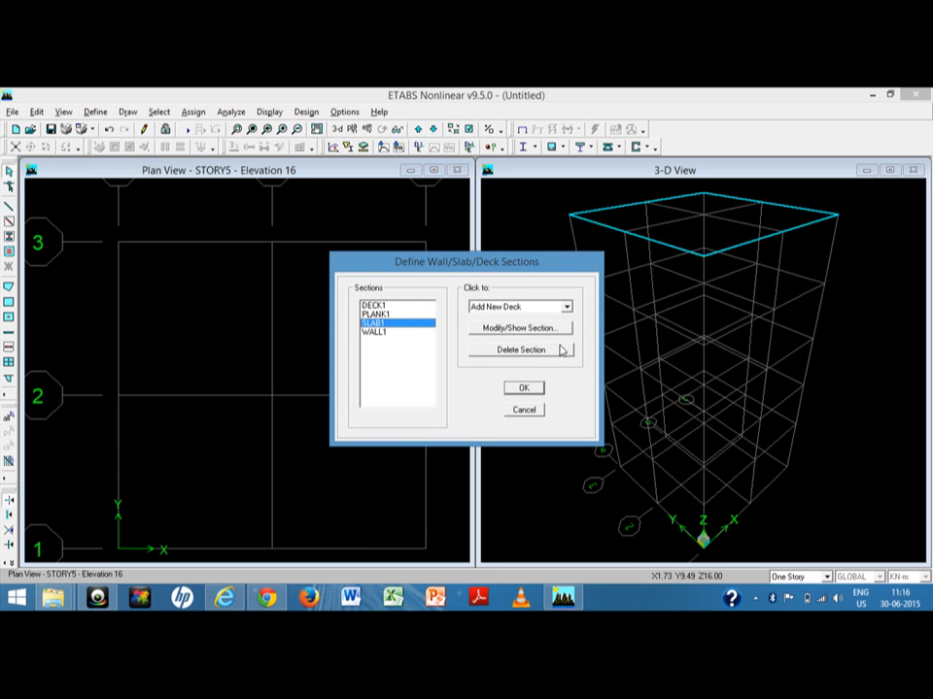
click(512, 308)
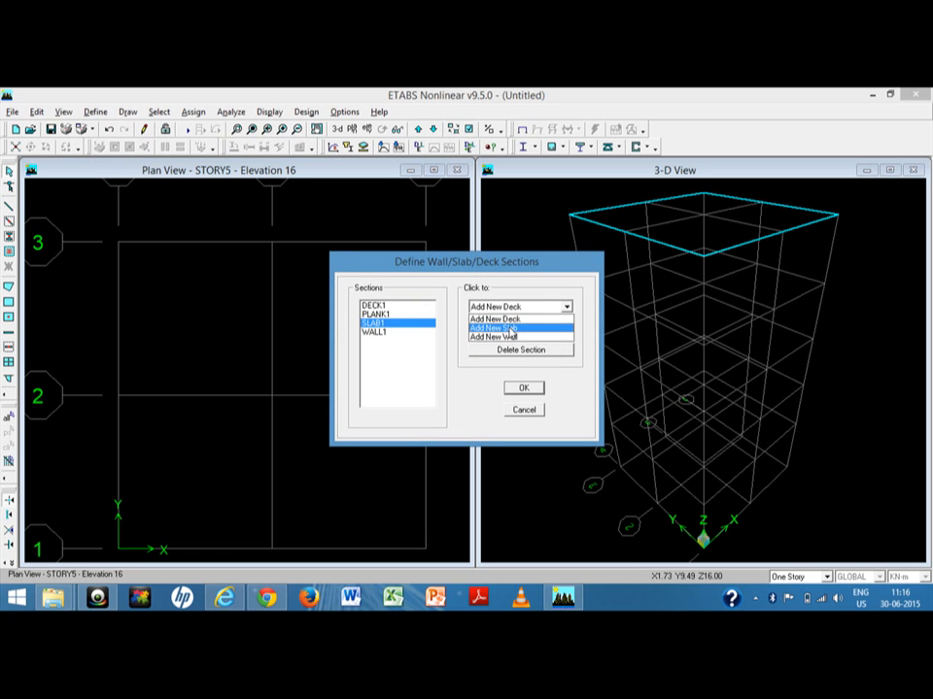
click(511, 329)
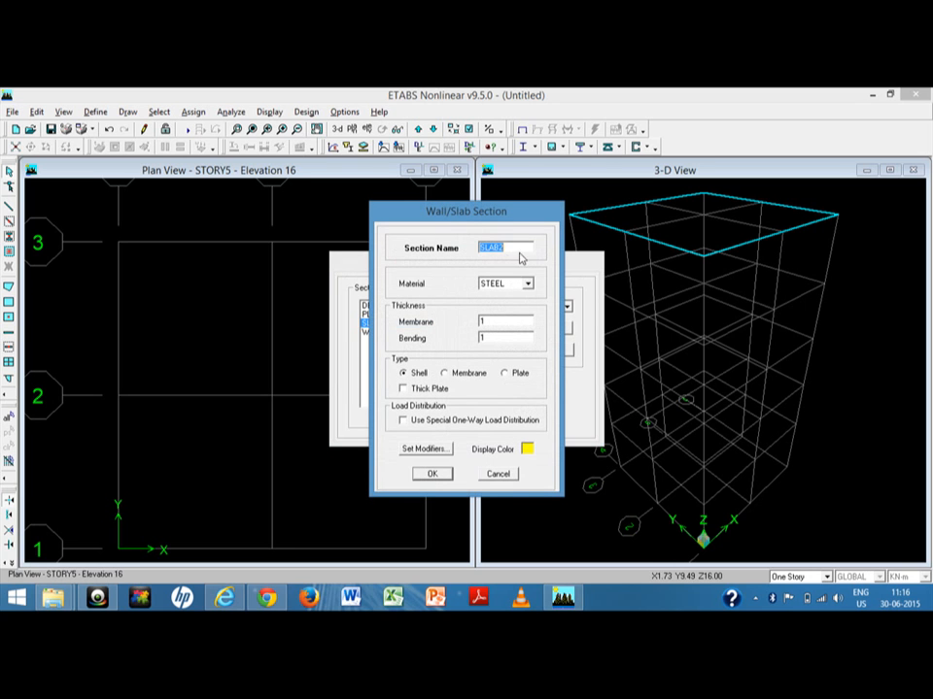
text(S150M25)
click(528, 283)
click(509, 305)
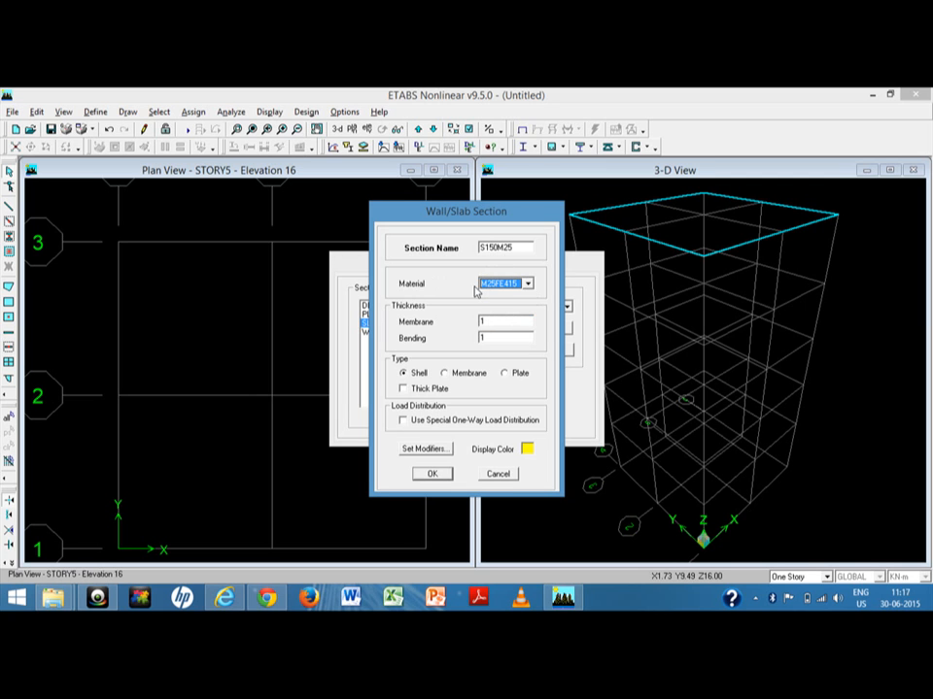
Set the slab's membrane and bending thickness to 0.15, make it Membrane type and accept the slab definitions.
double_click(503, 321)
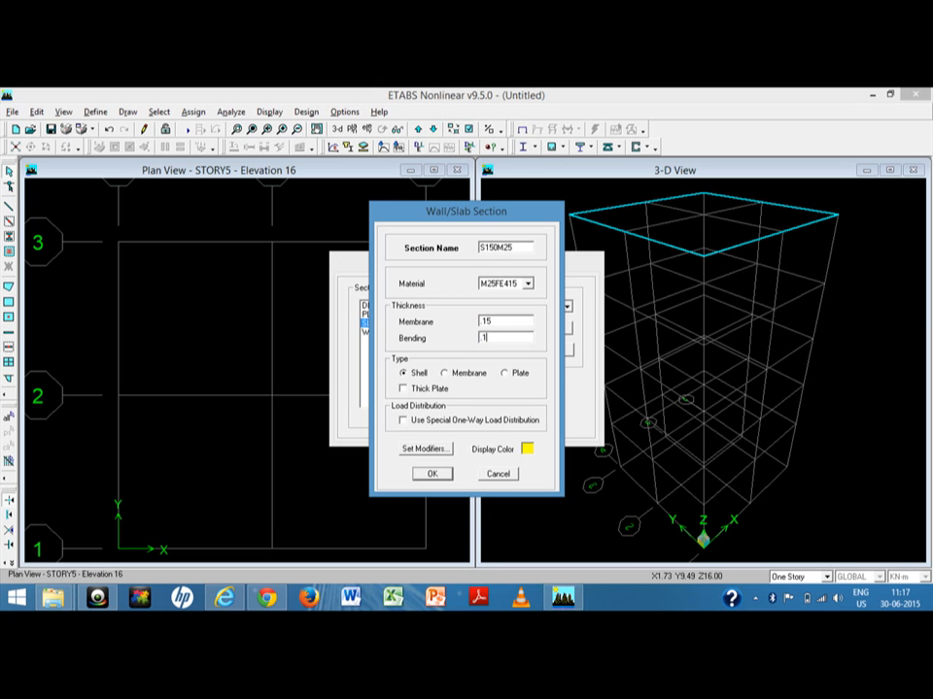
click(444, 373)
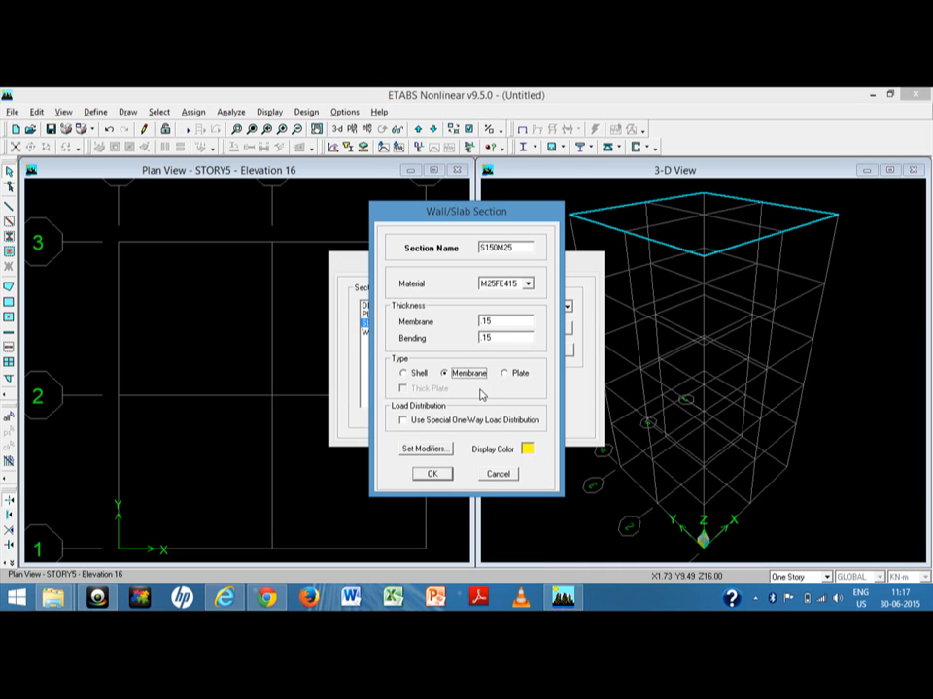
click(433, 474)
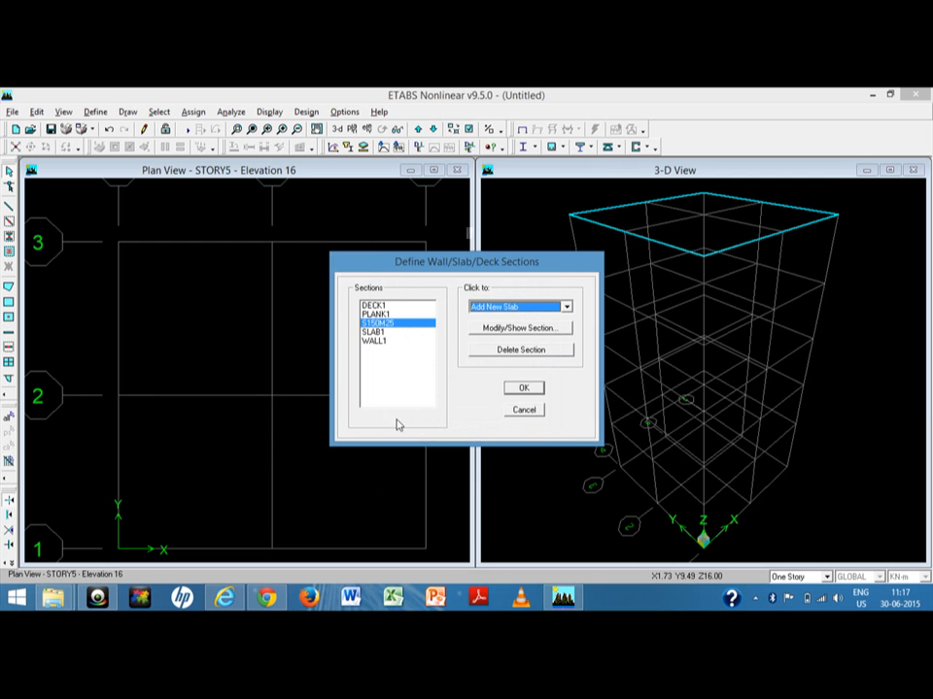
click(523, 389)
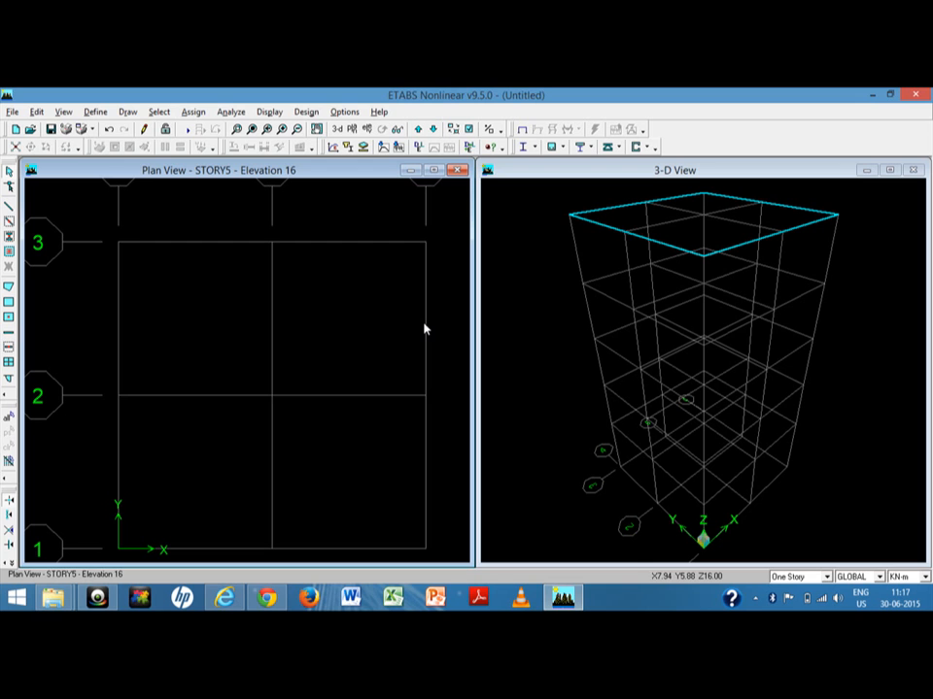
click(97, 598)
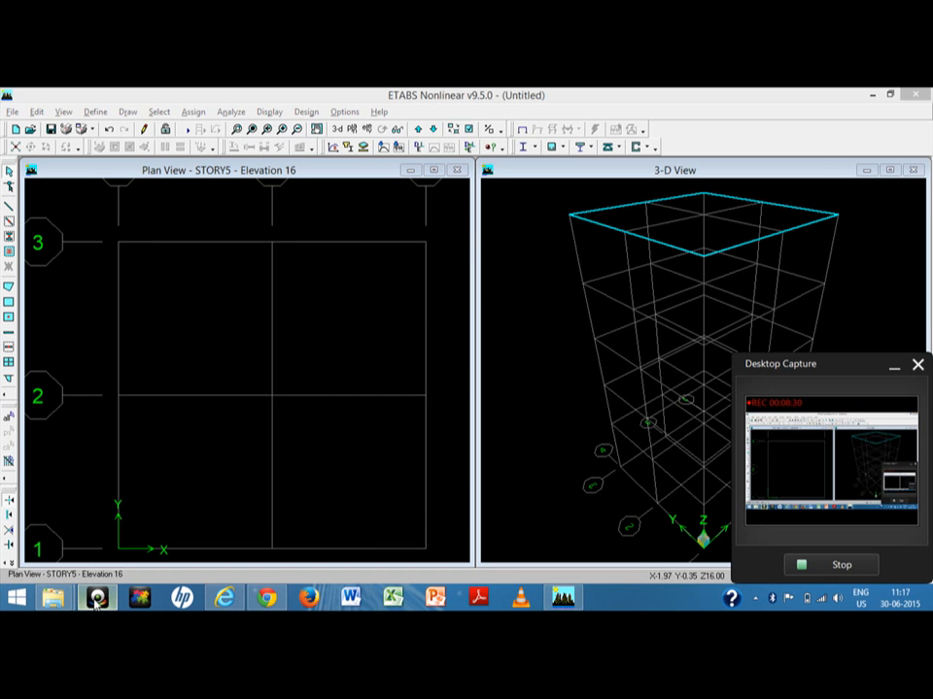
click(97, 597)
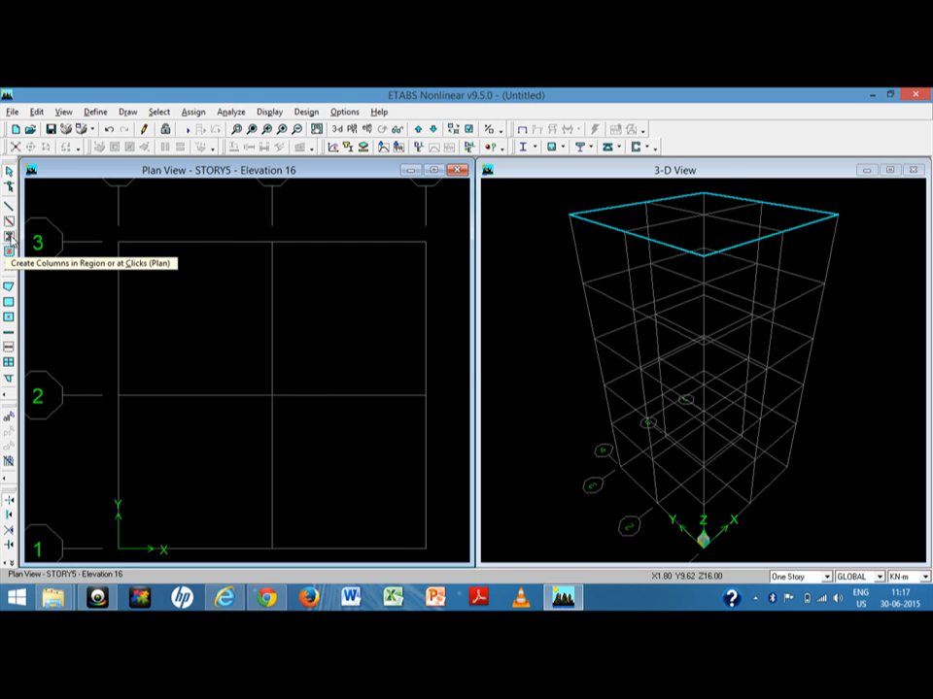
Start creating columns in plan with property C400X400-M25 and apply the drawing to All Stories.
click(10, 239)
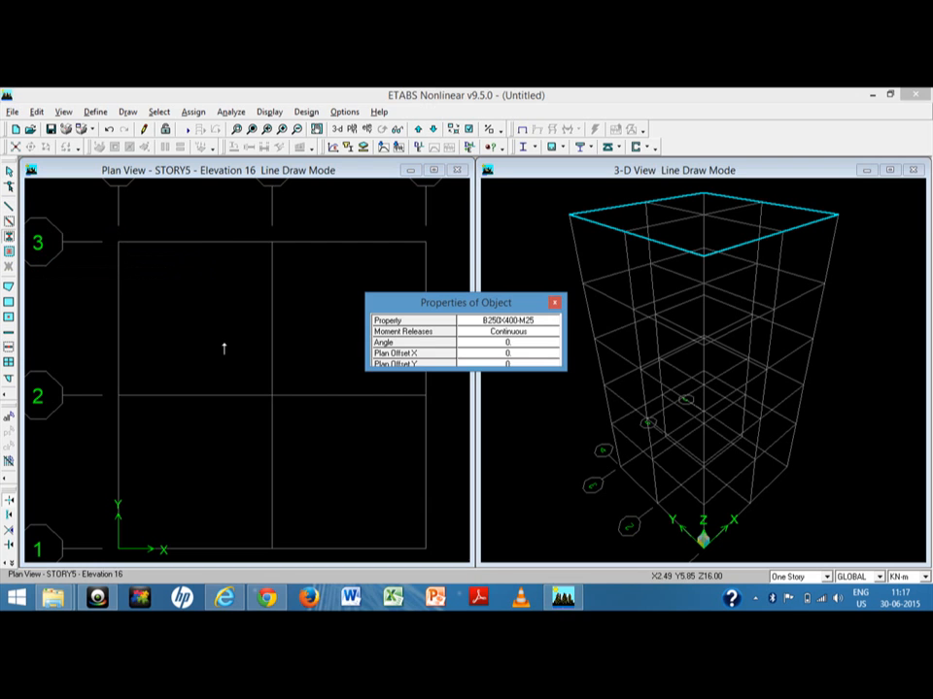
click(494, 322)
click(494, 321)
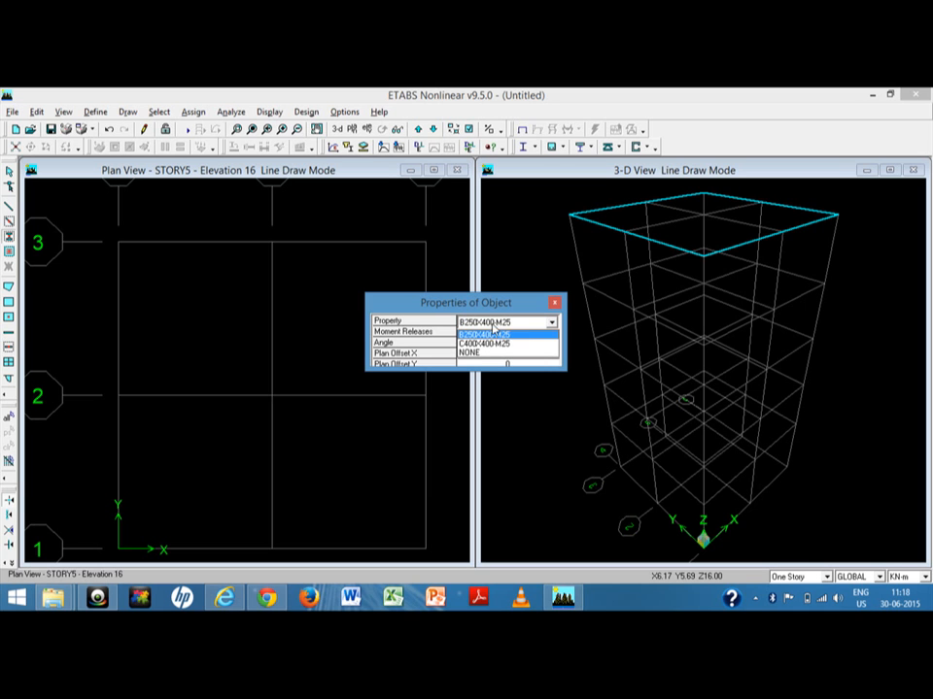
click(491, 345)
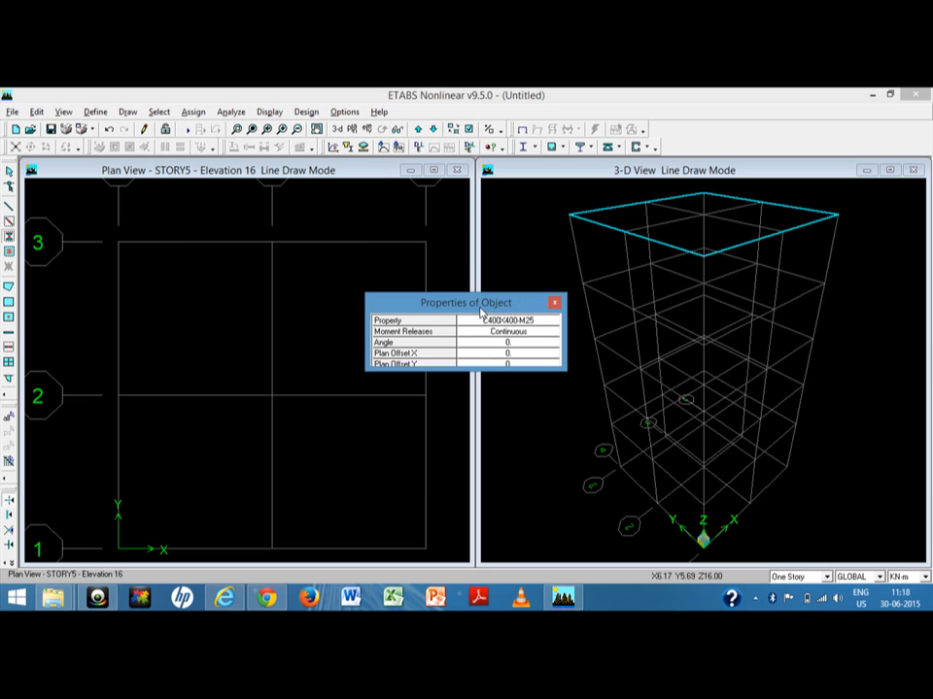
drag(471, 312, 568, 186)
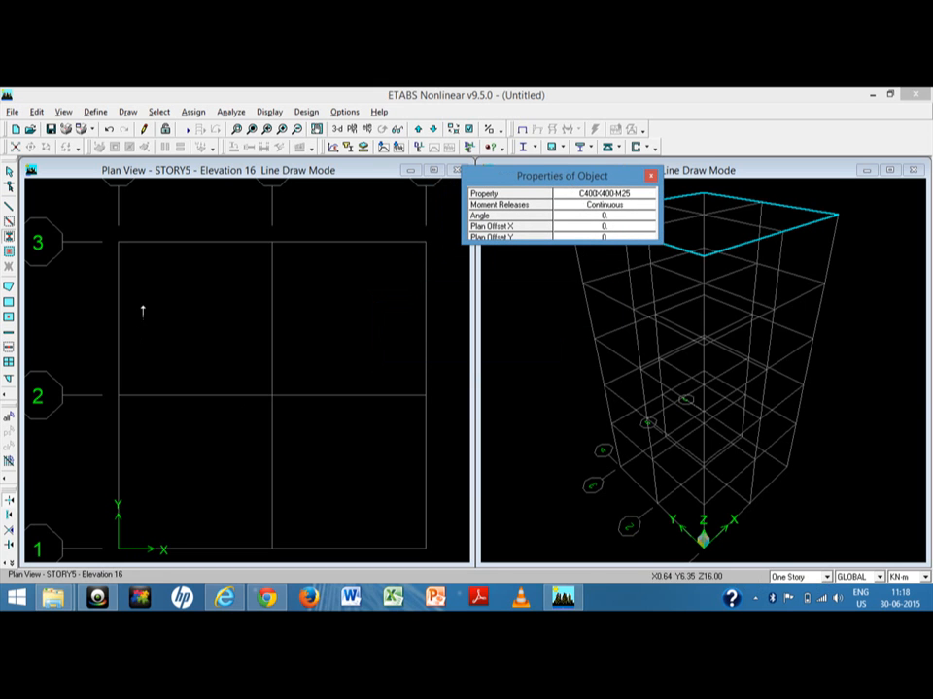
click(827, 577)
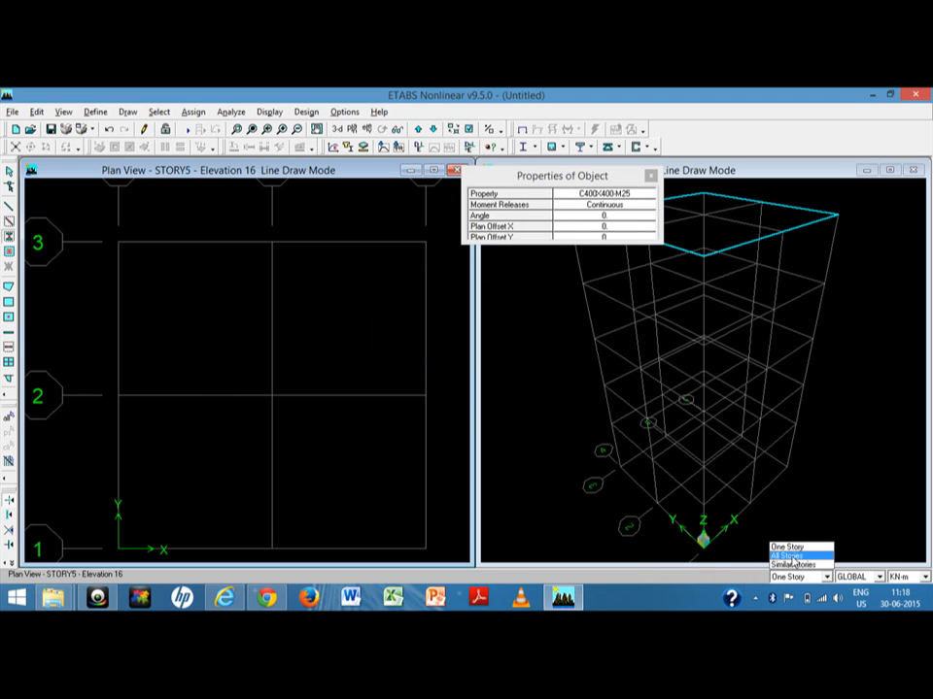
click(792, 558)
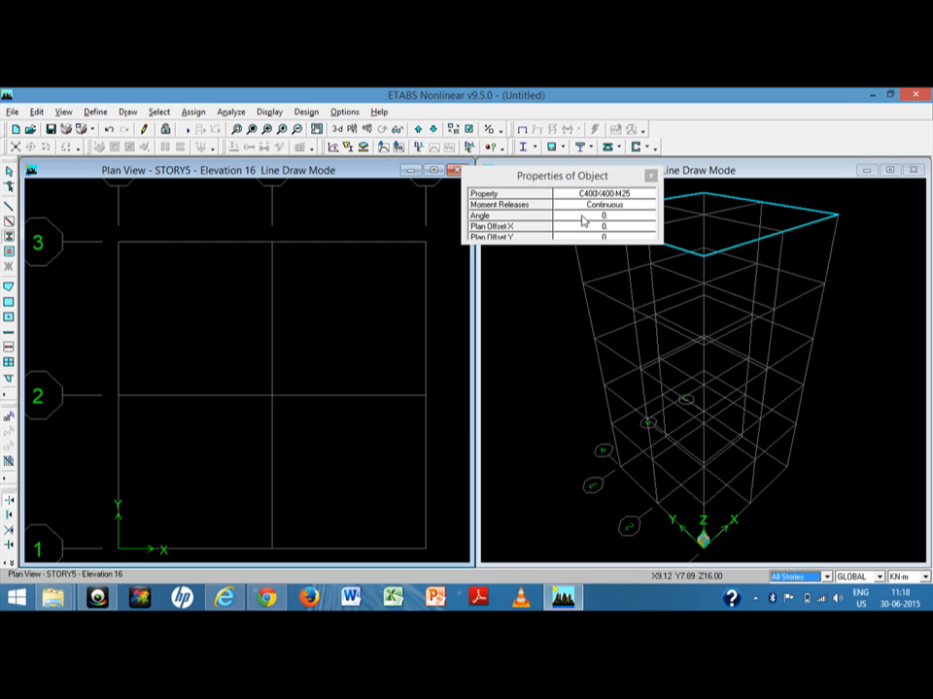
Place columns at all nine intersections of grid lines A to C and 1 to 3, and end column drawing.
click(118, 242)
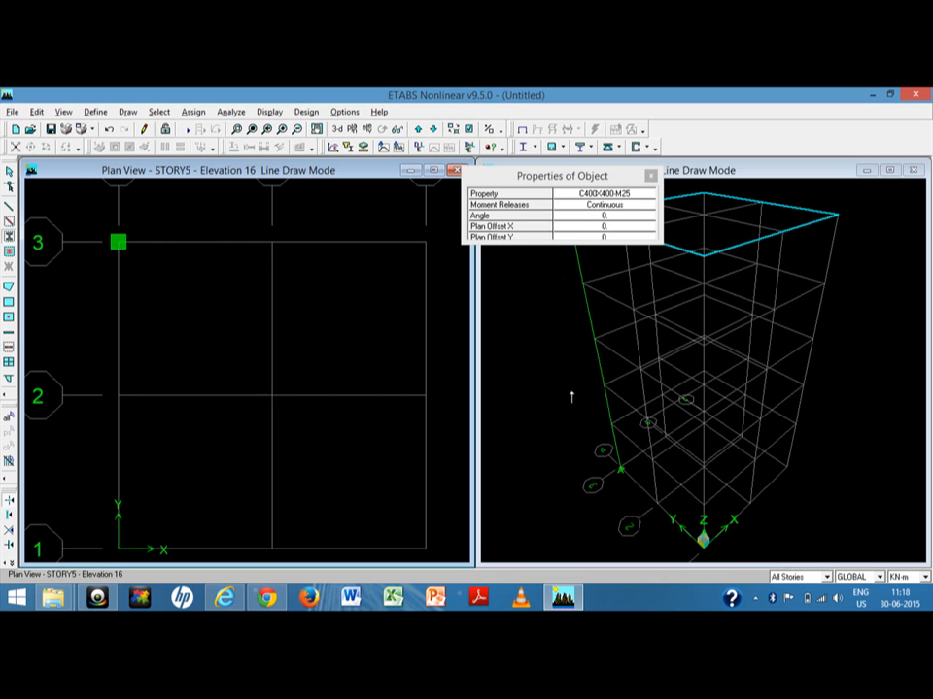
click(118, 395)
click(118, 548)
click(272, 548)
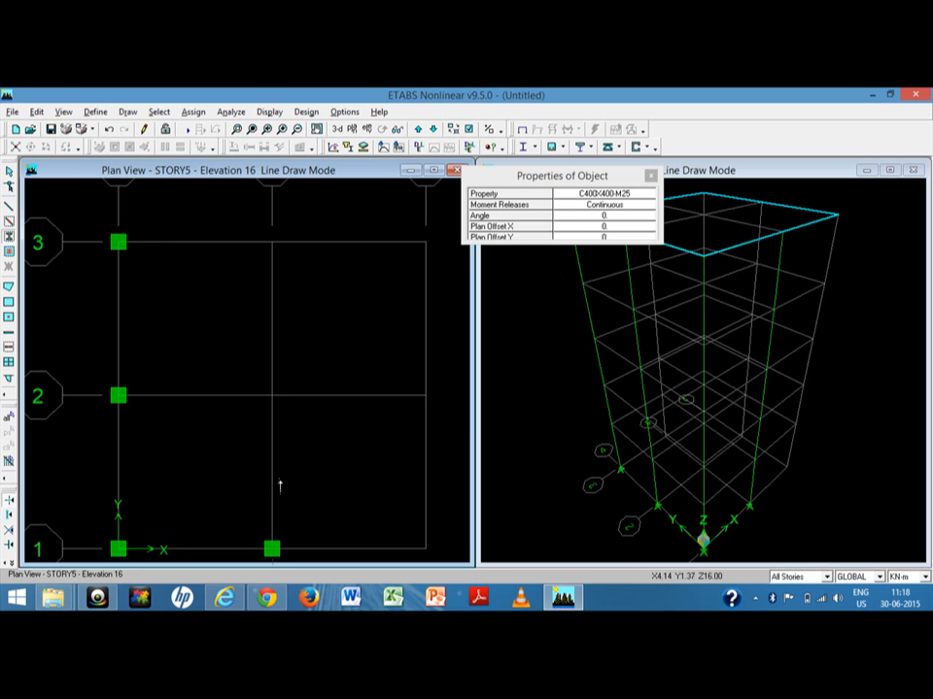
click(272, 395)
click(272, 242)
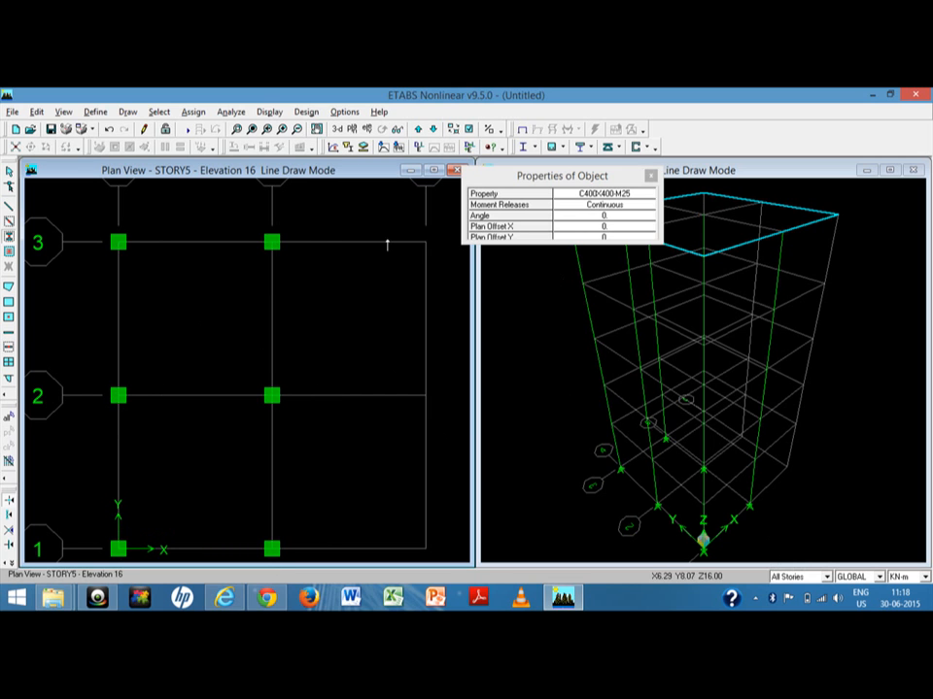
click(424, 244)
click(424, 393)
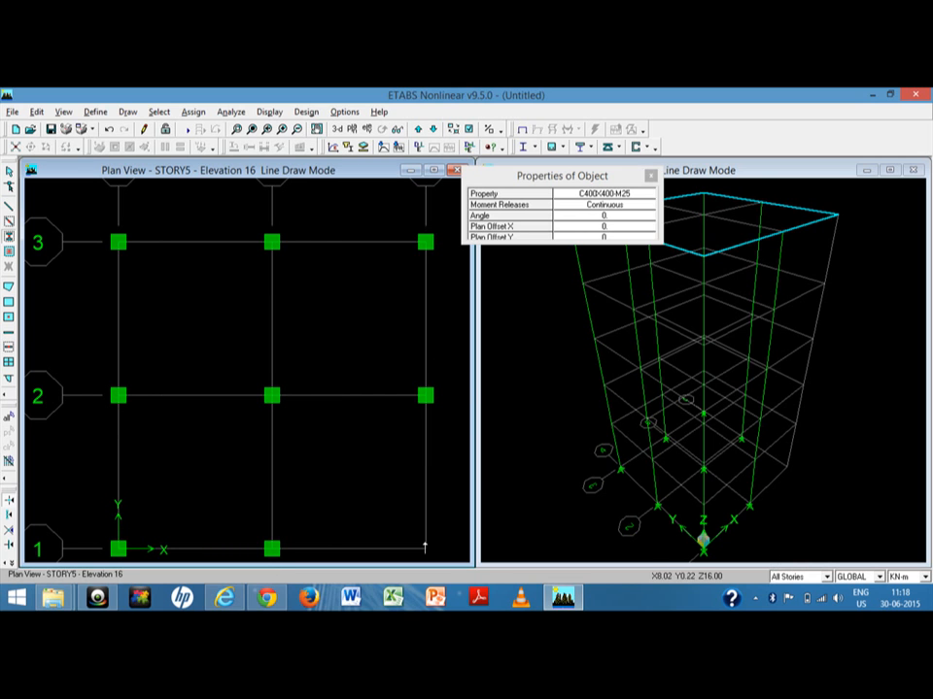
click(422, 548)
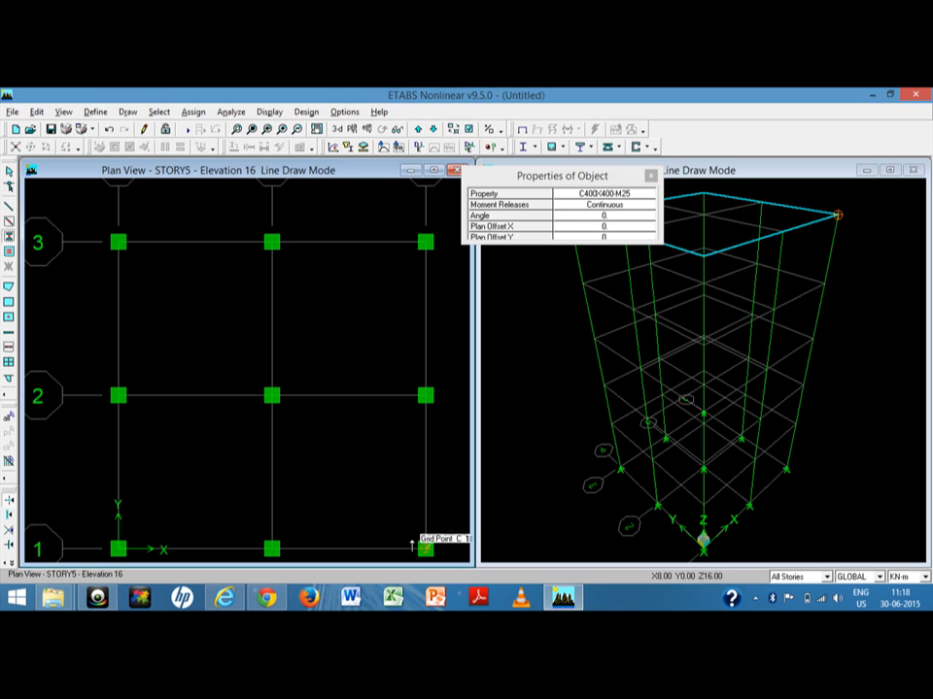
click(650, 176)
key(Escape)
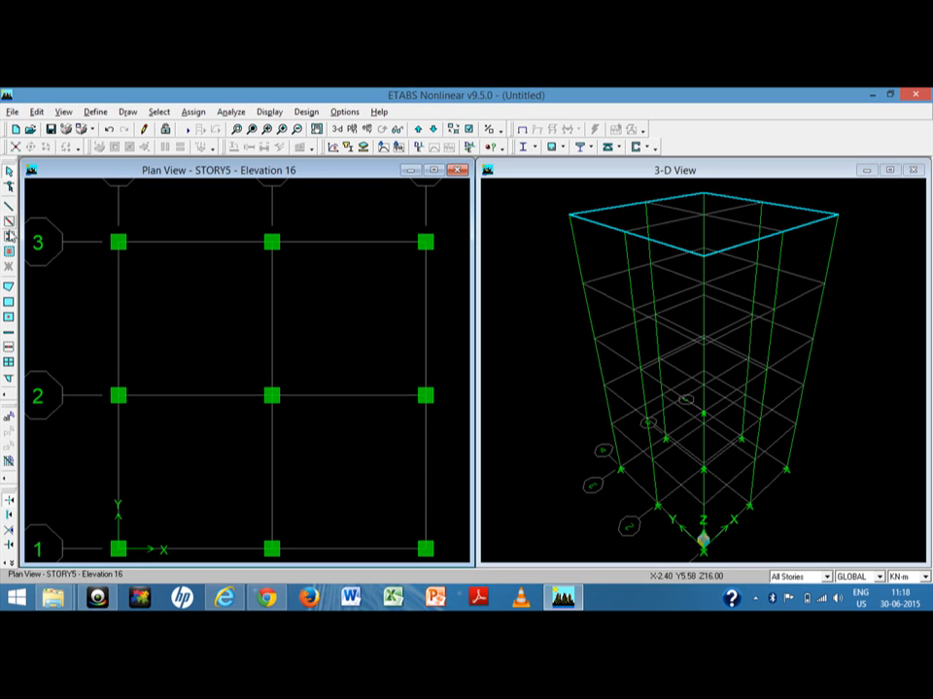
Draw B250X400-M25 beams on all stories along grid line 3 and along lines A, B and C between grids 3 and 2.
click(10, 223)
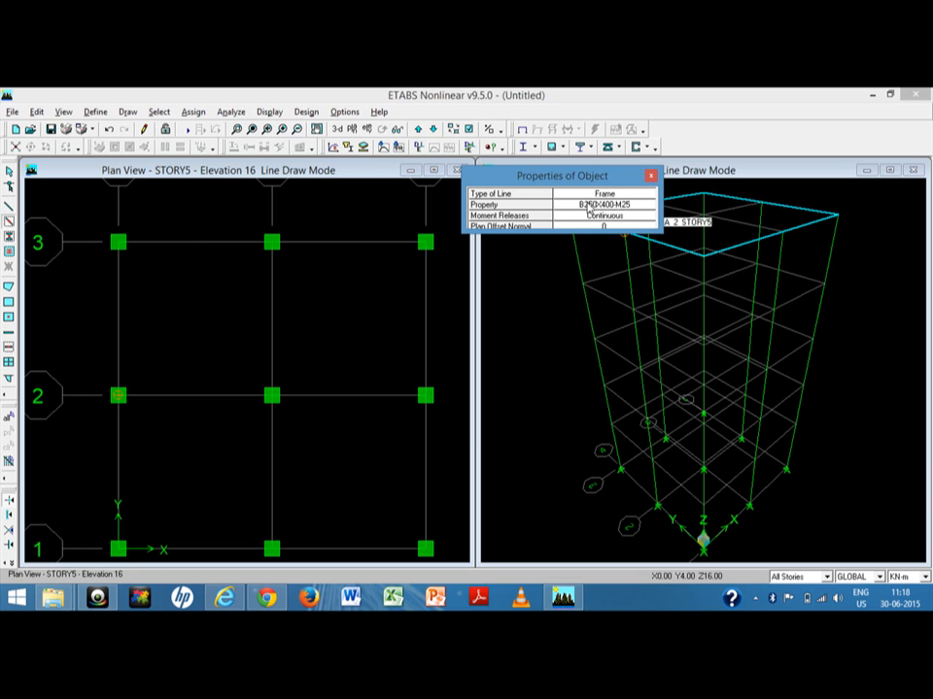
click(584, 204)
click(595, 205)
click(595, 205)
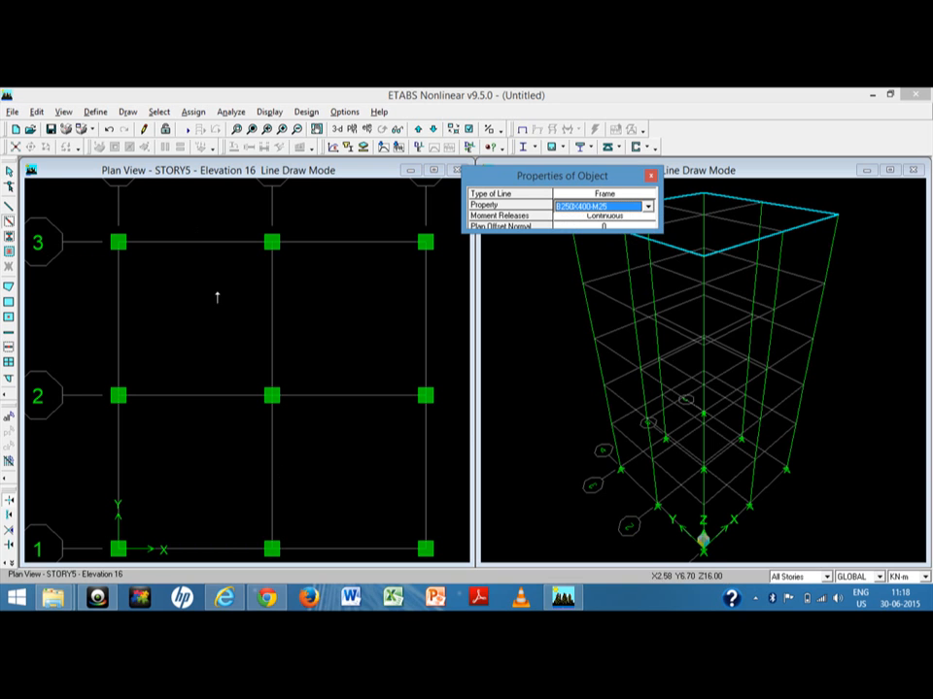
click(204, 245)
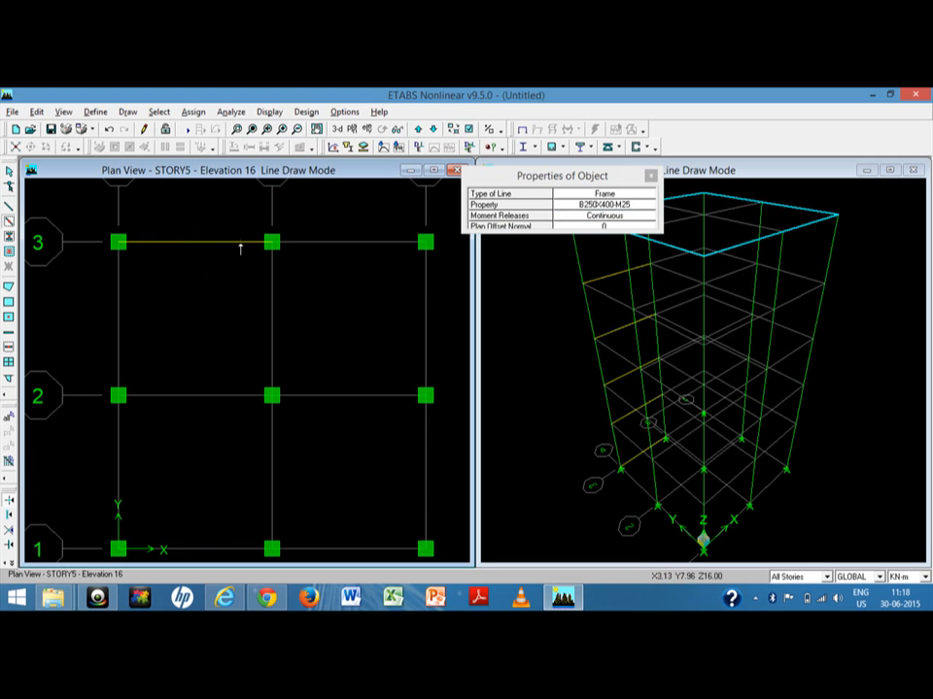
click(328, 245)
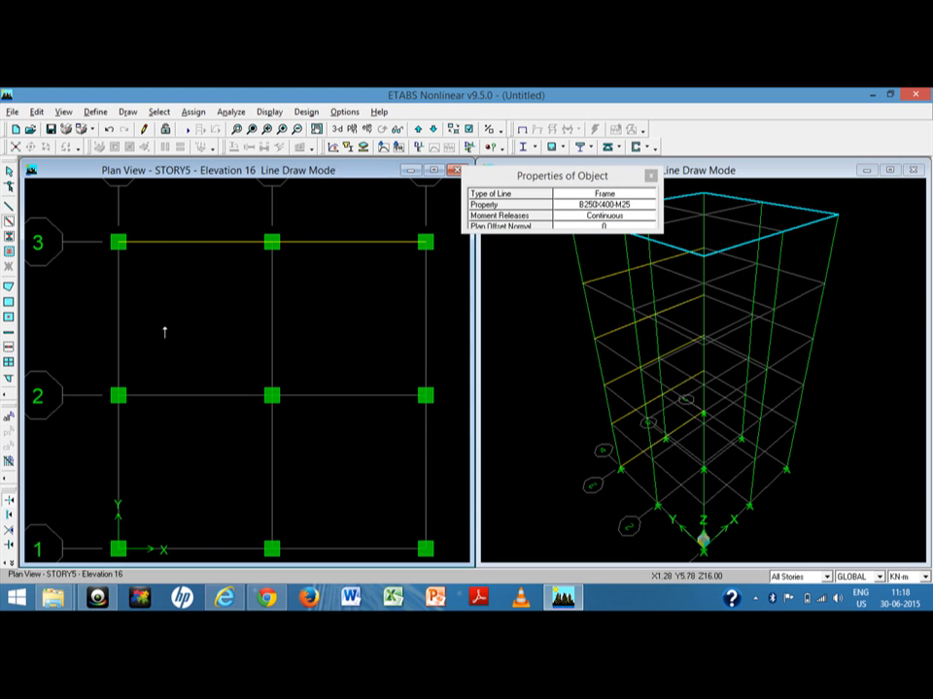
click(123, 331)
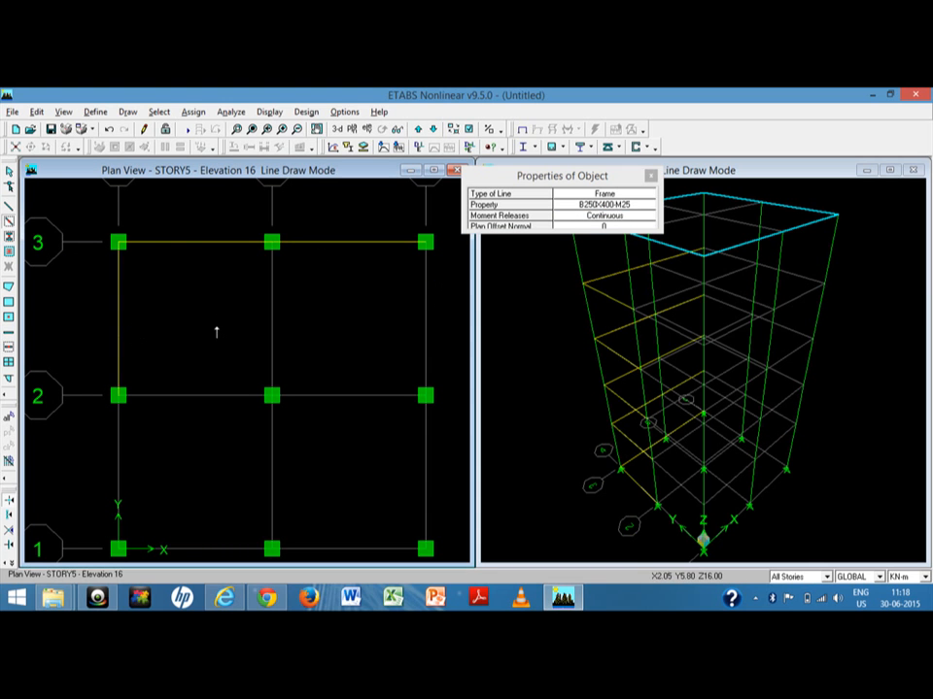
click(271, 332)
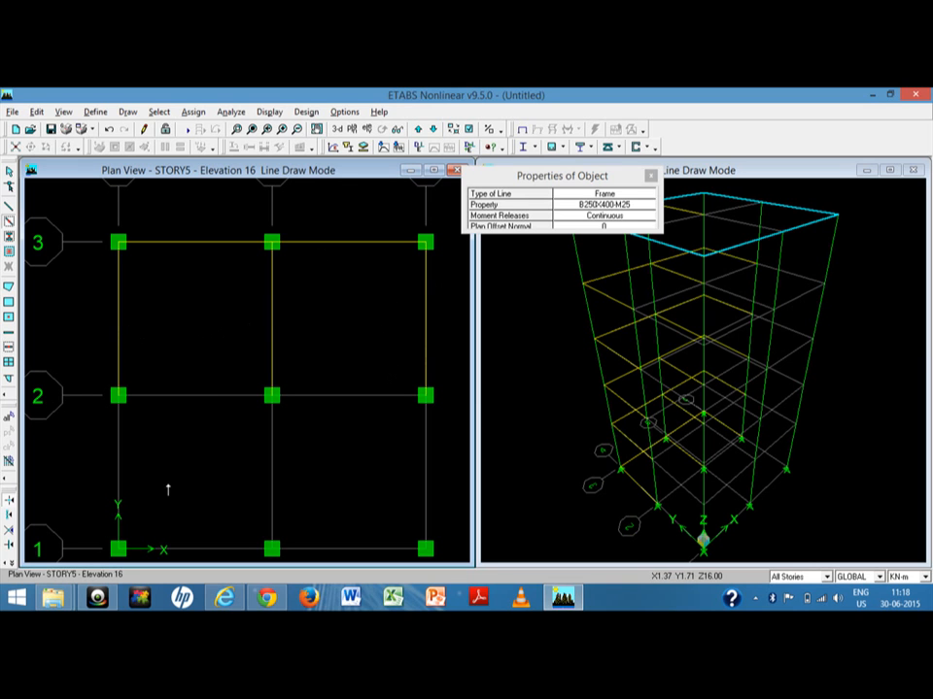
Draw the remaining beams along grid lines 2 and 1 and on lines A, B and C between them, and end beam drawing.
click(188, 400)
click(329, 402)
click(119, 479)
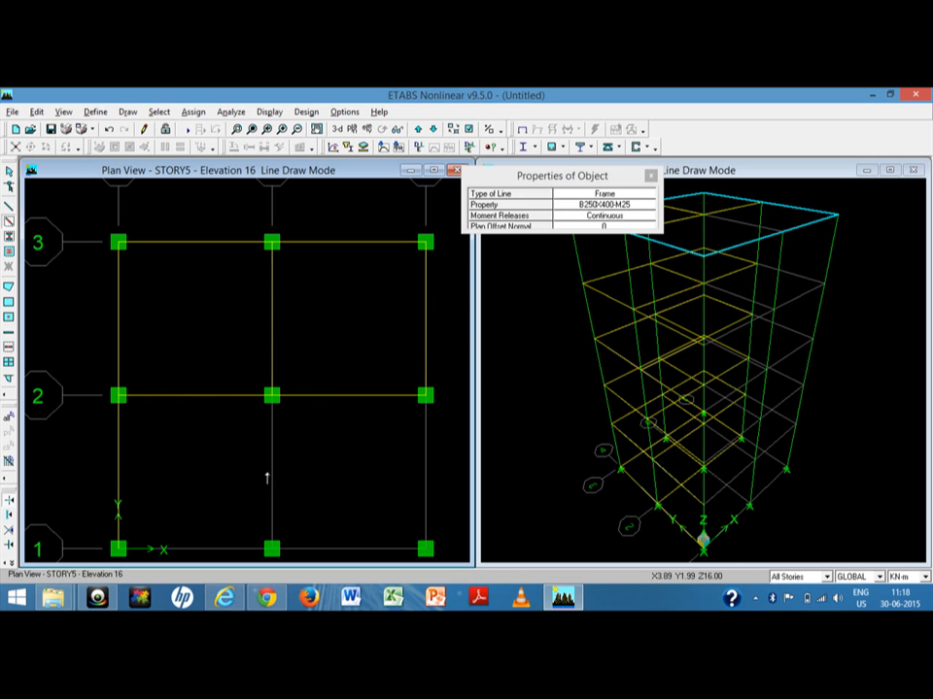
click(272, 476)
click(424, 471)
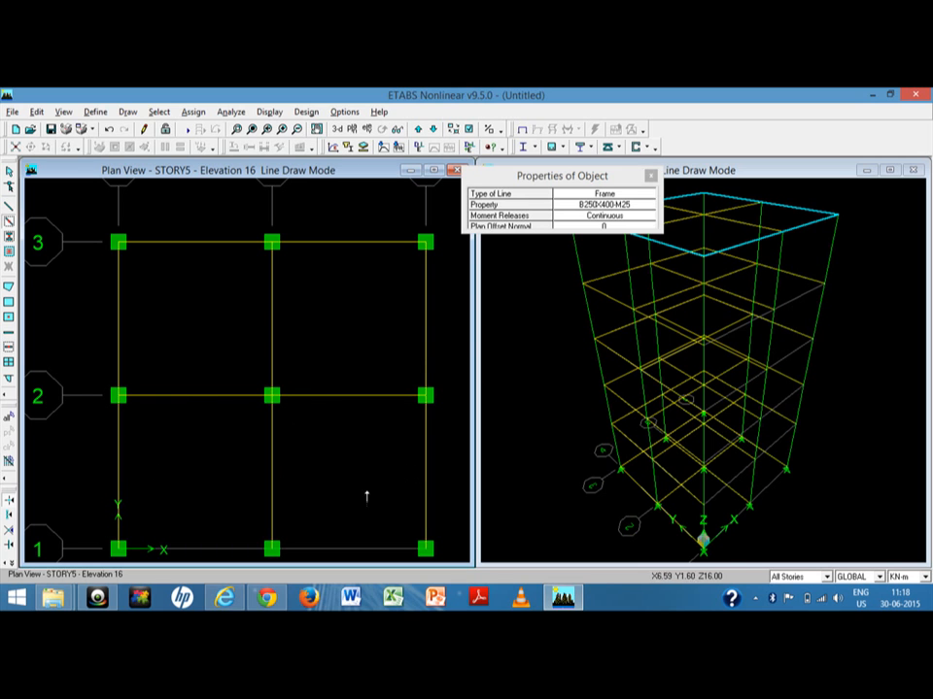
middle_drag(354, 503, 346, 433)
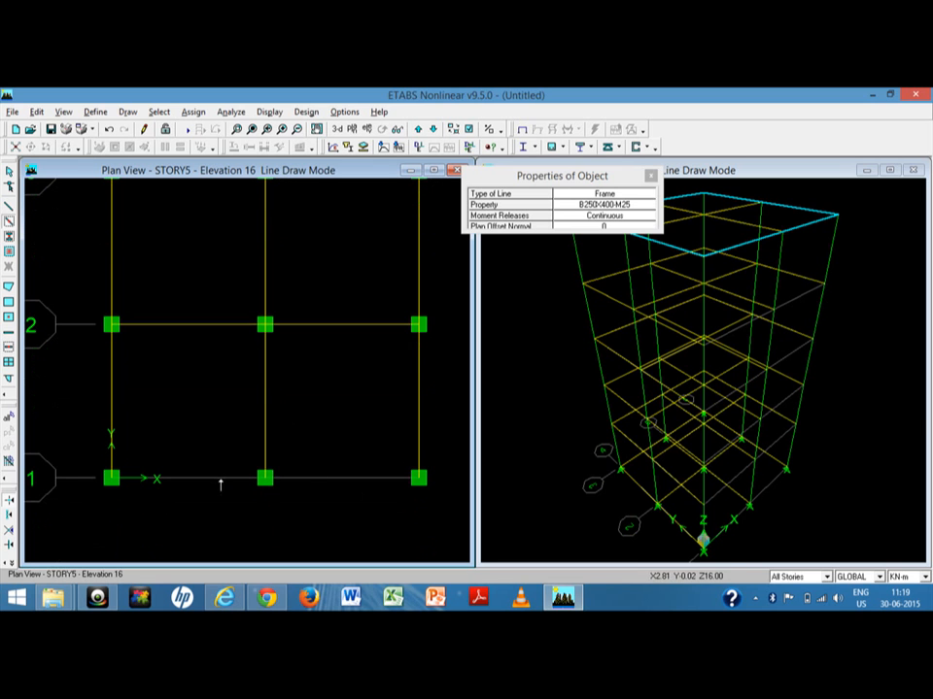
click(220, 483)
click(314, 482)
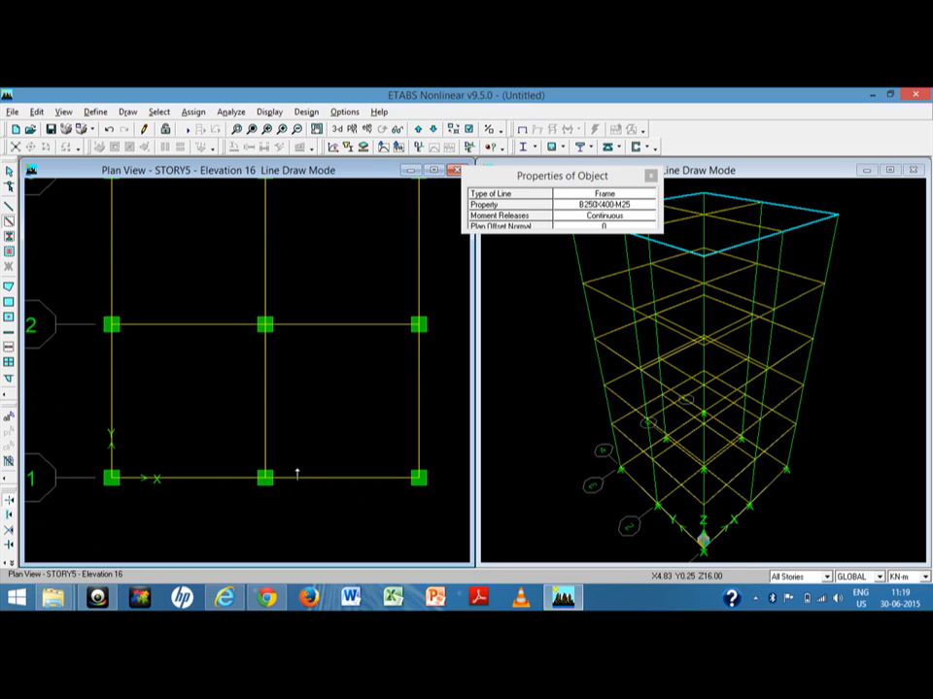
click(650, 176)
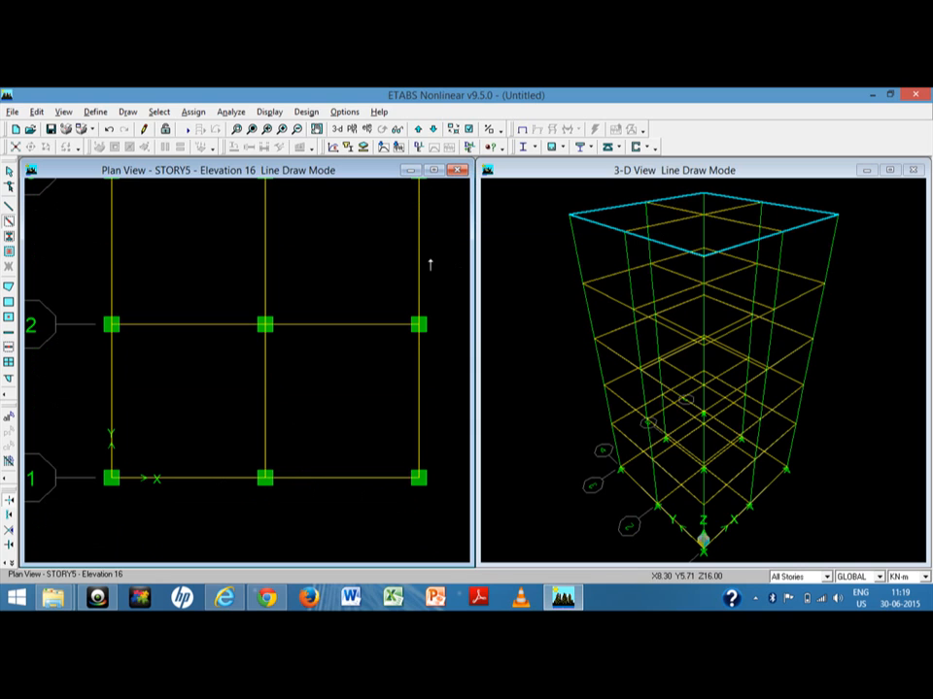
key(Escape)
Limit editing to One Story and show the BASE level in the plan view.
click(807, 577)
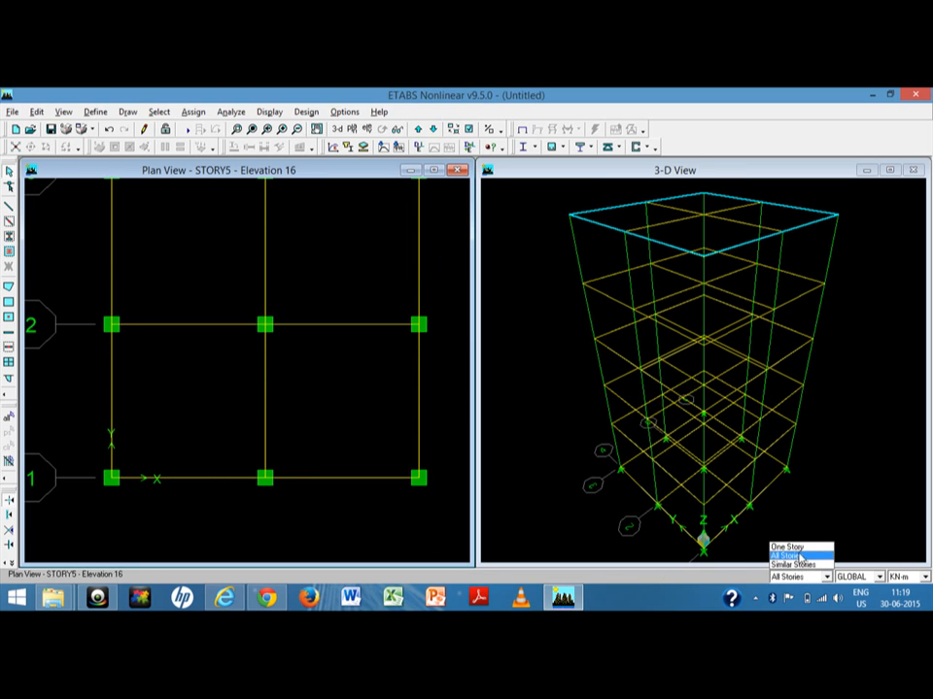
click(788, 551)
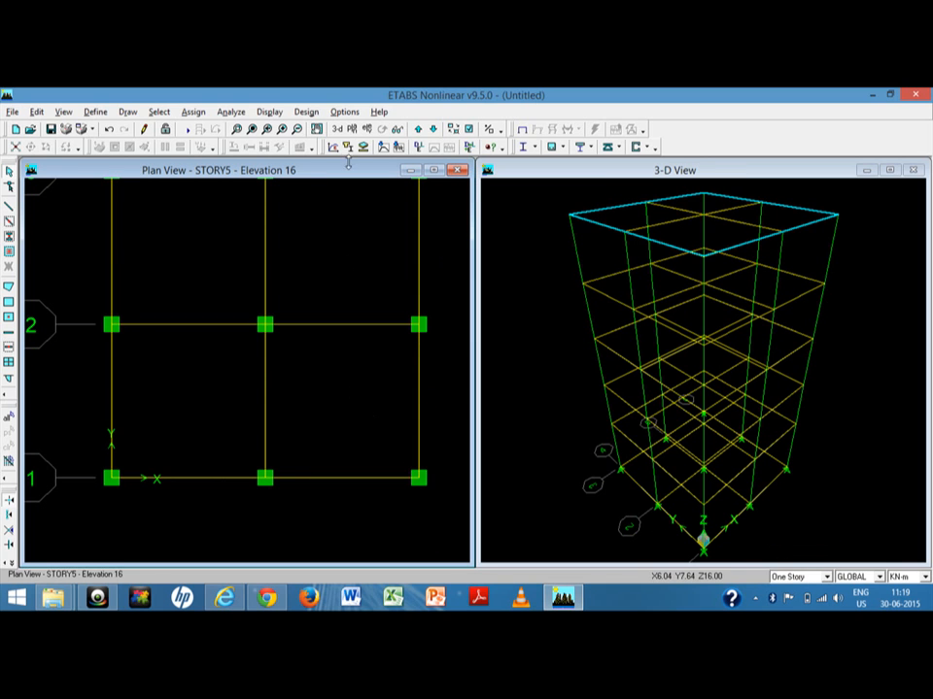
click(353, 130)
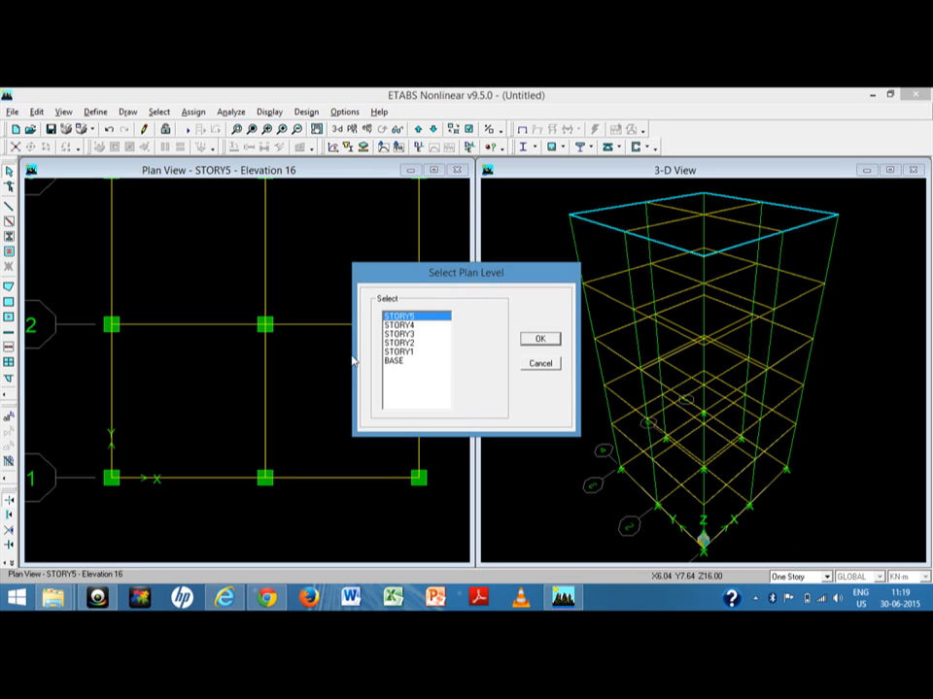
click(400, 361)
click(540, 339)
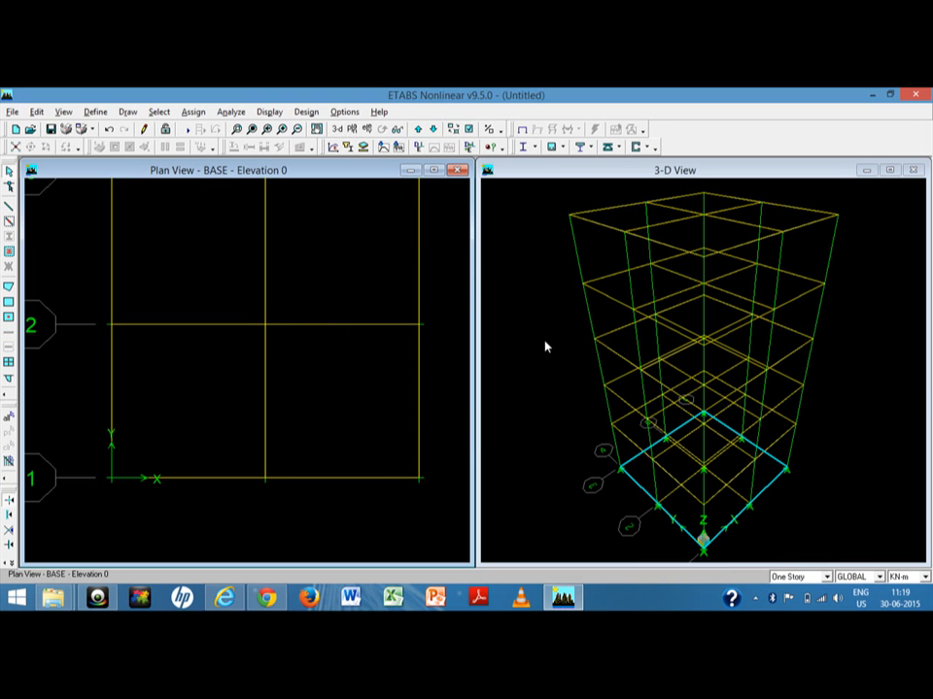
Delete all the beams at the BASE level.
middle_drag(369, 303, 366, 360)
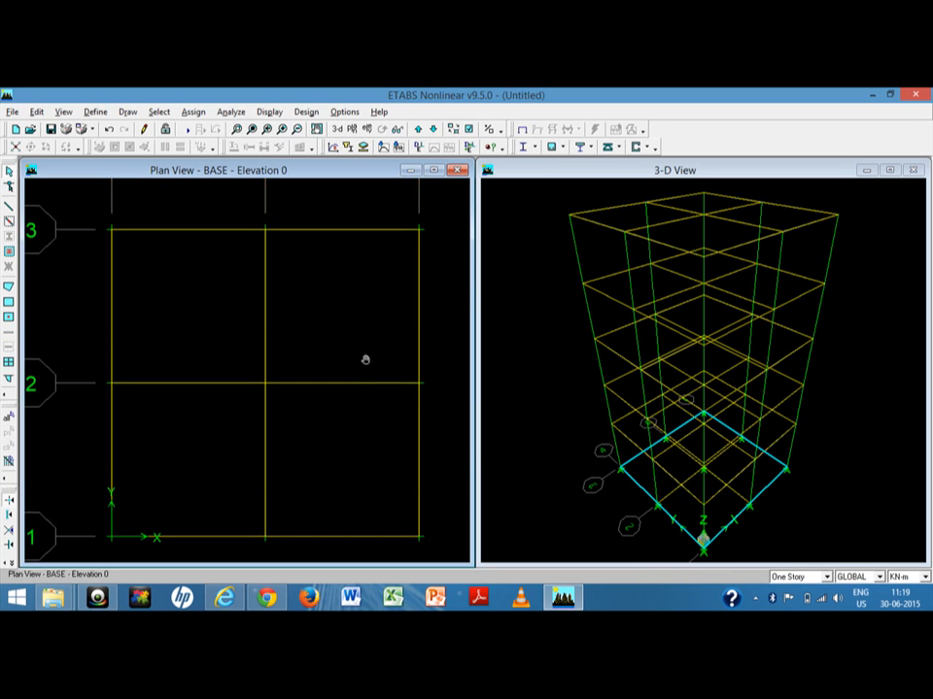
scroll(369, 367, down, 1)
drag(93, 217, 453, 551)
key(Delete)
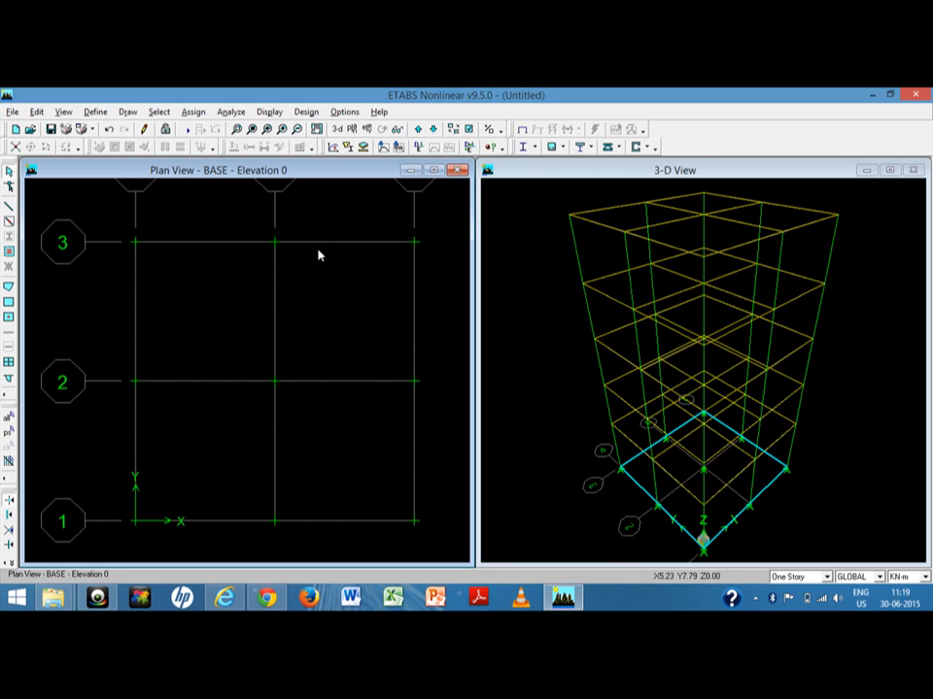
Open the story data for editing and rename STORY1 as GF and STORY2 as 1 FLOOR.
scroll(316, 292, down, 3)
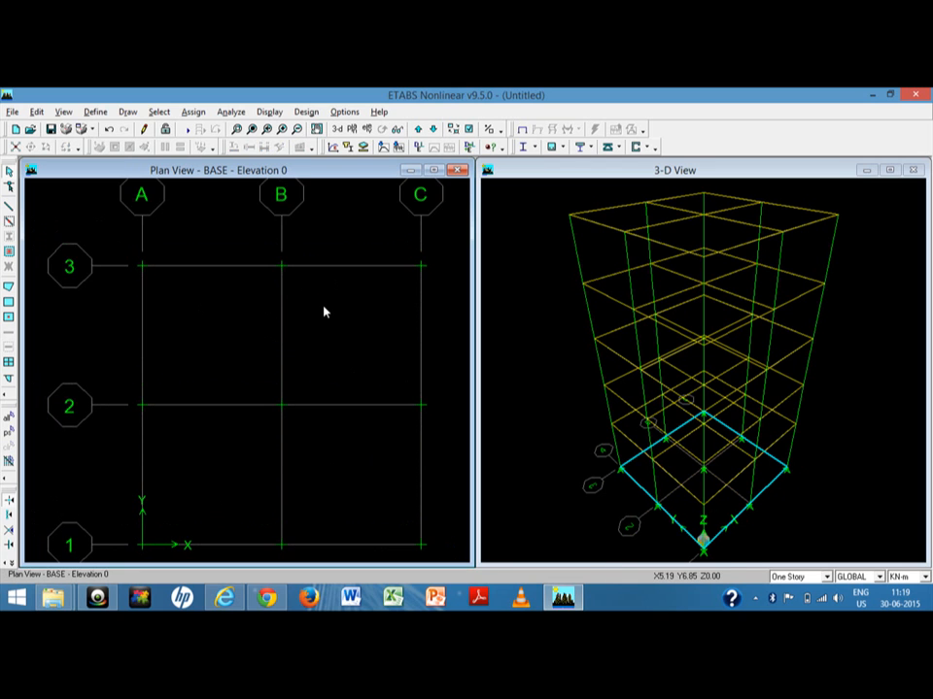
right_click(328, 233)
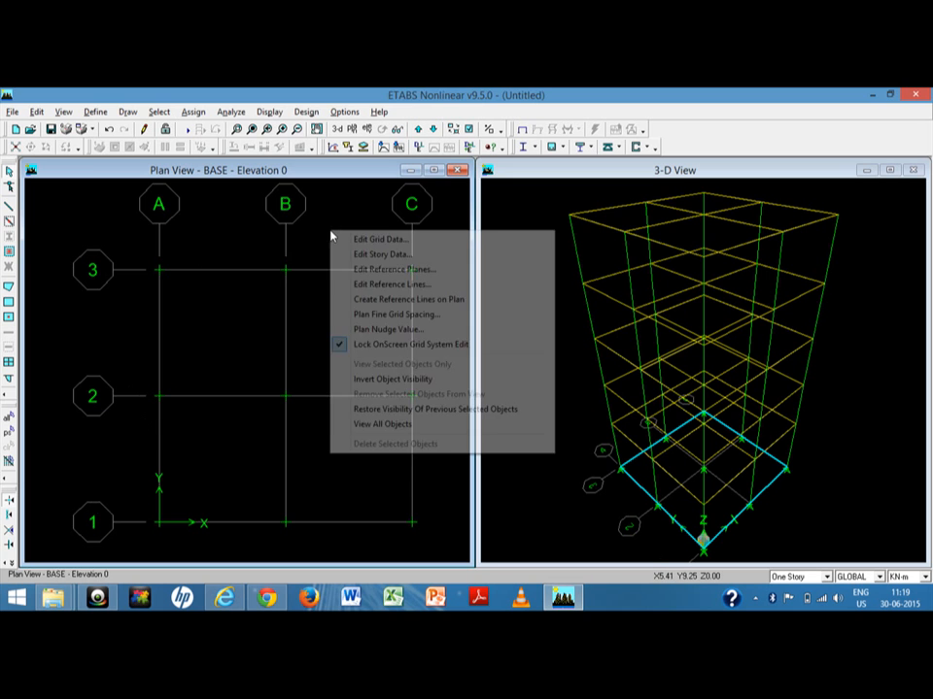
click(388, 254)
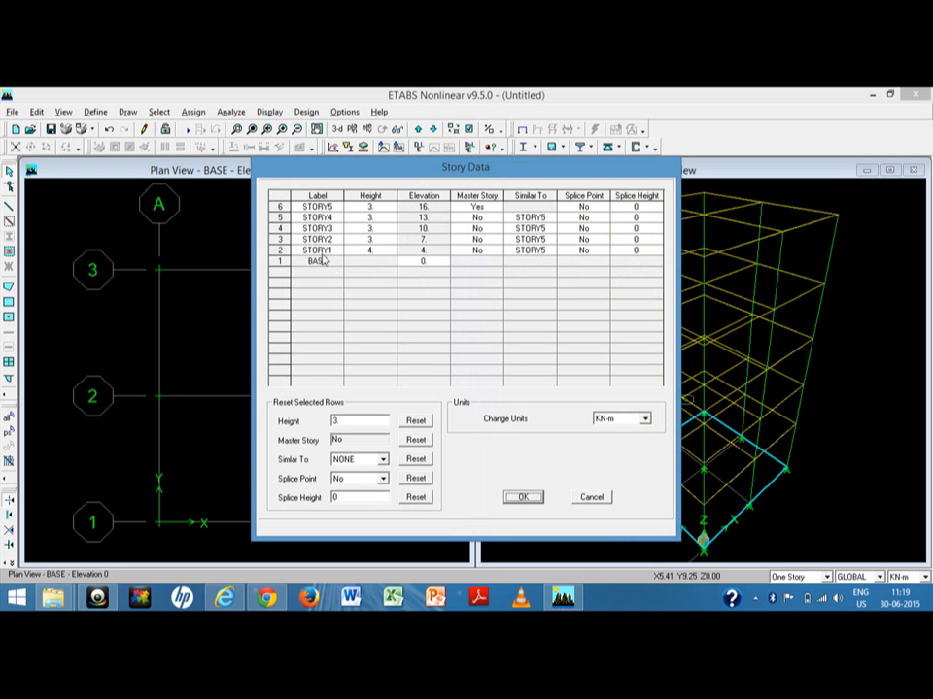
click(331, 251)
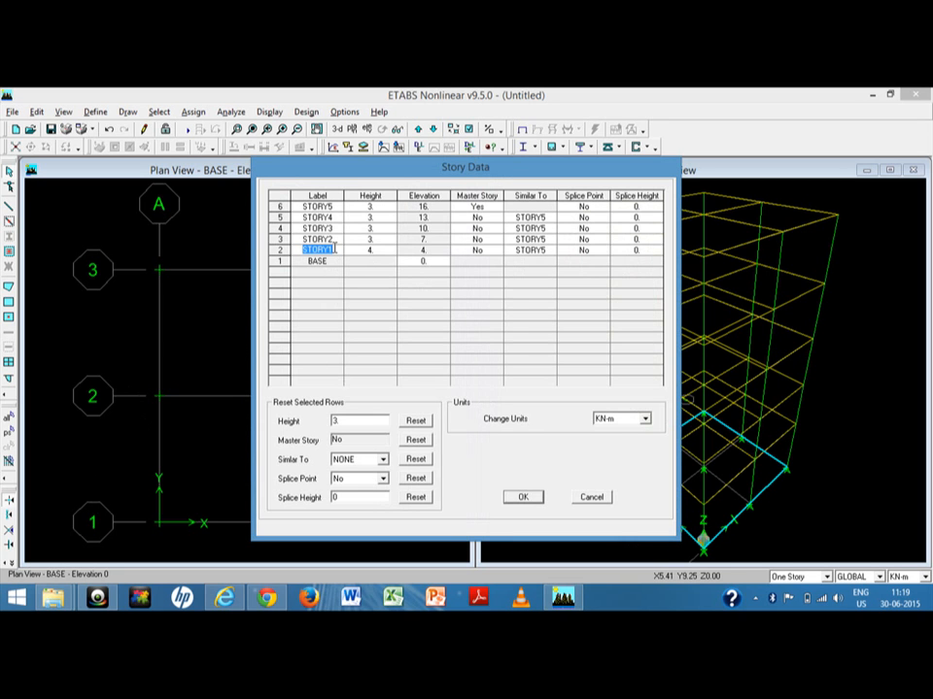
text(GF)
click(328, 239)
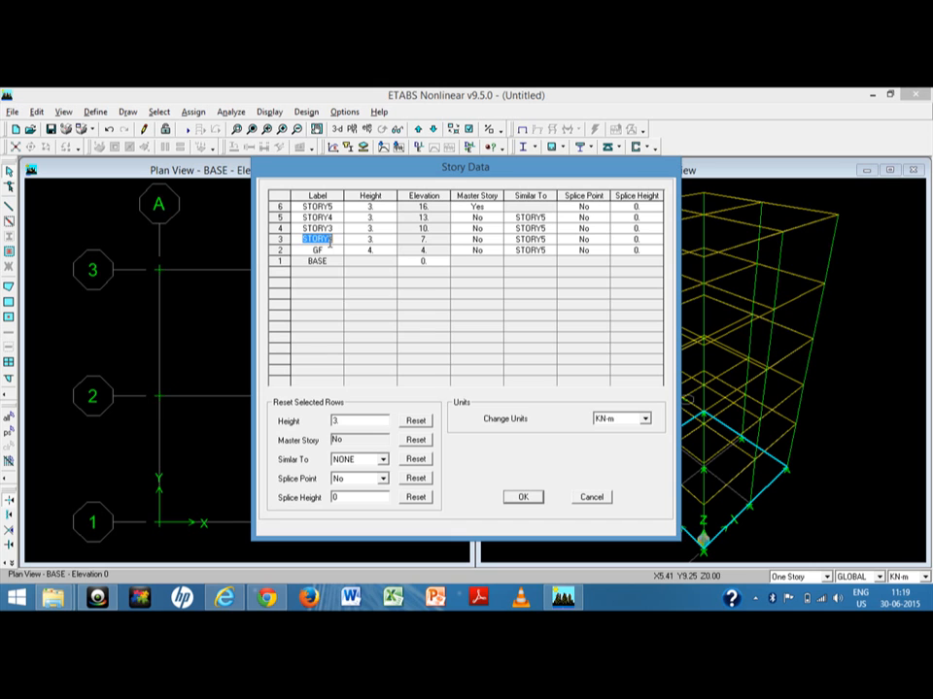
text(1 FLOOR)
Rename STORY3 as 2 FLOOR, STORY4 as 3 FLOOR and STORY5 as ROOF, and accept the story data.
click(330, 230)
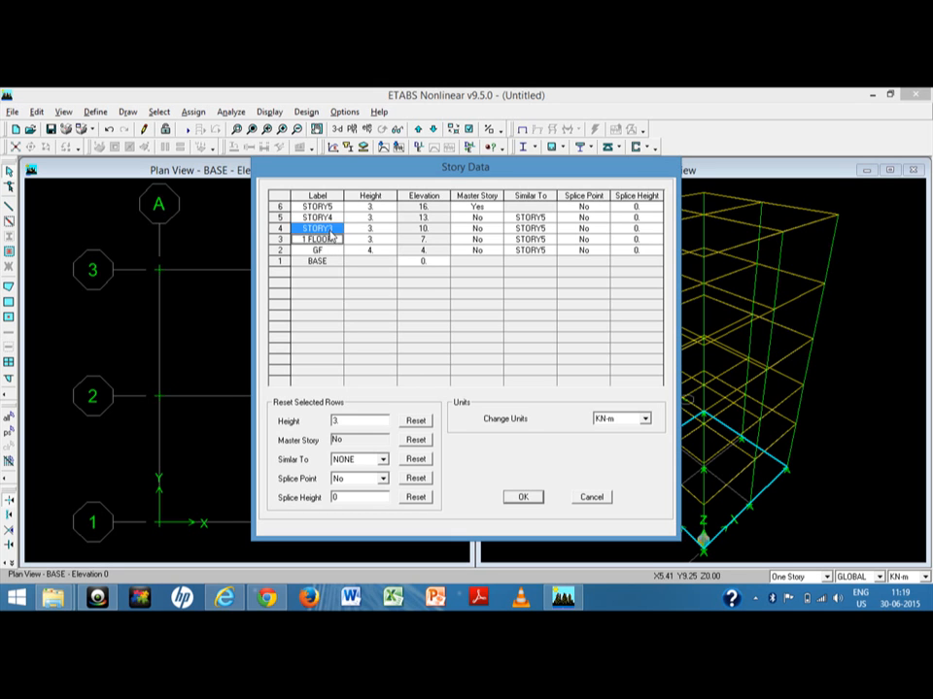
text(2)
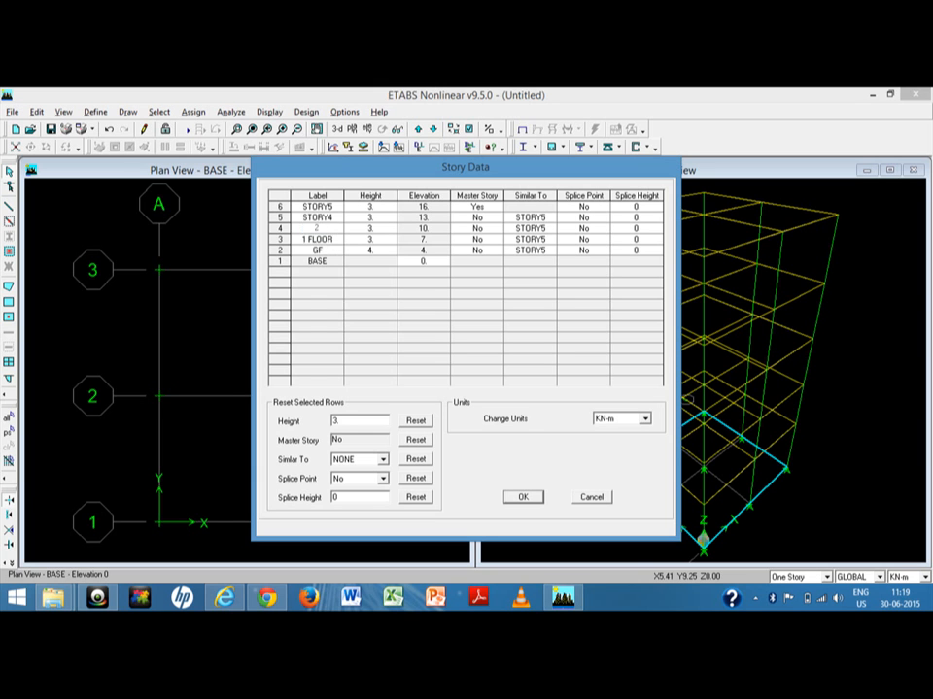
text( FLOOR)
click(339, 209)
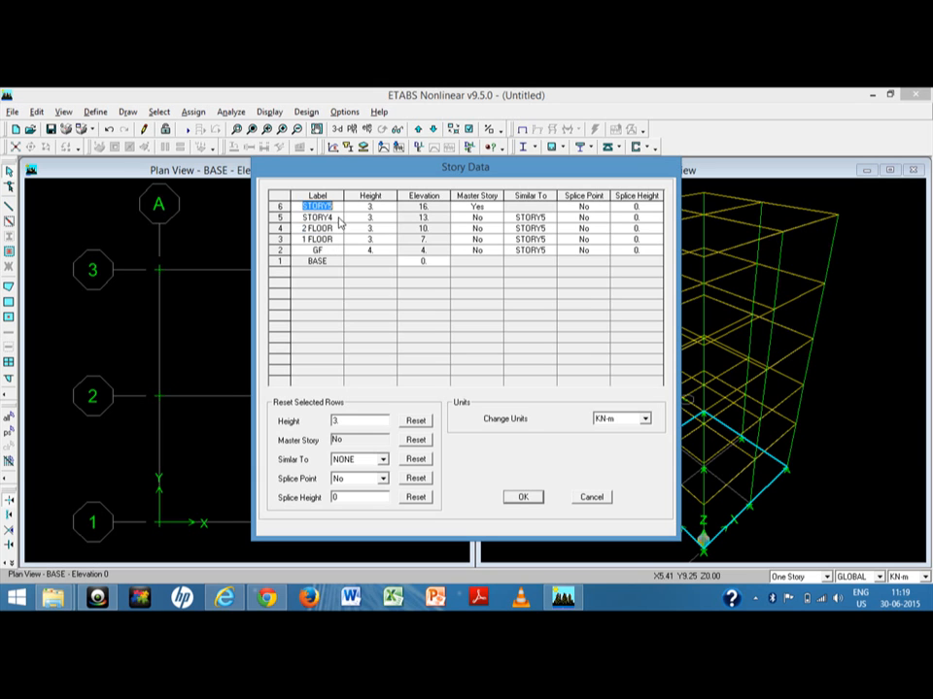
click(339, 218)
key(BackSpace)
text(3 FLOOR)
click(335, 206)
text(F)
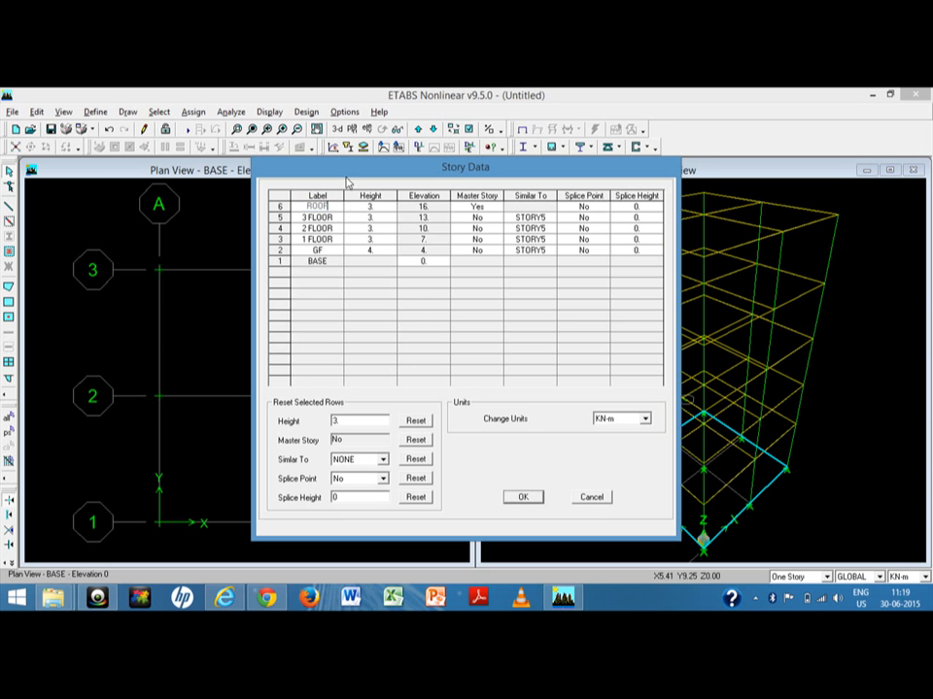
click(522, 496)
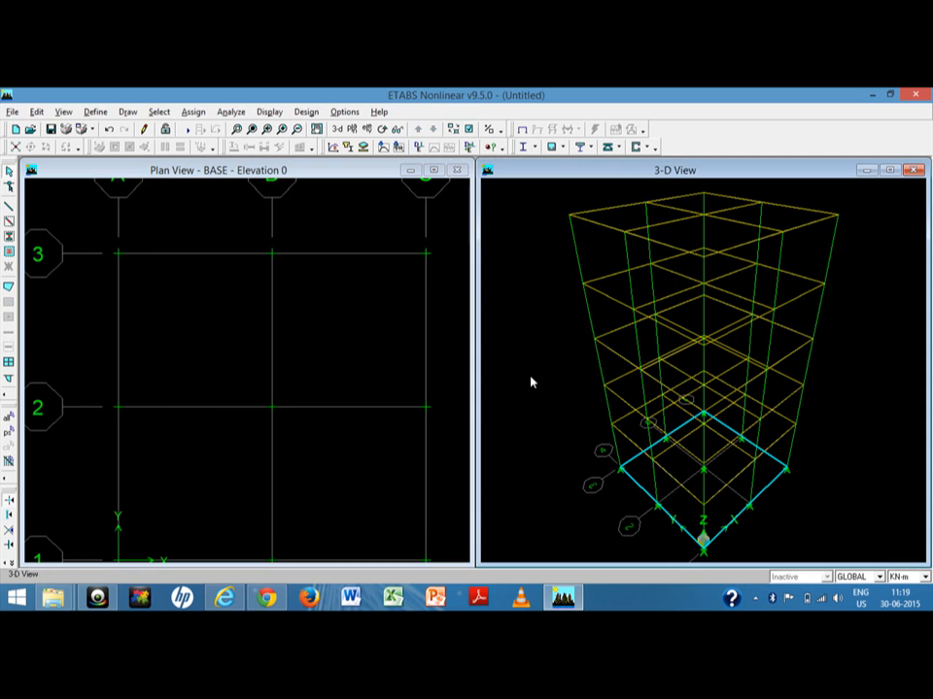
Replace the 3-D view with the elevation view along grid line 1.
click(366, 128)
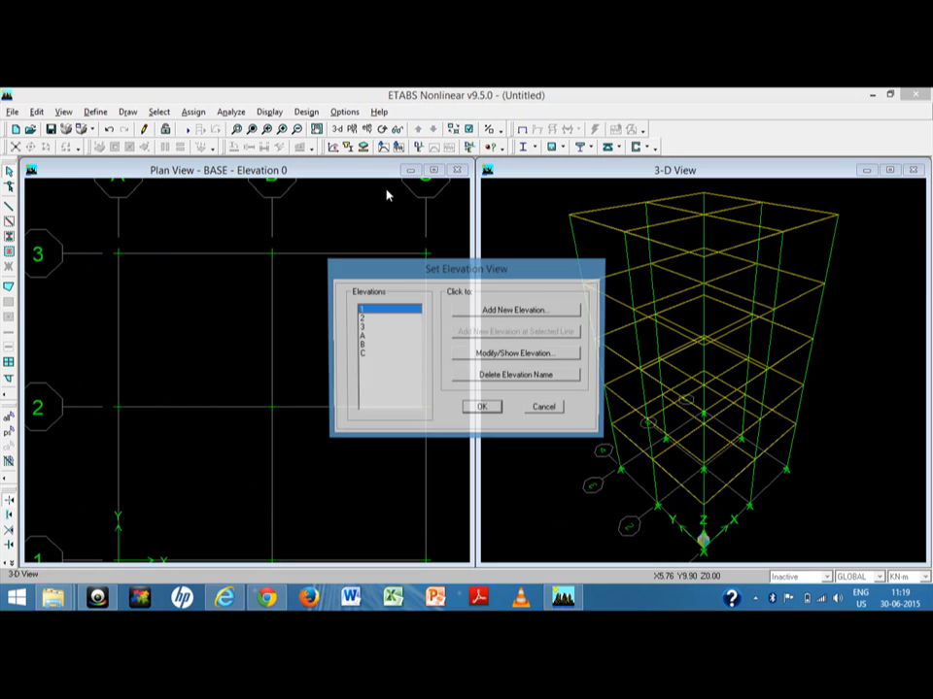
click(478, 409)
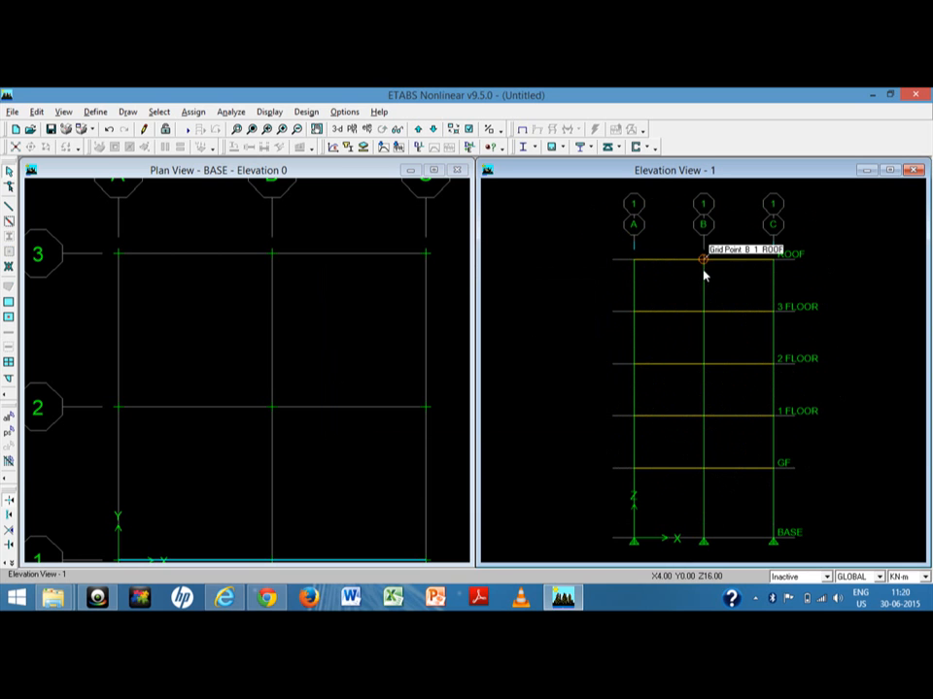
Select all nine joints in the BASE plan and assign them fixed restraints in all translations and rotations.
click(376, 332)
middle_drag(351, 343, 368, 283)
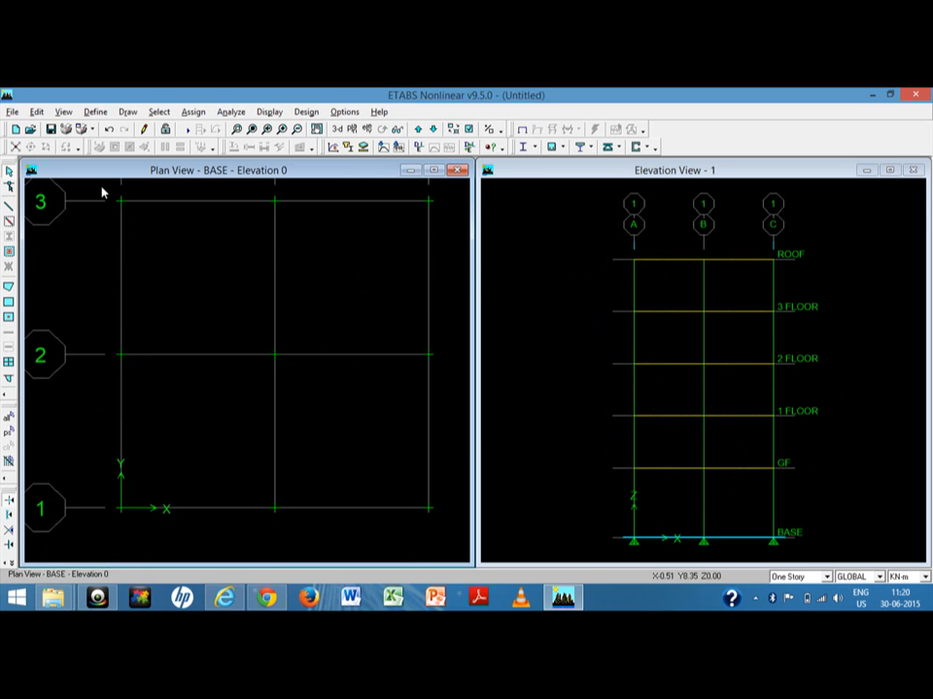
drag(102, 184, 438, 535)
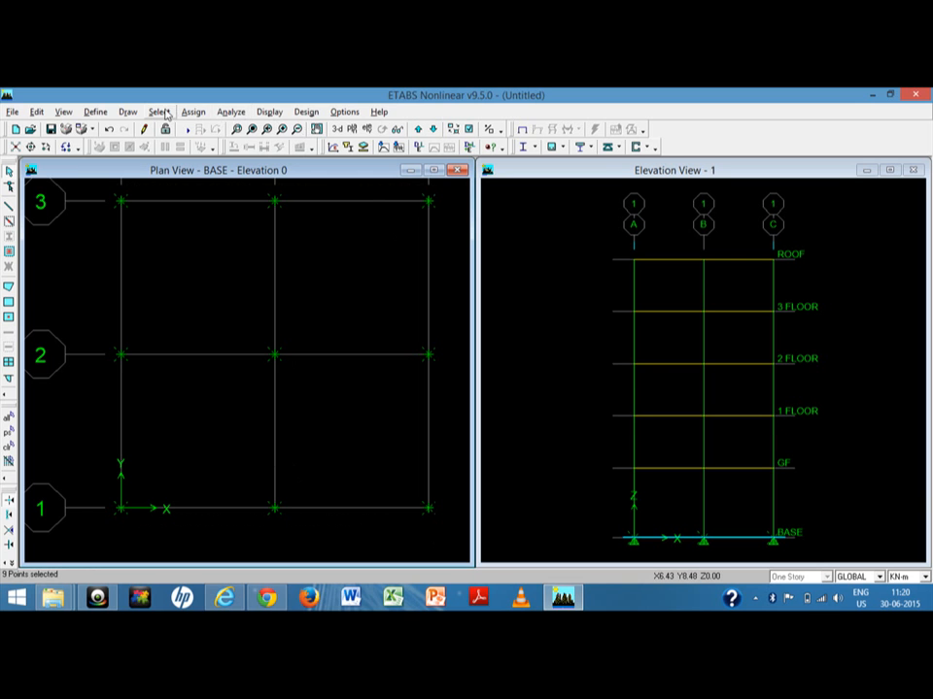
click(193, 112)
mouse_move(197, 136)
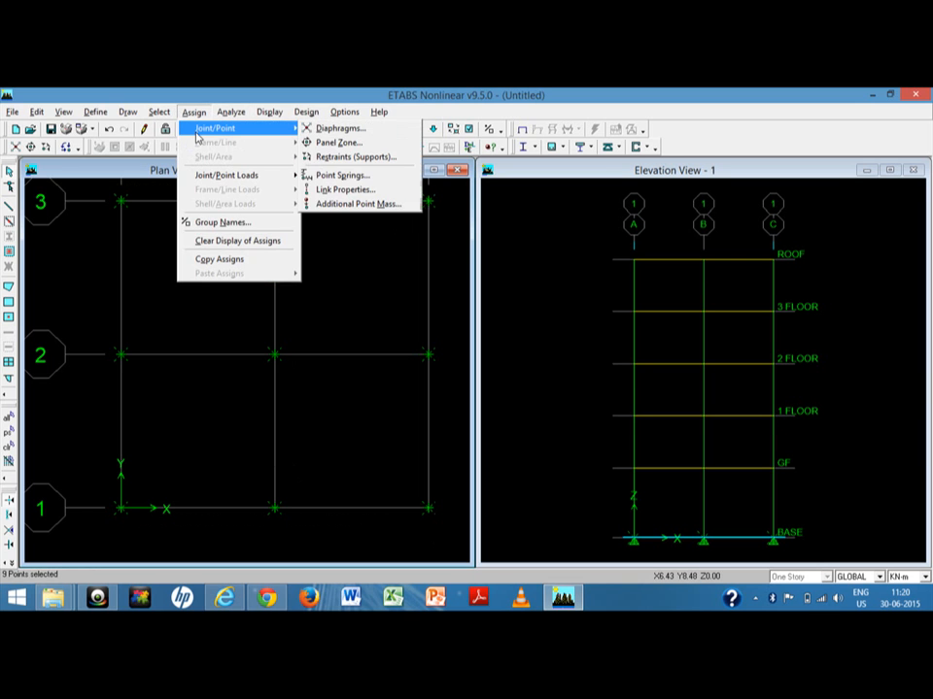
click(352, 158)
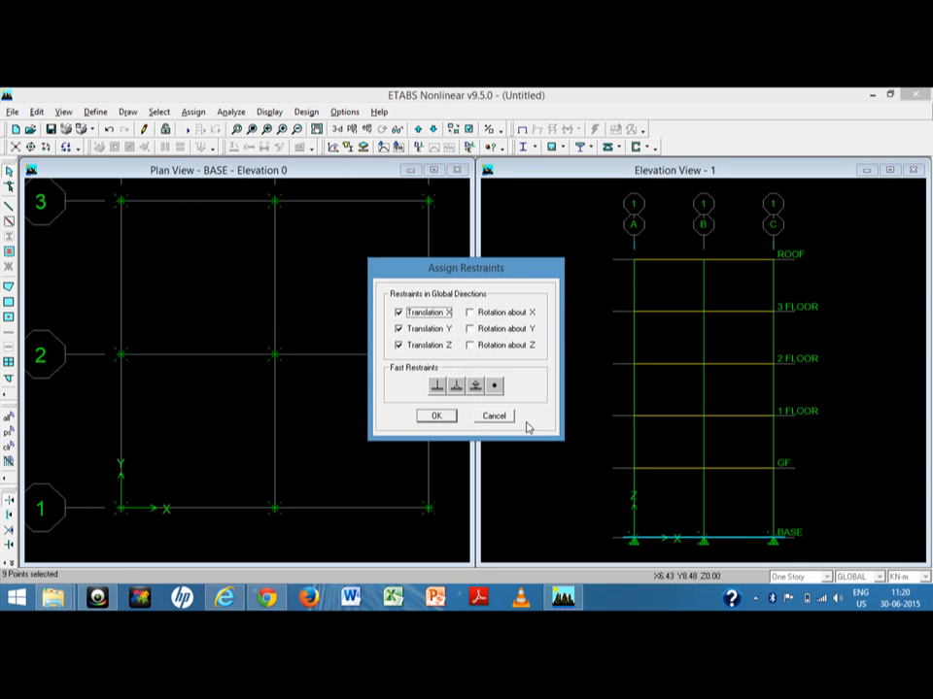
click(437, 386)
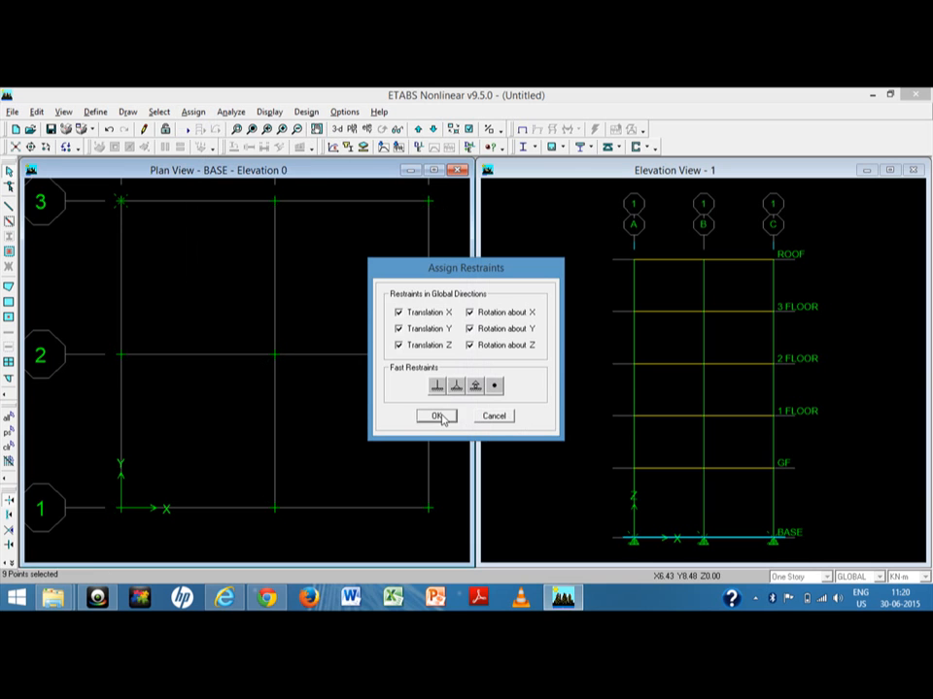
click(437, 417)
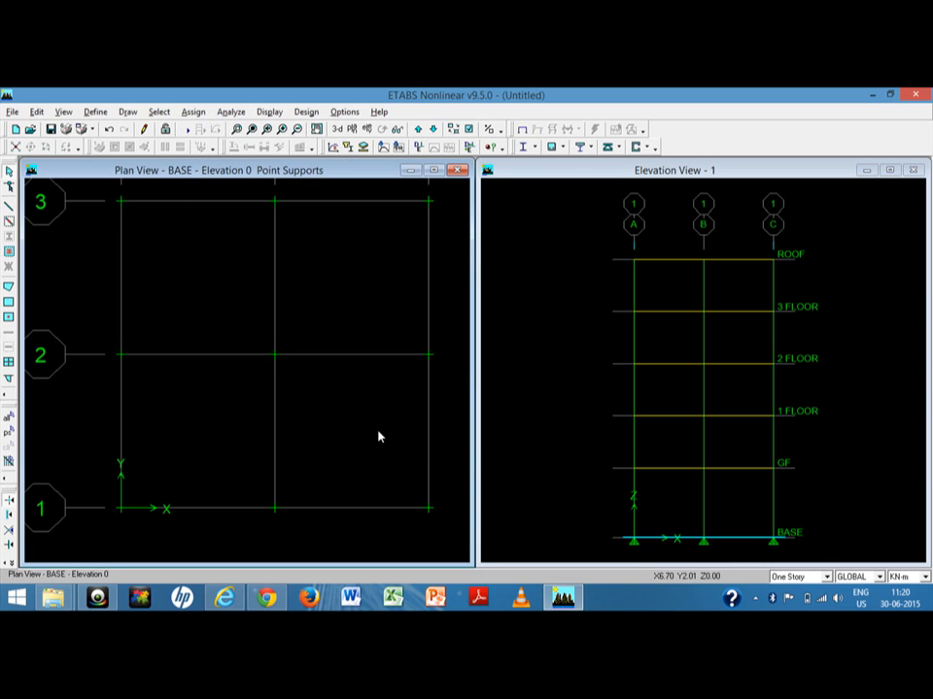
Replace the BASE plan with the 3-D view, refresh the elevation and clear the selection to inspect the base supports.
click(337, 129)
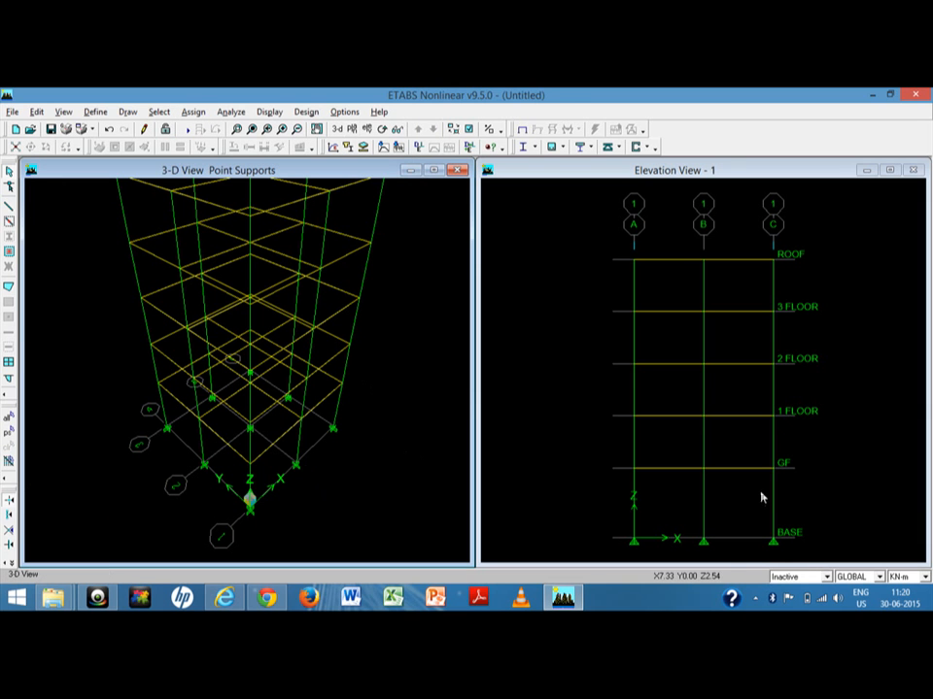
click(668, 467)
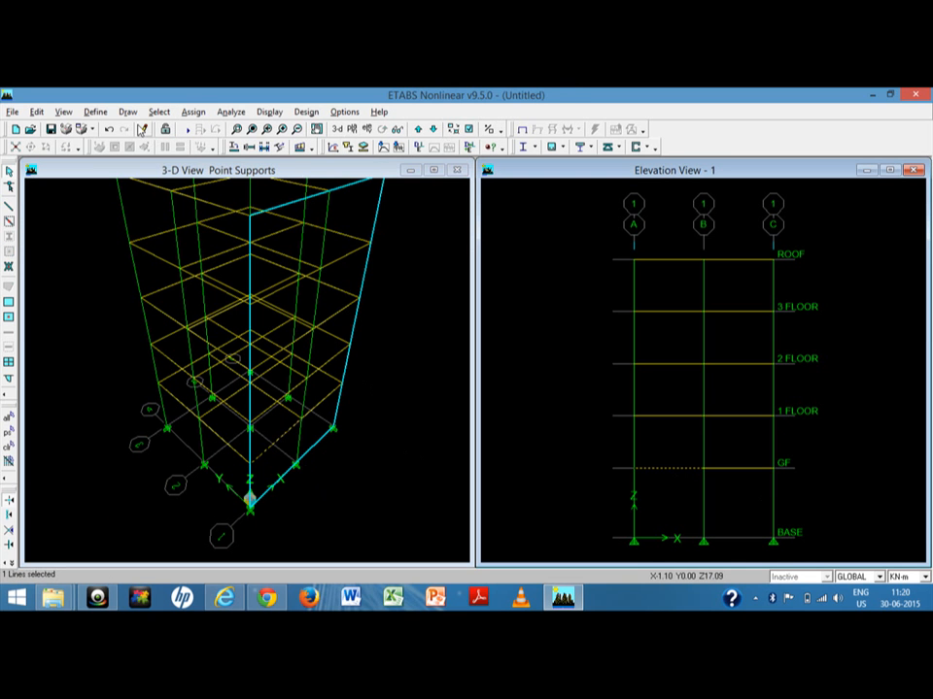
click(142, 129)
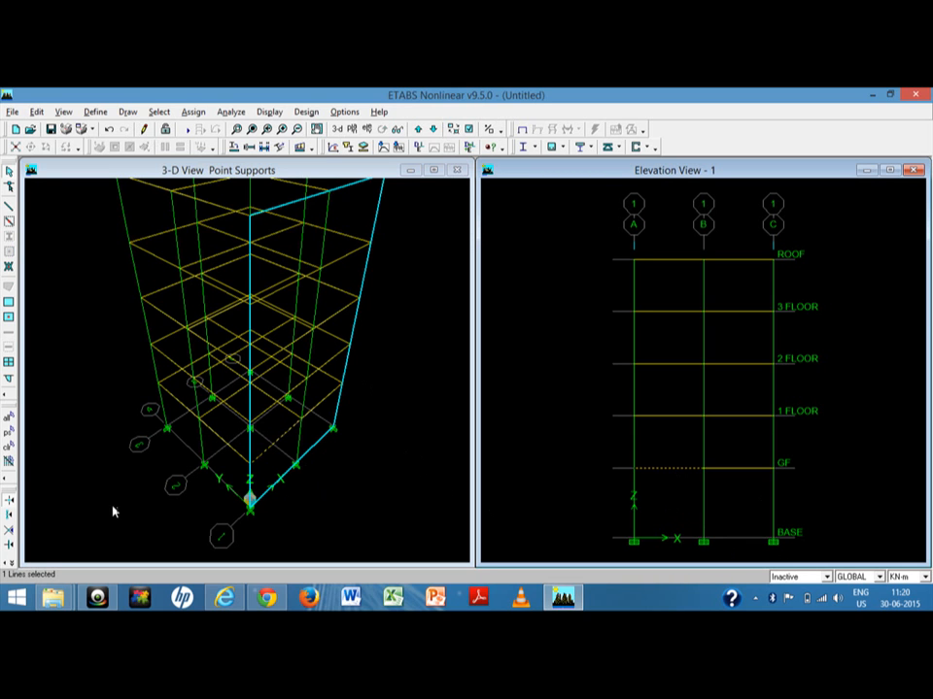
click(9, 448)
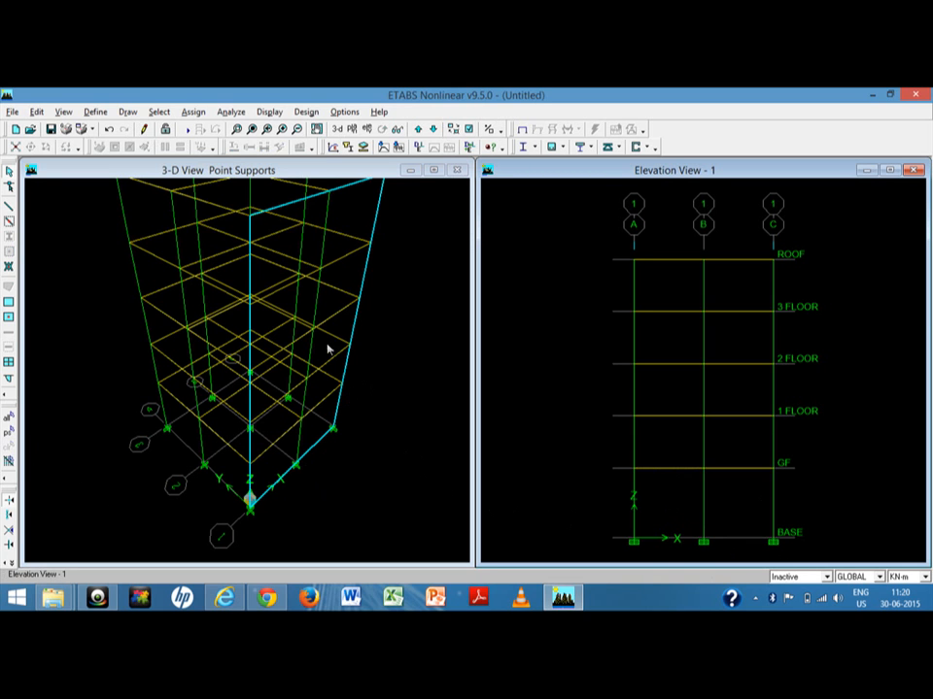
middle_drag(313, 337, 314, 391)
scroll(341, 445, up, 1)
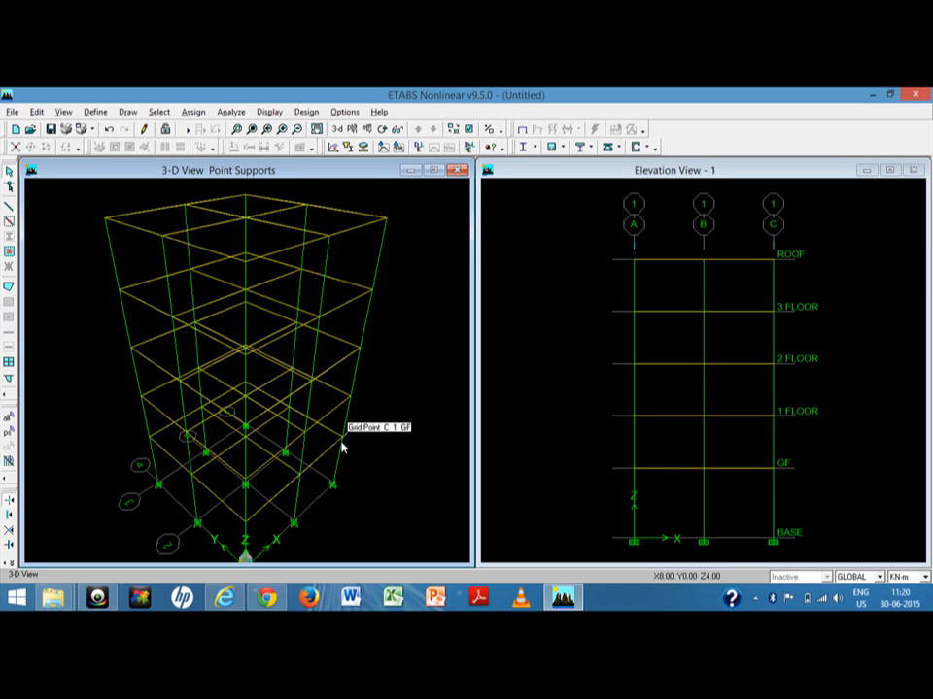
Show the ROOF plan and create S150M25 slab areas in all four bays.
click(348, 129)
click(540, 338)
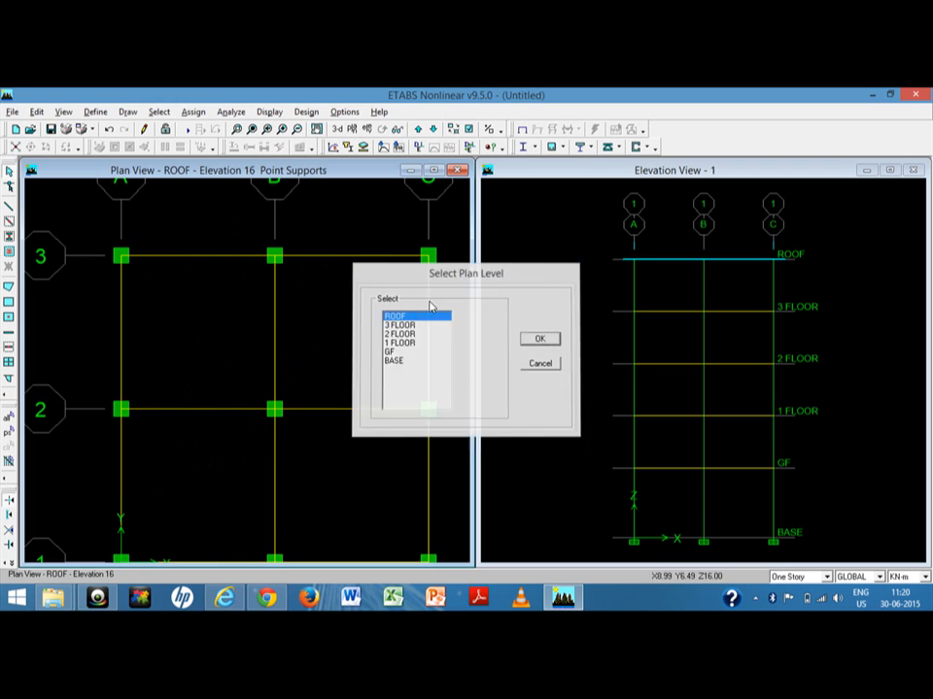
middle_drag(344, 370, 327, 309)
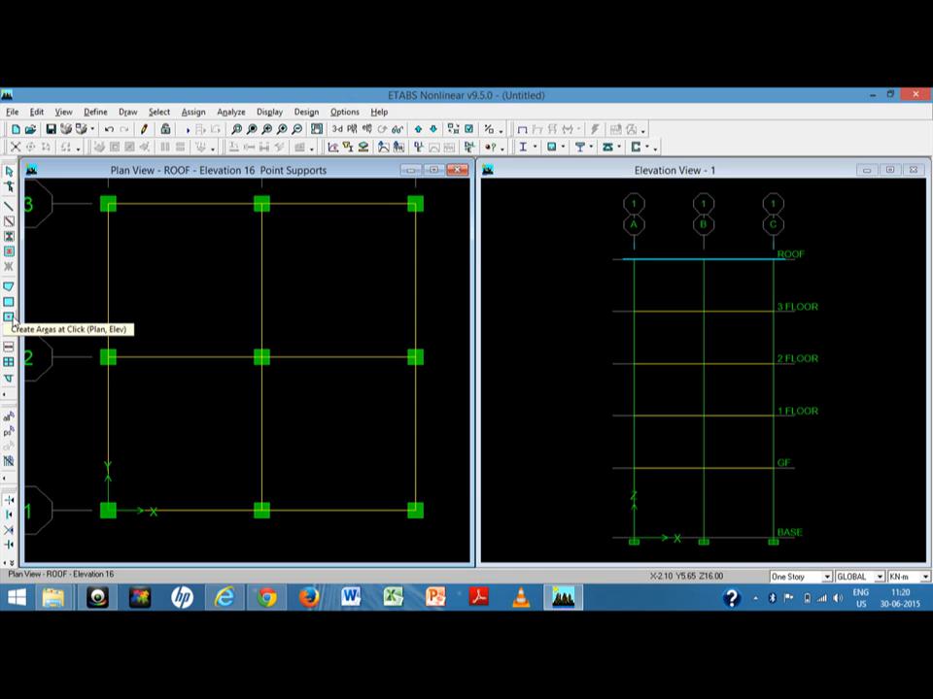
click(9, 318)
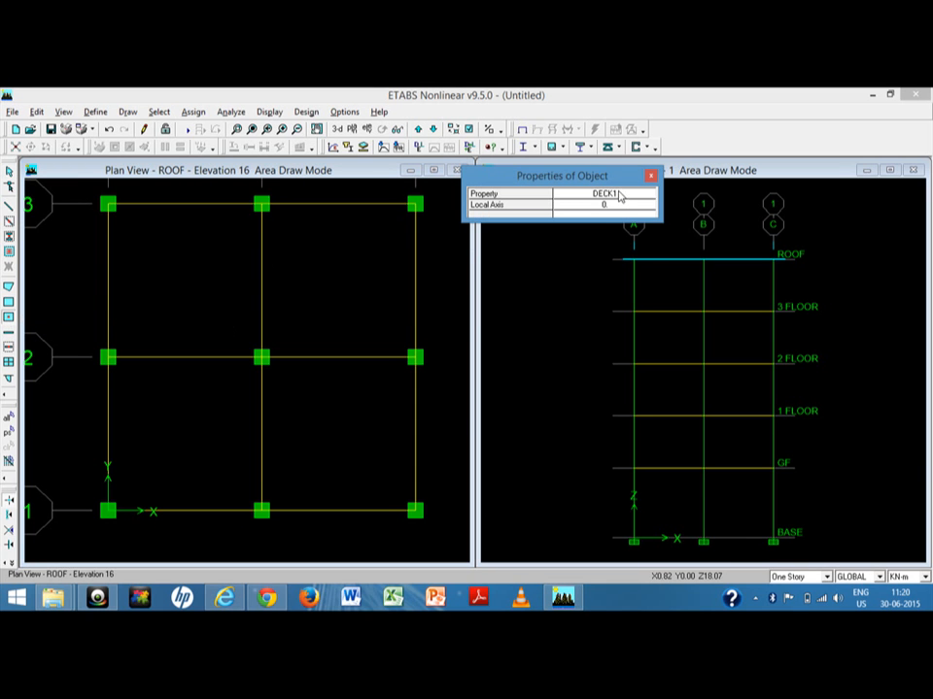
click(619, 195)
click(619, 195)
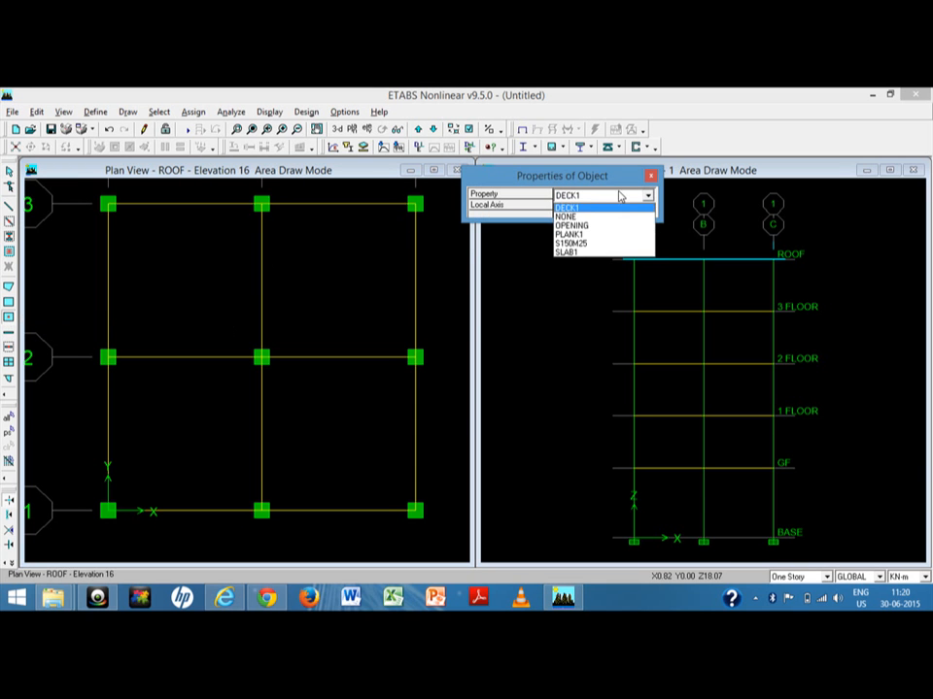
click(591, 245)
click(198, 423)
click(200, 312)
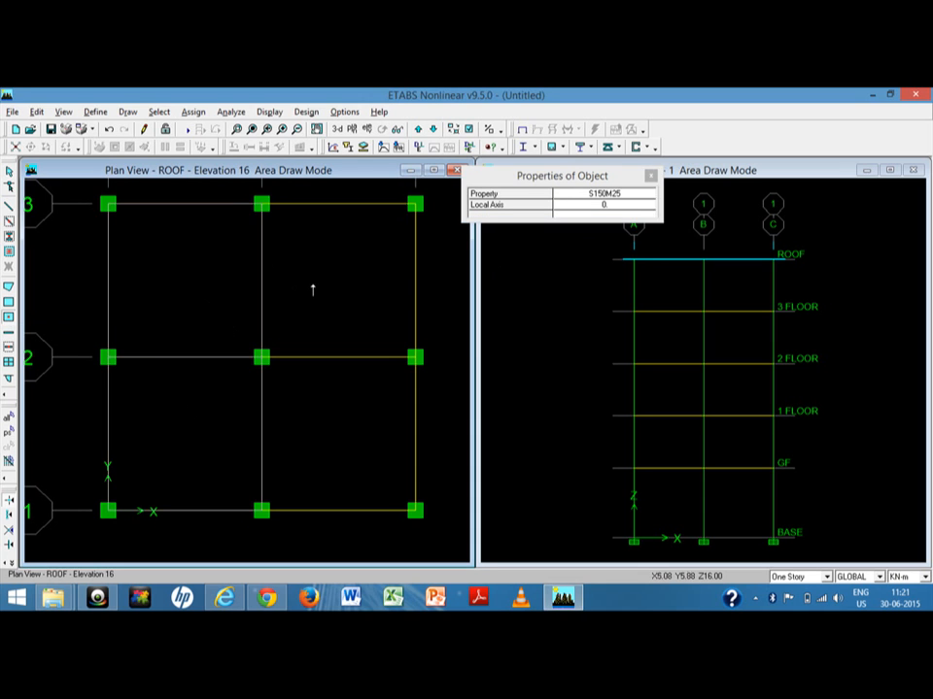
click(312, 288)
click(359, 399)
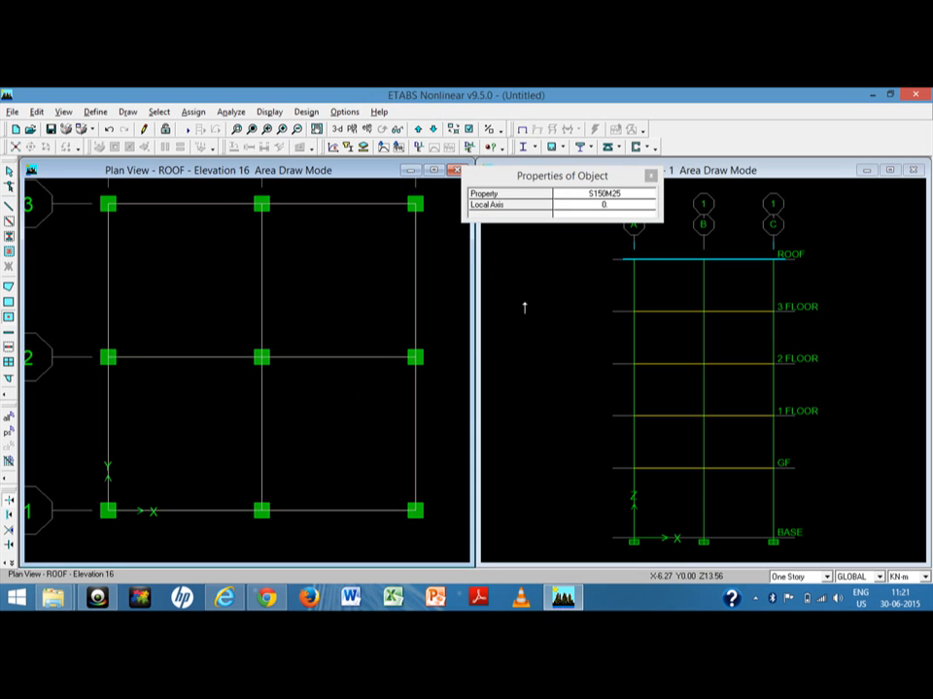
click(650, 176)
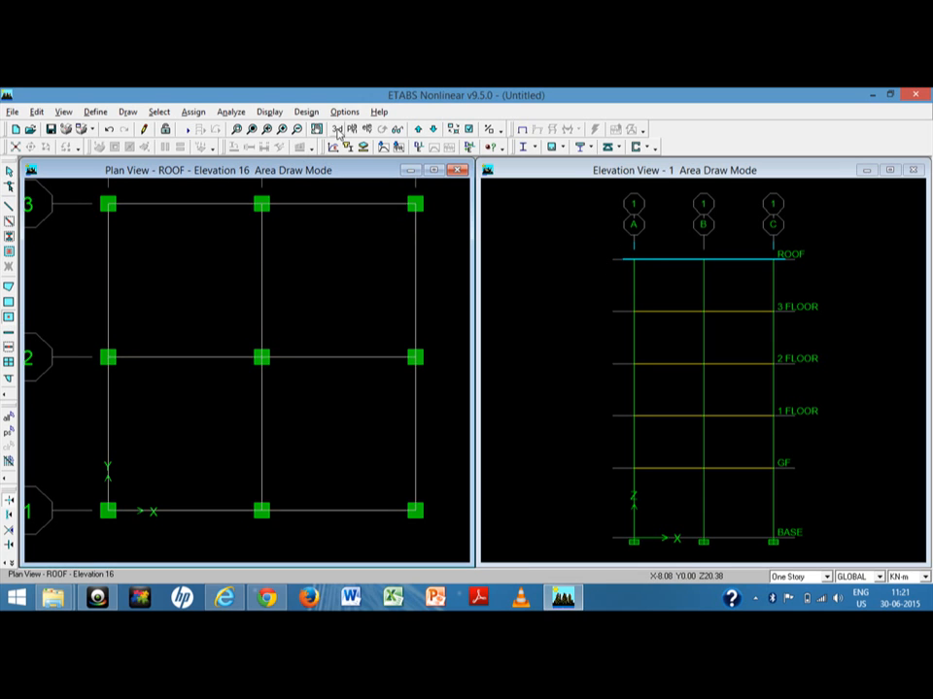
Replace the ROOF plan with the 3-D view and turn on Object Fill for the elevation view.
click(337, 130)
click(527, 360)
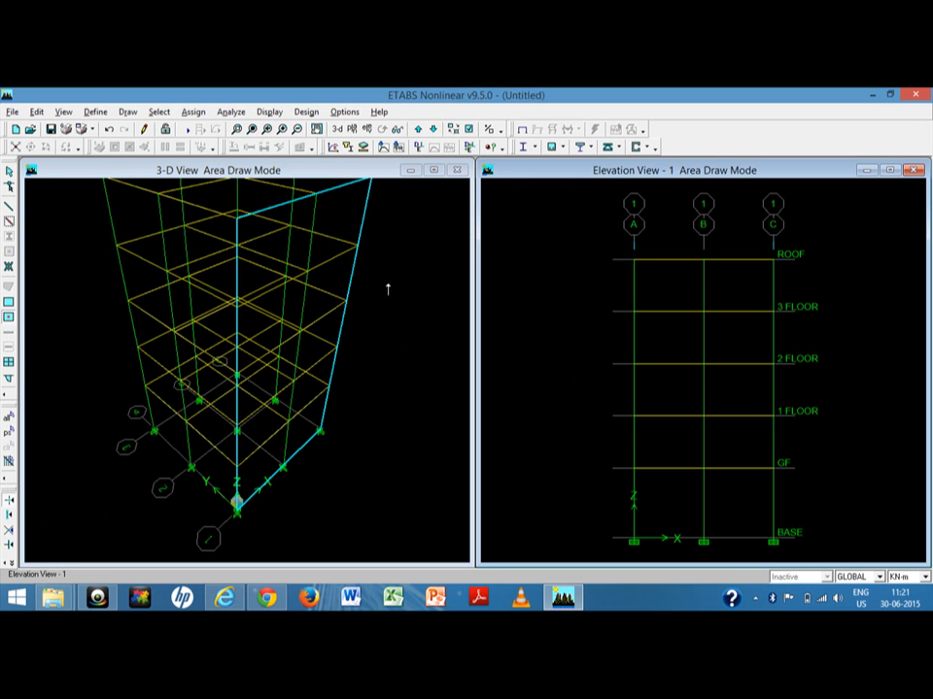
click(63, 112)
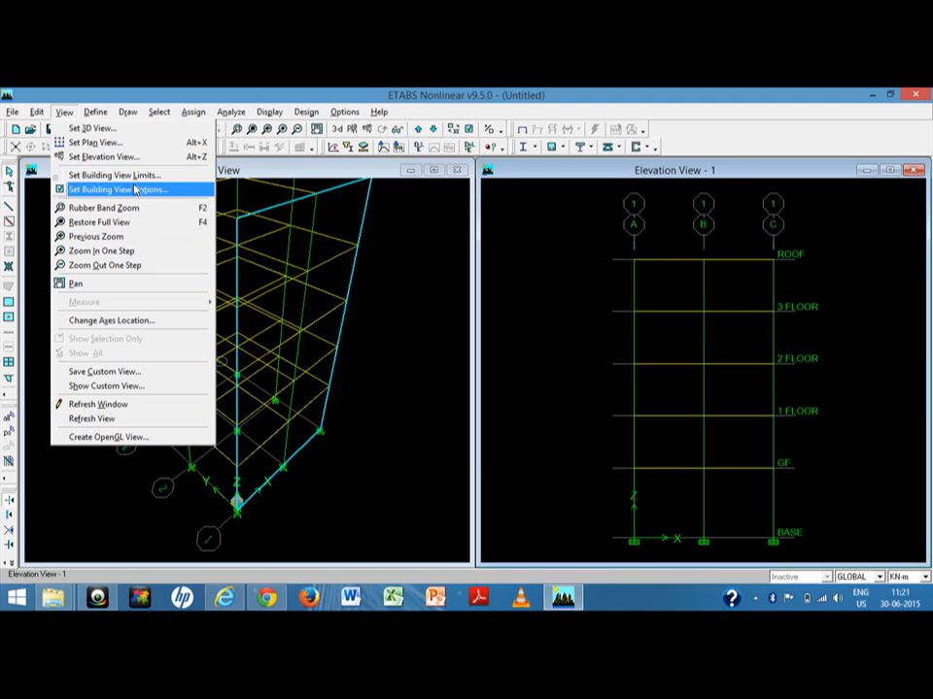
click(135, 191)
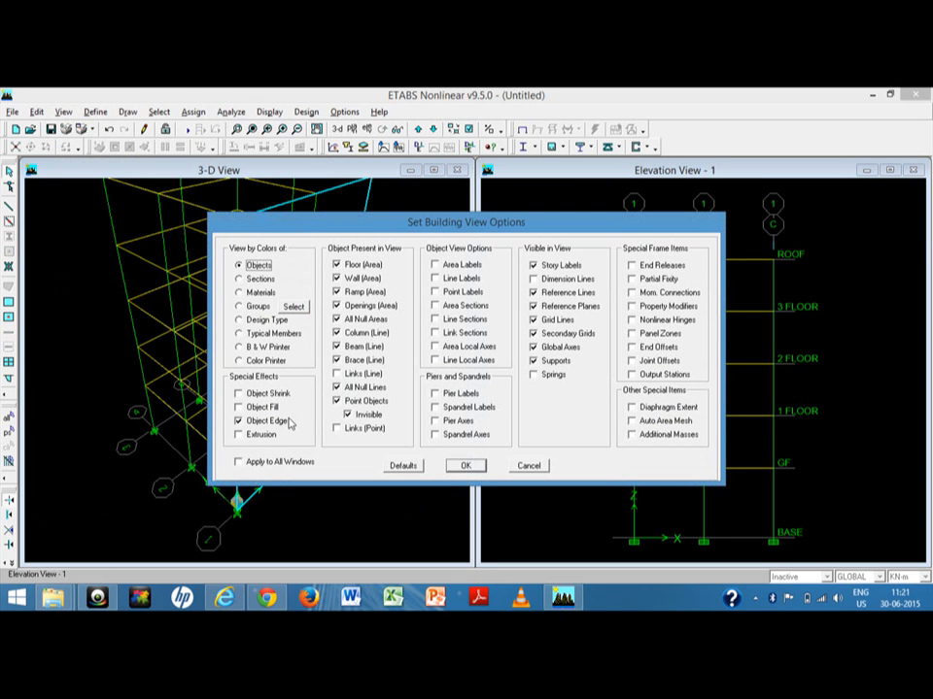
click(260, 407)
click(476, 465)
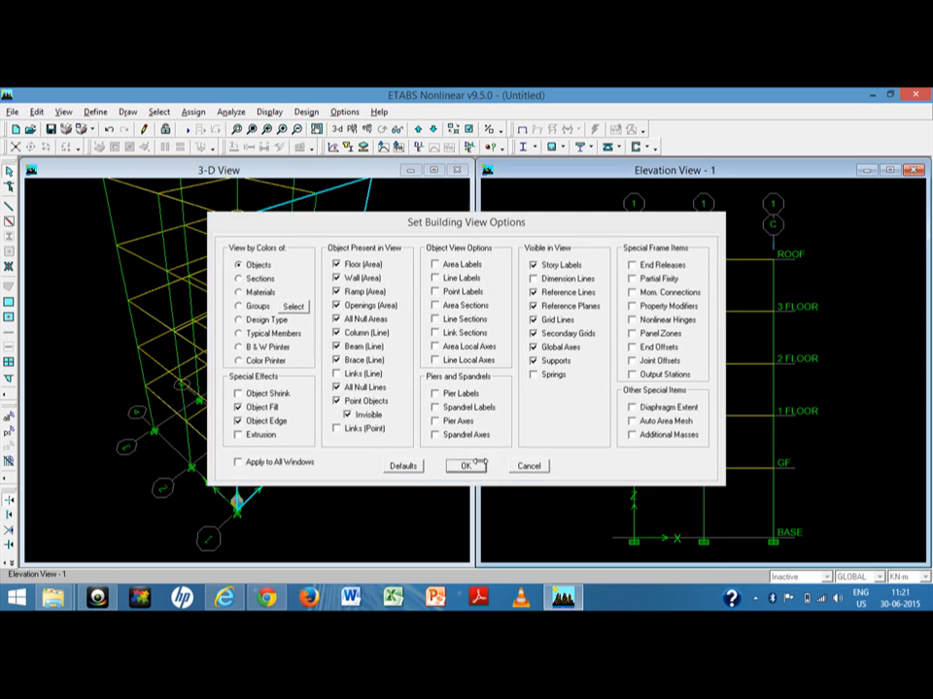
Activate the 3-D view and turn on Object Fill in its building view options.
click(408, 346)
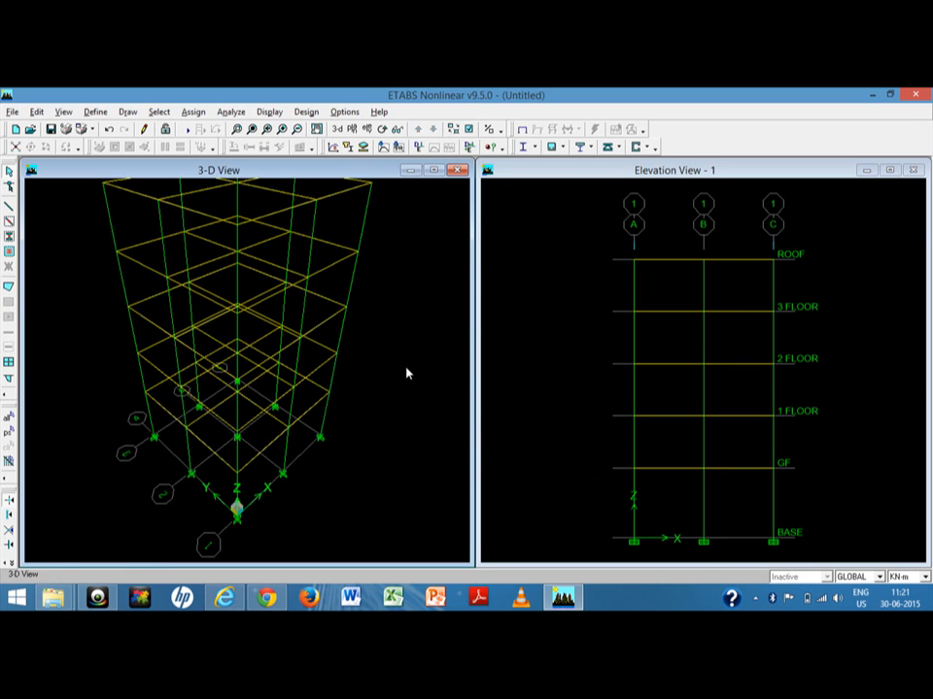
middle_drag(387, 323, 353, 384)
scroll(388, 366, down, 2)
scroll(388, 366, up, 1)
scroll(352, 383, up, 1)
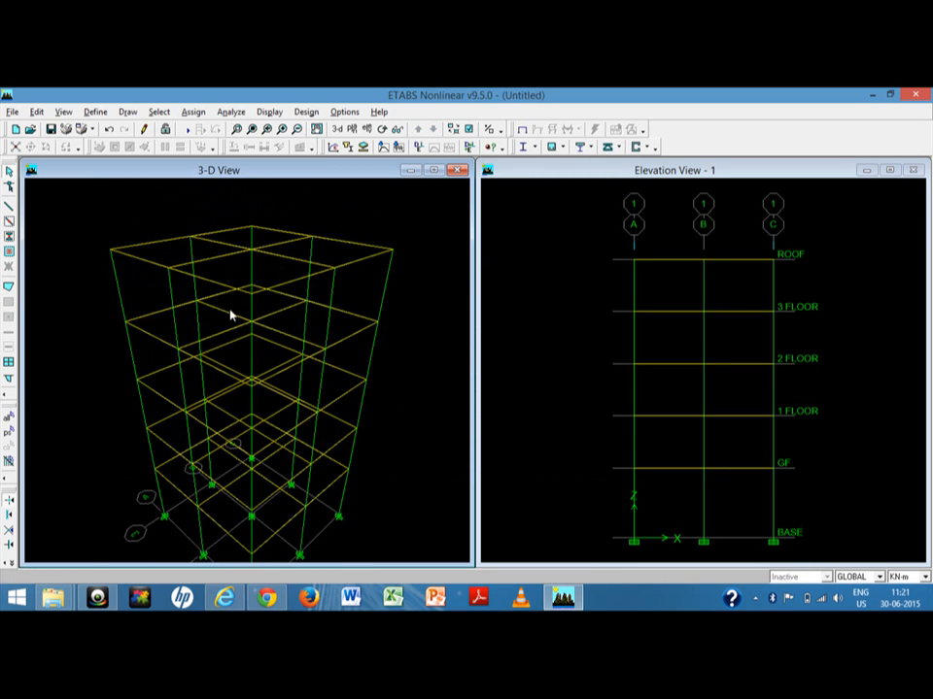
key(ctrl+w)
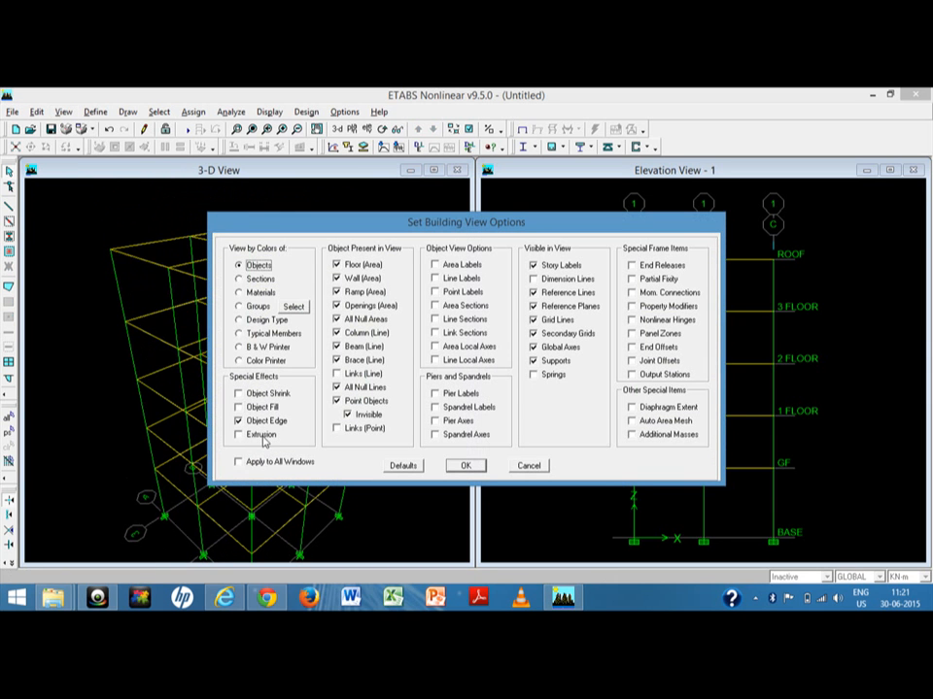
click(254, 407)
click(468, 466)
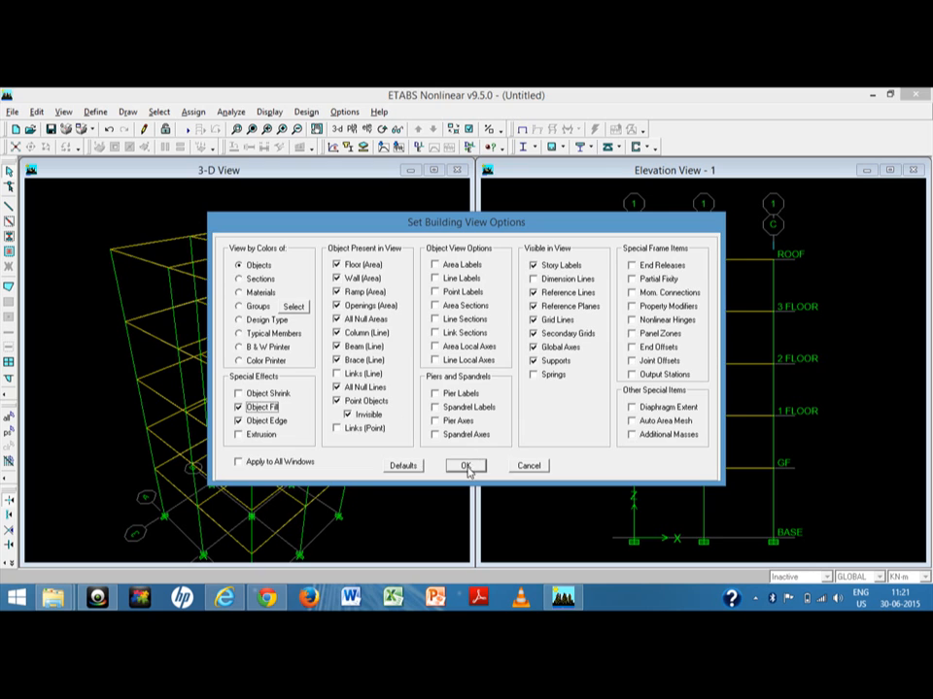
middle_drag(341, 390, 337, 366)
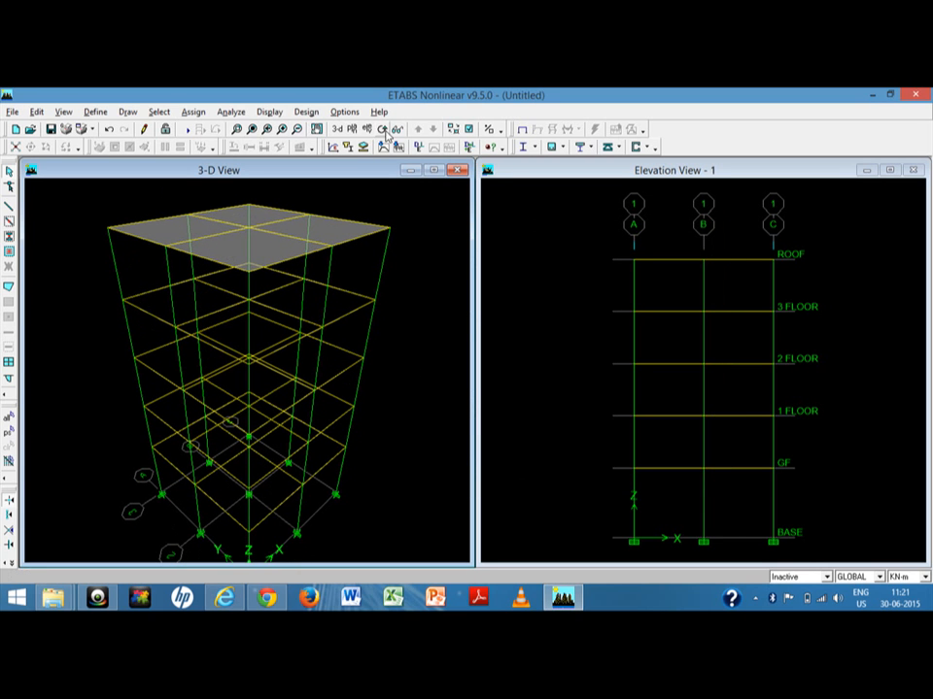
Show the 3 FLOOR plan and create S150M25 slab areas in all four bays.
click(352, 129)
click(400, 325)
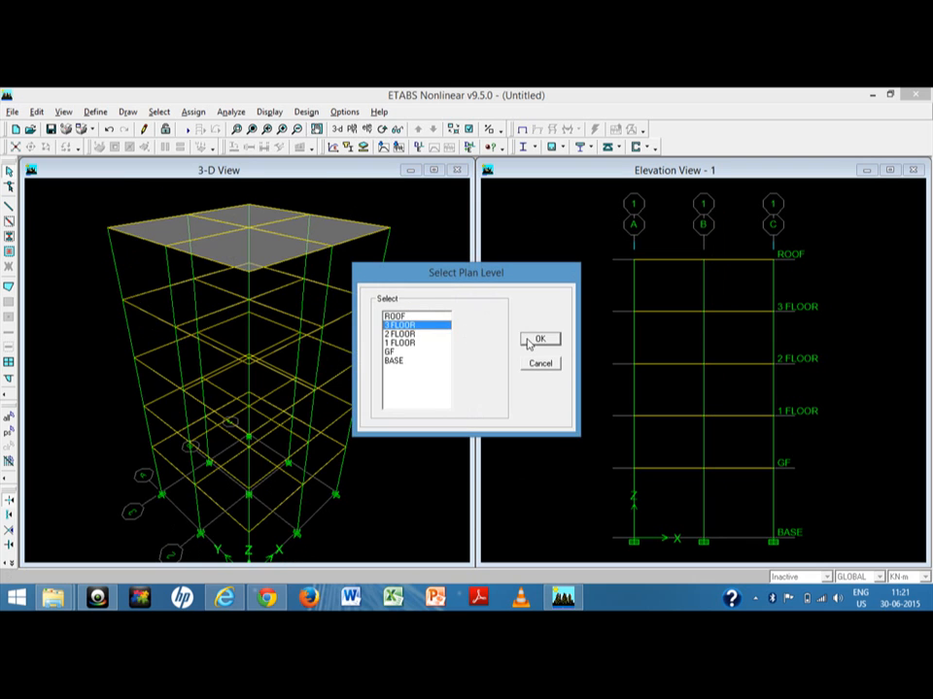
click(539, 338)
middle_drag(230, 376, 217, 325)
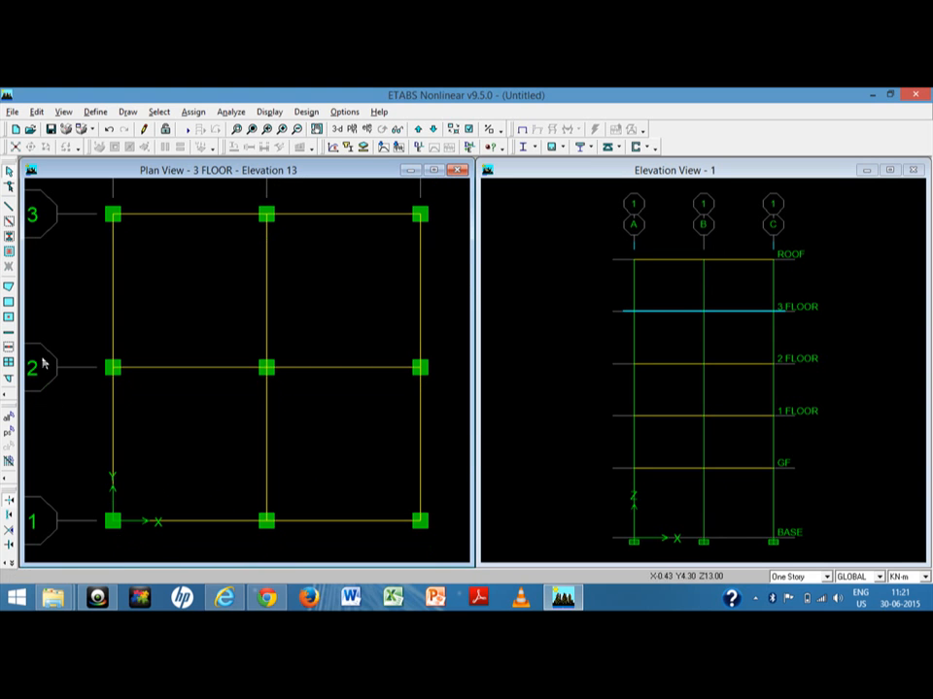
click(8, 317)
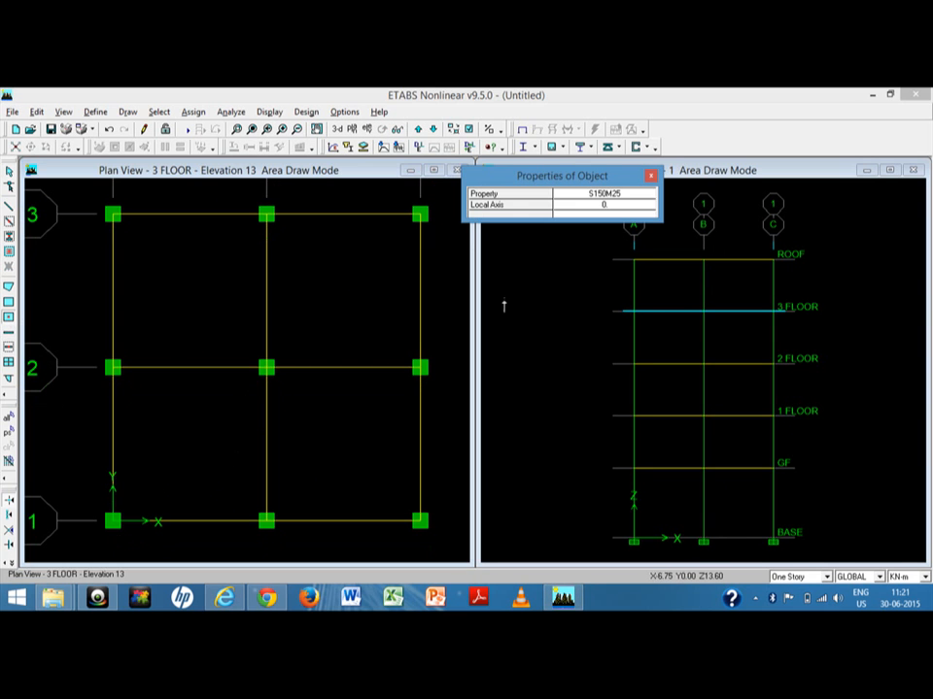
click(210, 306)
click(342, 291)
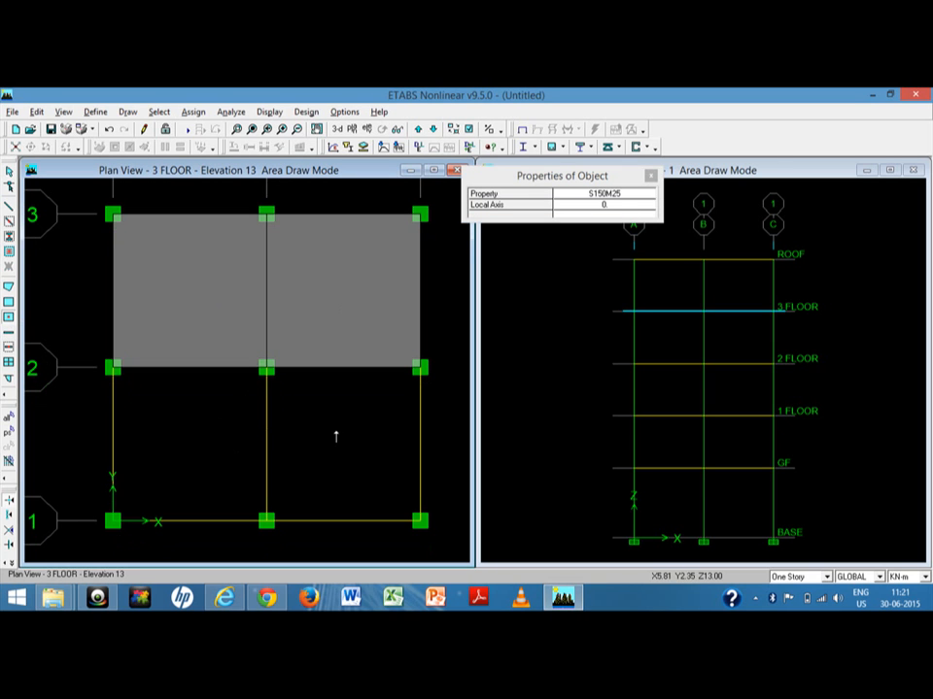
click(337, 437)
click(202, 450)
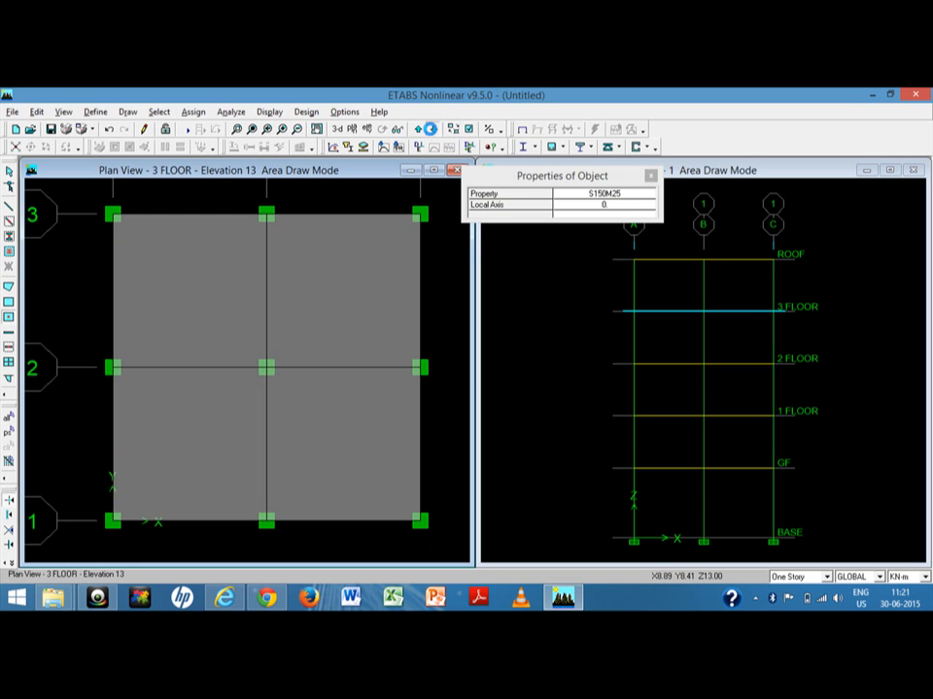
Move down to the 2 FLOOR plan and create S150M25 slab areas in its four bays.
click(432, 130)
click(213, 264)
click(323, 273)
click(336, 409)
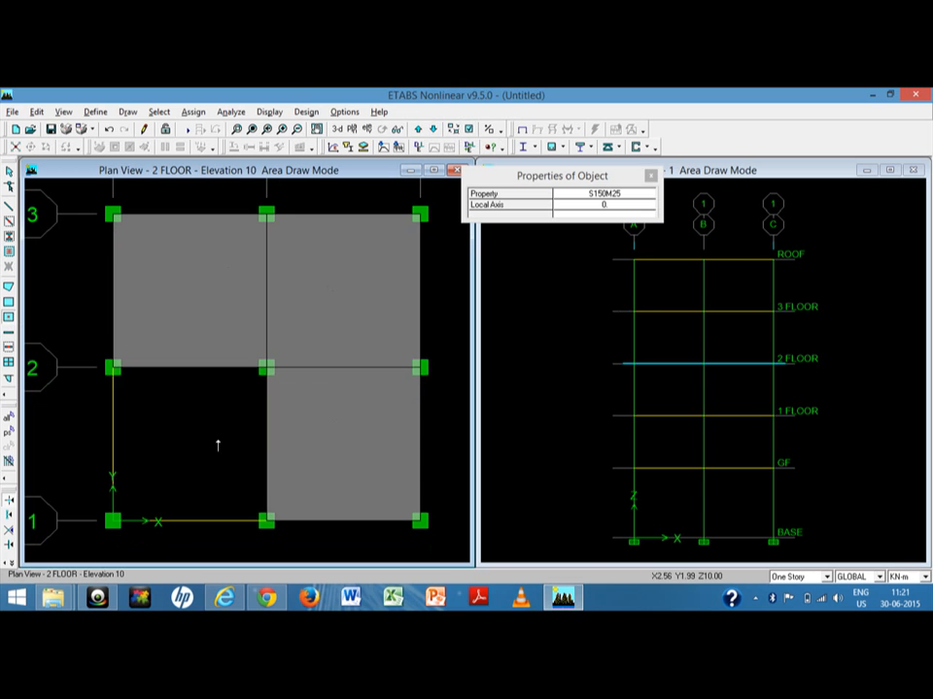
click(217, 443)
Move down to the 1 FLOOR plan and create S150M25 slab areas in its four bays.
click(432, 129)
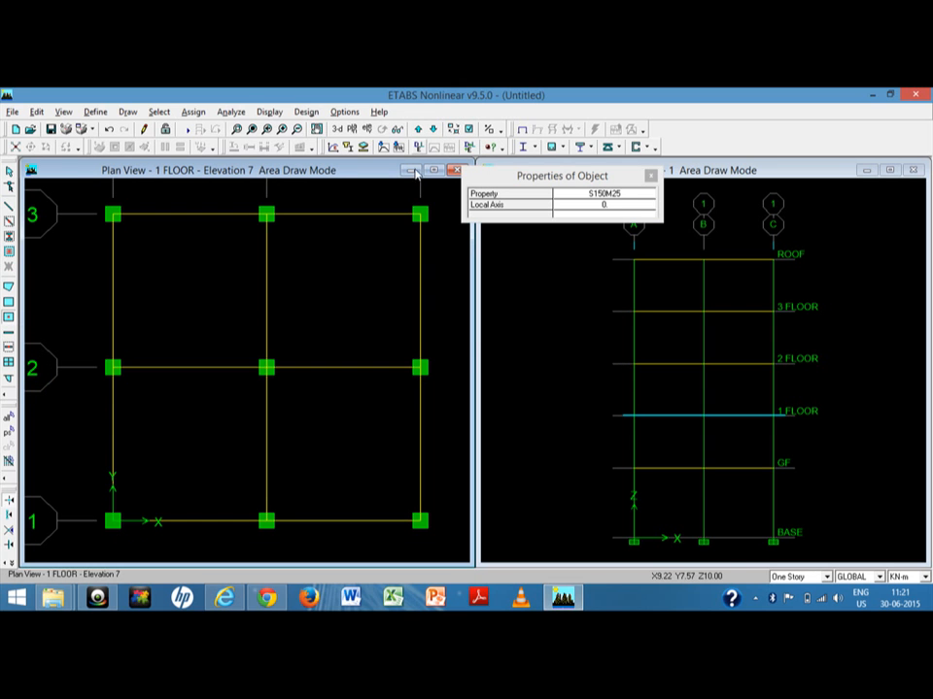
click(229, 281)
click(324, 356)
click(310, 423)
click(210, 438)
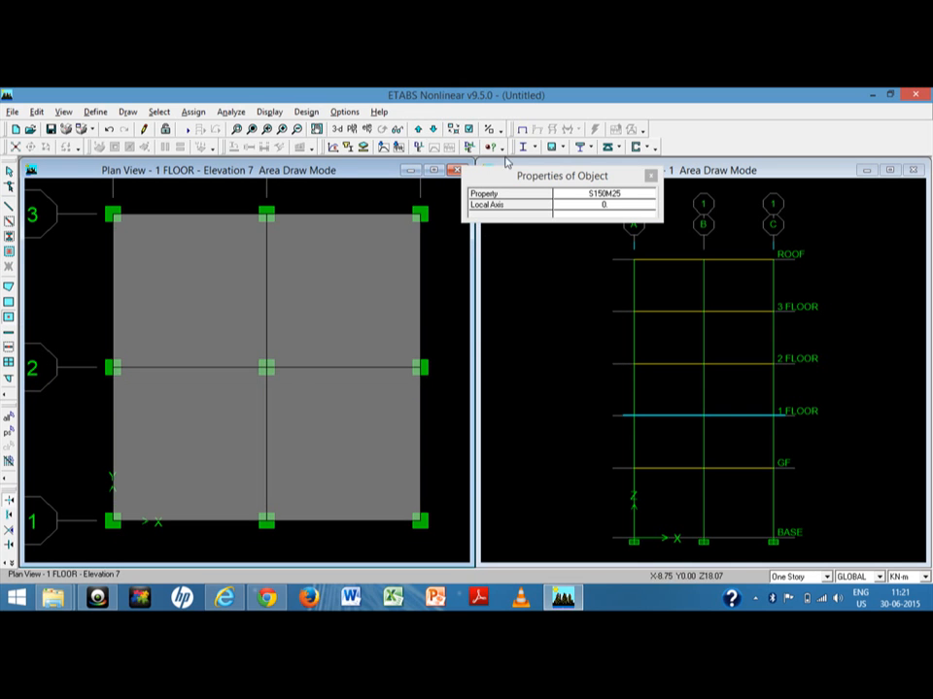
Move down to the GF plan, create S150M25 slab areas in its four bays and close the object properties.
click(432, 129)
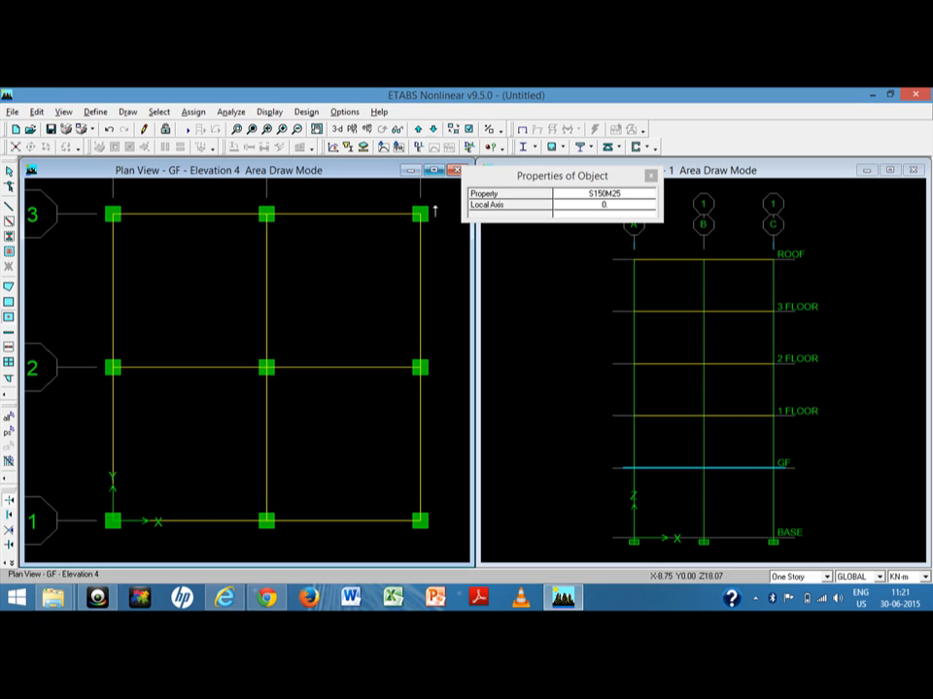
click(207, 302)
click(354, 297)
click(333, 433)
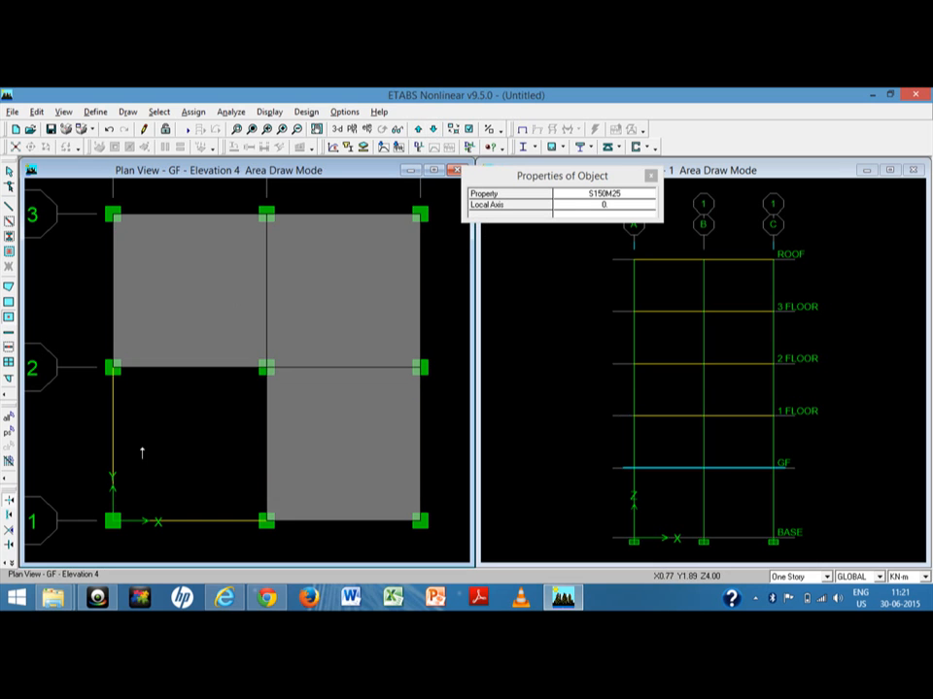
click(141, 451)
click(650, 176)
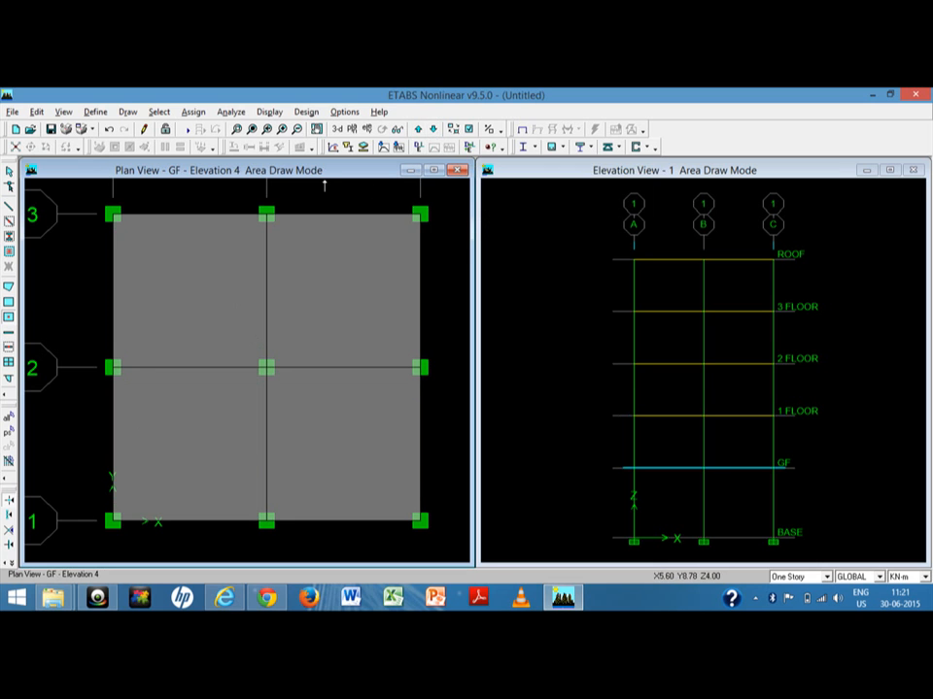
Return to the 3-D view and inspect the slabs on all five stories.
click(337, 129)
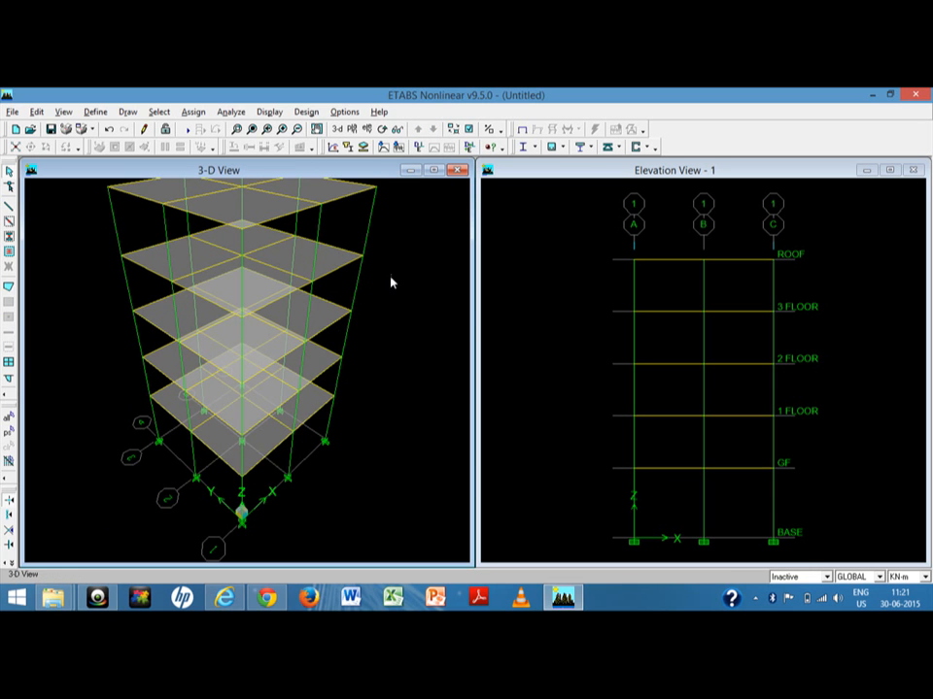
middle_drag(392, 283, 406, 326)
middle_drag(283, 410, 321, 393)
scroll(204, 402, up, 1)
scroll(204, 396, up, 1)
scroll(204, 396, down, 2)
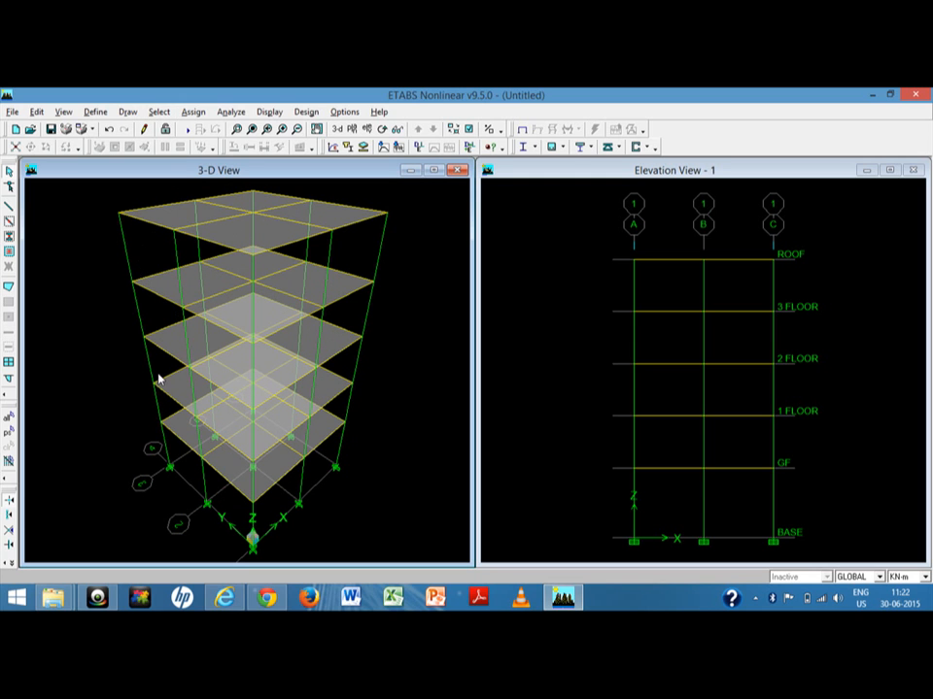
Add a static load case EQX of type QUAKE with IS1893 2002 as its auto lateral load.
click(165, 114)
mouse_move(95, 112)
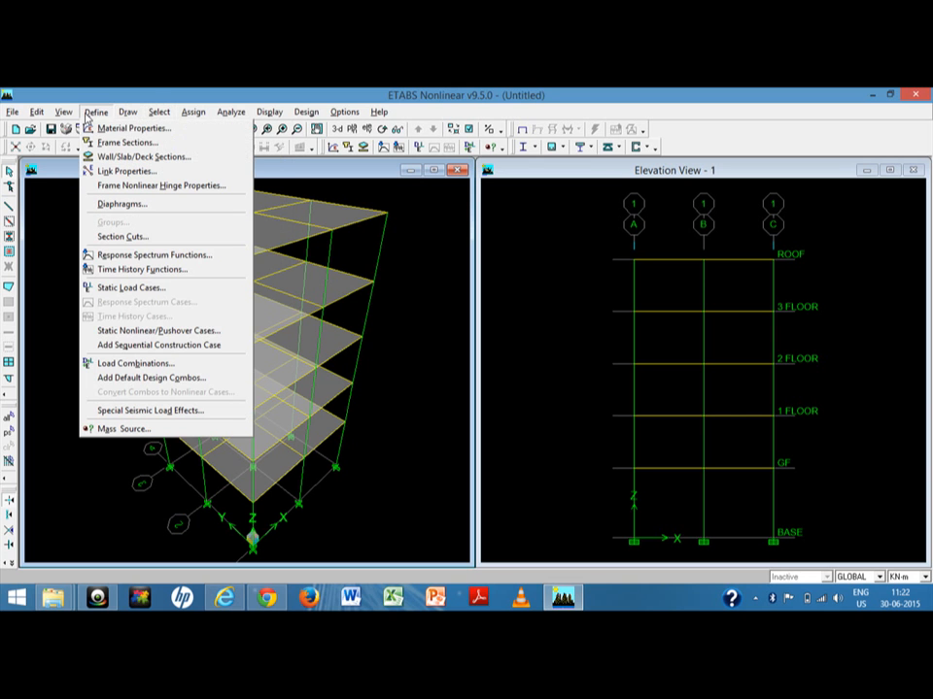
click(129, 290)
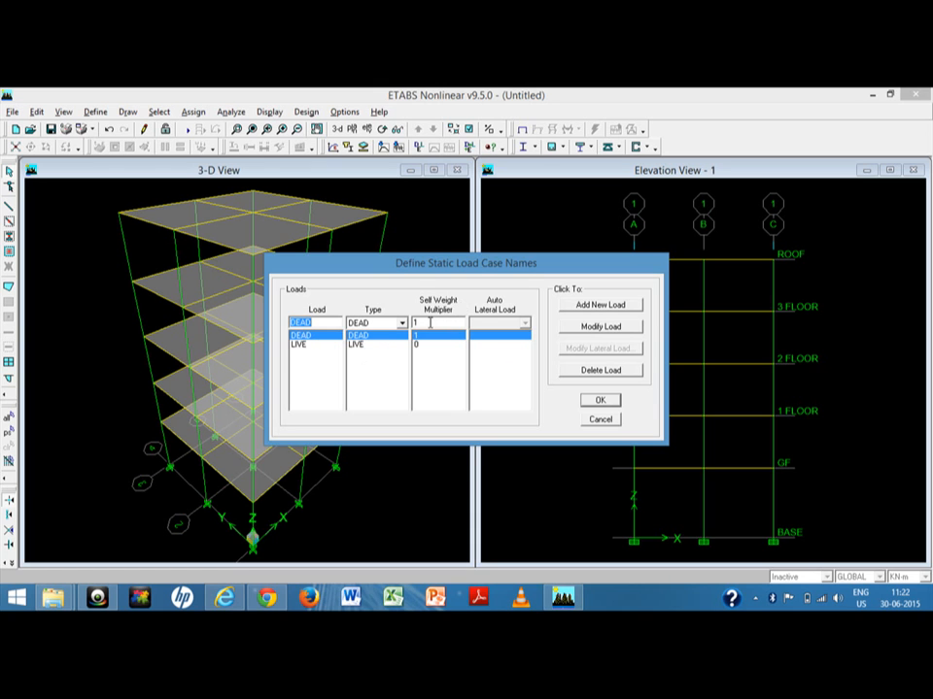
text(EQX)
click(401, 322)
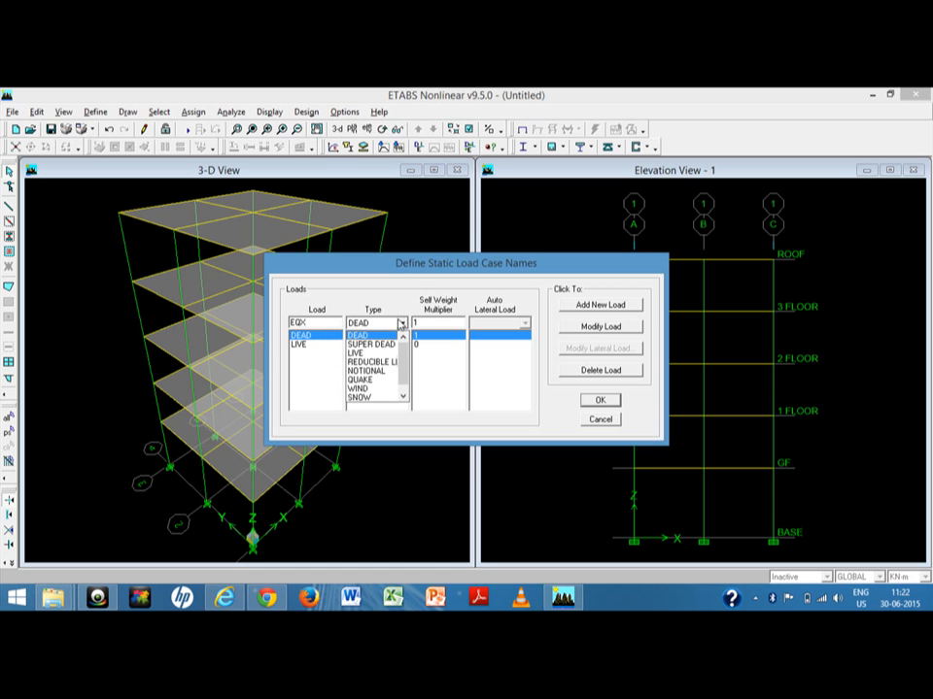
click(369, 377)
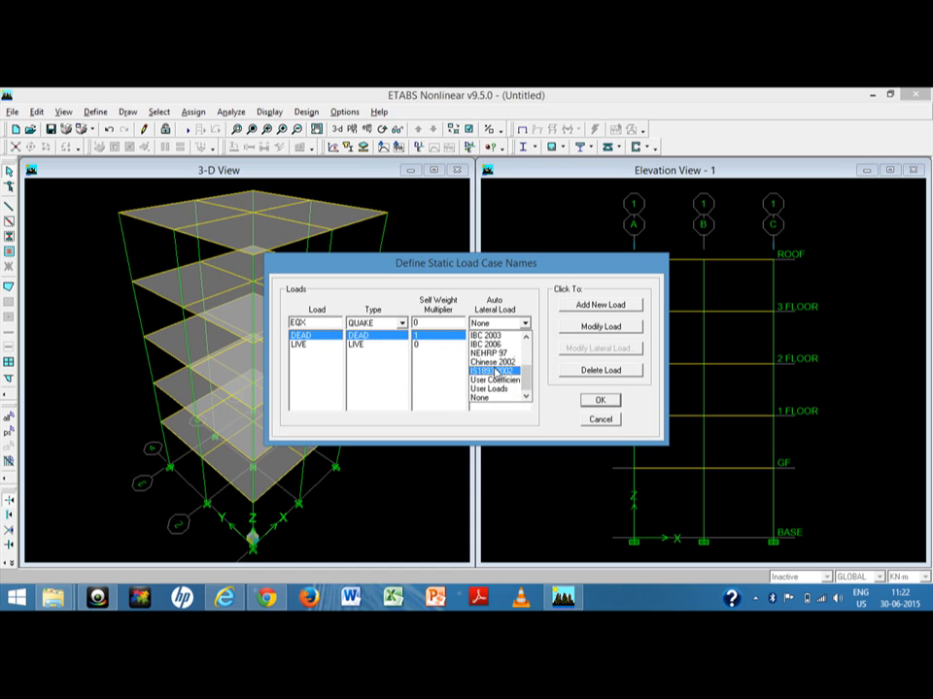
click(492, 371)
click(592, 307)
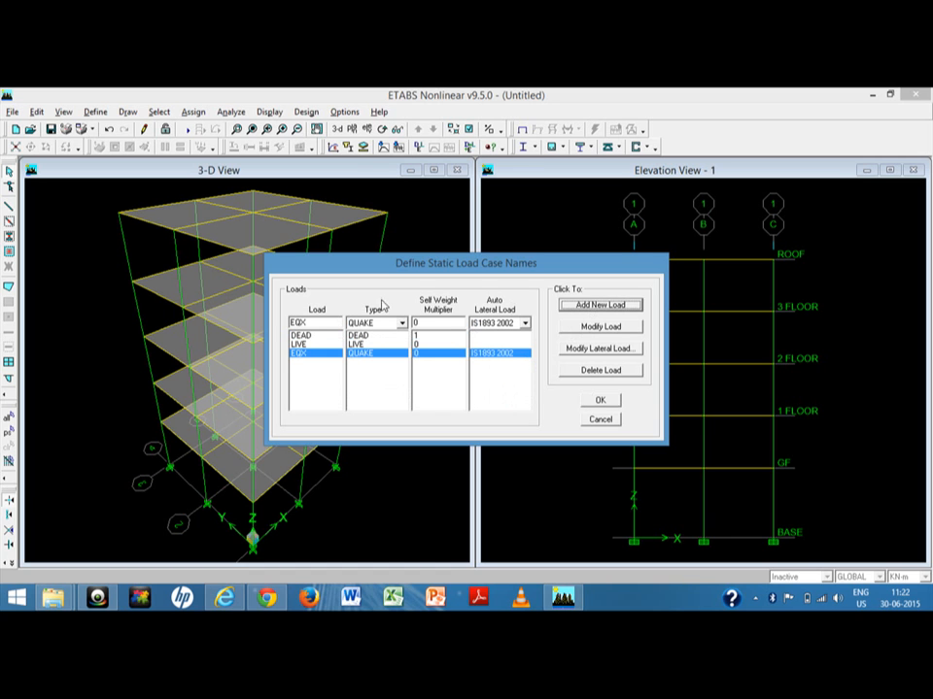
Add the QUAKE load cases EQXP and EQXN with the IS1893 2002 auto lateral load.
double_click(319, 323)
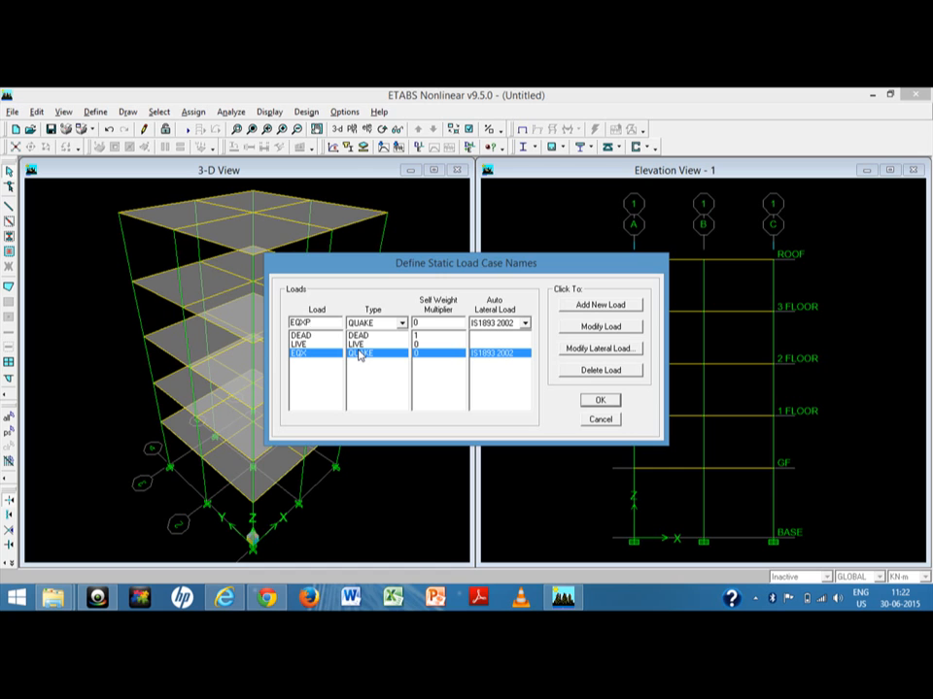
click(600, 305)
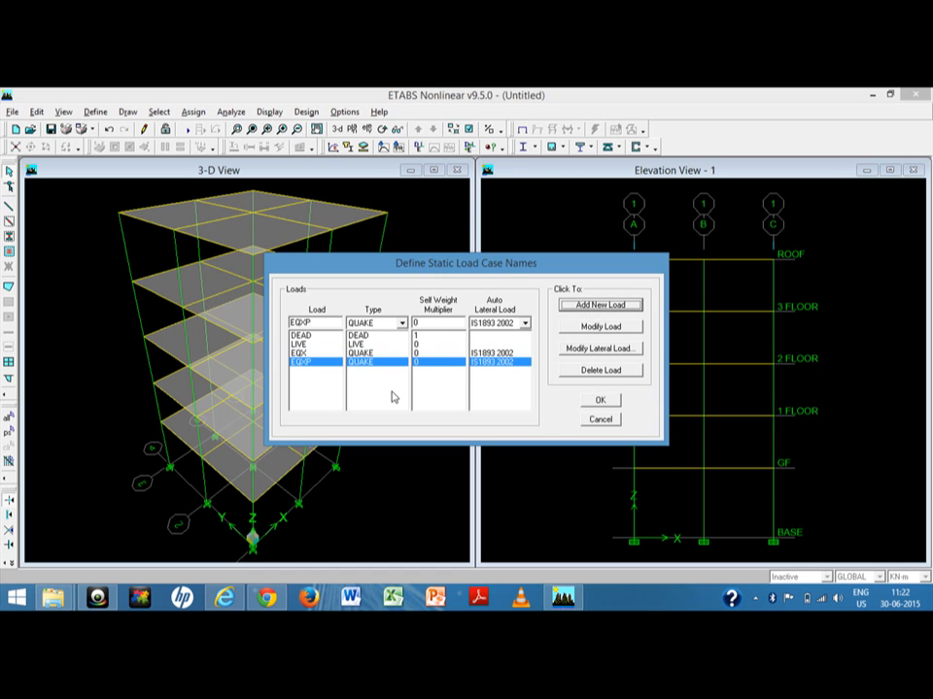
double_click(318, 323)
click(324, 327)
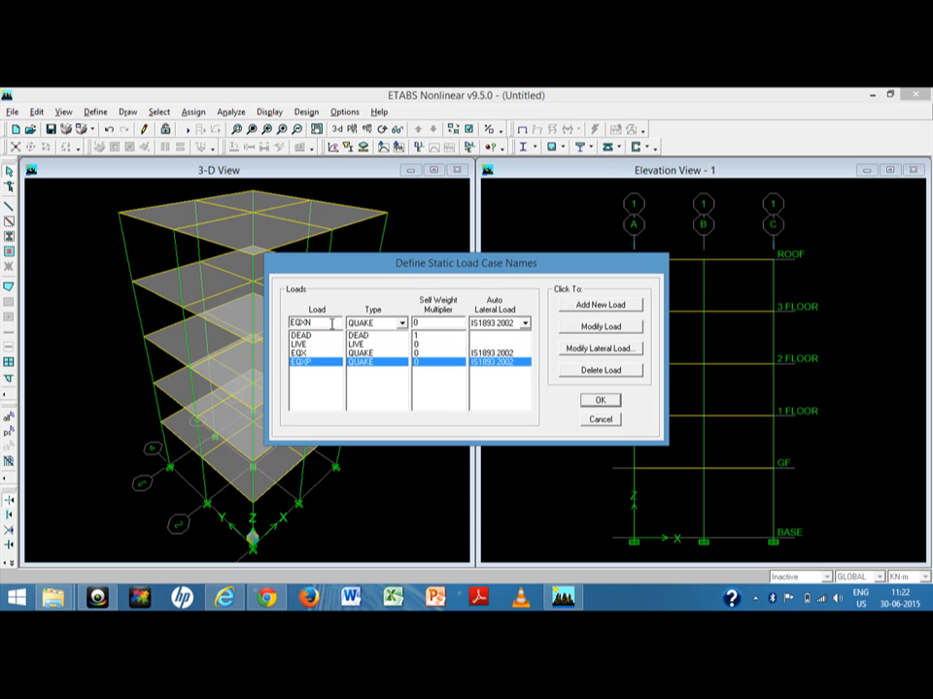
click(607, 305)
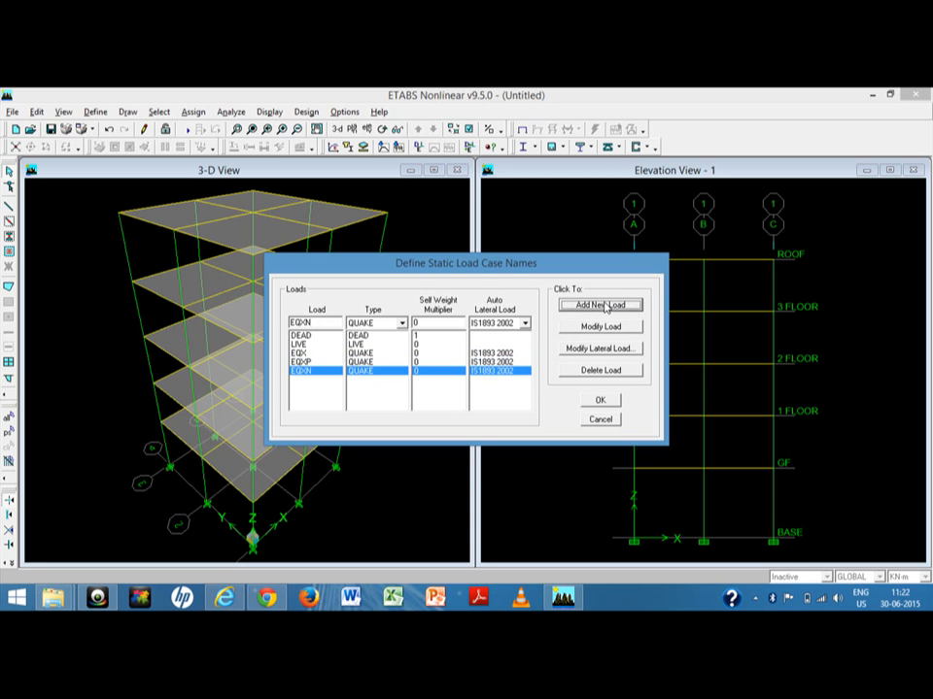
Add the QUAKE load cases EQY, EQYP and EQYN with the IS1893 2002 auto lateral load.
double_click(312, 323)
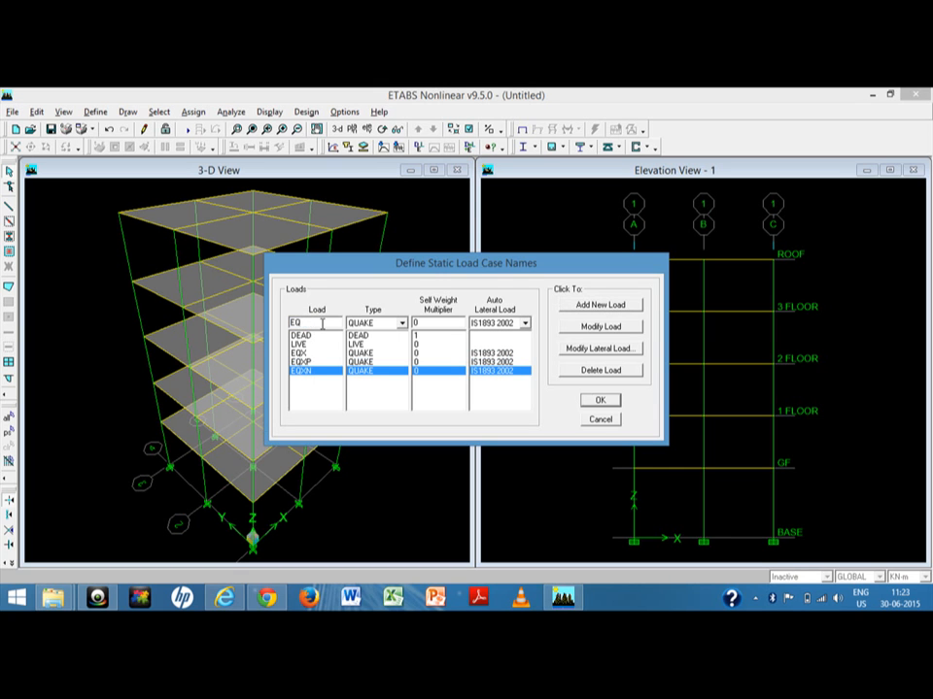
click(612, 305)
double_click(317, 323)
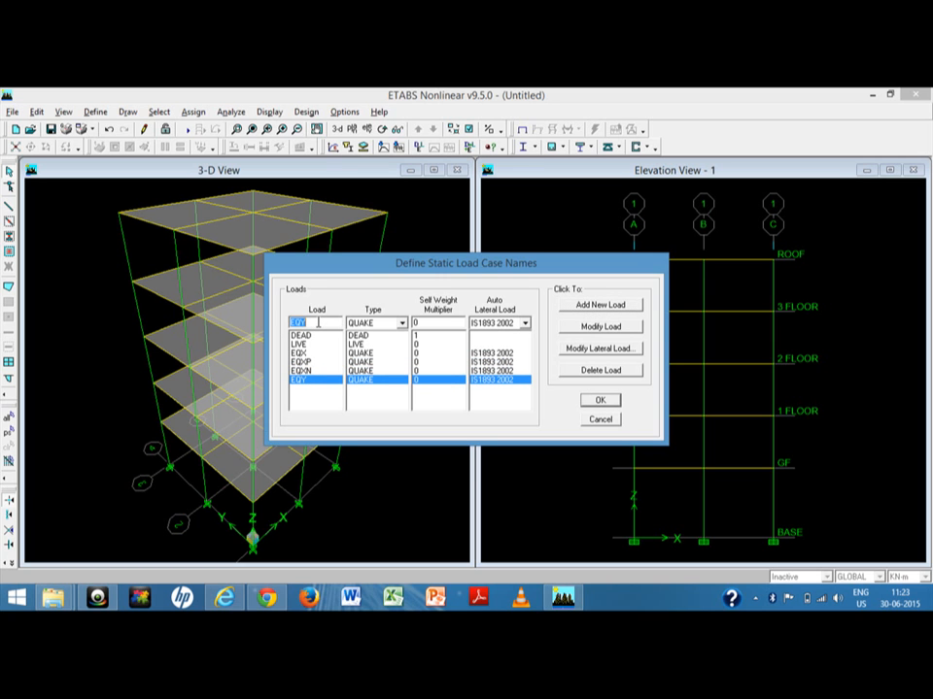
text(EQYP)
click(594, 305)
click(319, 323)
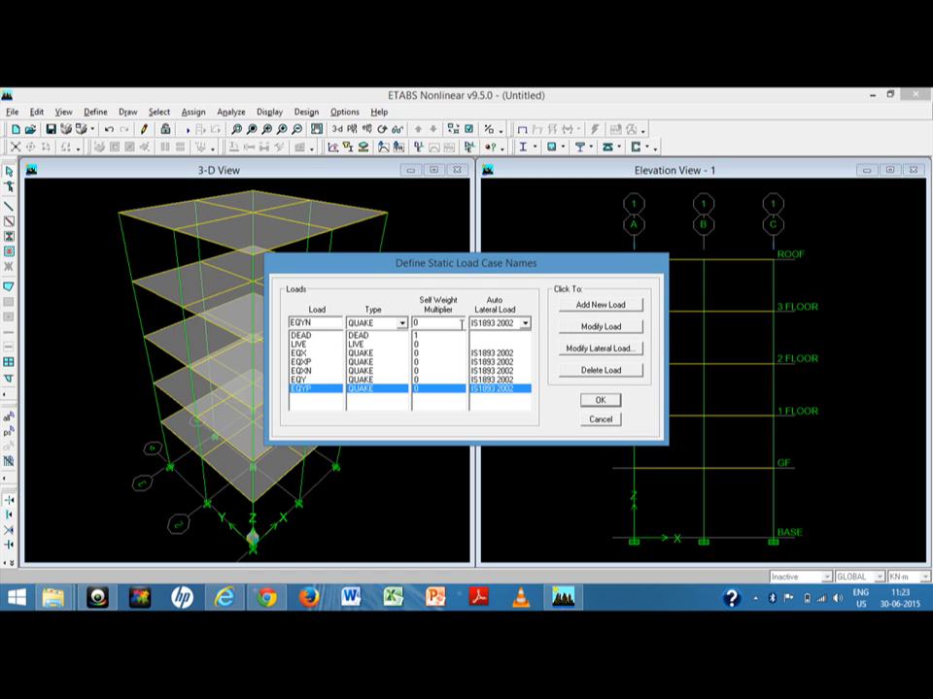
click(598, 305)
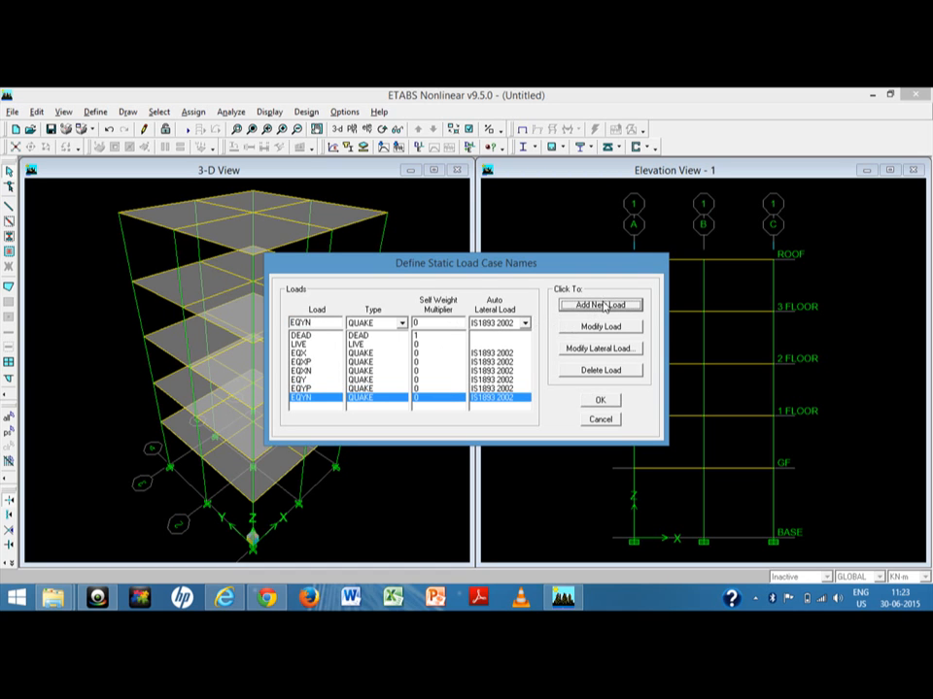
Set EQX's seismic loading to a per-code zone factor of 0.16 and an importance factor of 1.5.
click(299, 355)
click(583, 349)
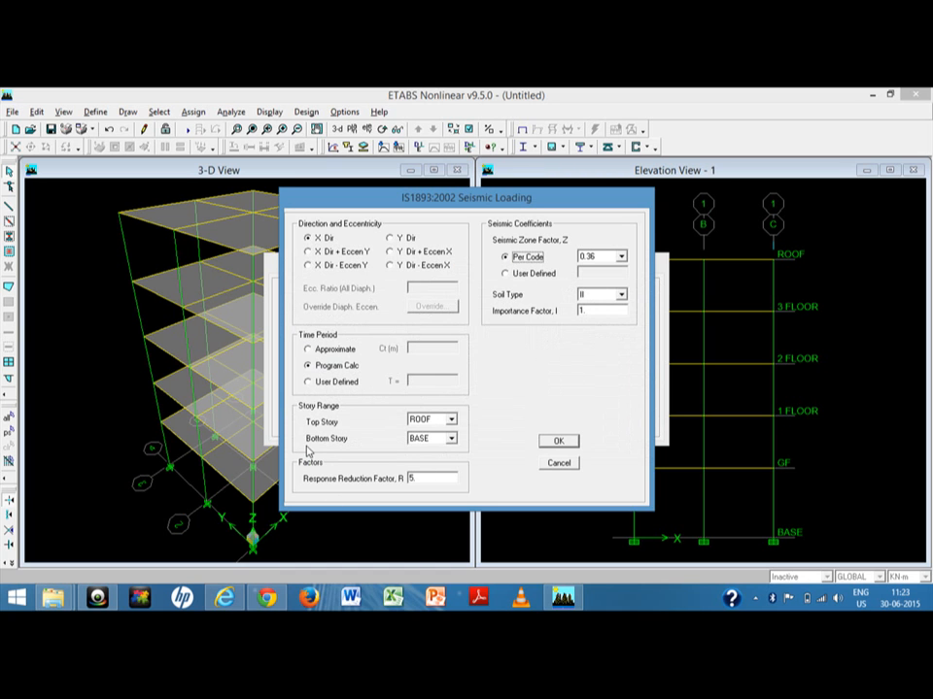
click(599, 257)
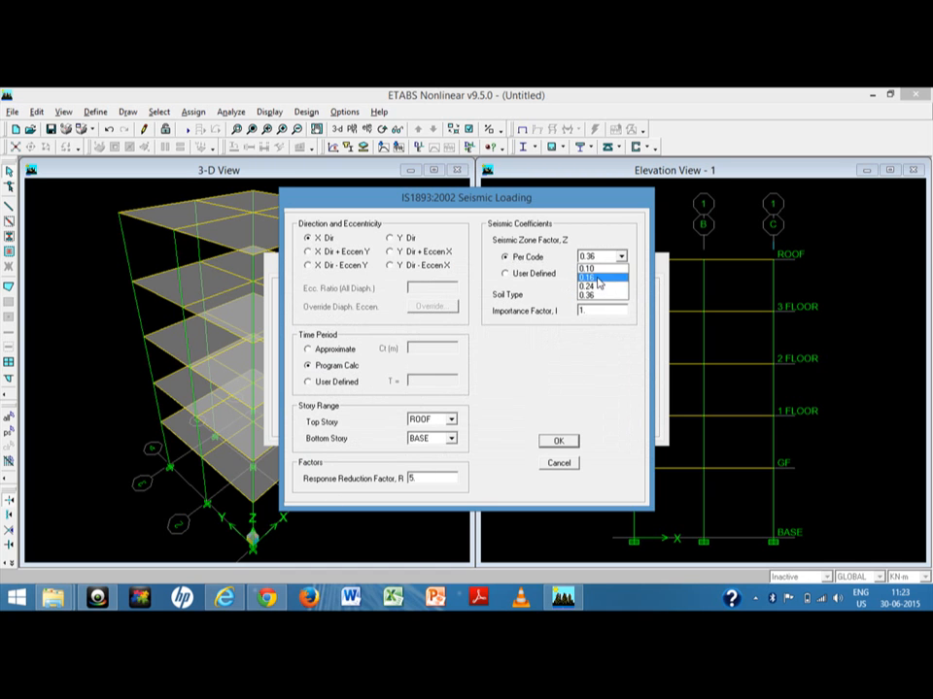
click(598, 279)
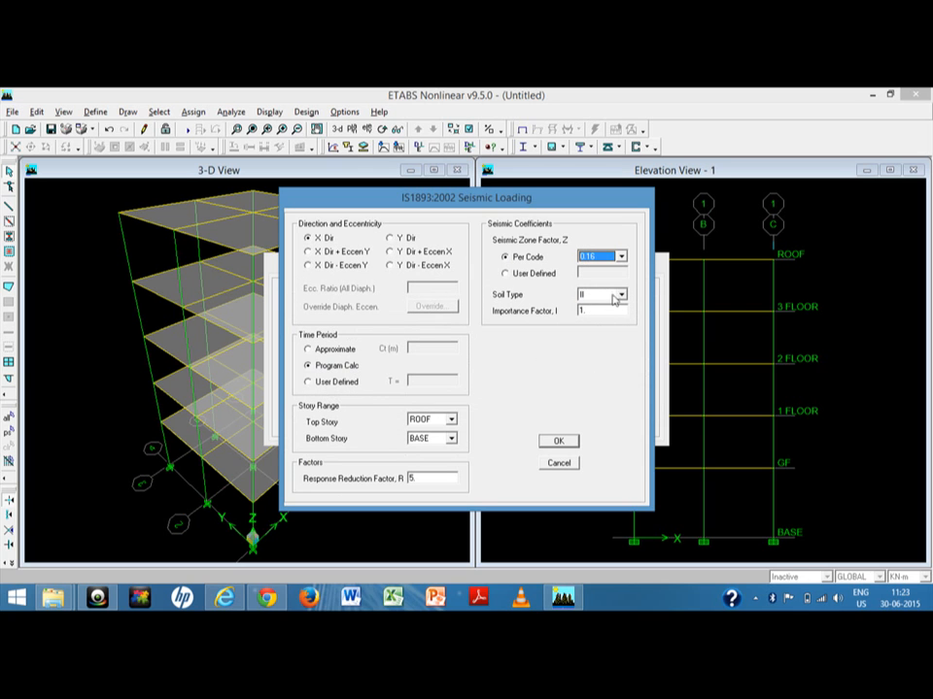
double_click(604, 308)
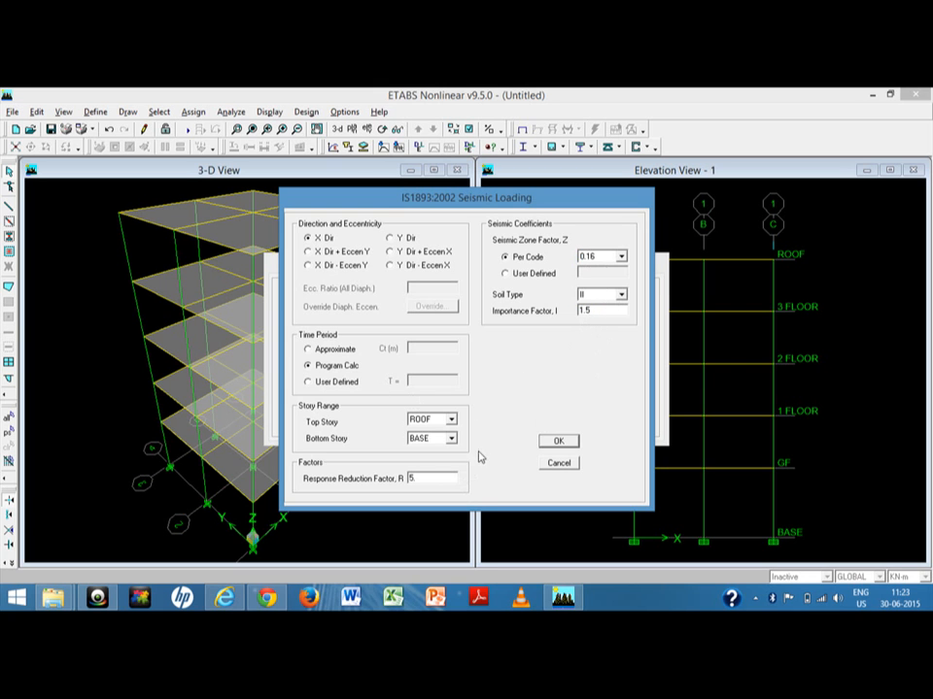
click(558, 442)
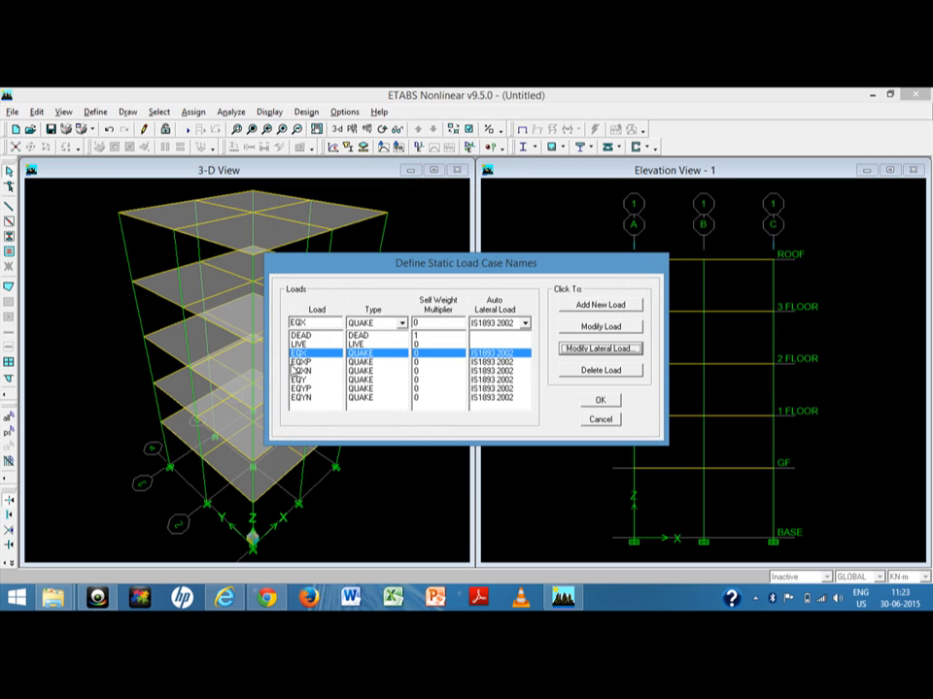
Set EQXP's seismic loading to X Dir + Eccen Y, zone factor 0.16 and importance factor 1.5.
key(Down)
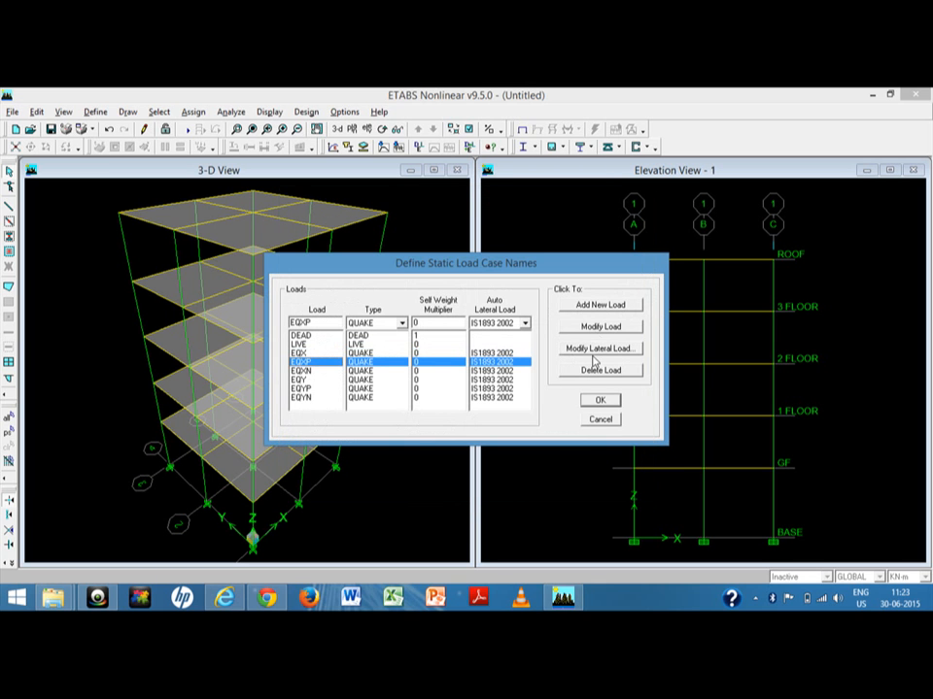
click(595, 350)
click(328, 250)
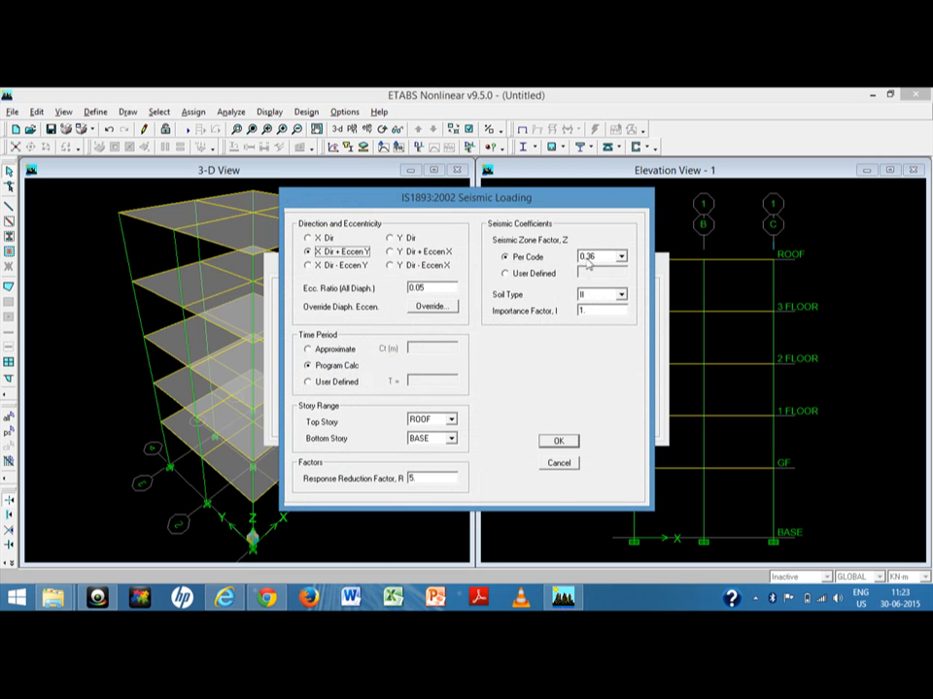
click(621, 255)
click(602, 277)
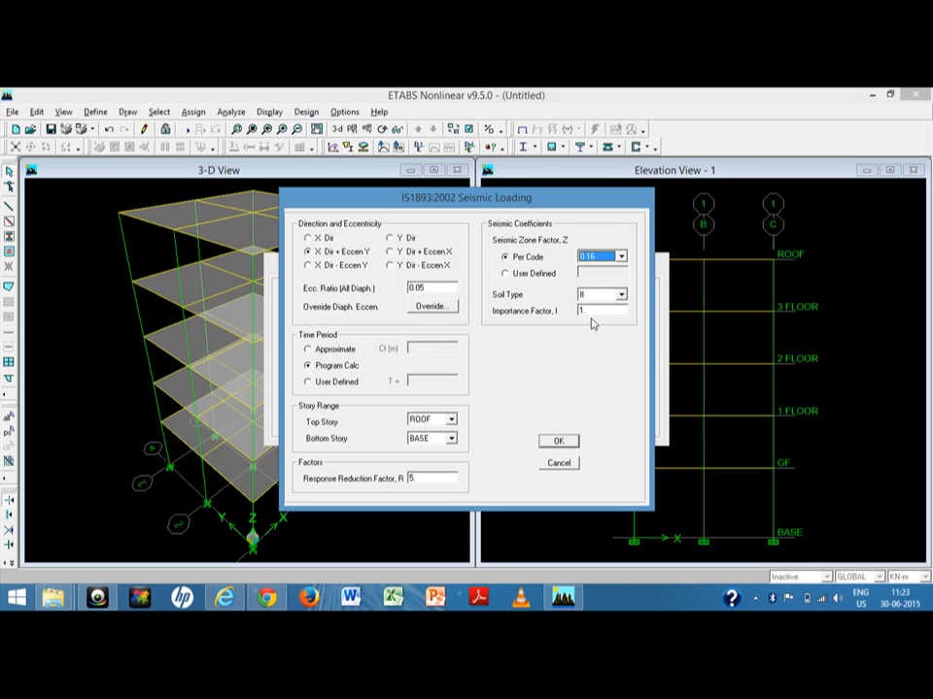
double_click(597, 311)
text(5)
click(558, 441)
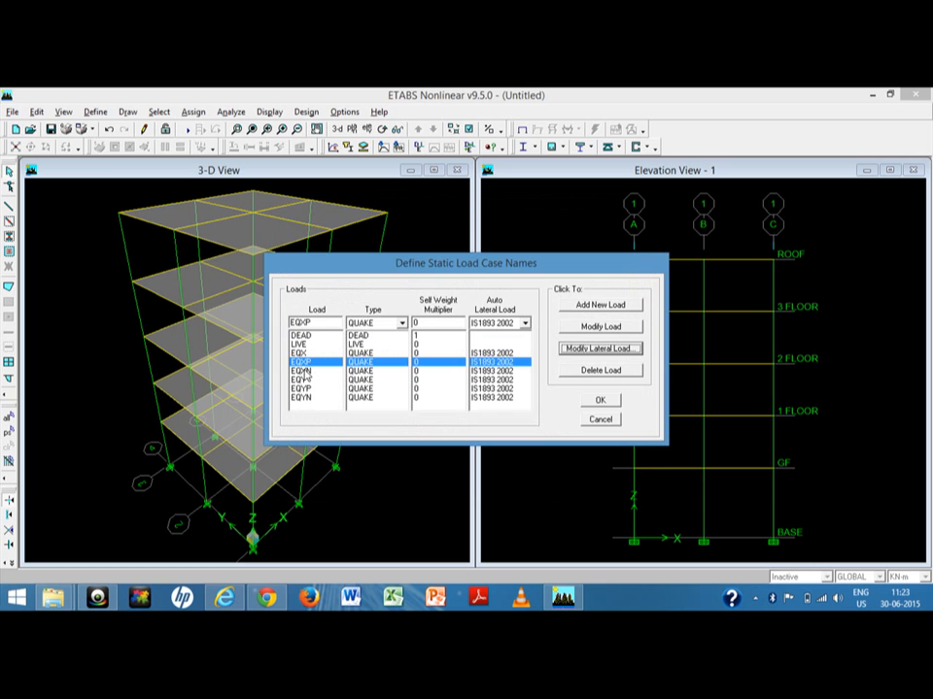
Set EQXN's seismic loading to X Dir - Eccen Y, zone factor 0.16 and importance factor 1.5.
click(303, 371)
click(612, 347)
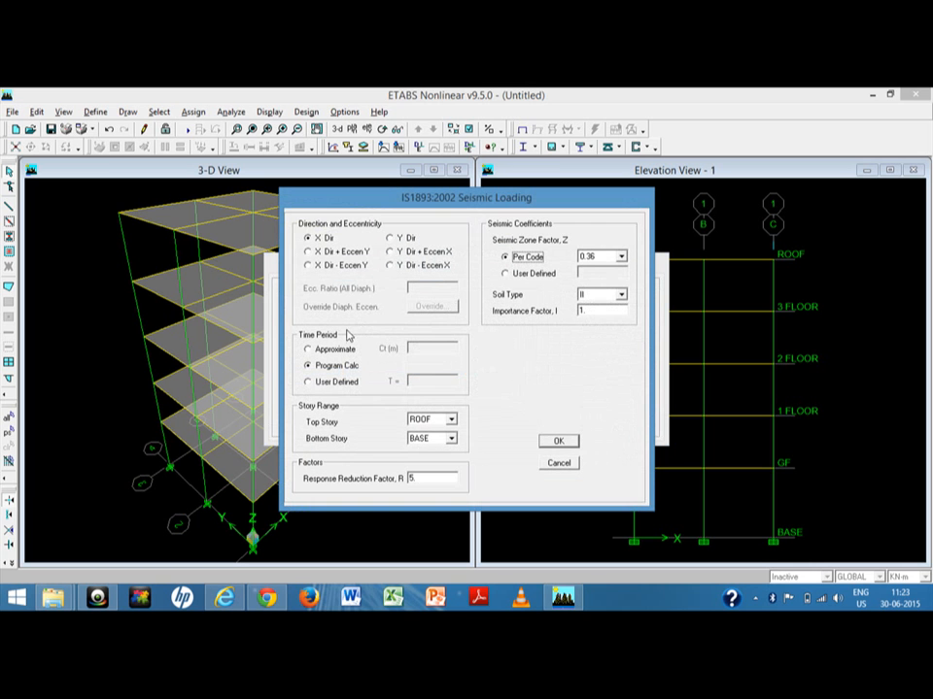
click(336, 266)
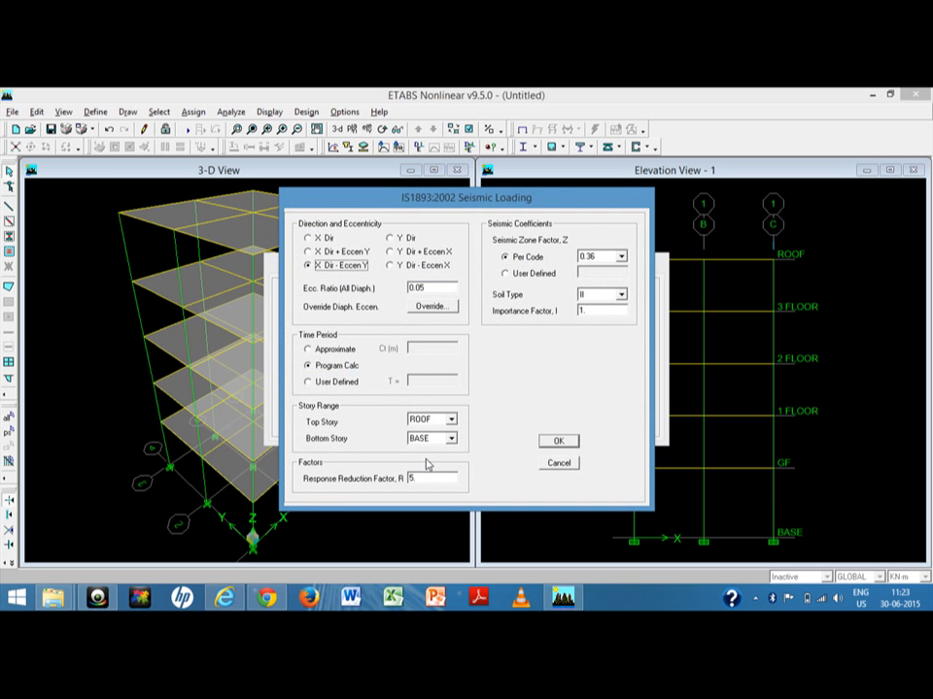
click(593, 257)
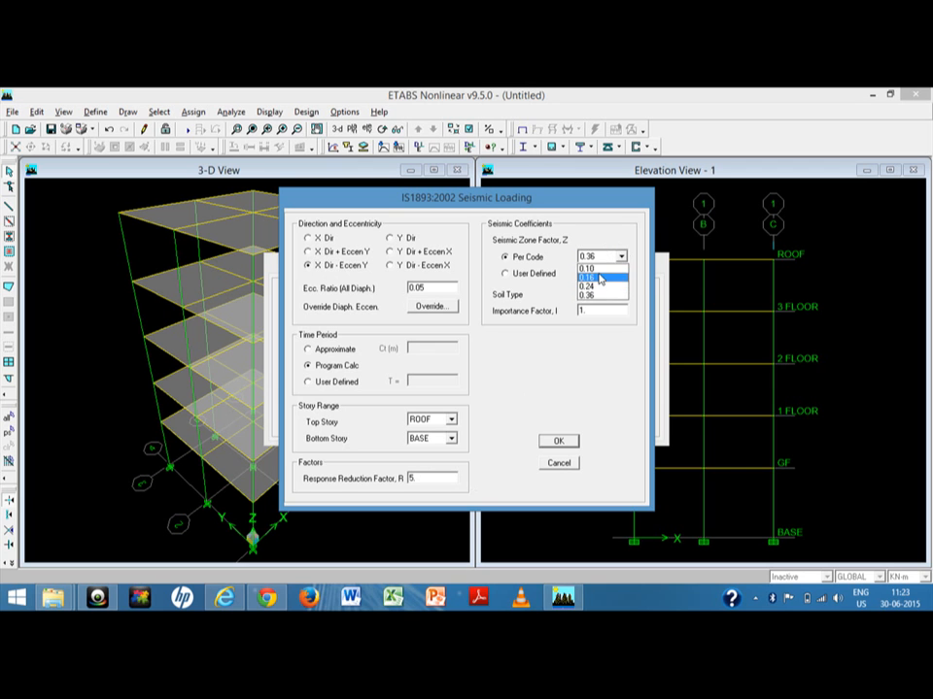
click(599, 279)
double_click(596, 311)
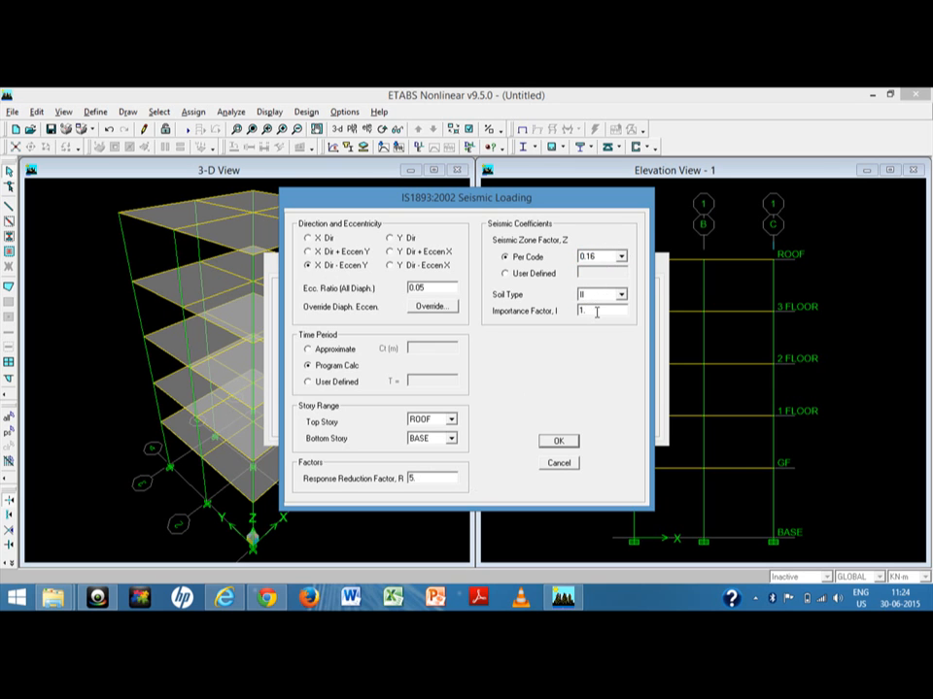
text(1.5)
click(558, 441)
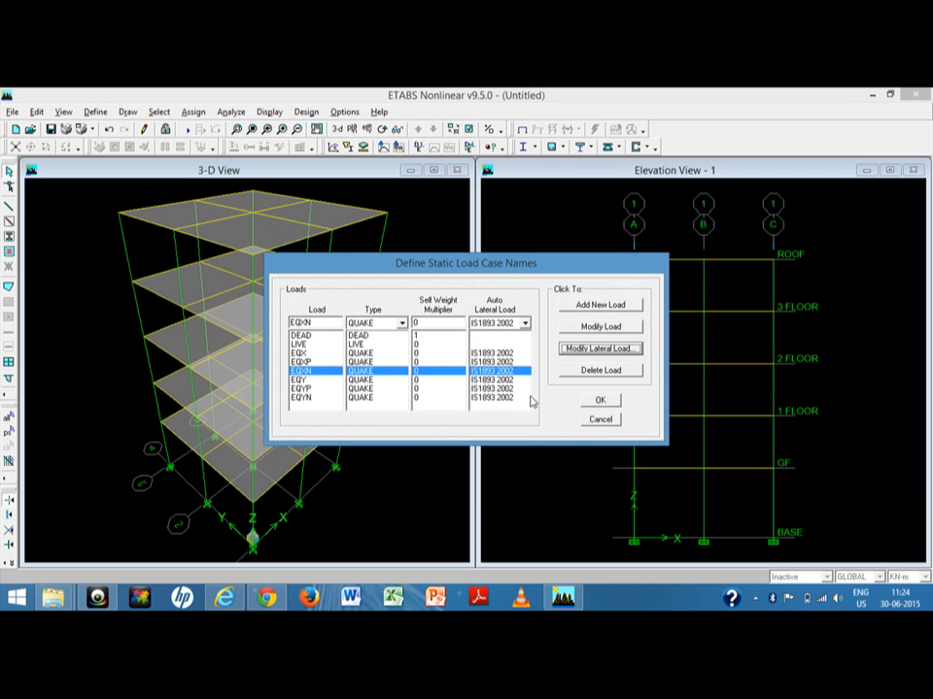
Set EQY's seismic loading to Y Dir, zone factor 0.16 and importance factor 1.5.
click(301, 380)
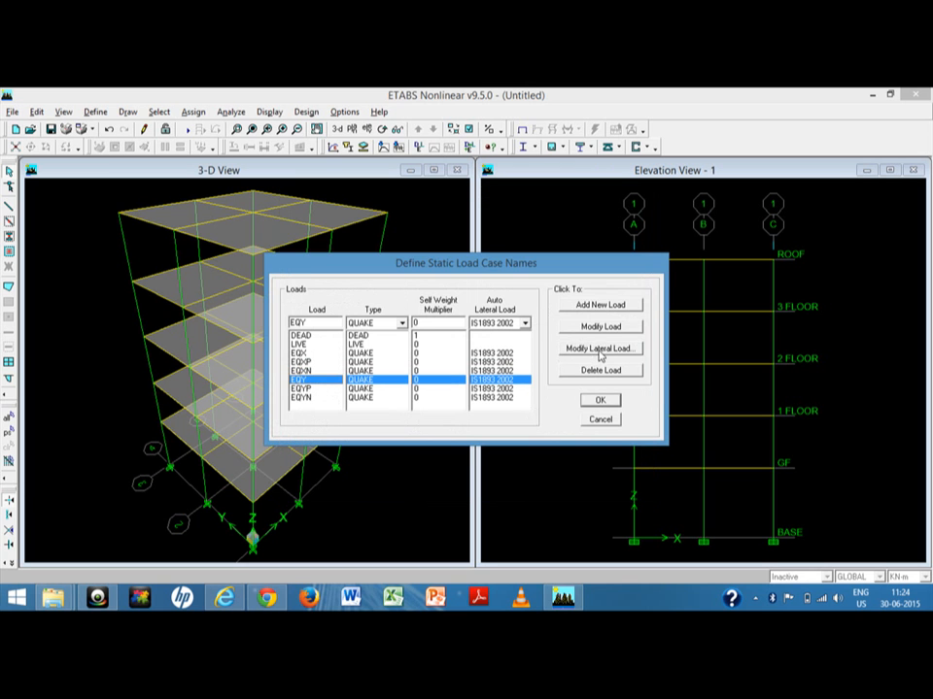
click(599, 350)
click(390, 238)
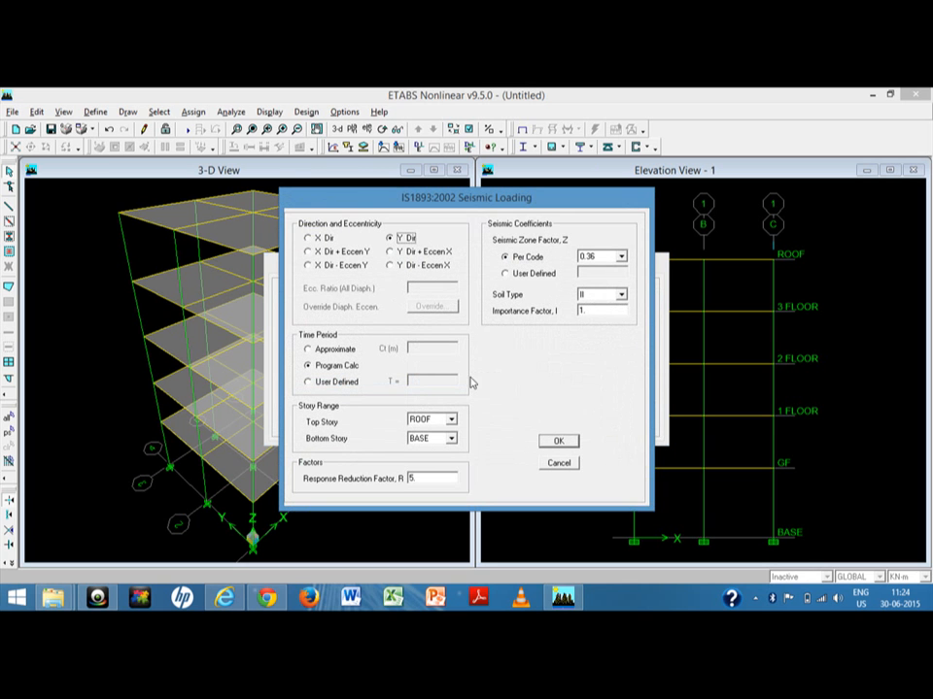
click(601, 258)
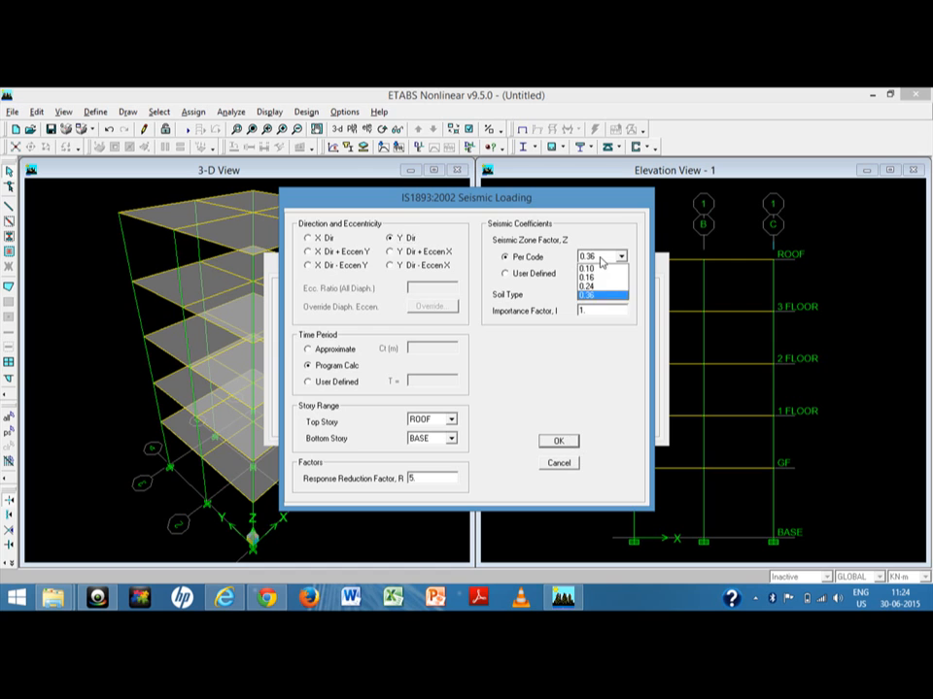
click(598, 276)
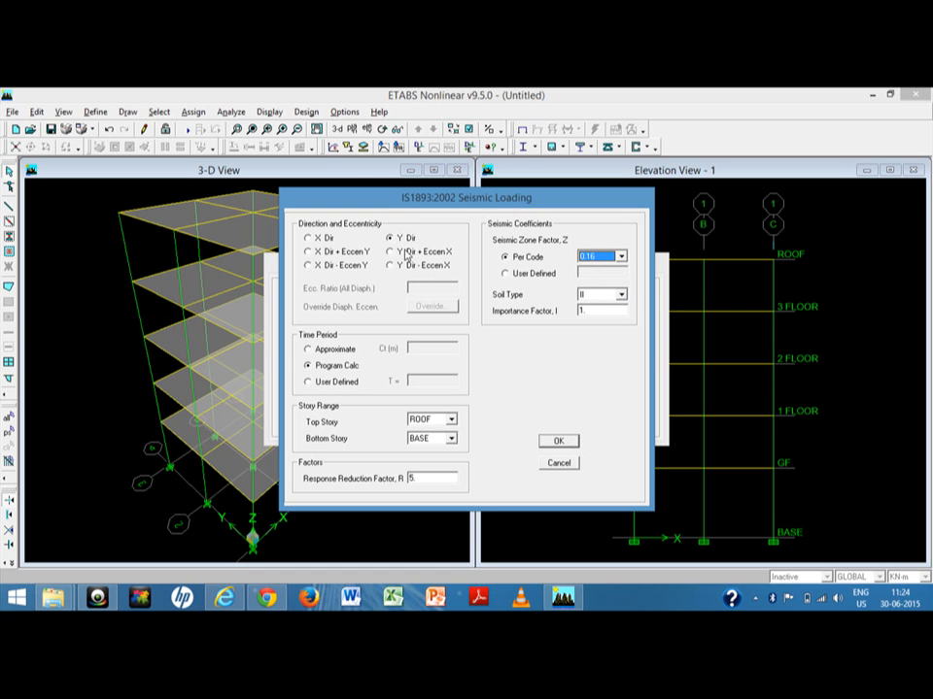
double_click(606, 312)
text(1.5)
click(557, 442)
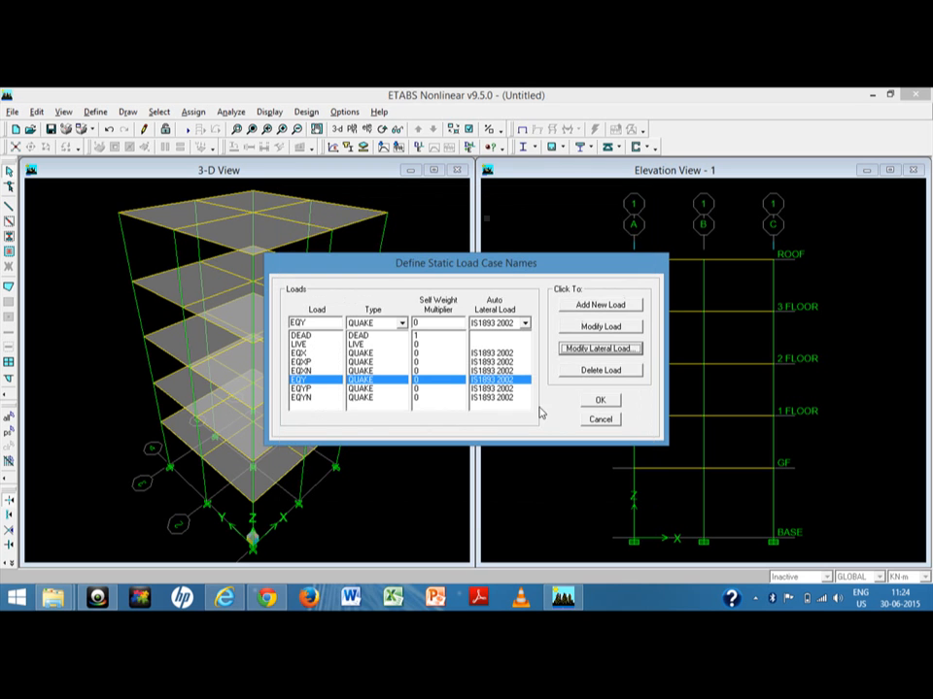
Select the EQYP load case in the static load case definitions.
click(416, 388)
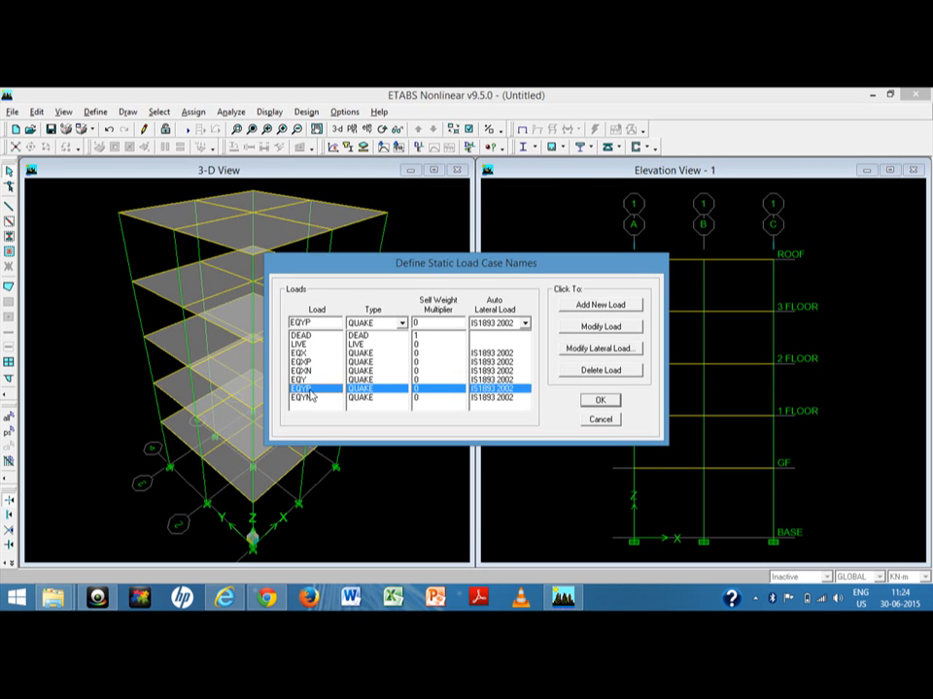
Set the EQYP seismic loading to Y Dir + Eccen X with zone factor 0.16 and soil type II.
click(599, 348)
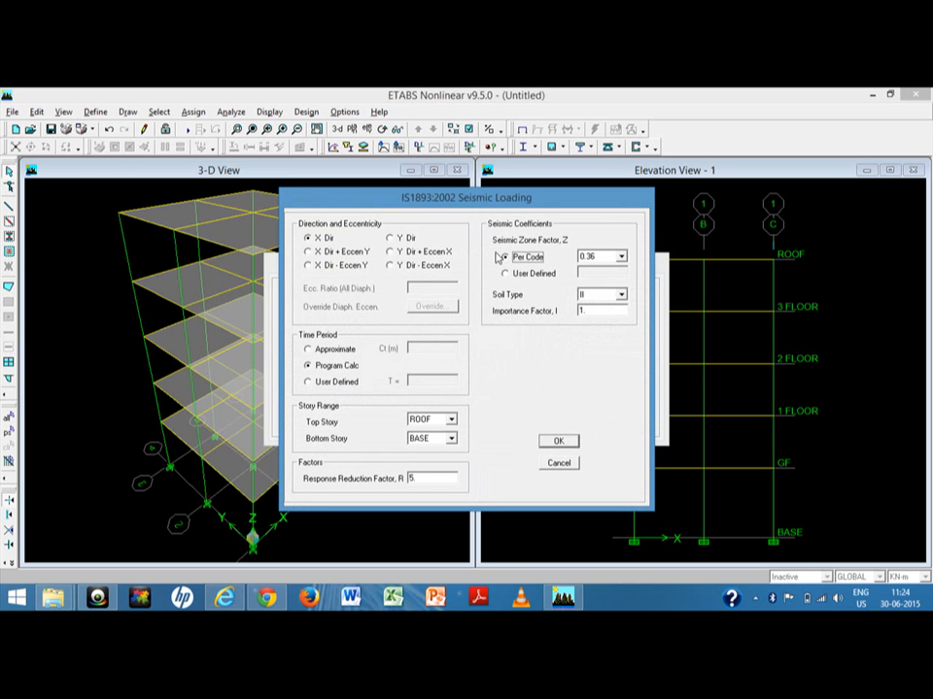
click(411, 254)
click(598, 295)
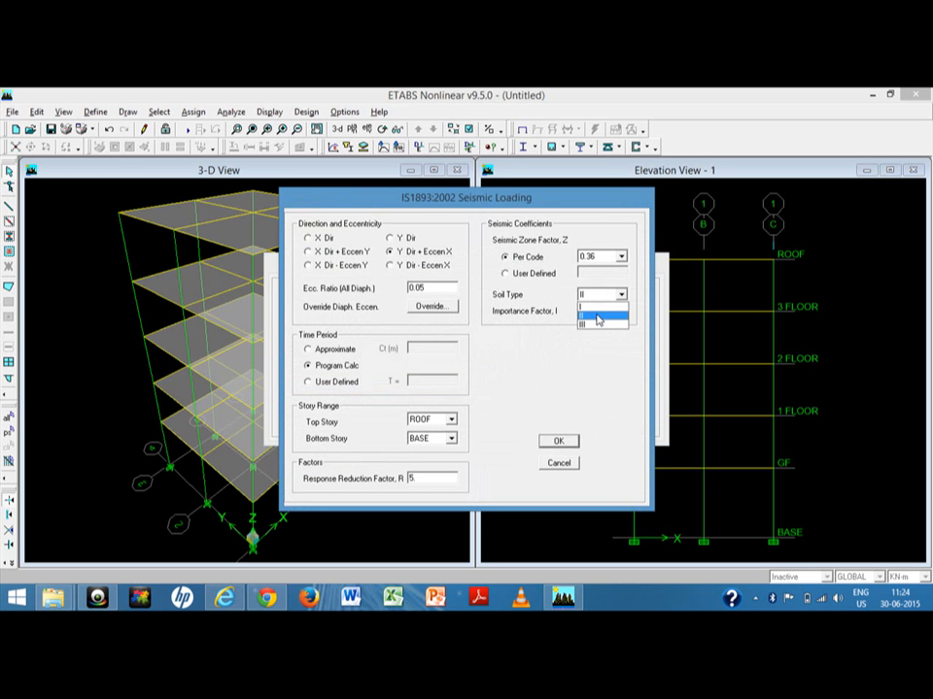
click(601, 259)
click(596, 260)
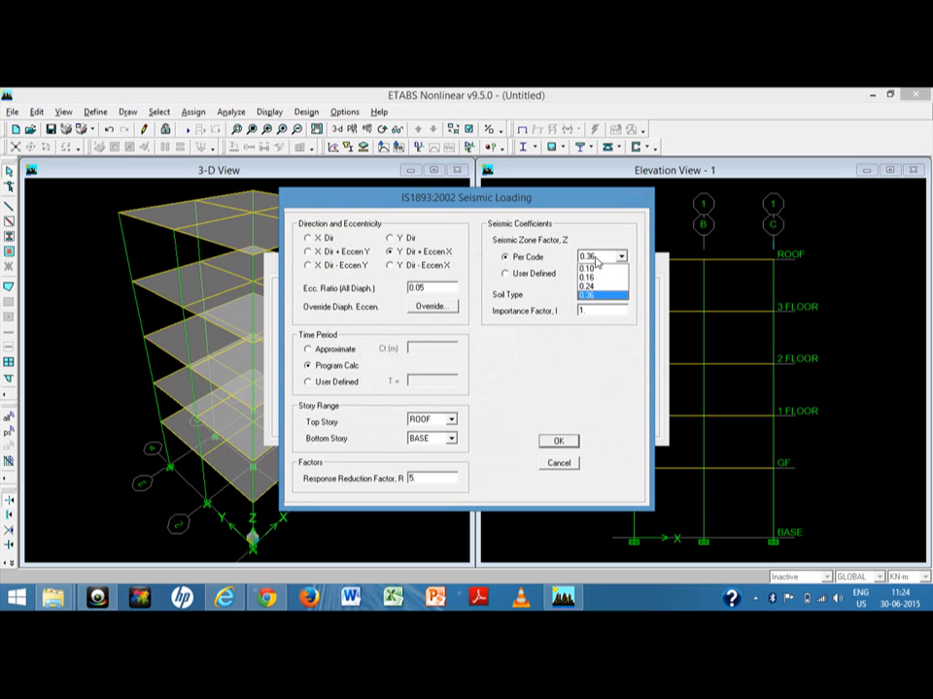
click(600, 277)
double_click(595, 312)
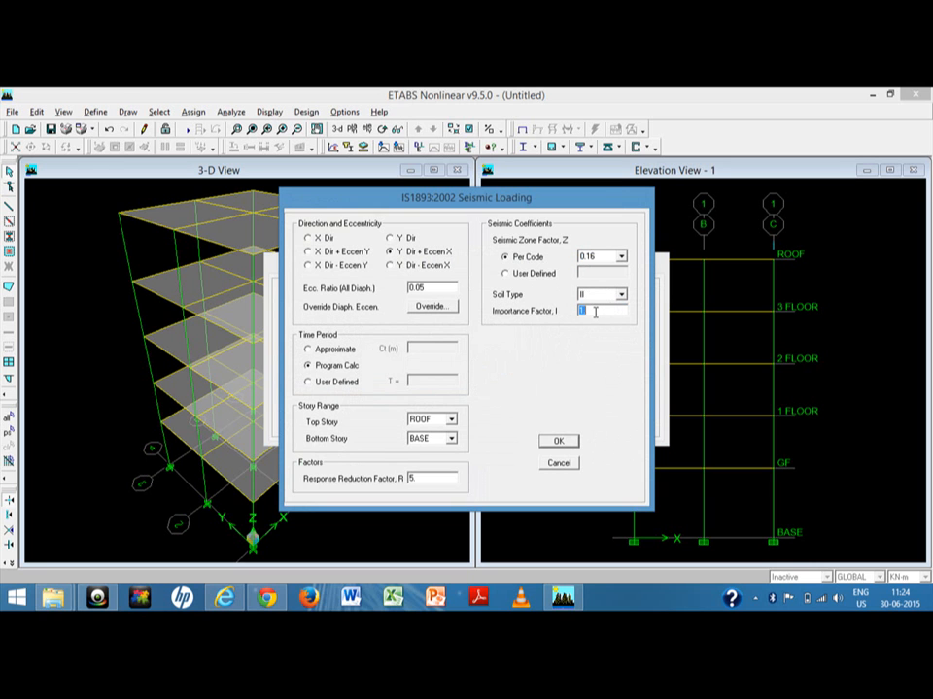
click(558, 441)
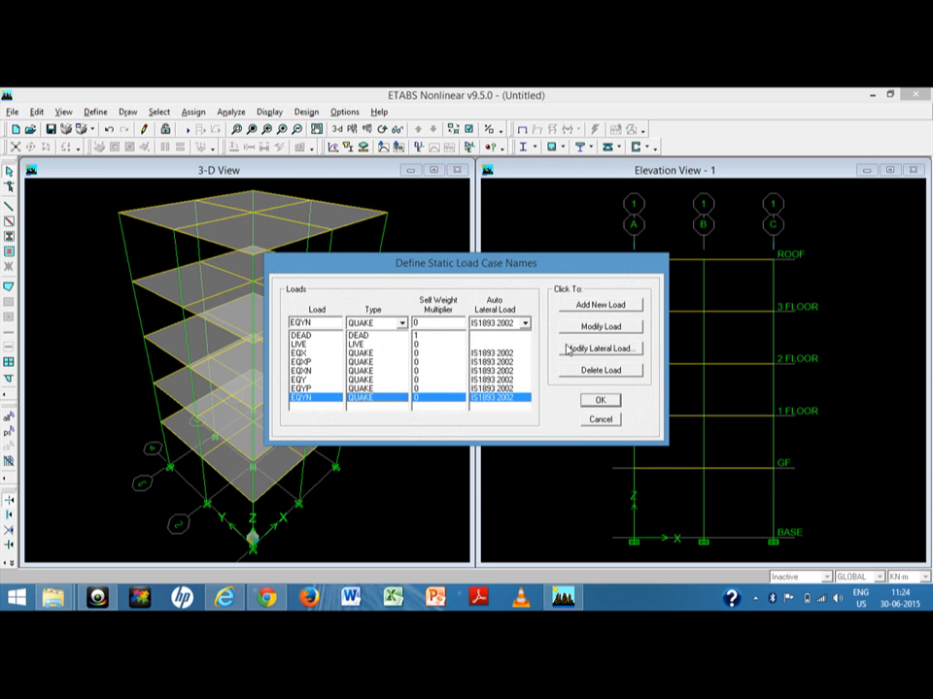
Set the EQYN seismic loading to Y Dir - Eccen X, zone factor 0.16, soil type II, importance factor 1.5 and program-calculated period, and accept the load cases.
click(599, 348)
click(418, 266)
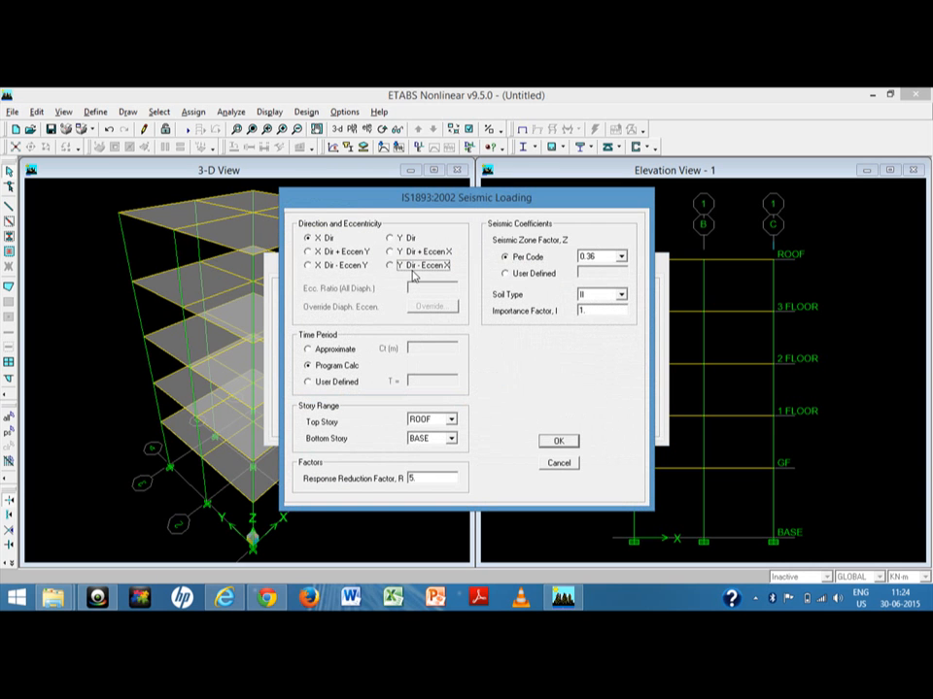
click(609, 296)
click(606, 295)
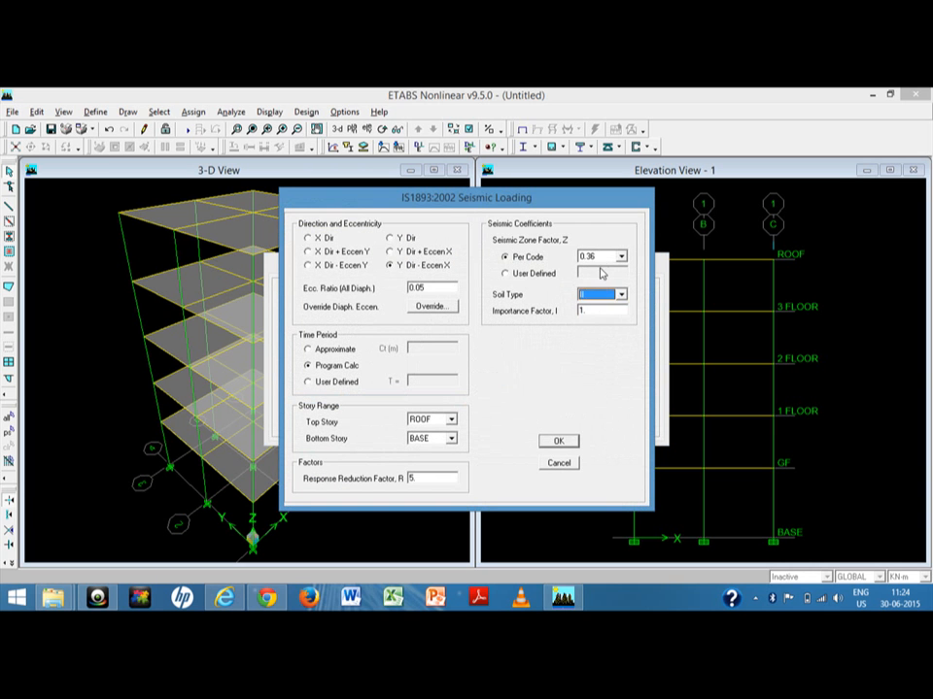
click(606, 265)
click(603, 279)
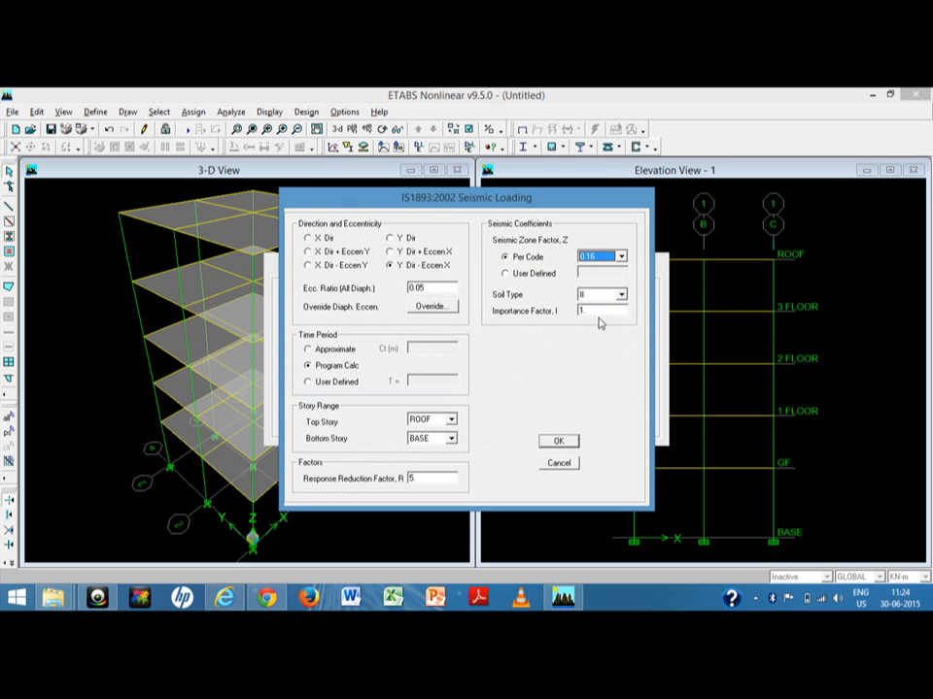
double_click(599, 310)
click(338, 383)
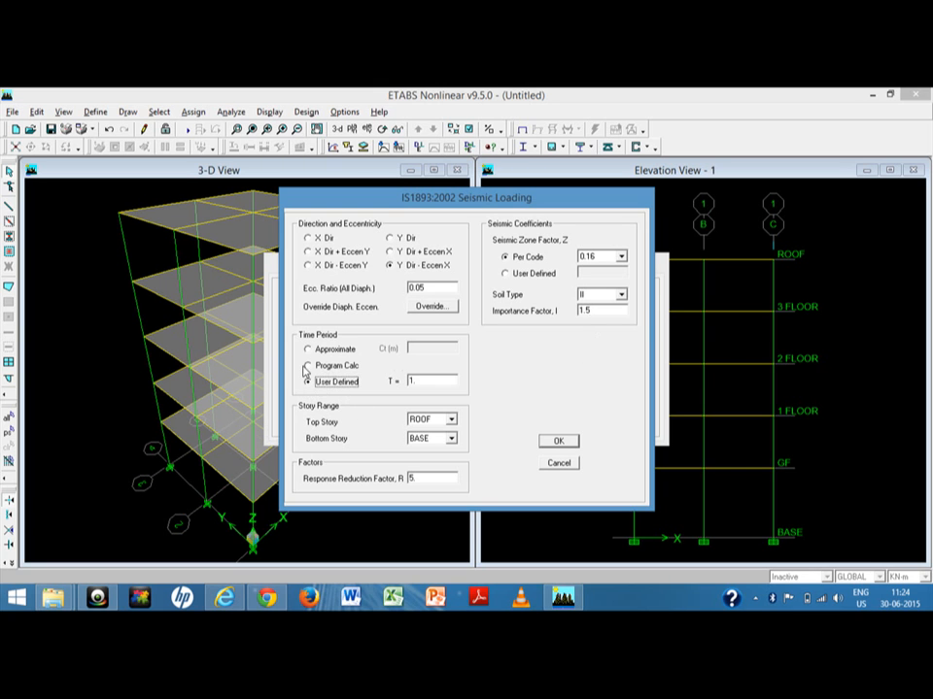
click(307, 366)
click(557, 442)
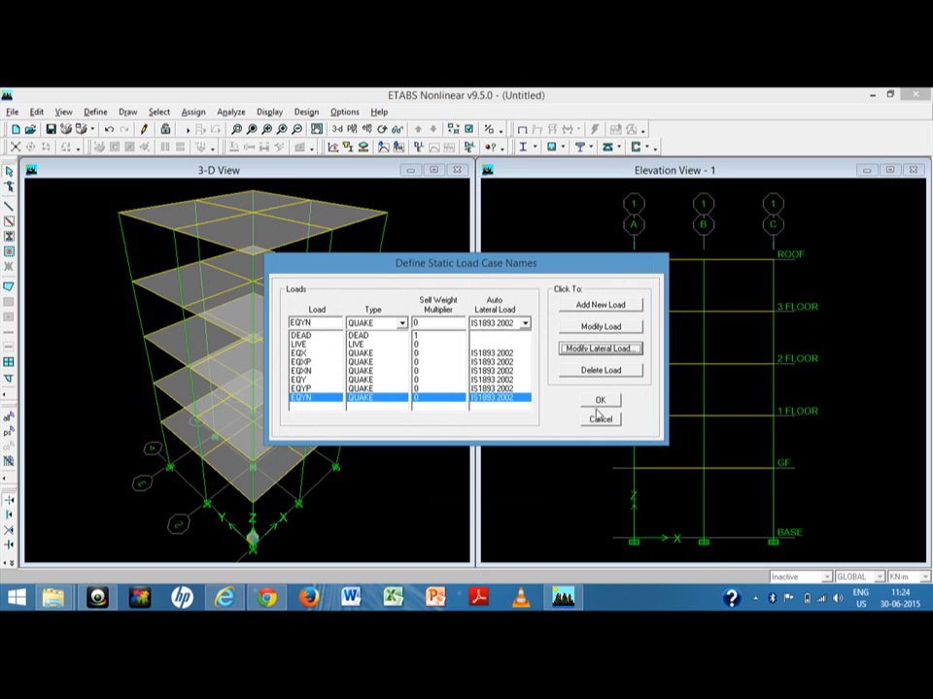
click(601, 400)
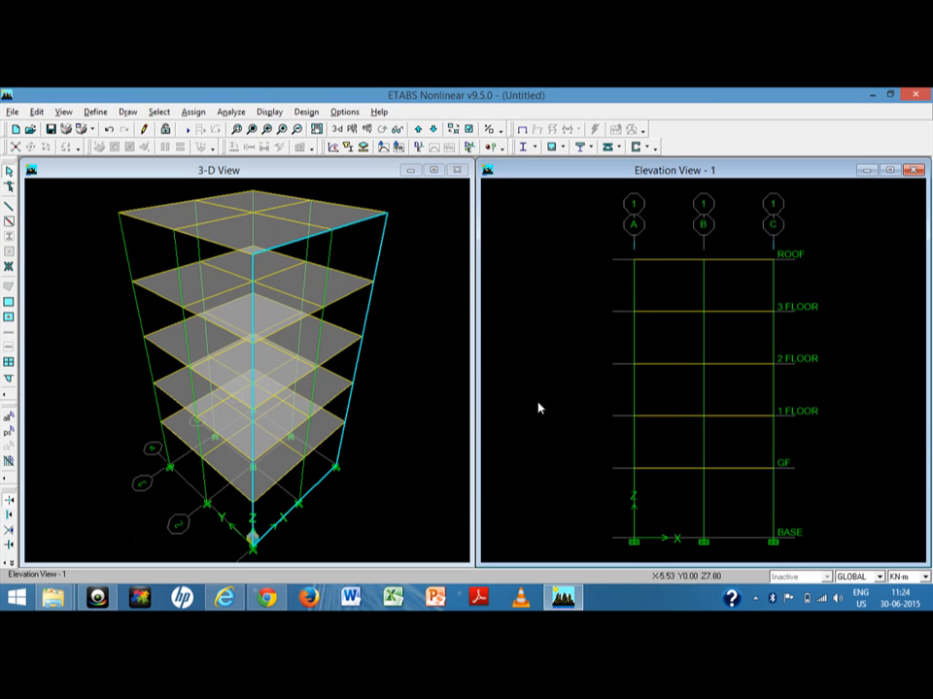
click(406, 345)
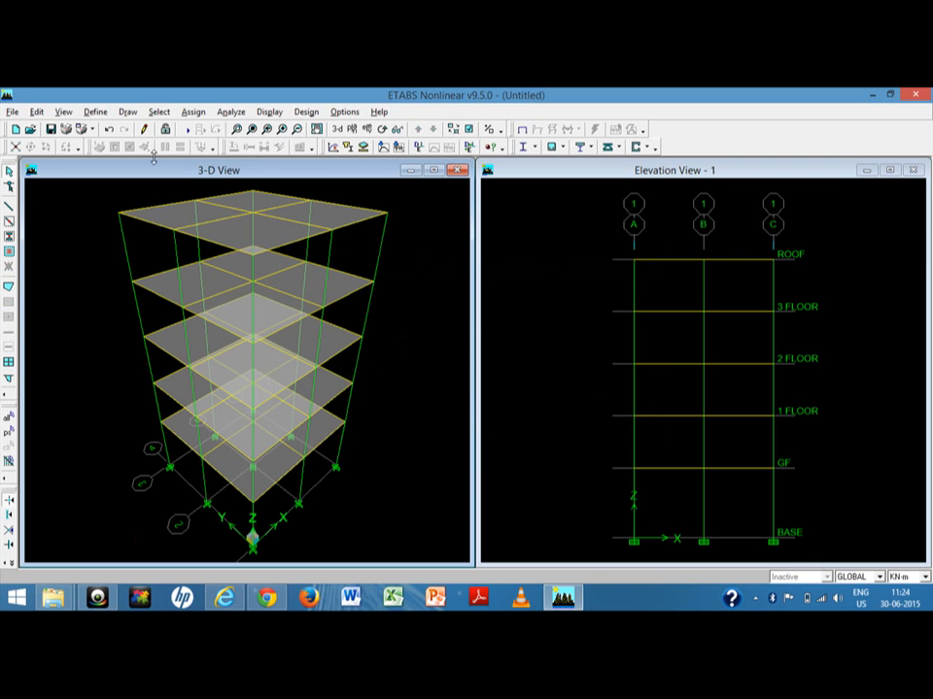
click(160, 112)
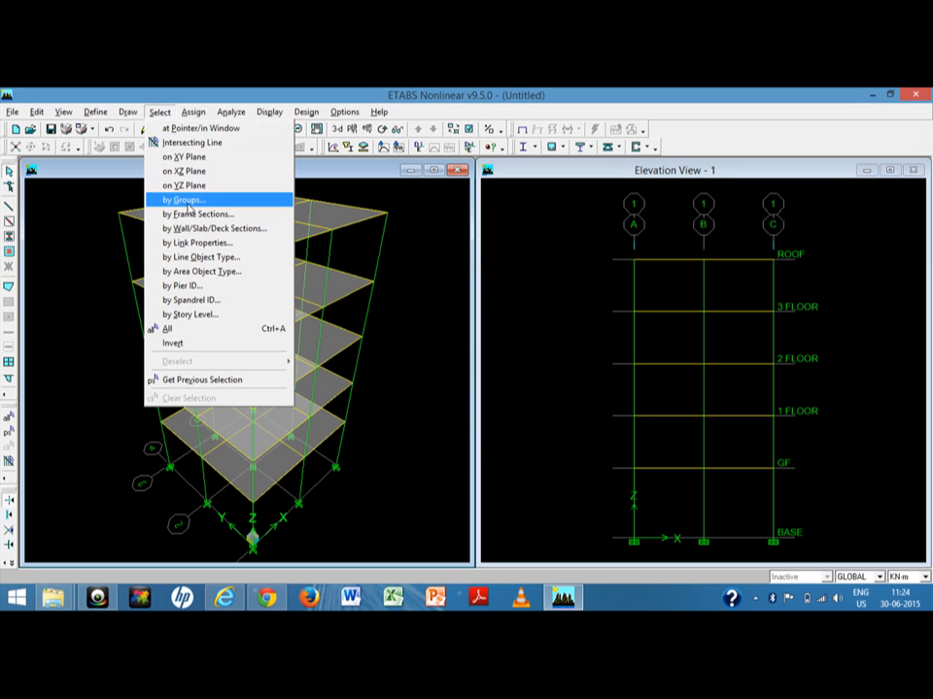
click(407, 434)
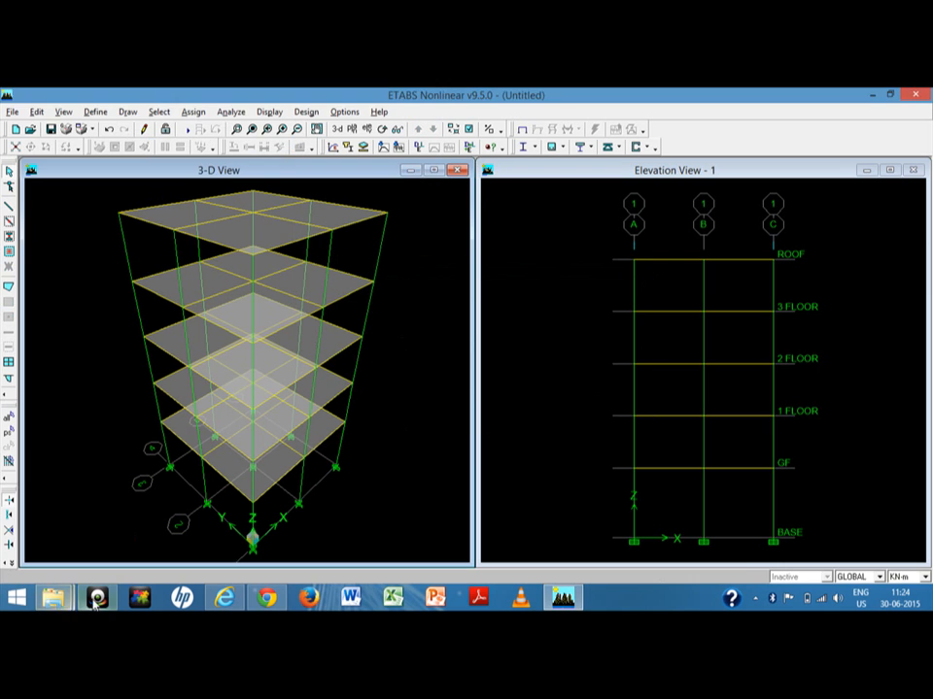
click(98, 598)
click(395, 466)
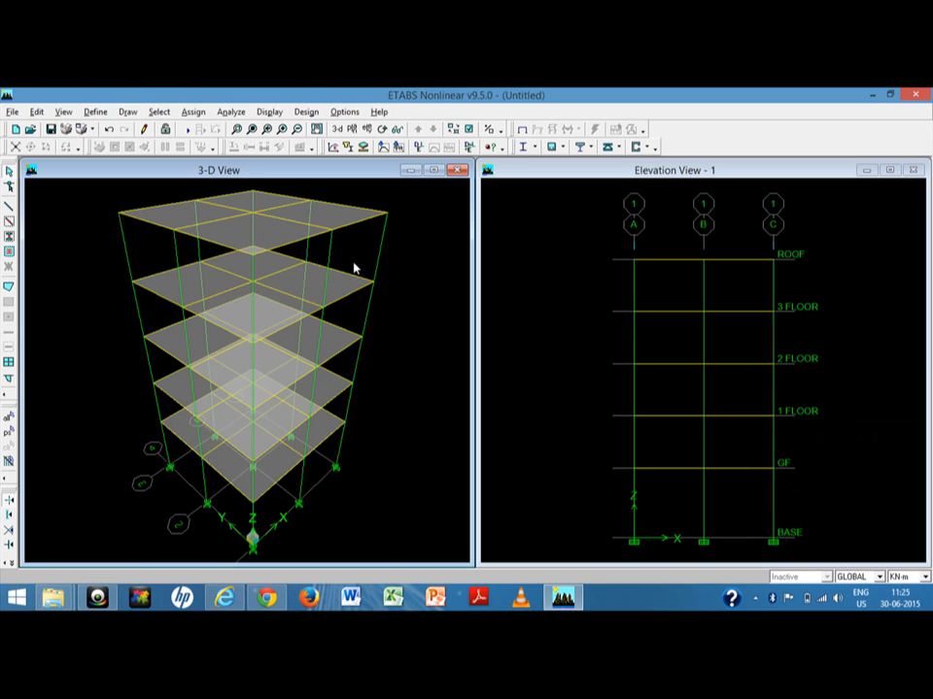
middle_drag(416, 254, 415, 257)
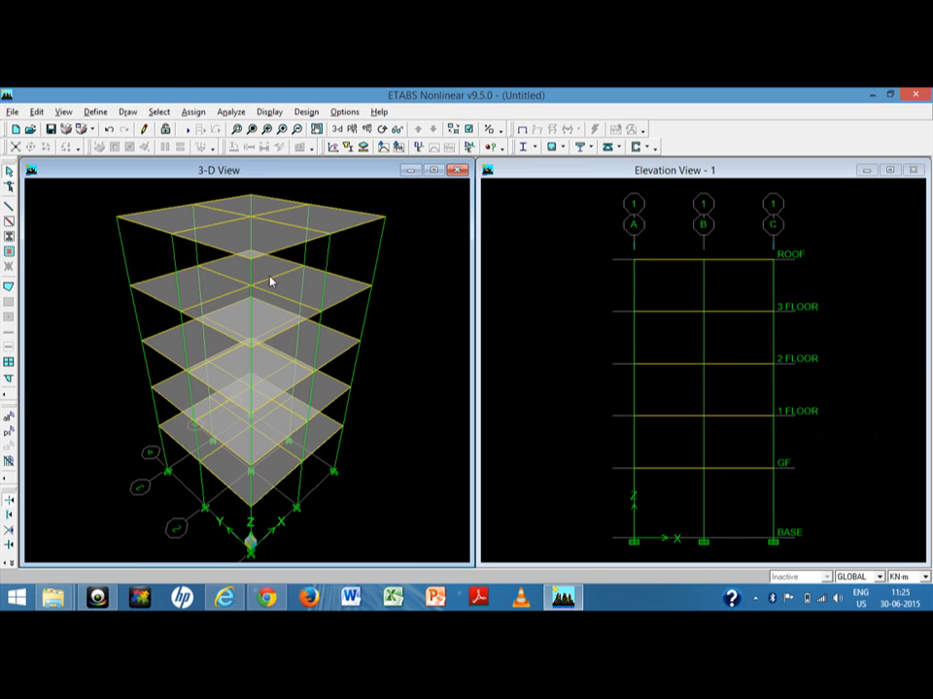
middle_drag(271, 281, 268, 284)
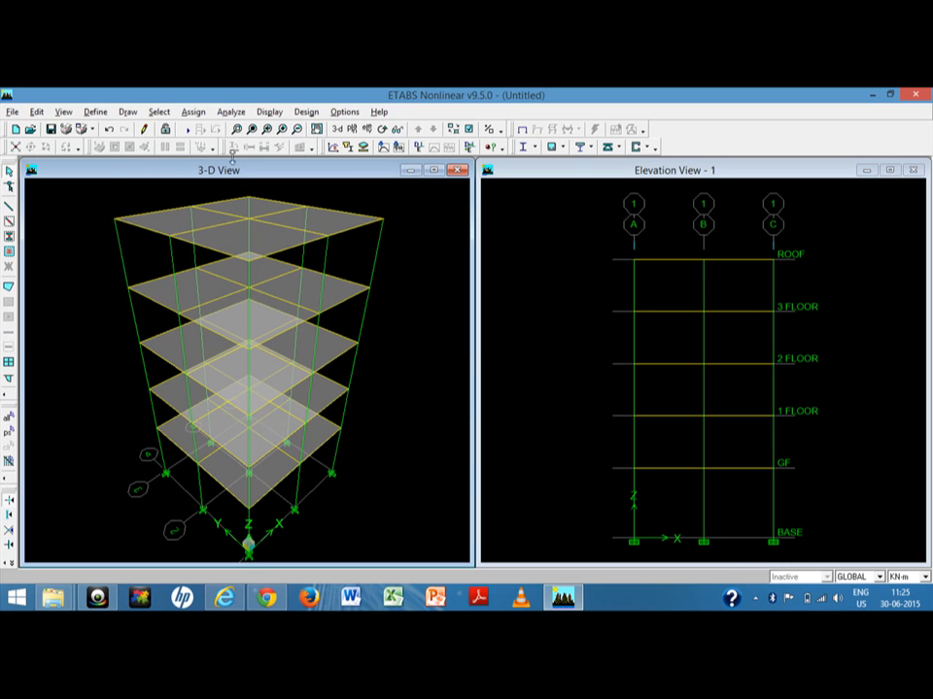
Select all beams with frame section B250X400-M25 and show only that selection in the 3-D view.
click(152, 113)
mouse_move(193, 111)
mouse_move(158, 113)
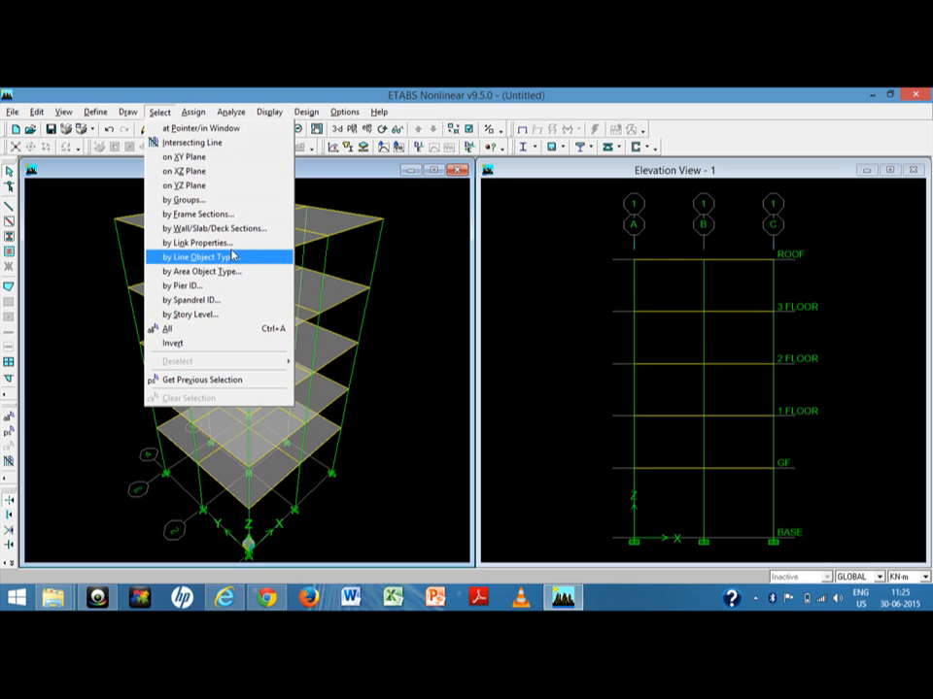
click(224, 215)
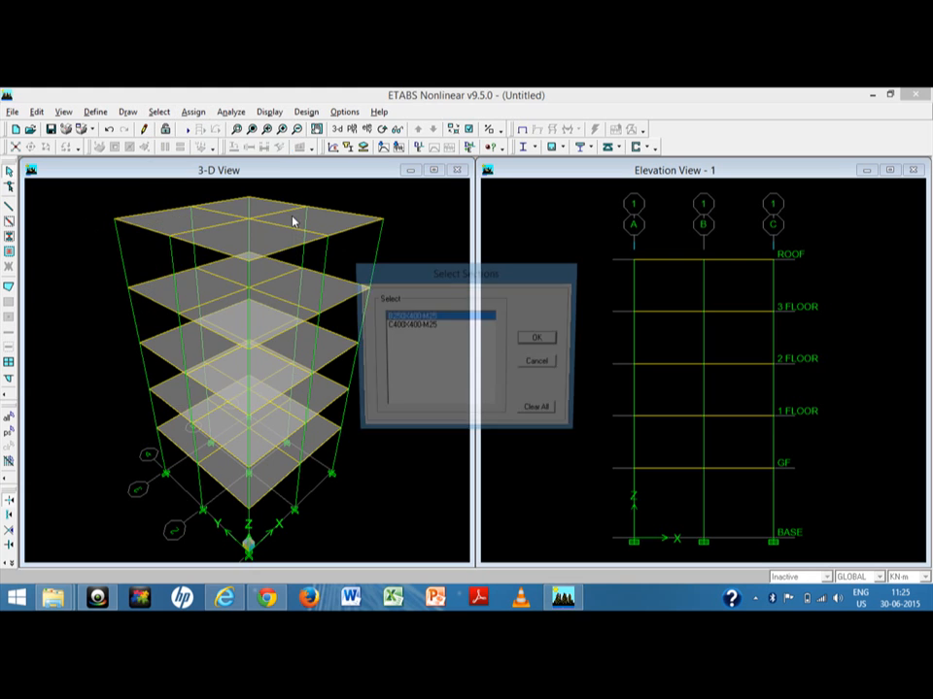
click(537, 341)
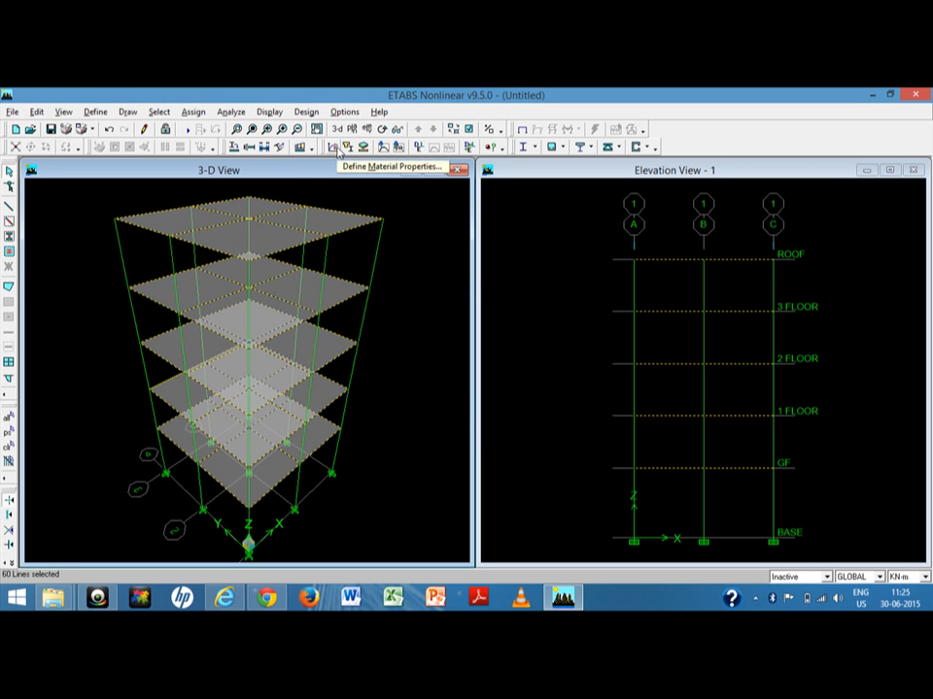
key(alt+v)
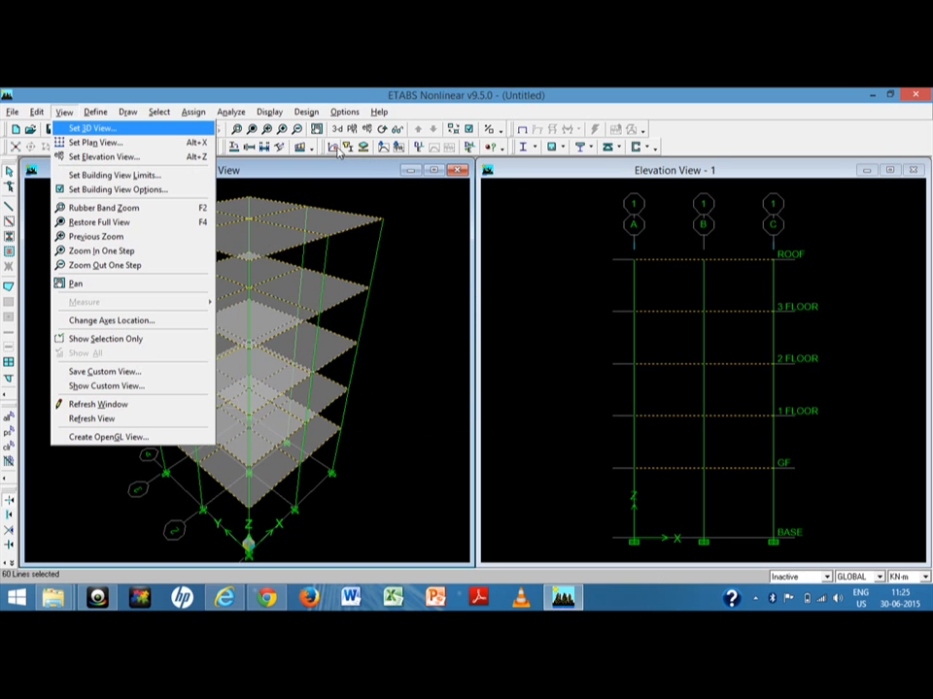
key(h)
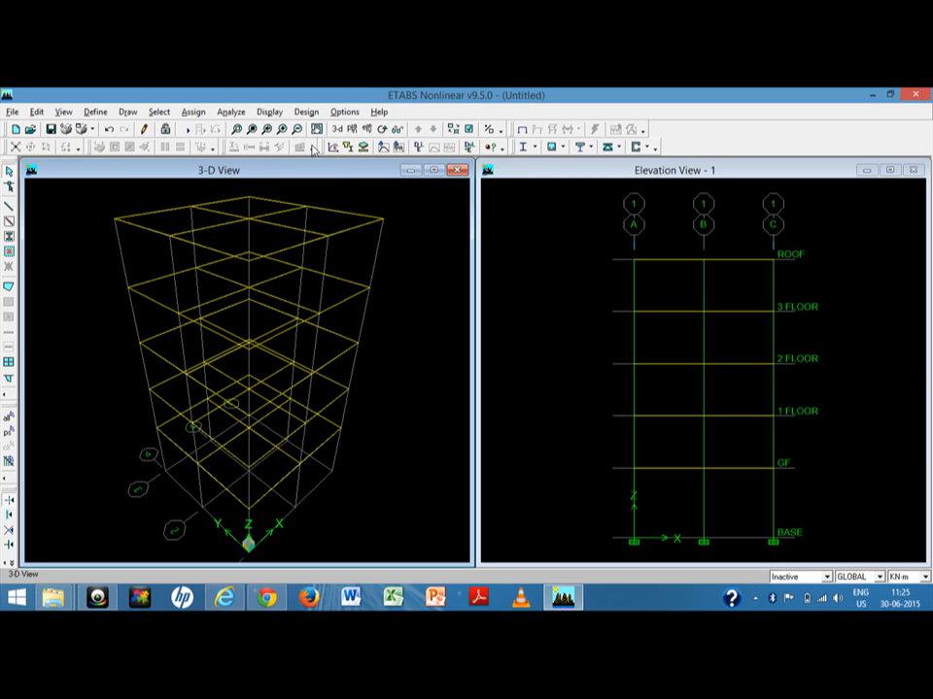
scroll(345, 260, up, 1)
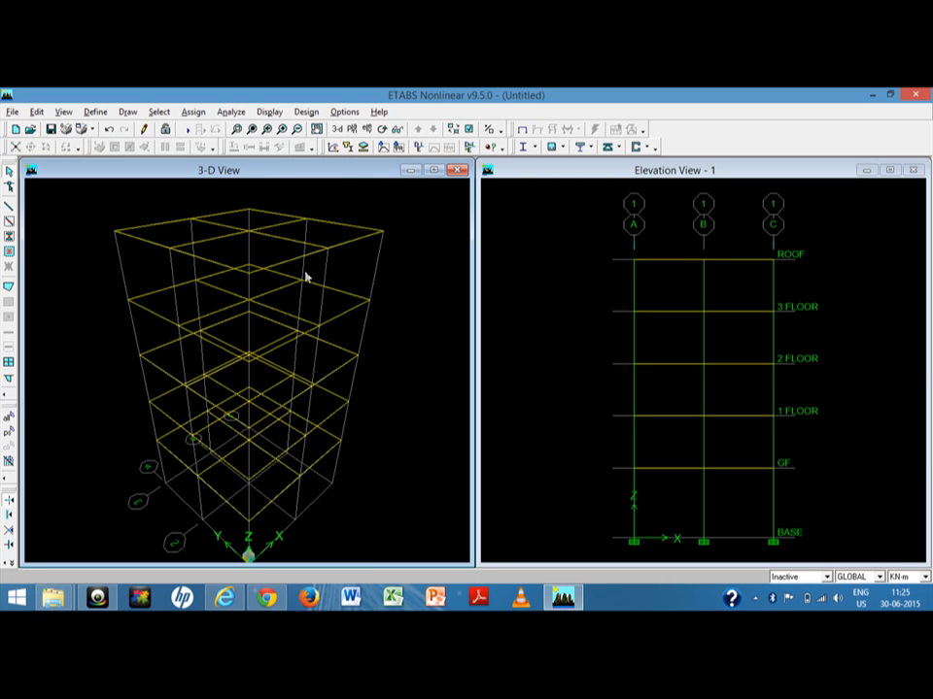
Select all beams and their joints on 3 FLOOR, 2 FLOOR, 1 FLOOR and GF in plan view, leaving the ROOF unselected.
click(393, 149)
click(534, 337)
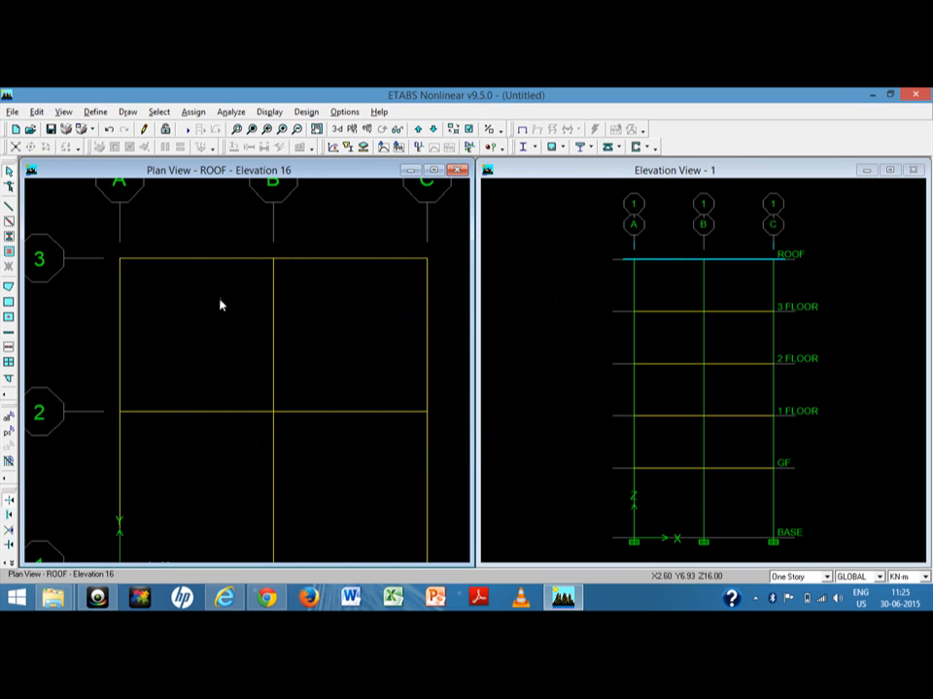
scroll(256, 350, down, 2)
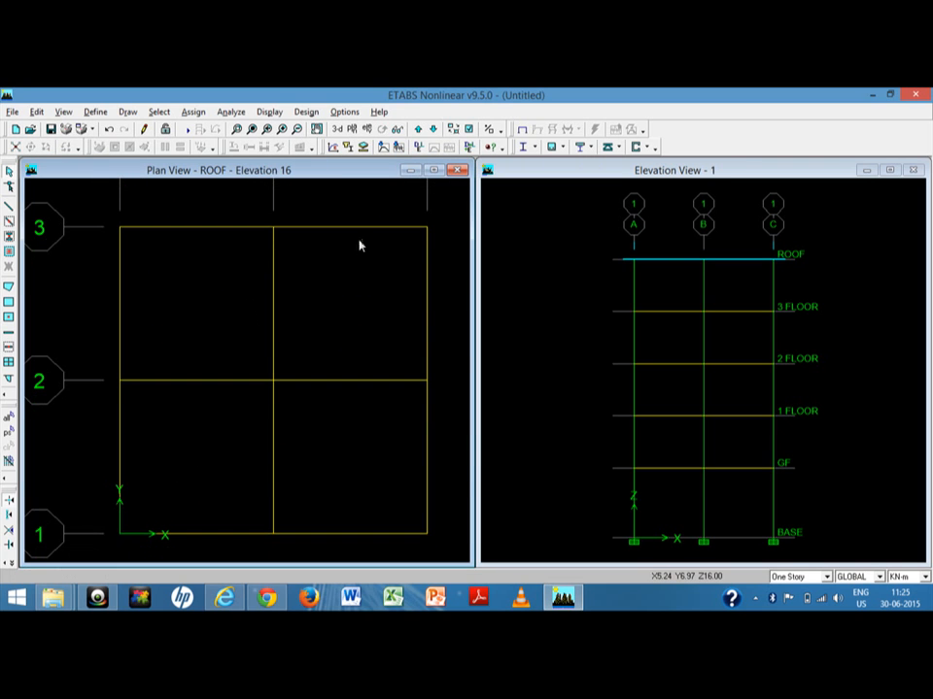
click(433, 129)
drag(85, 202, 455, 550)
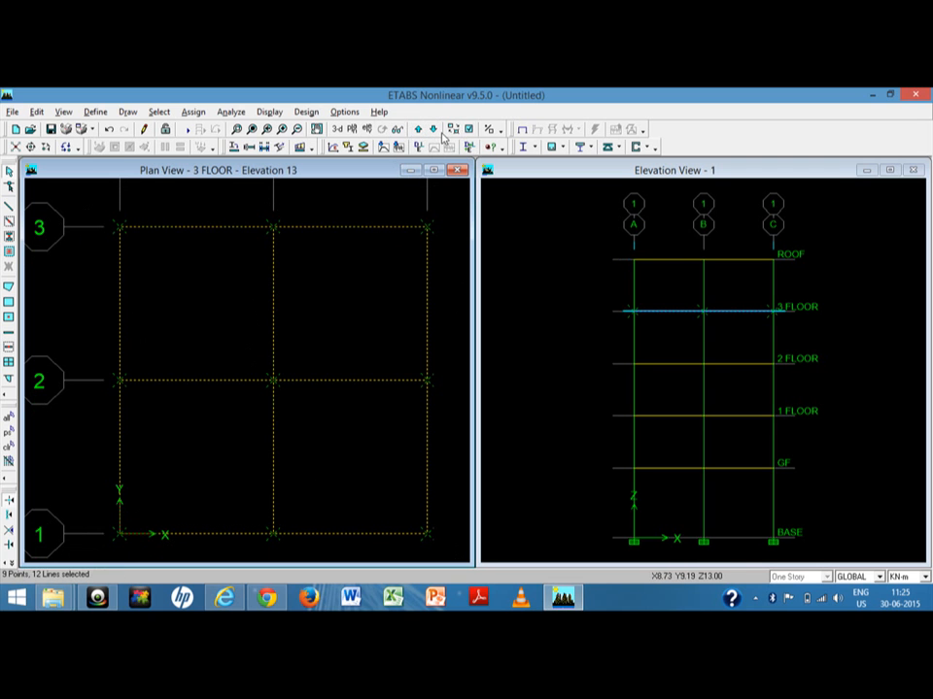
click(433, 129)
drag(86, 205, 437, 550)
click(434, 129)
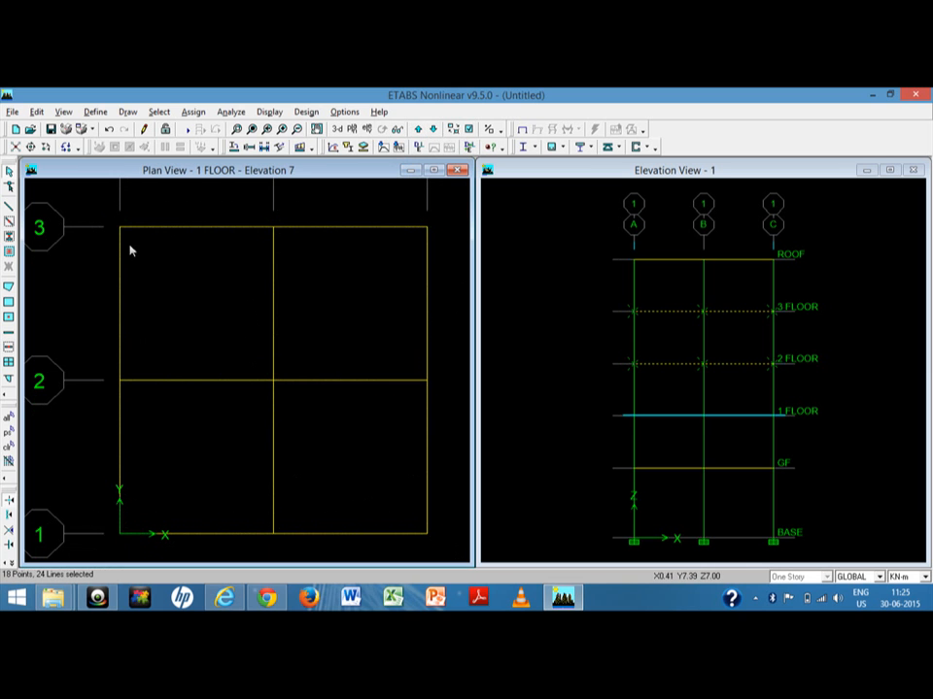
drag(108, 170, 427, 550)
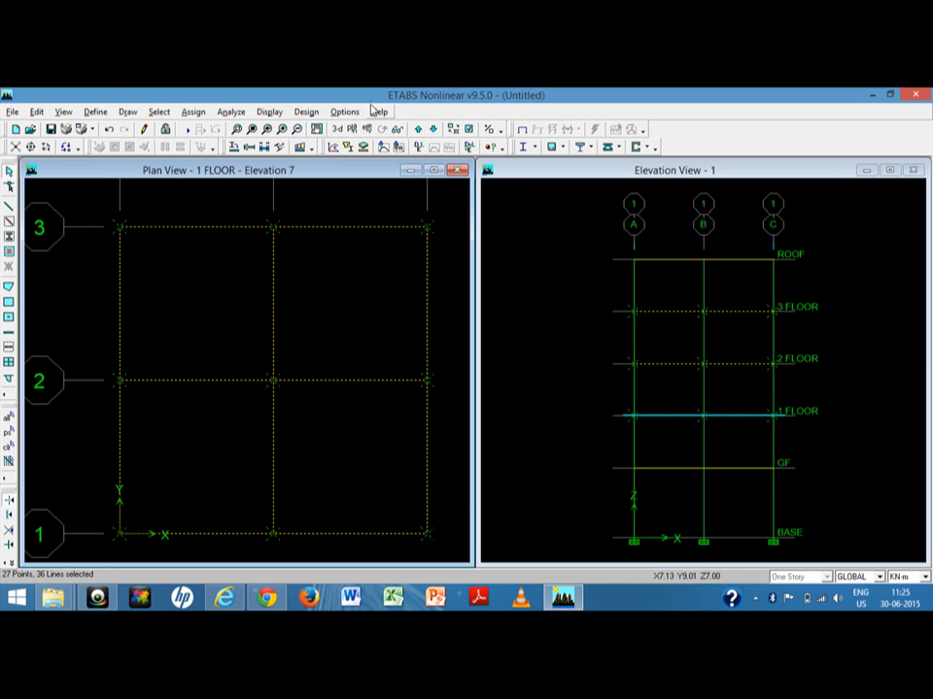
click(433, 130)
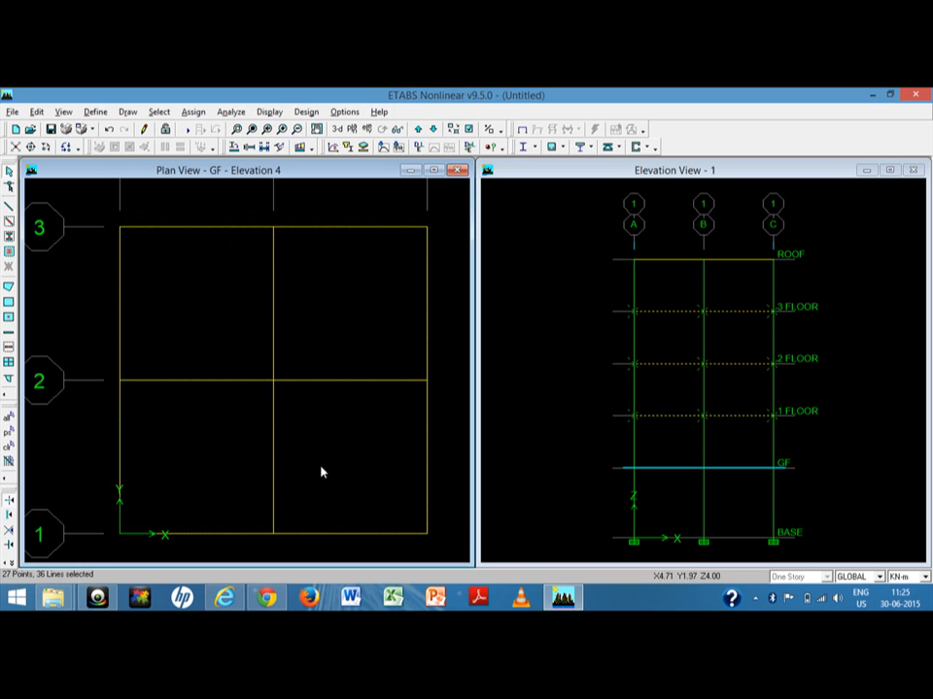
drag(430, 535, 436, 543)
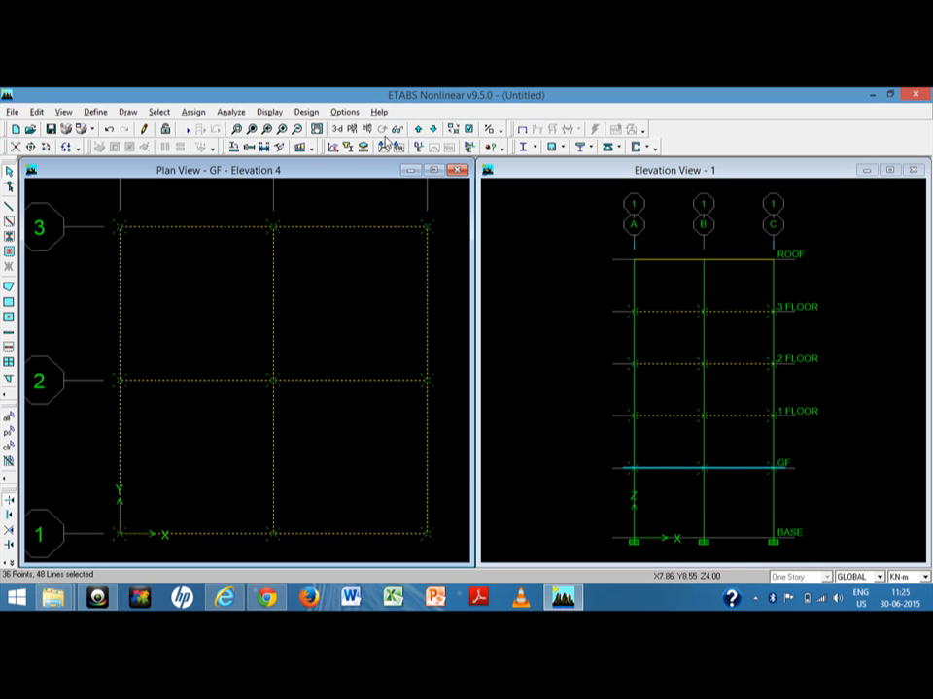
Assign a uniform gravity load of 10 in the DEAD case to the selected floor beams, in KN-m units, replacing existing loads.
click(338, 131)
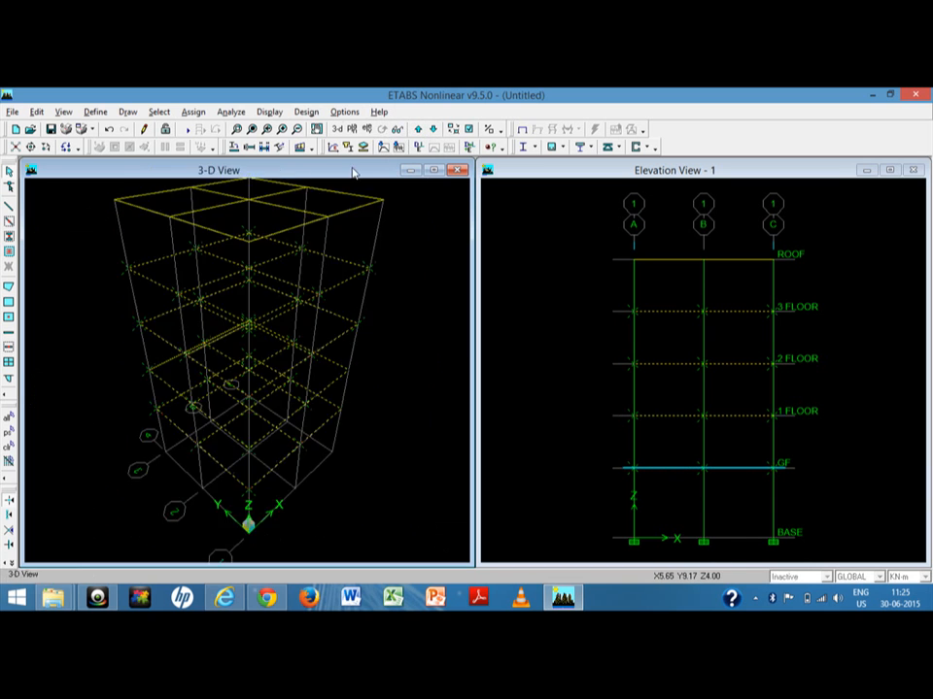
click(194, 112)
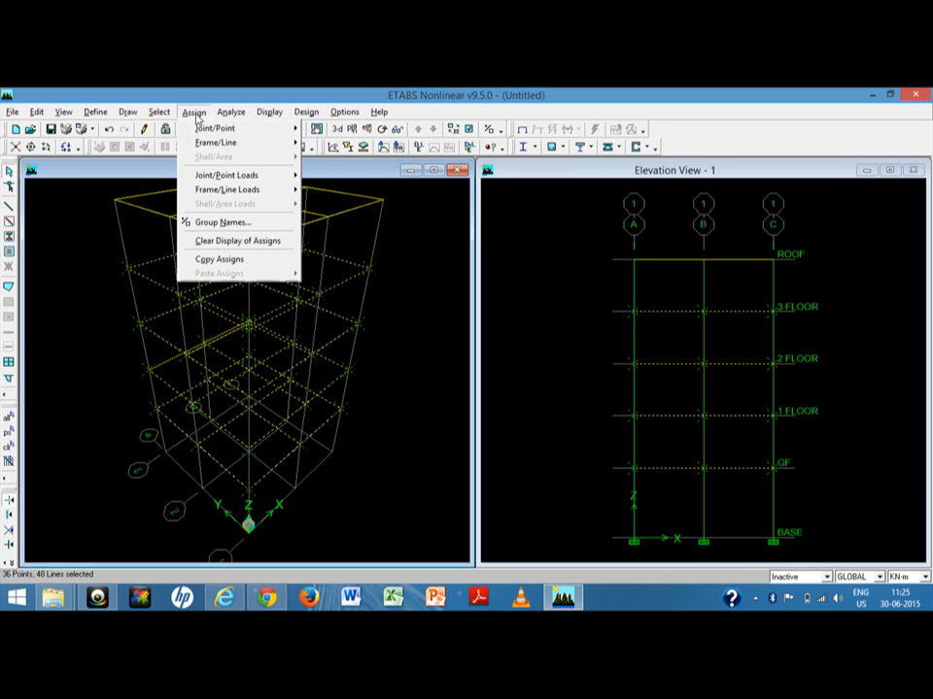
mouse_move(224, 191)
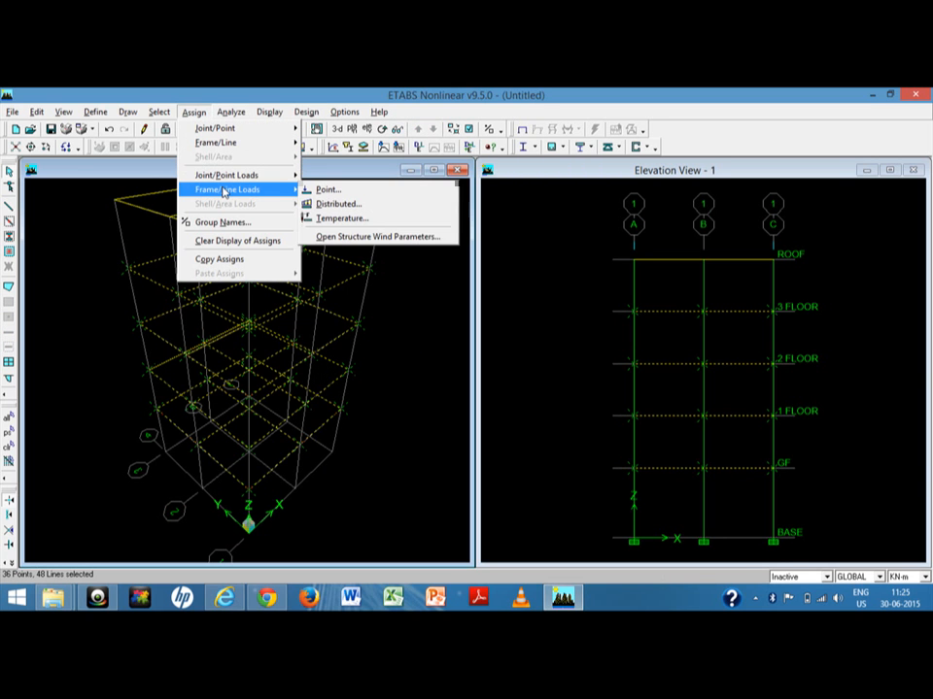
click(338, 204)
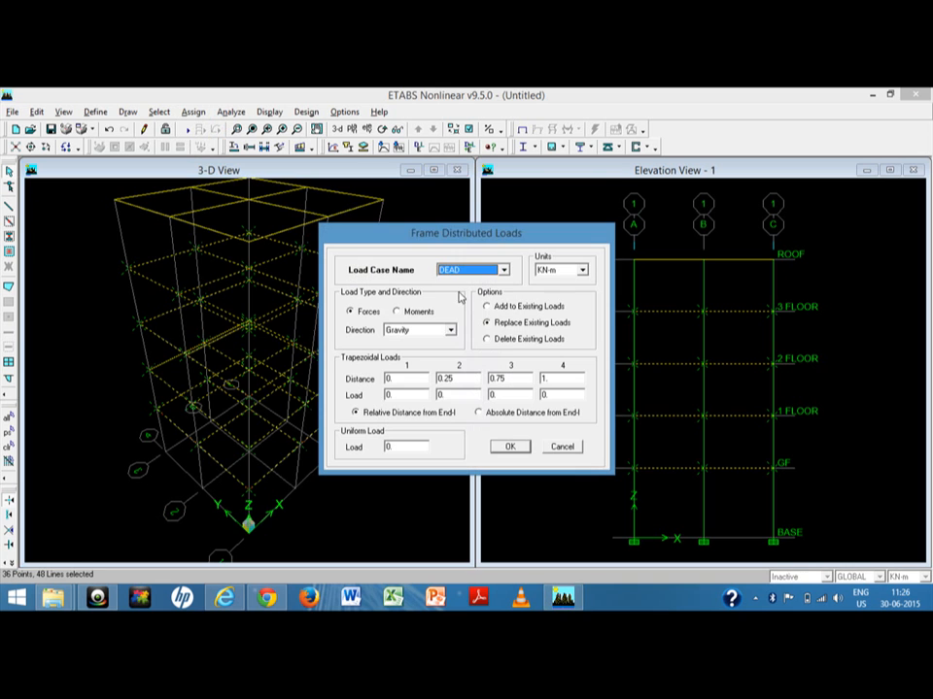
click(502, 270)
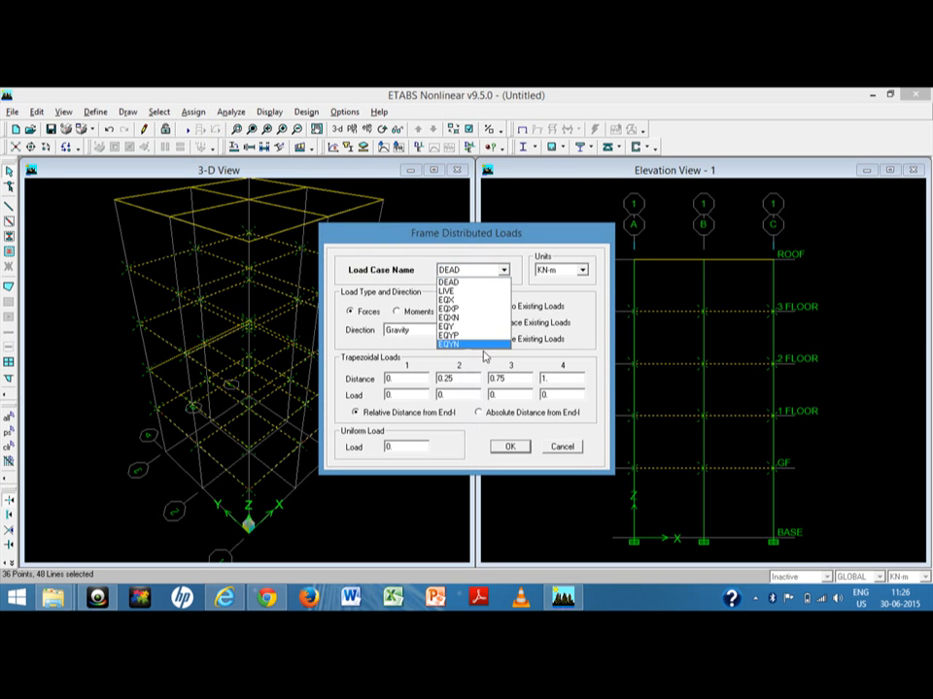
click(469, 282)
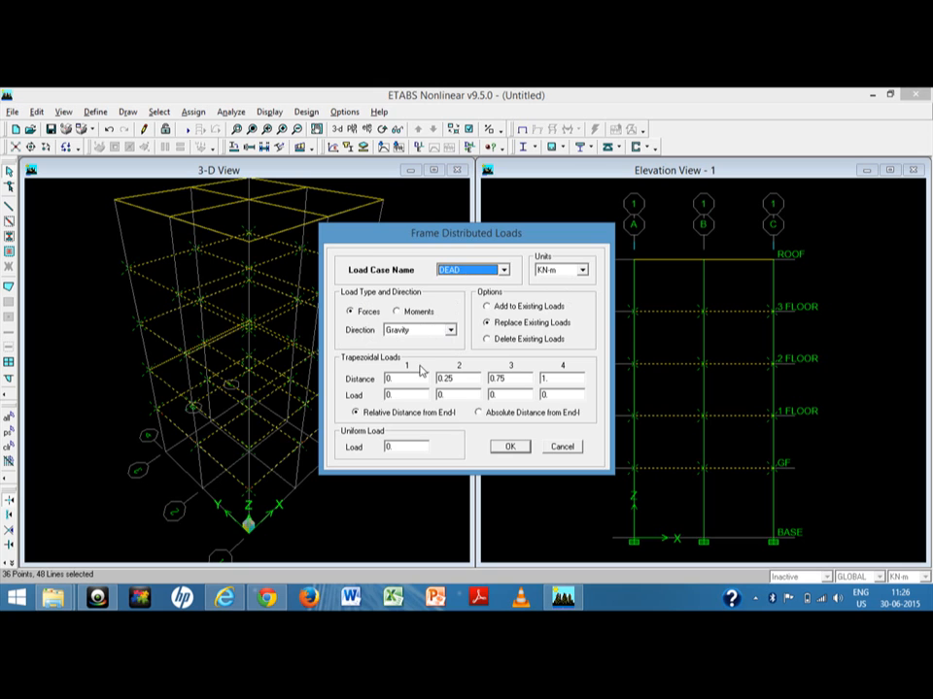
click(407, 449)
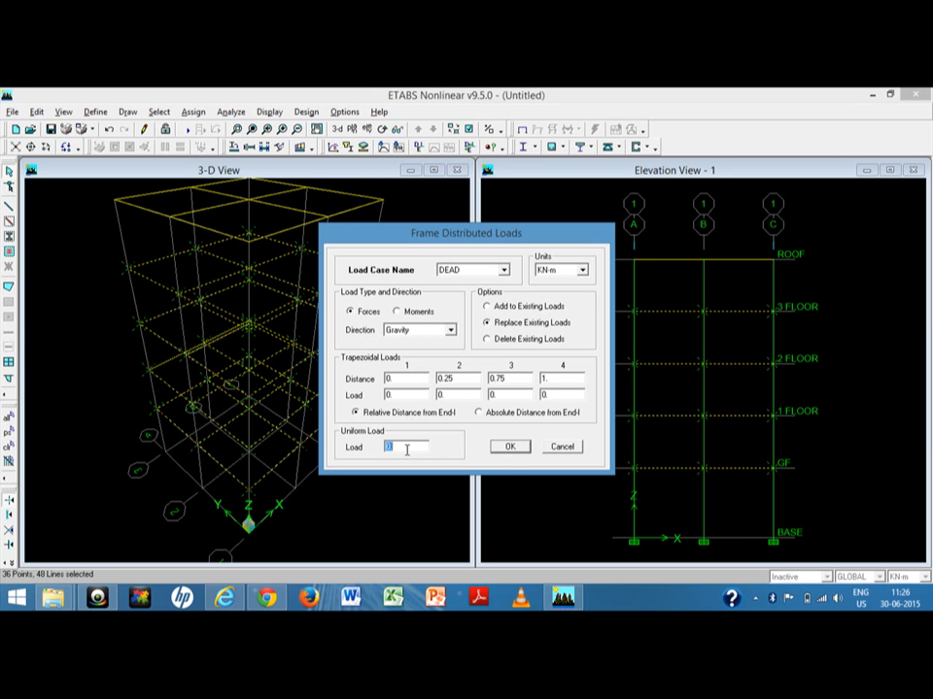
text(10)
click(512, 449)
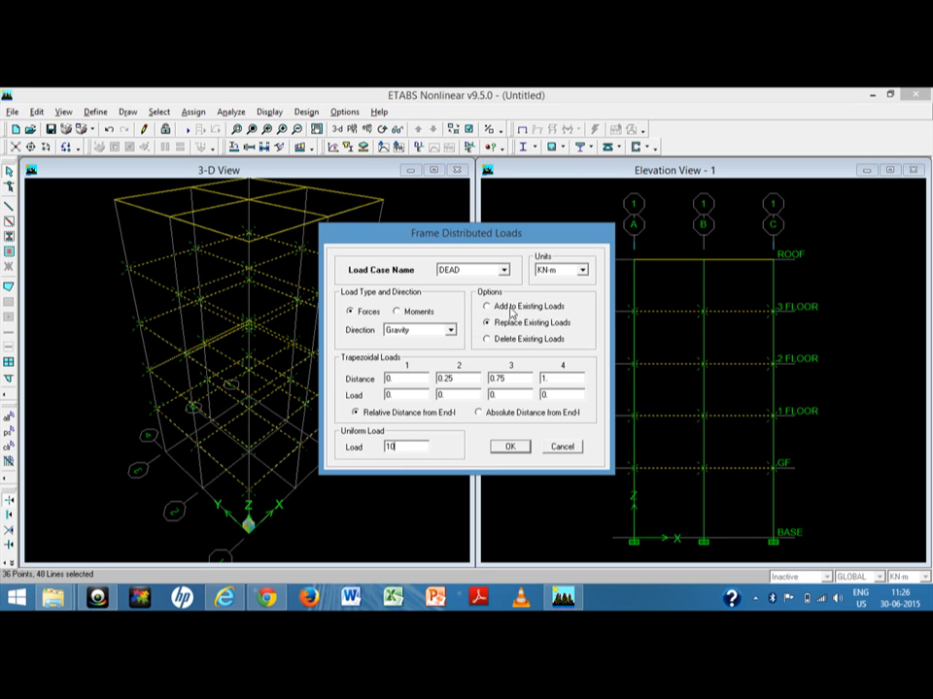
click(512, 447)
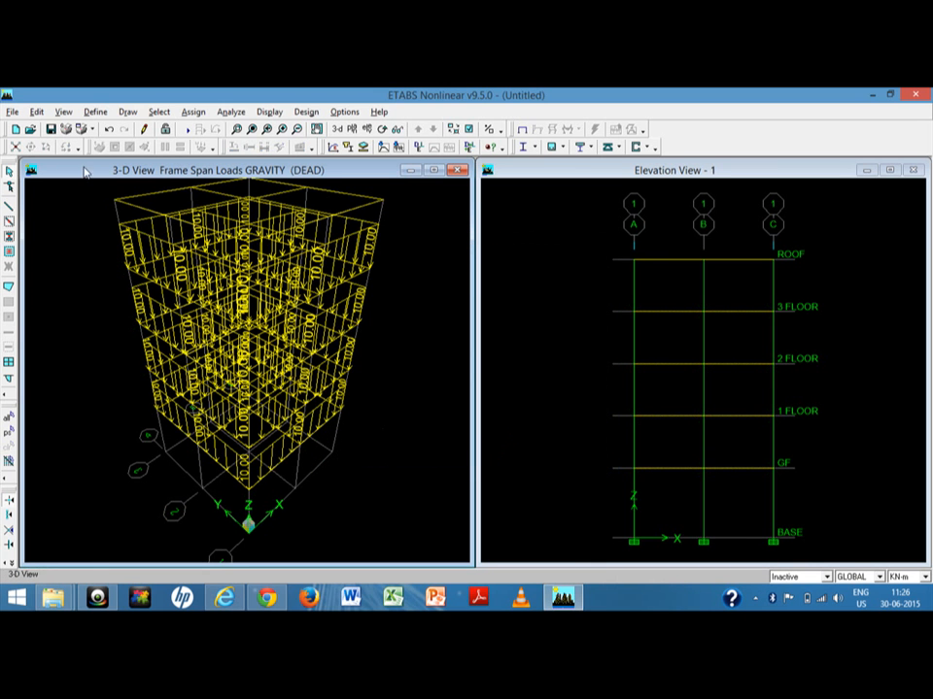
Select all beams and joints of the ROOF level in plan view.
click(363, 132)
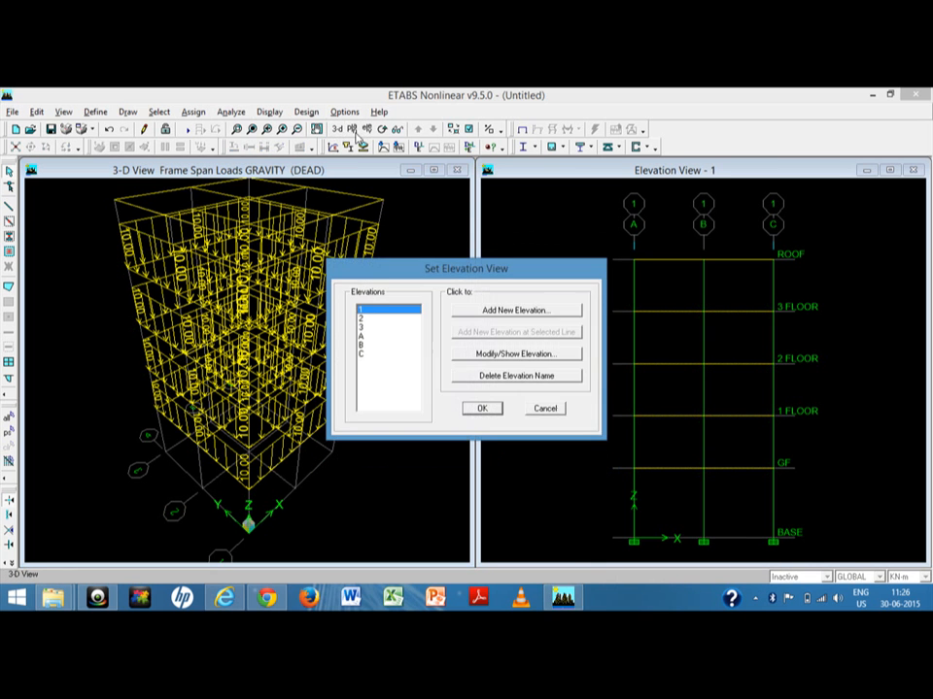
key(Escape)
click(355, 131)
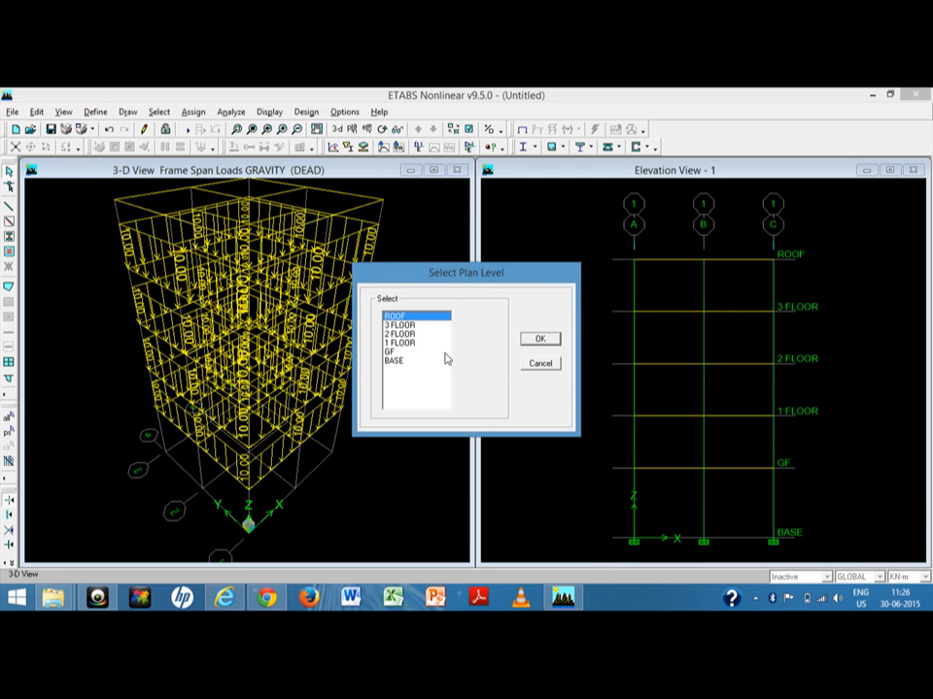
click(535, 337)
drag(93, 202, 432, 559)
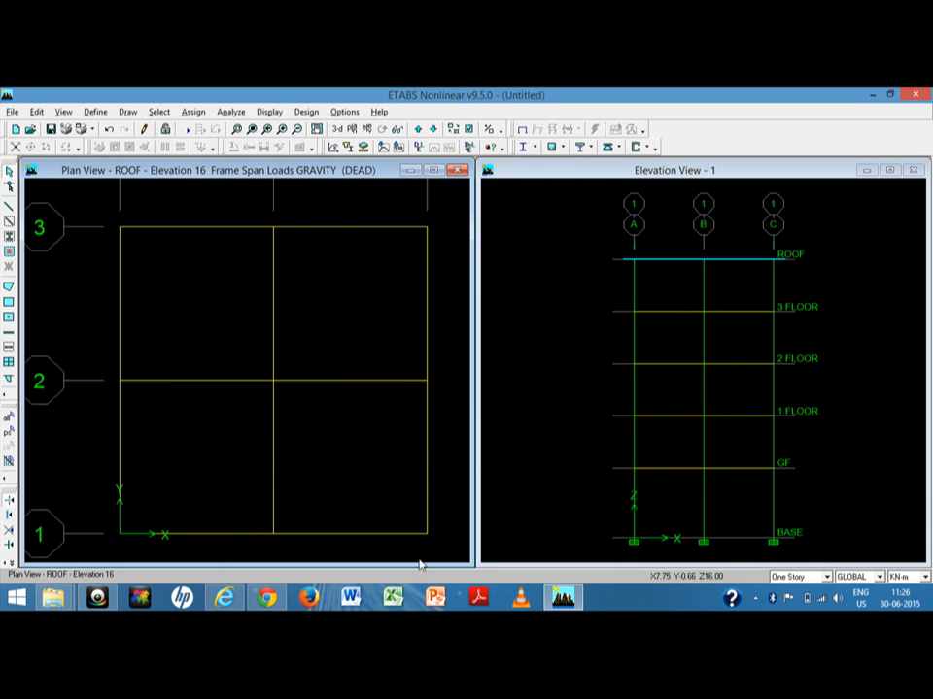
Return to the 3-D view and assign a uniform DEAD gravity load of 5 to the selected roof beams.
click(341, 131)
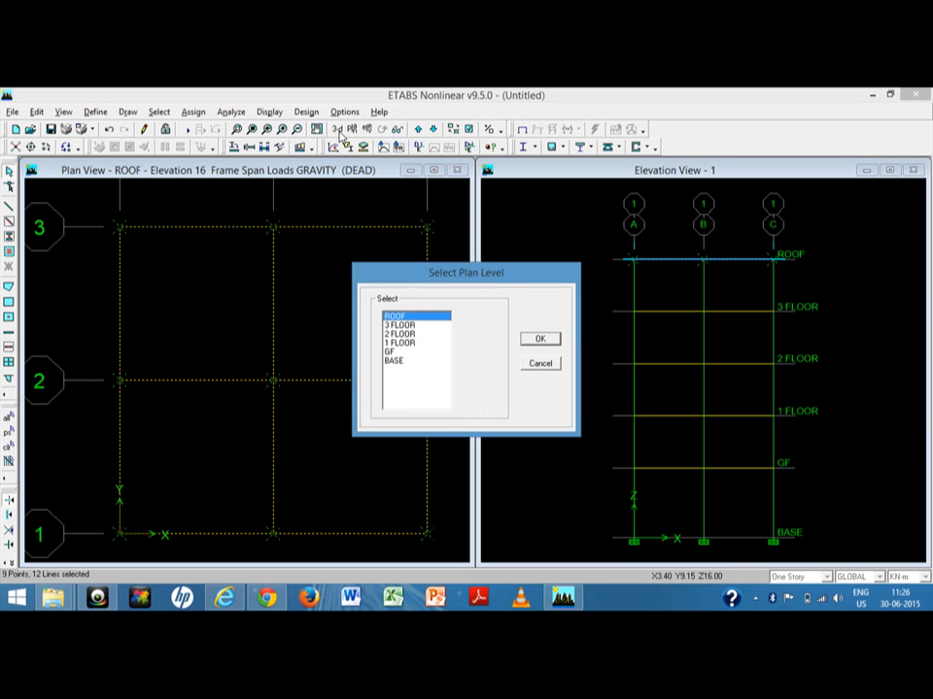
key(Escape)
click(337, 131)
click(195, 113)
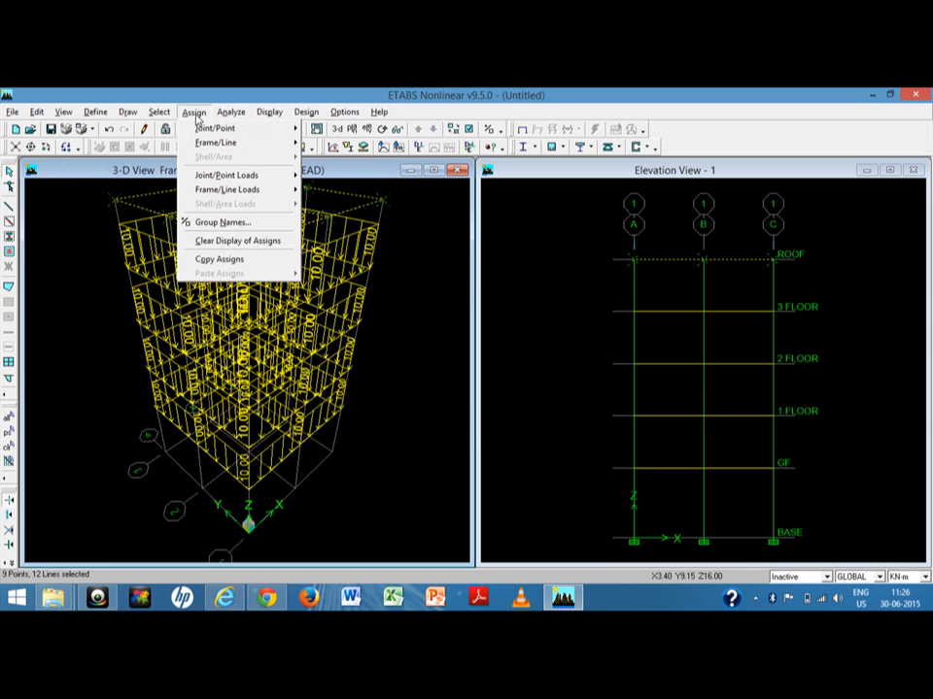
mouse_move(231, 192)
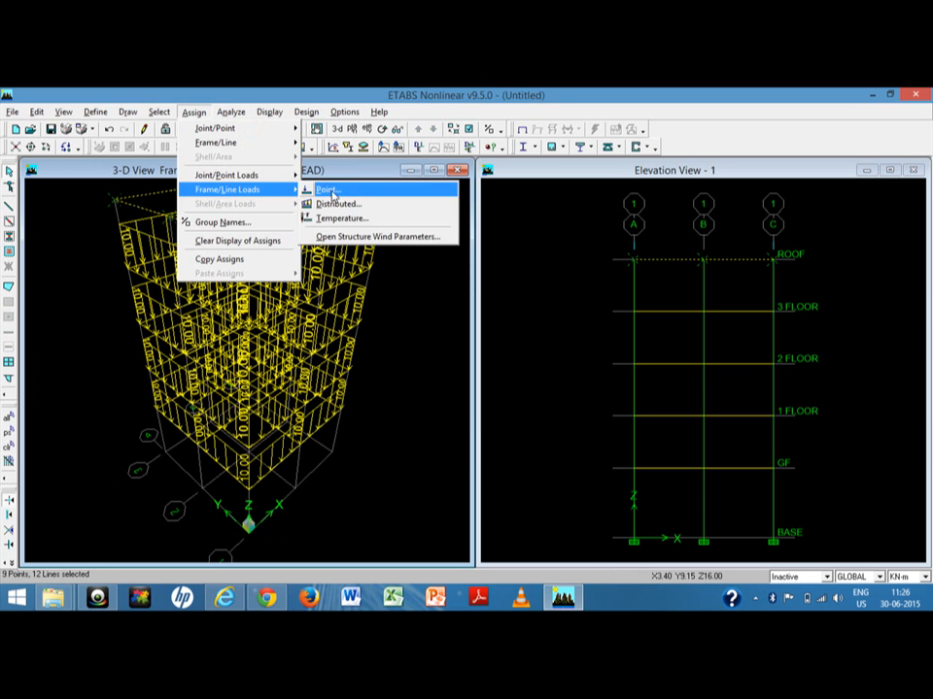
click(335, 204)
double_click(405, 448)
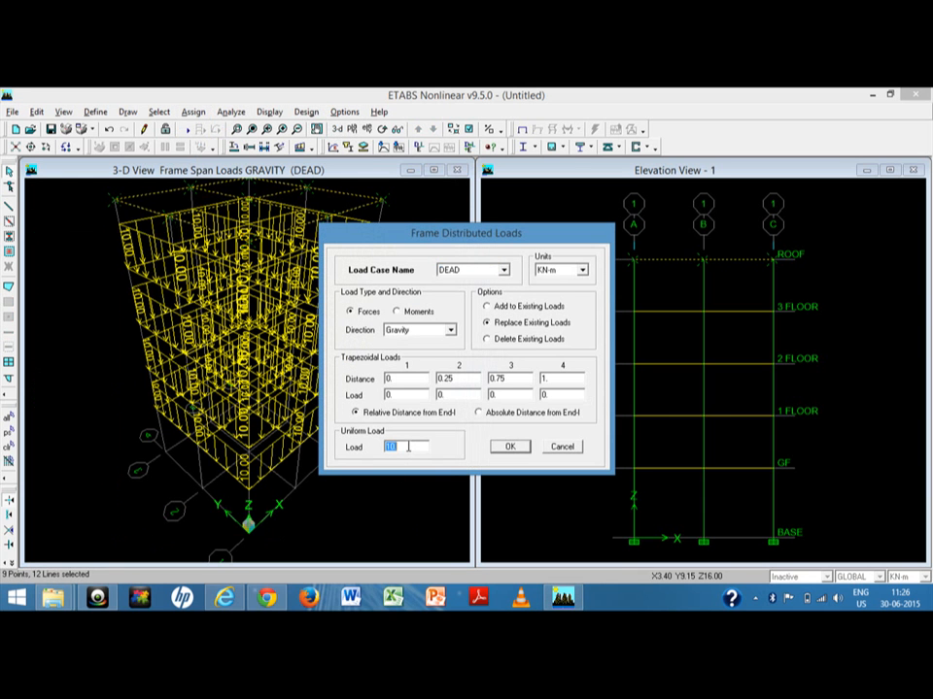
text(5)
click(512, 447)
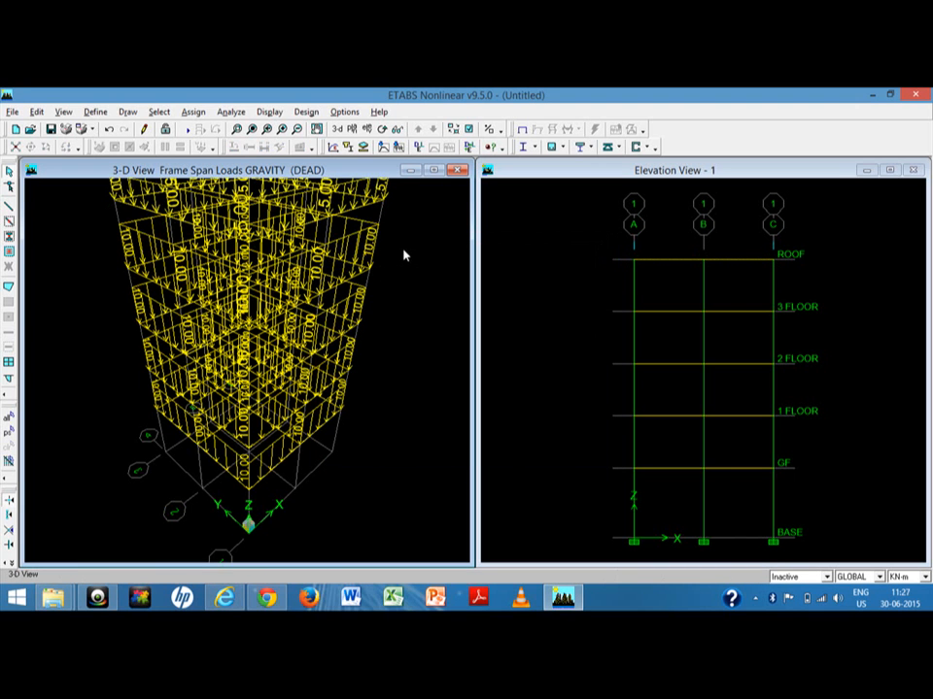
Clear the frame load display and show all columns, slabs and supports again in the 3-D view.
scroll(400, 272, down, 2)
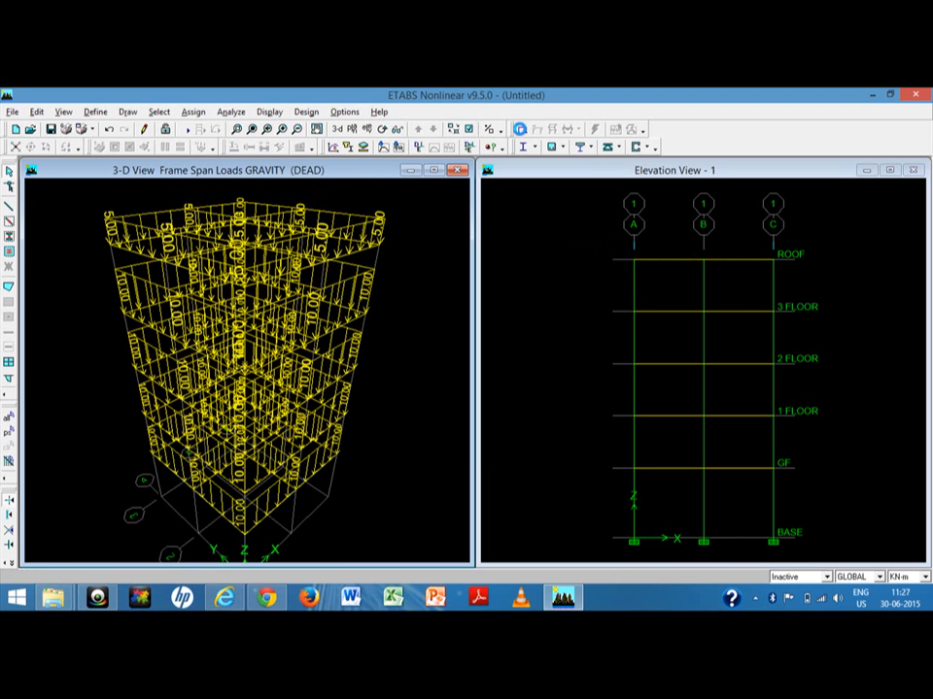
click(520, 129)
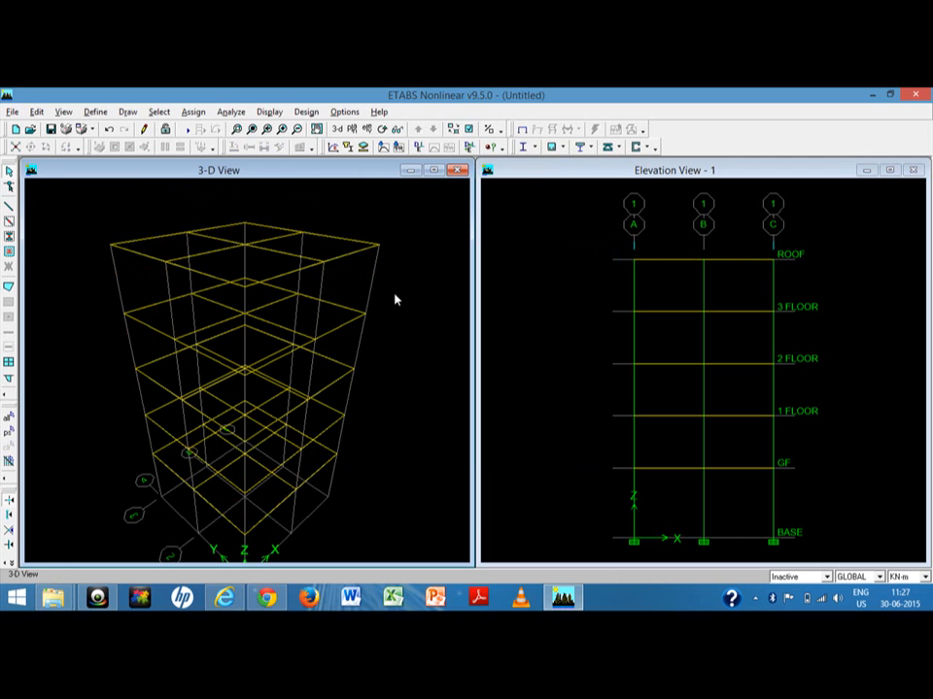
key(alt+v)
key(w)
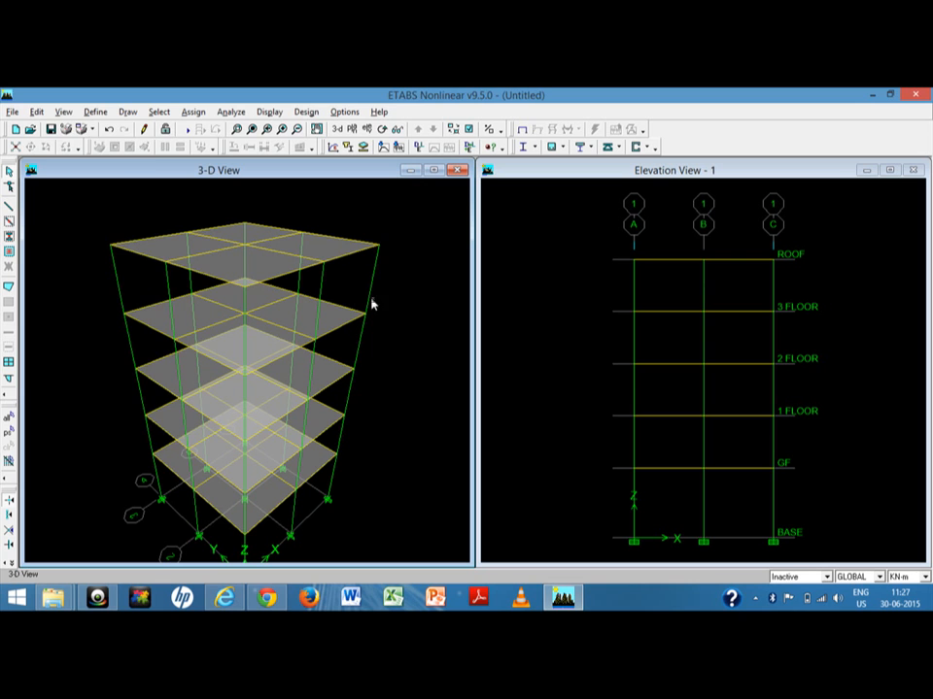
click(63, 112)
click(374, 308)
Select the whole model and assign a uniform DEAD gravity surface load of 1 to the slabs, in KN-m units.
drag(79, 206, 420, 559)
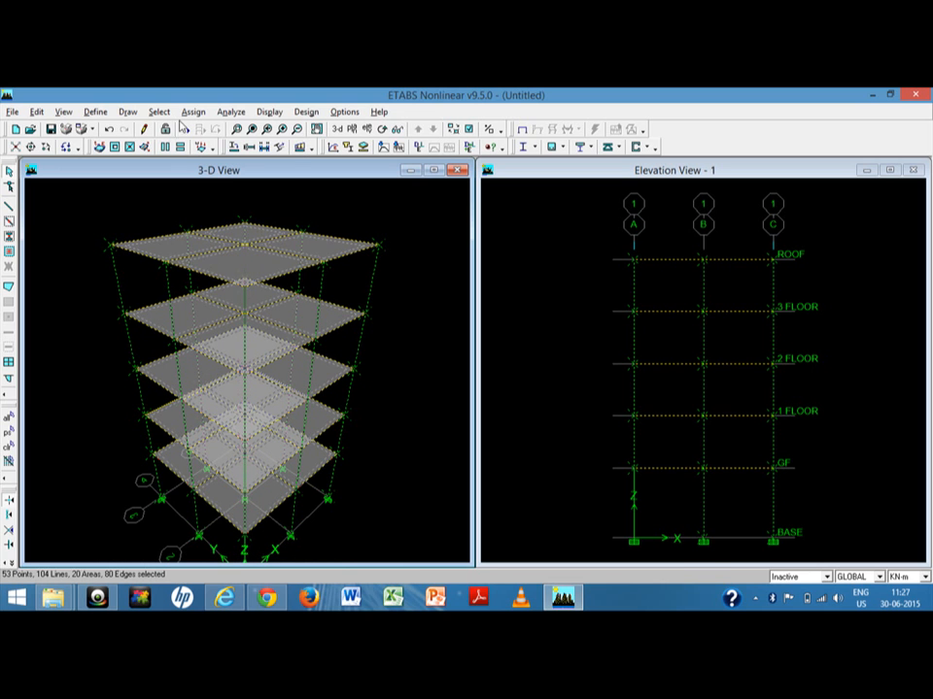
click(194, 112)
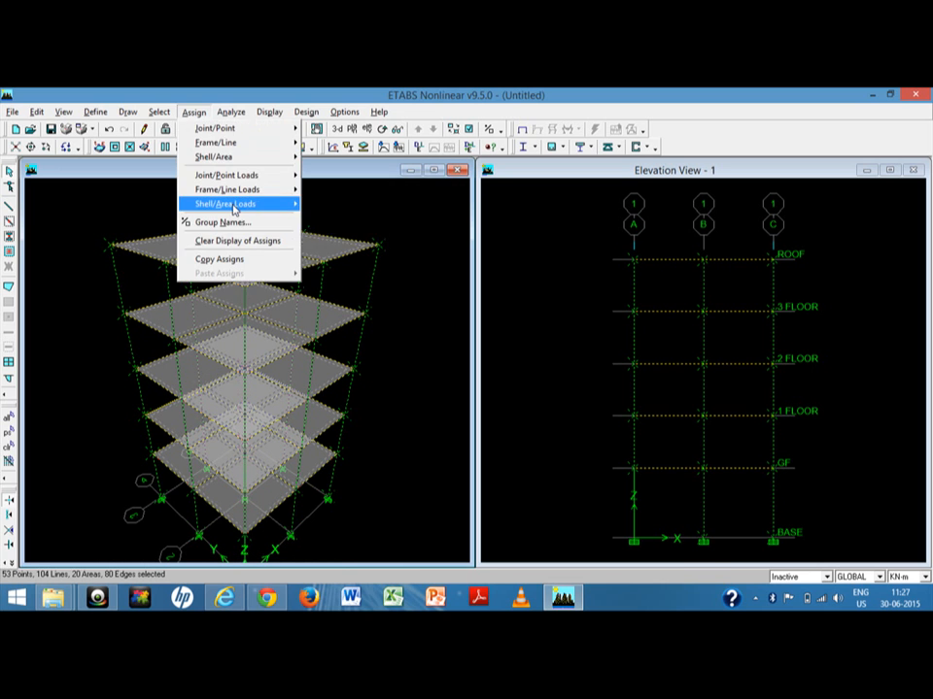
mouse_move(238, 204)
click(331, 205)
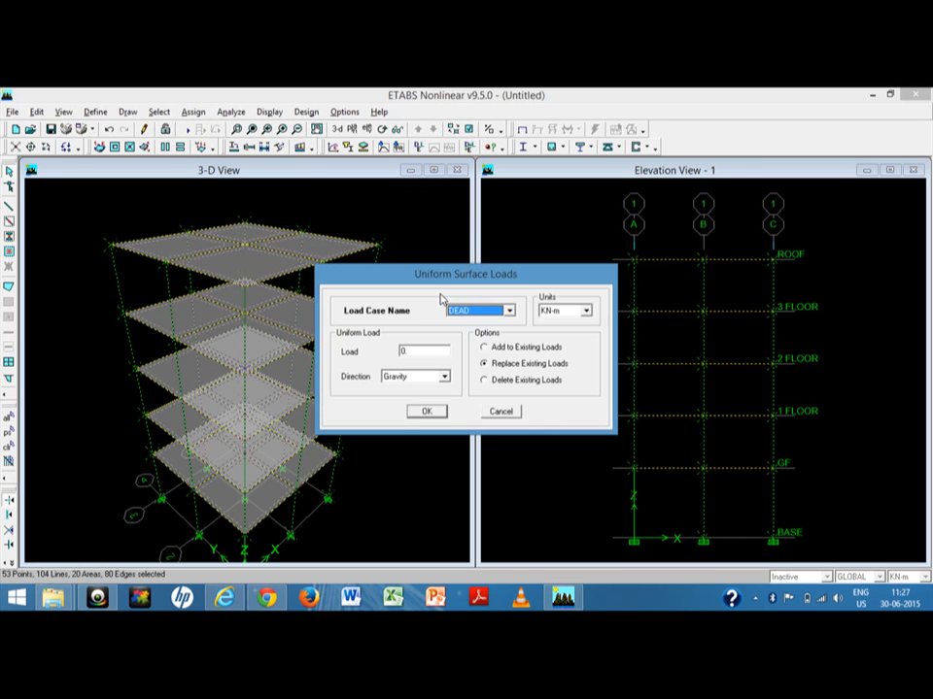
double_click(425, 350)
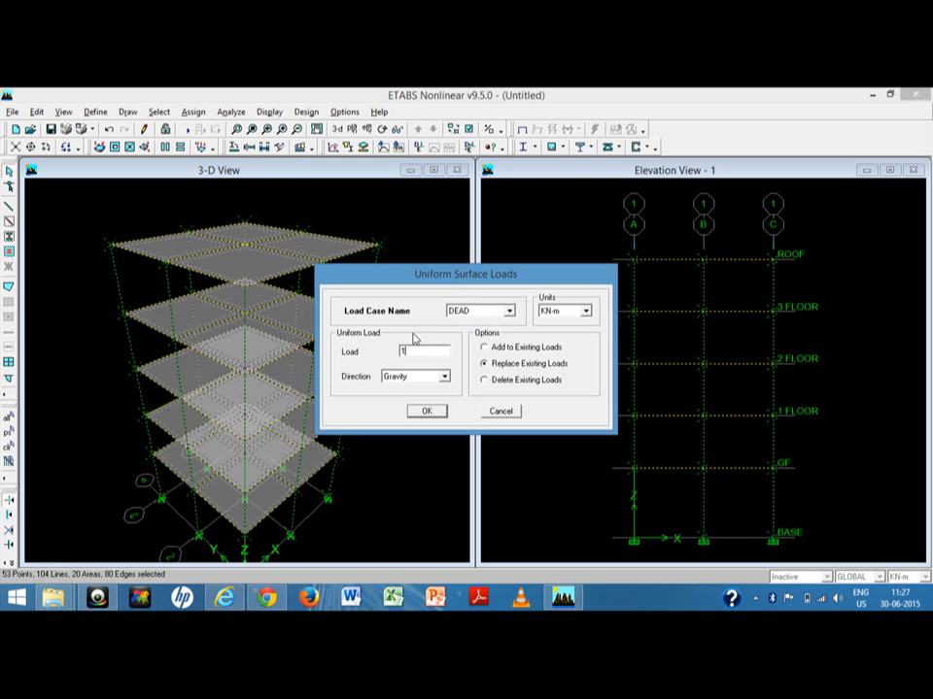
click(424, 412)
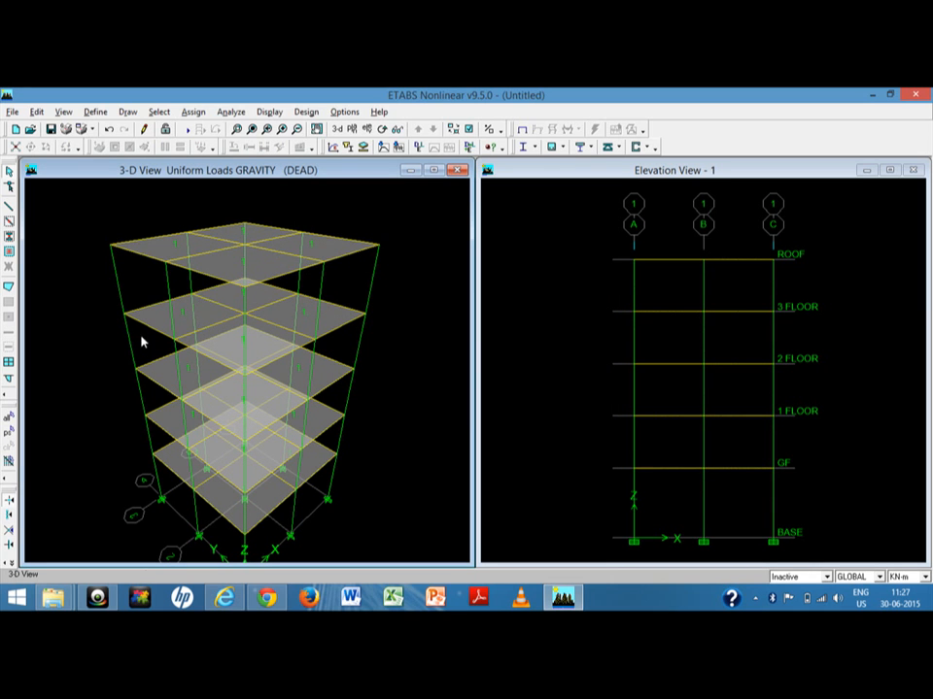
Restore the previous selection, assign a uniform gravity surface load in the LIVE case to all slabs, and clear the load display.
click(11, 434)
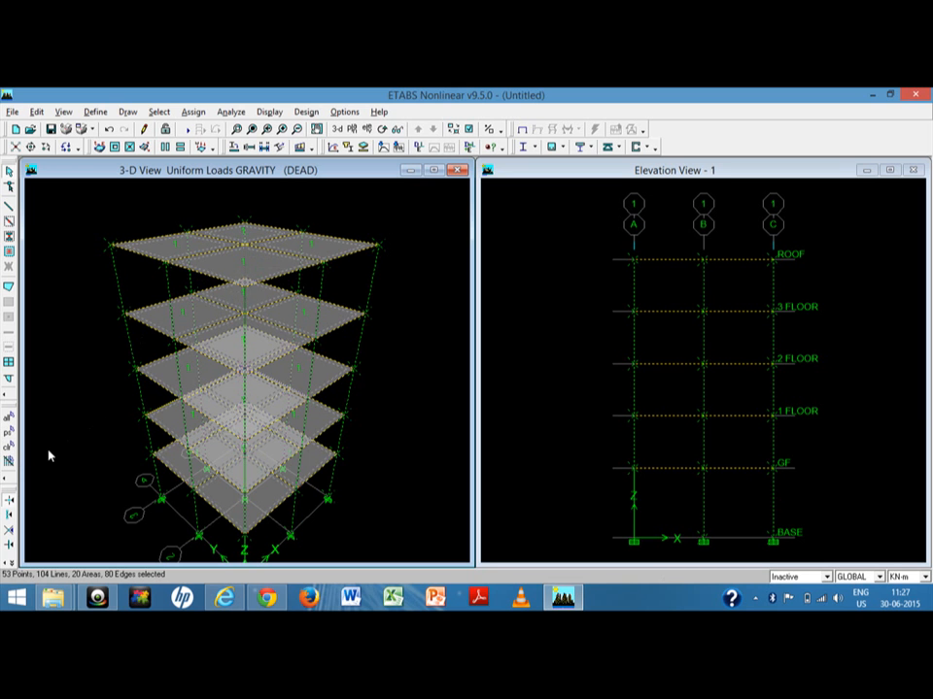
click(202, 114)
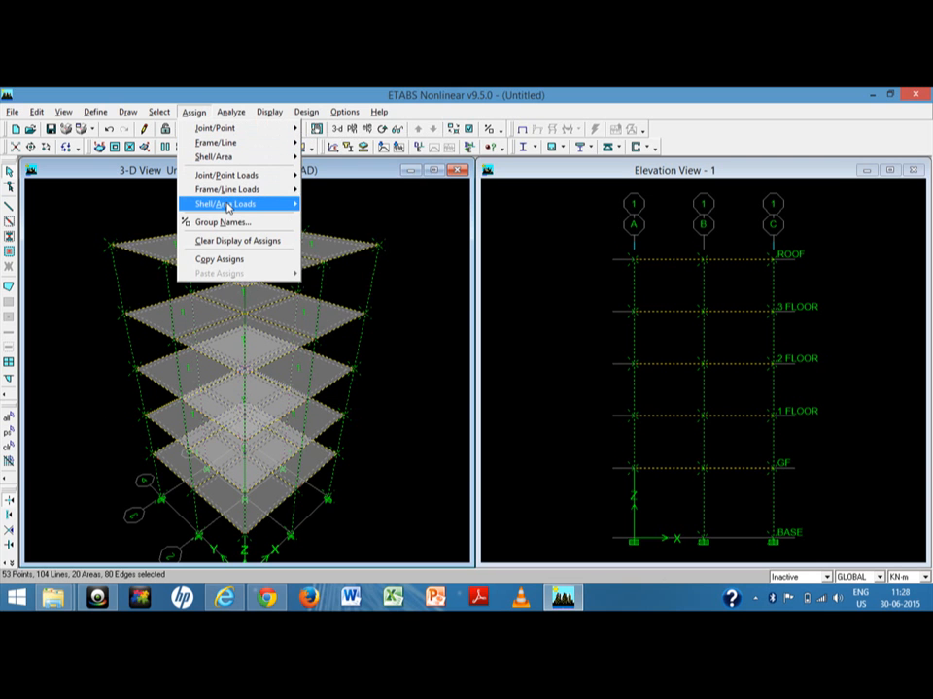
mouse_move(226, 204)
click(330, 204)
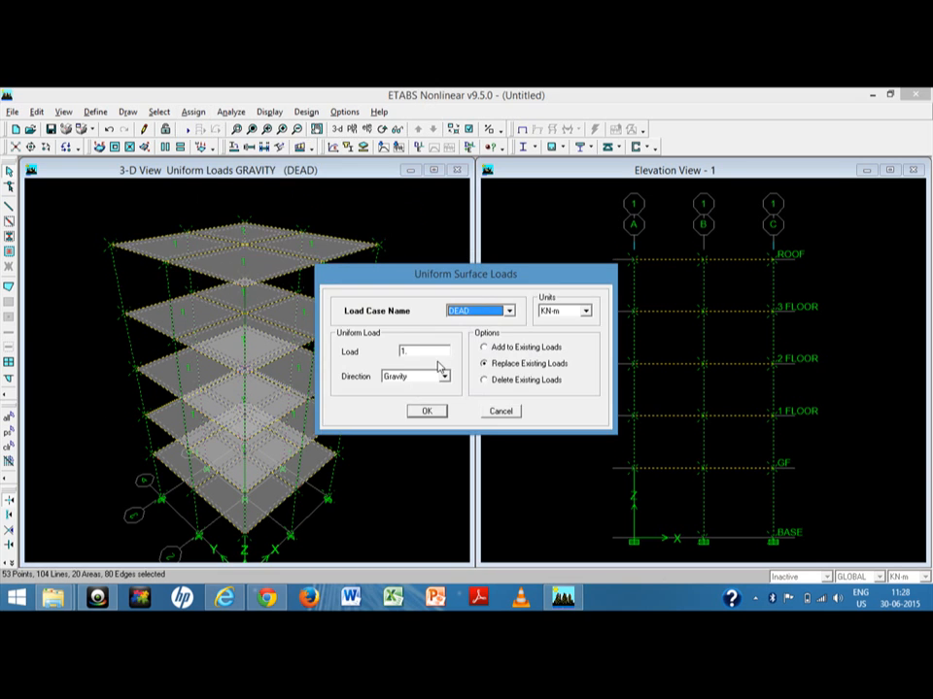
click(469, 311)
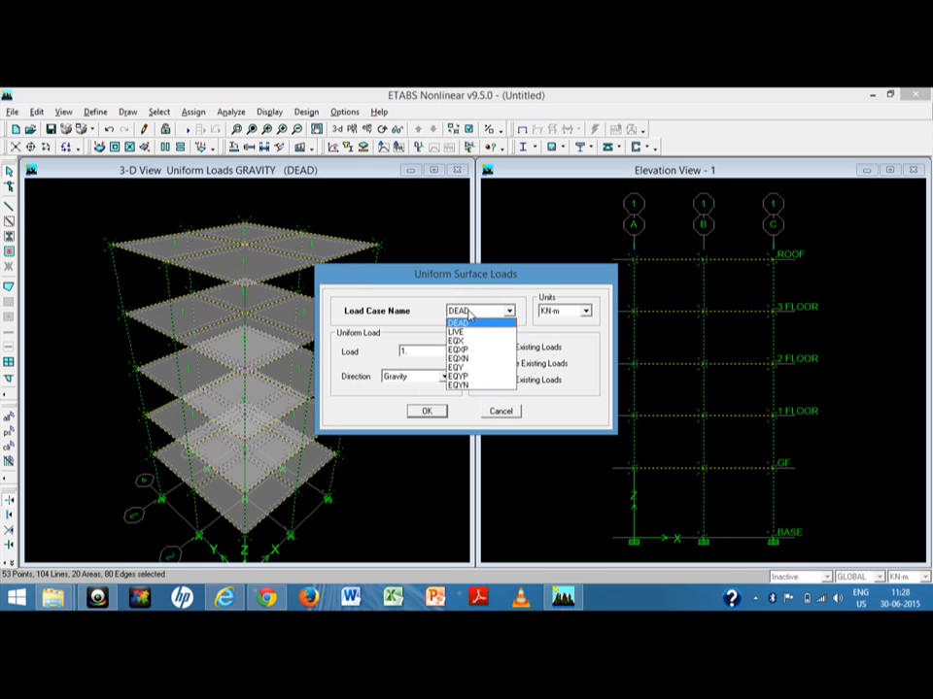
click(464, 333)
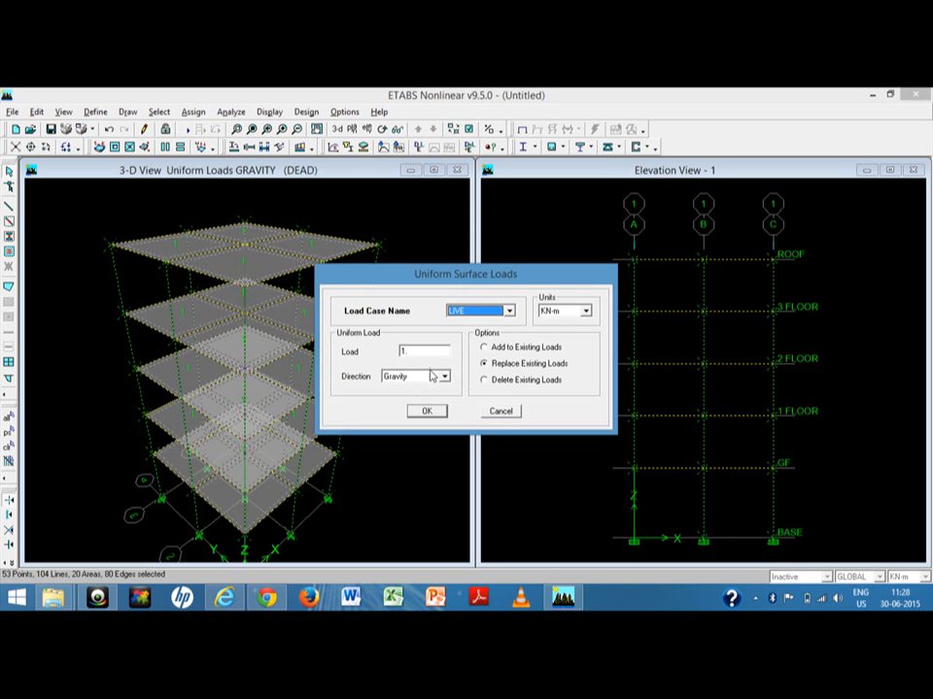
double_click(421, 354)
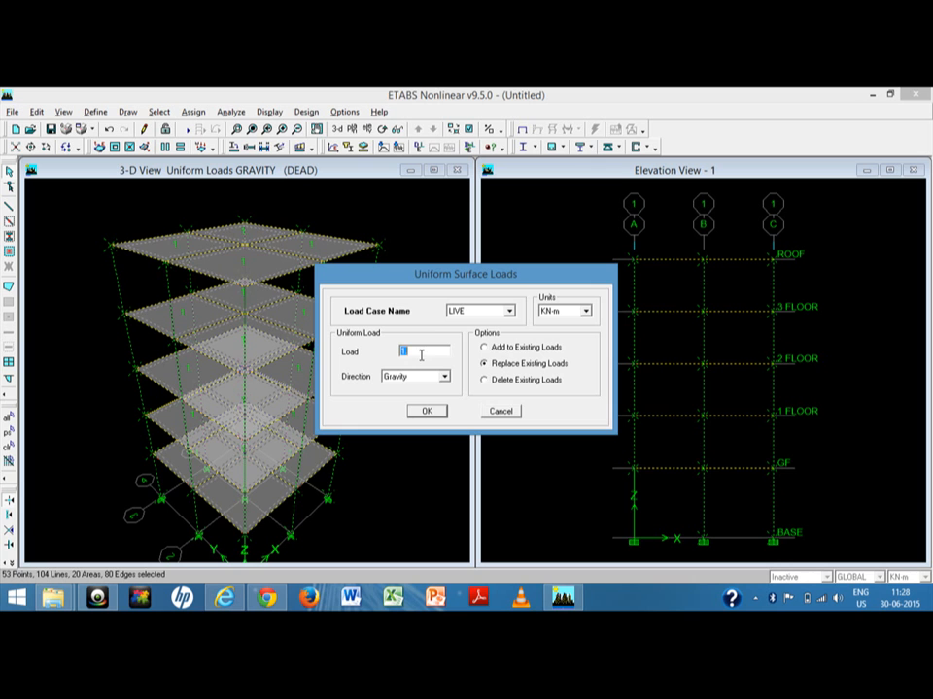
click(426, 411)
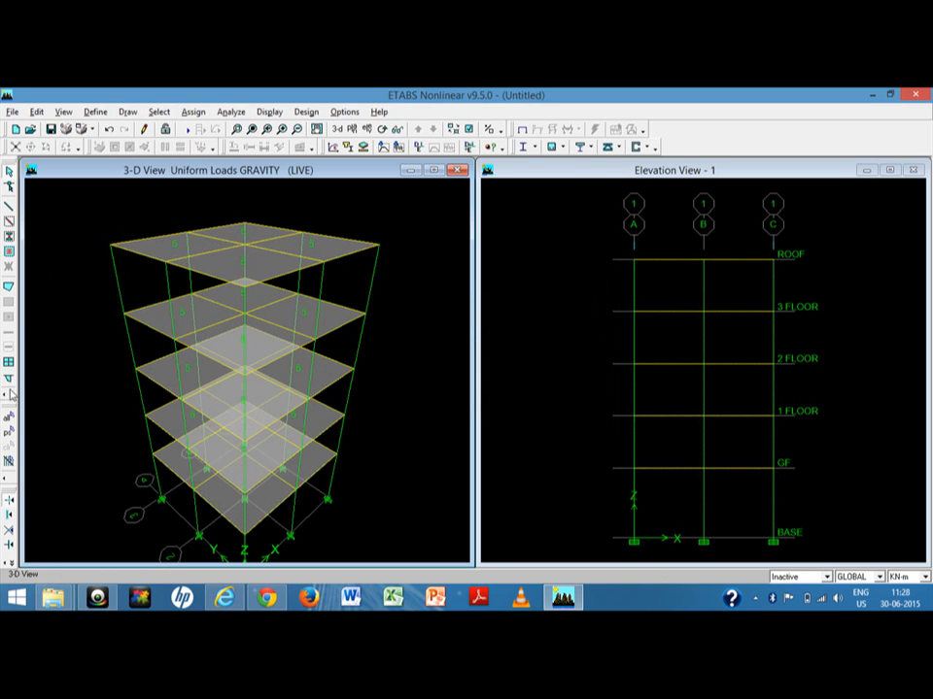
click(524, 132)
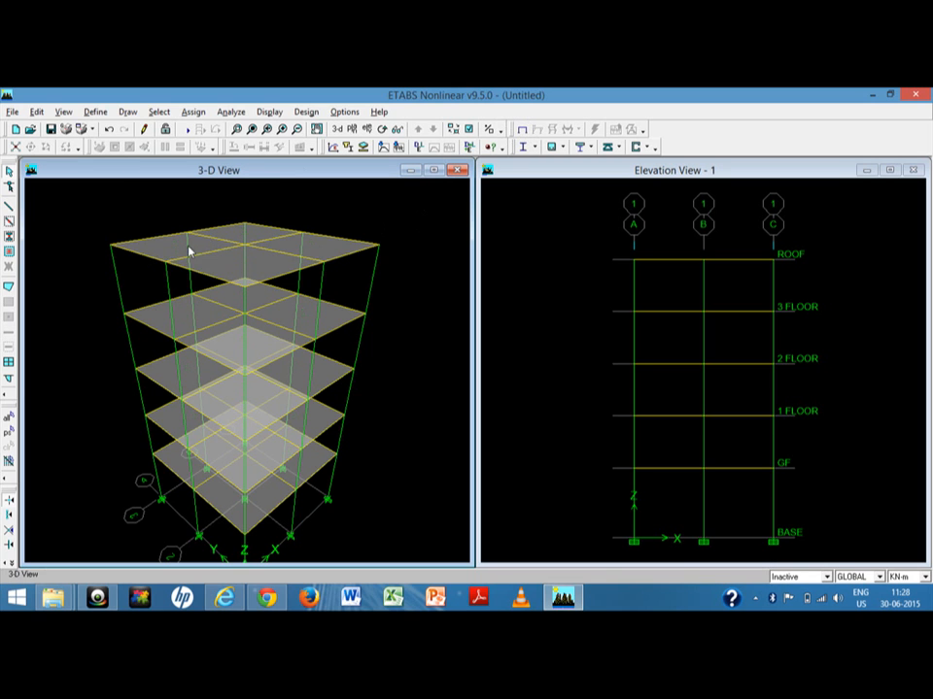
Define the mass source from loads and add the DEAD load with a multiplier of 1.
click(96, 113)
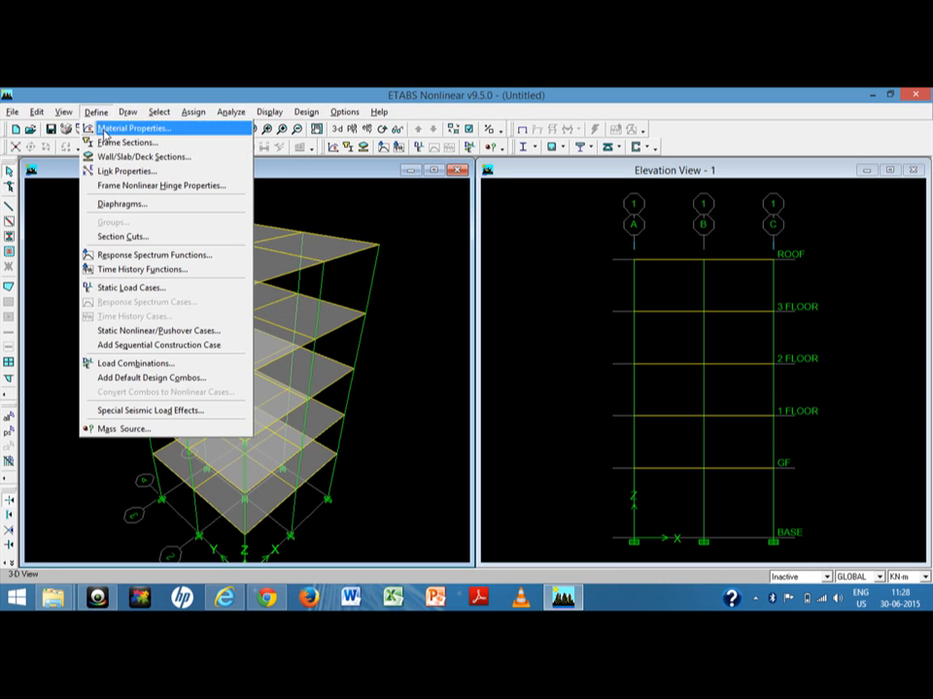
click(124, 430)
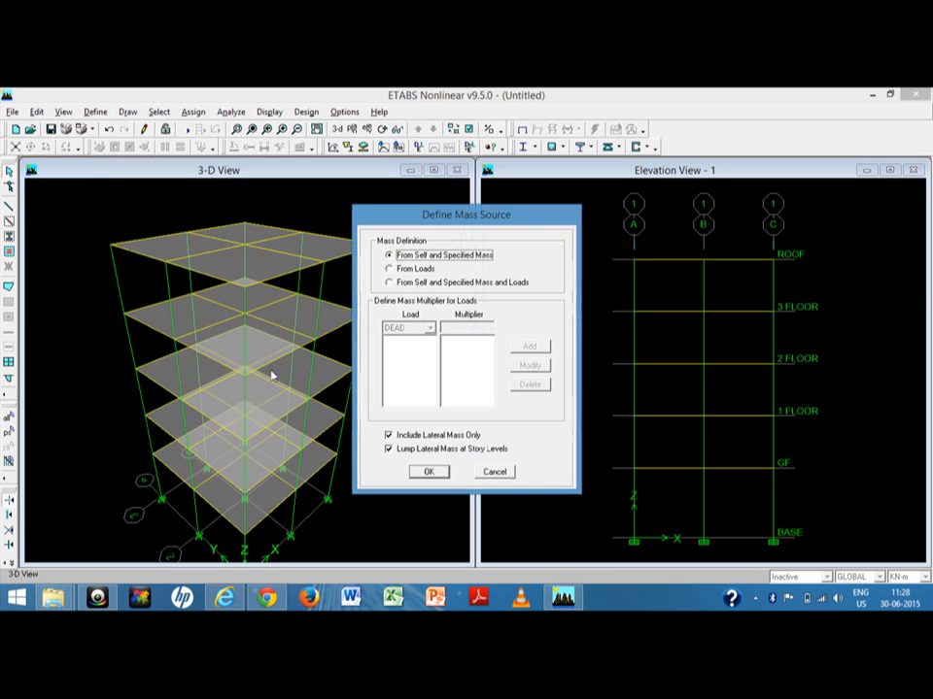
click(412, 270)
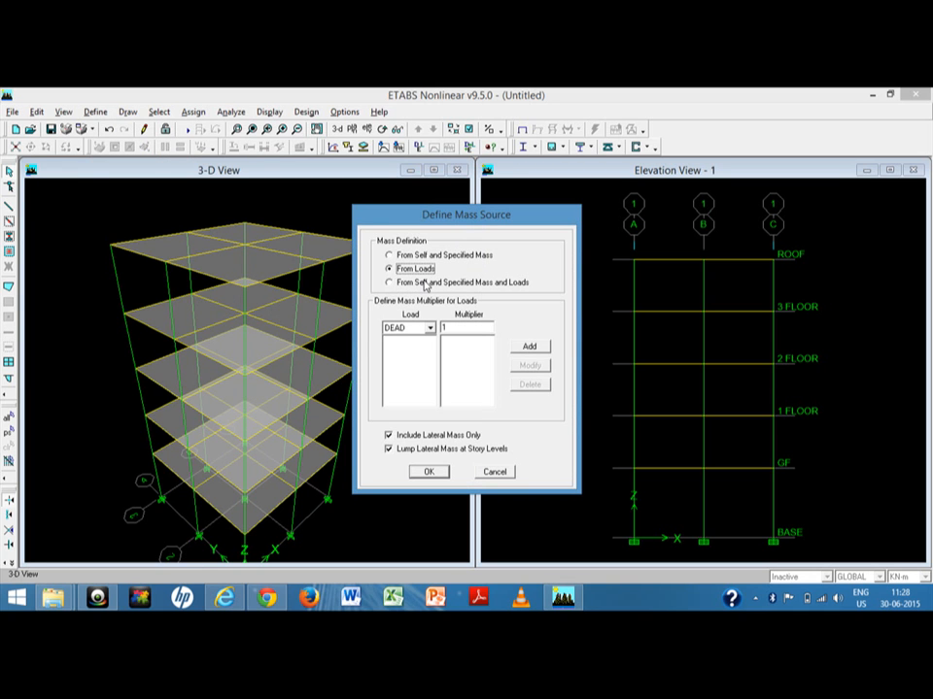
click(424, 283)
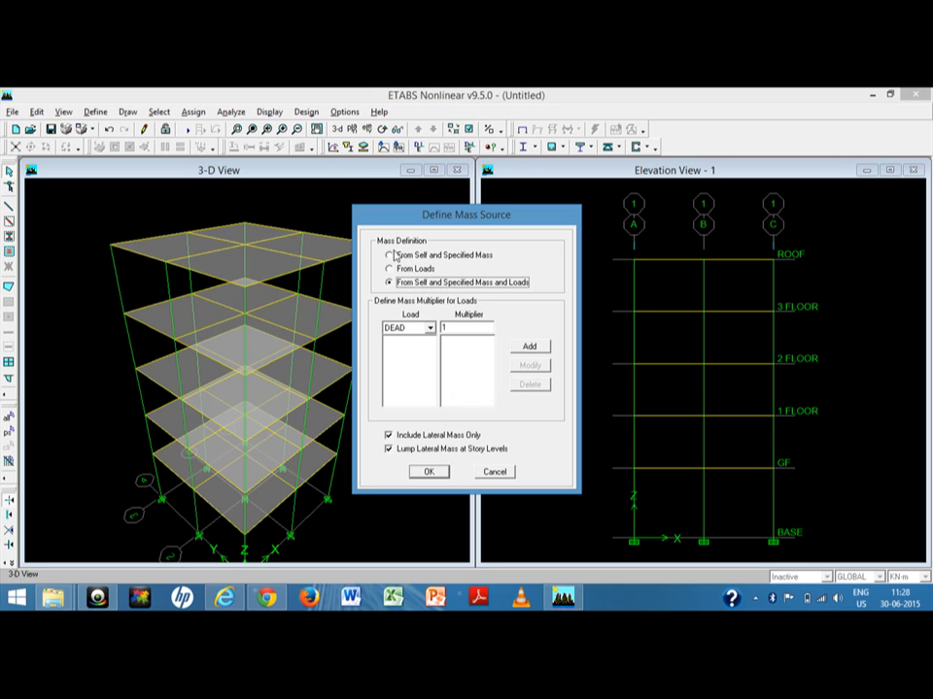
click(416, 270)
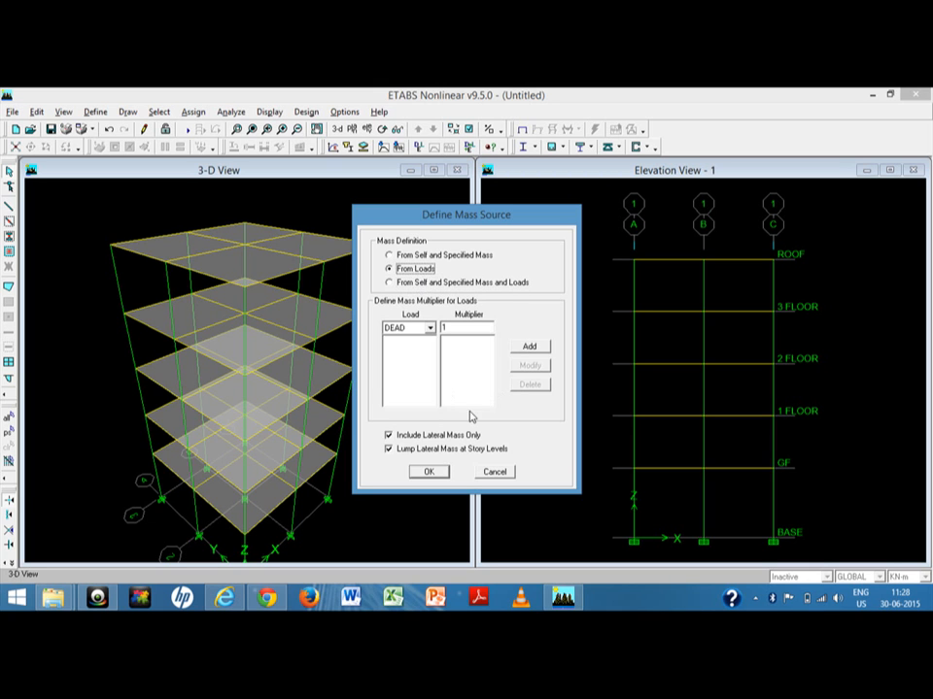
click(529, 348)
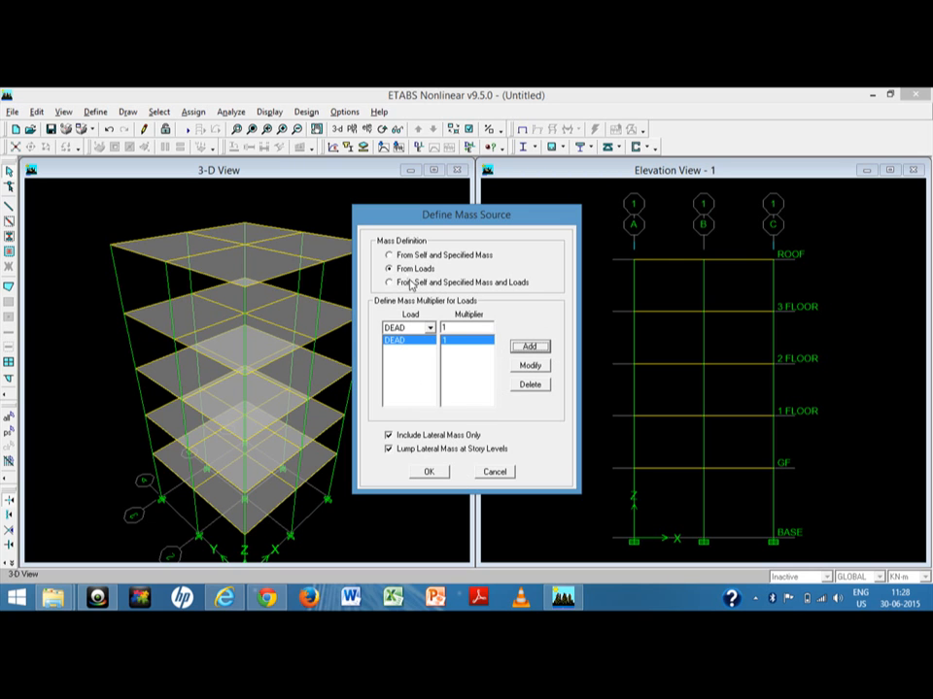
Add the LIVE load with its reduced multiplier to the mass source and accept the definition.
click(429, 327)
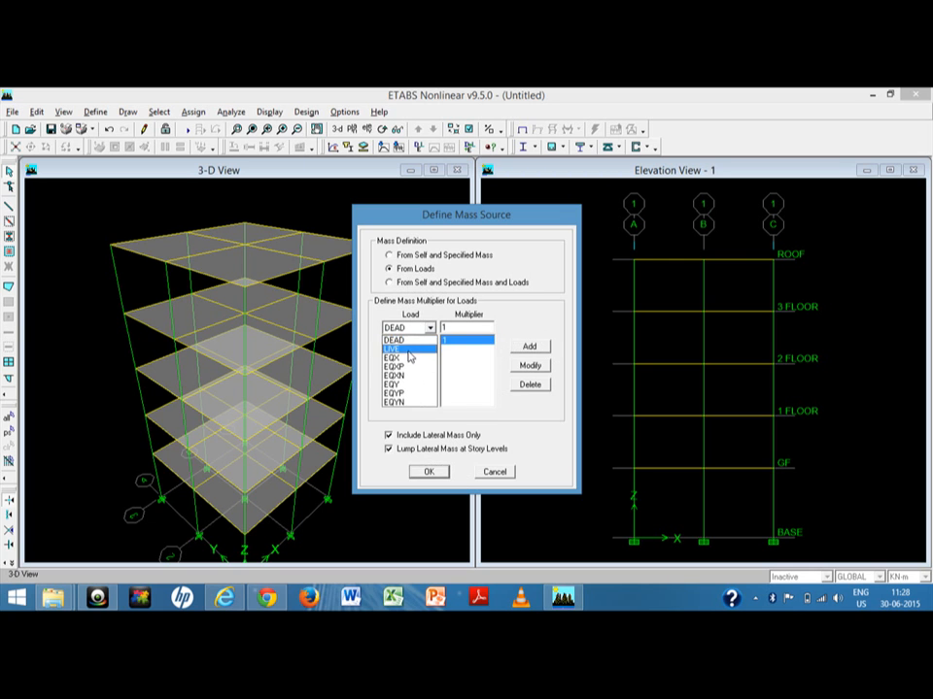
click(406, 349)
double_click(453, 328)
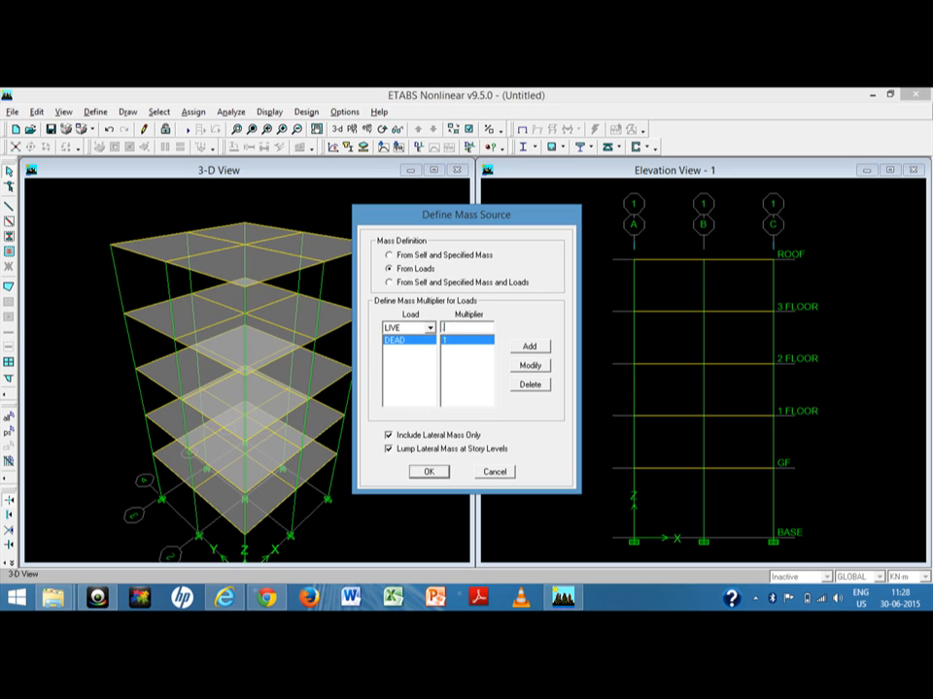
click(524, 347)
click(427, 473)
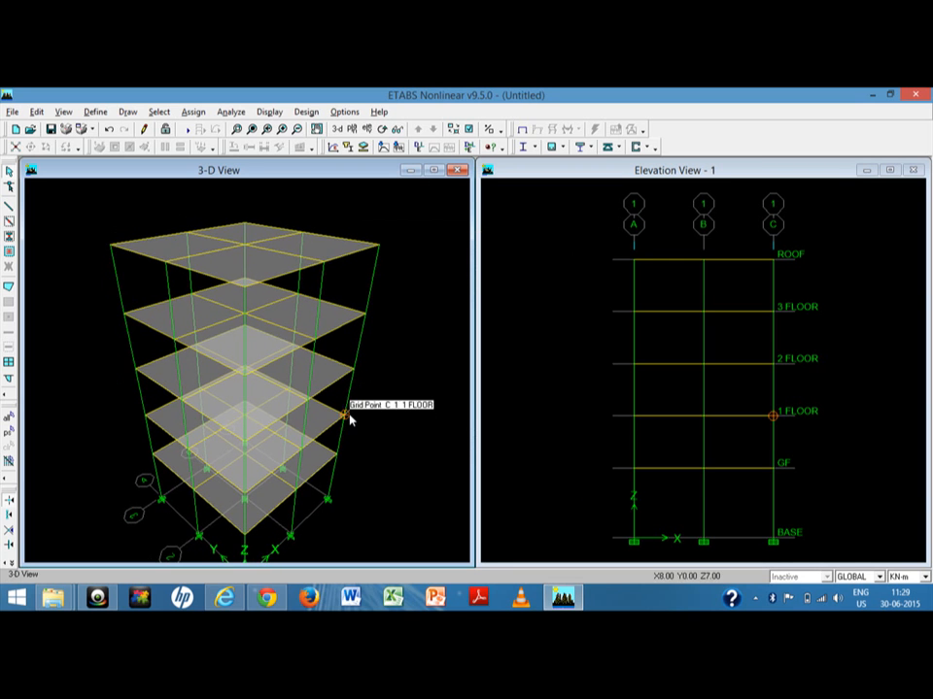
Create a load combination named ULS001 of type ADD containing the DEAD static load with scale factor 1.5.
click(95, 112)
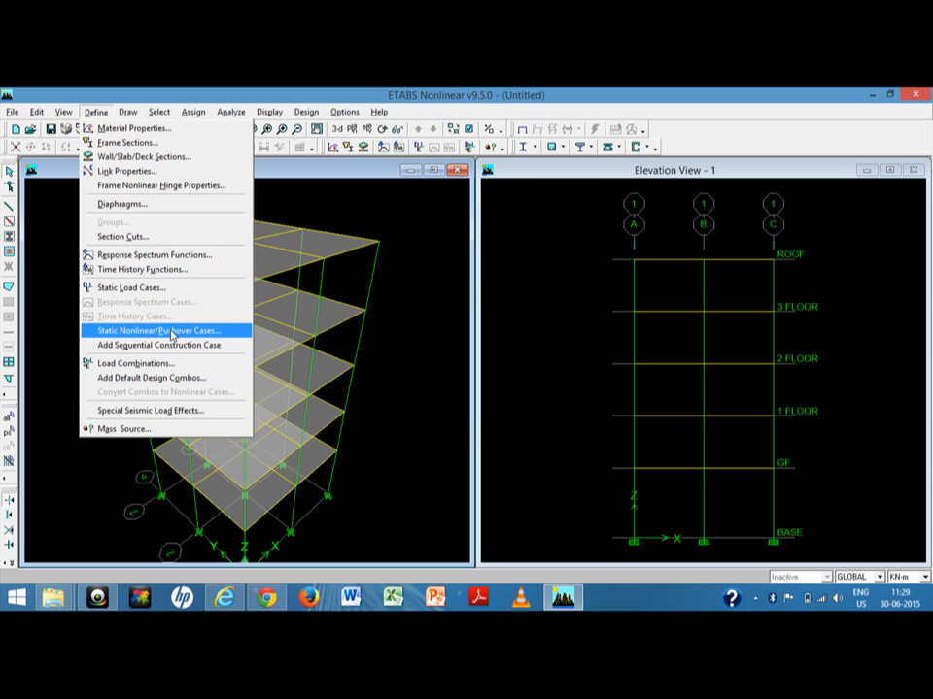
click(161, 365)
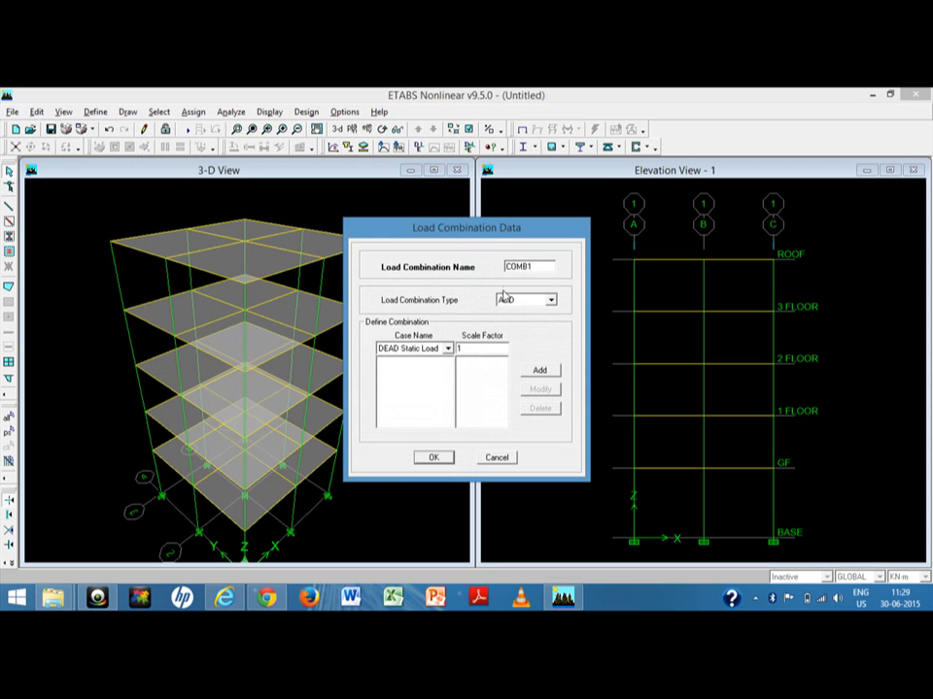
drag(537, 267, 510, 267)
text(ULS001)
click(551, 302)
click(551, 302)
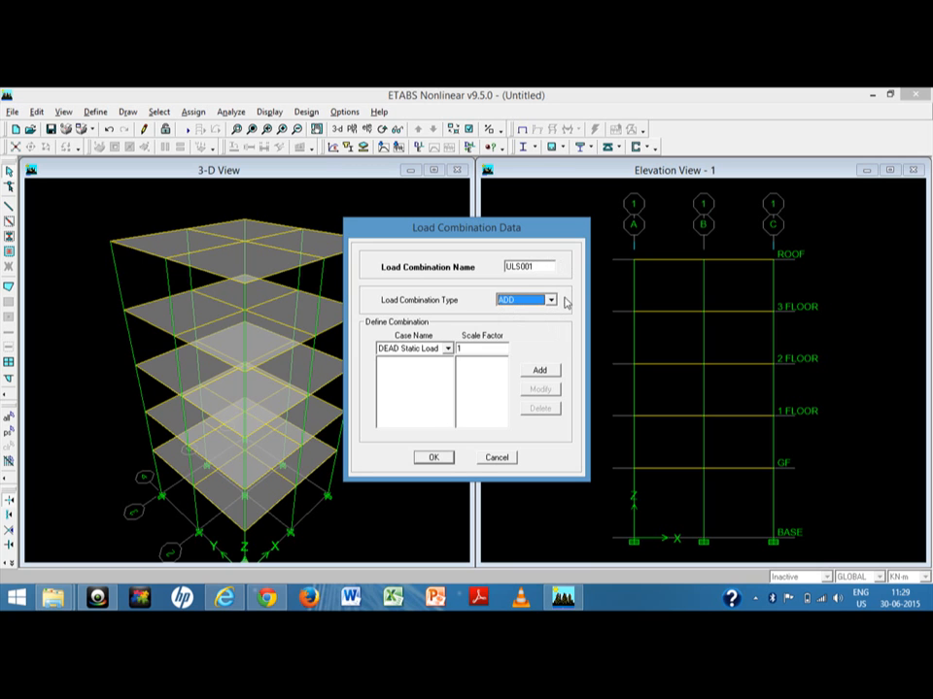
click(542, 371)
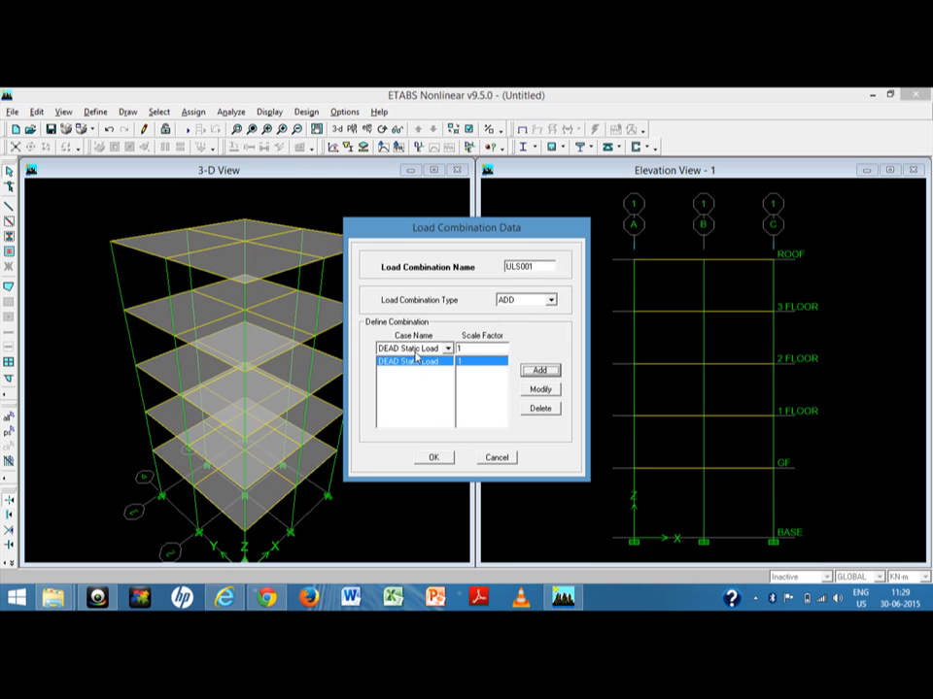
double_click(470, 350)
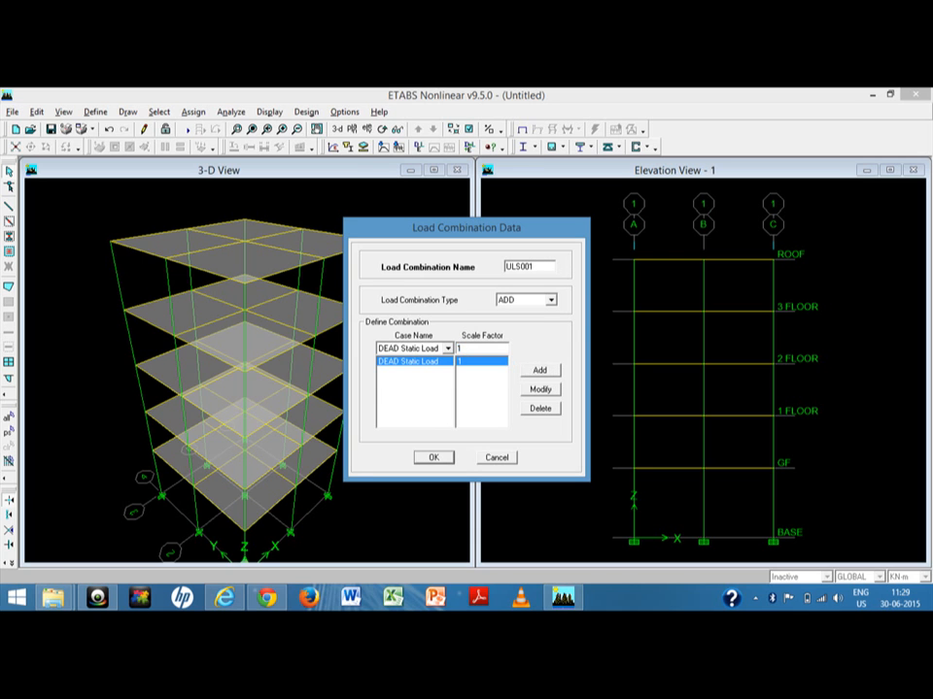
click(539, 371)
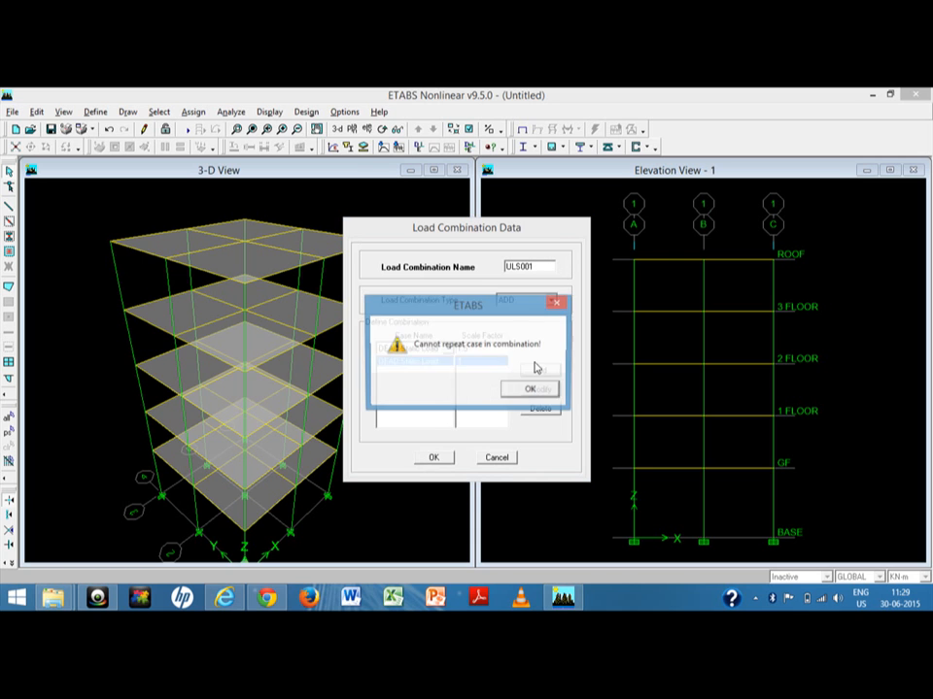
click(518, 397)
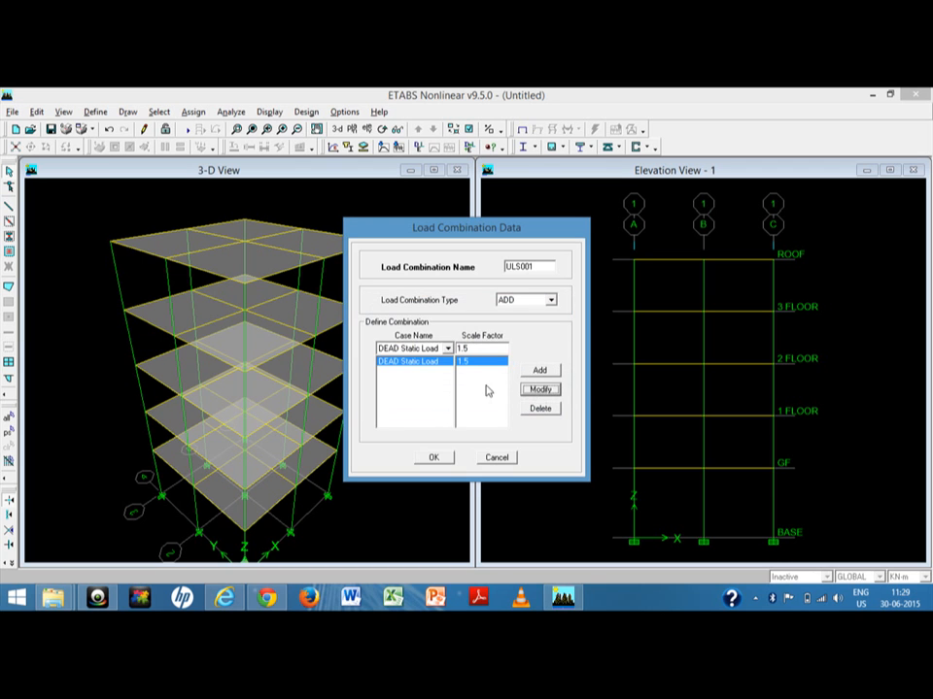
click(406, 349)
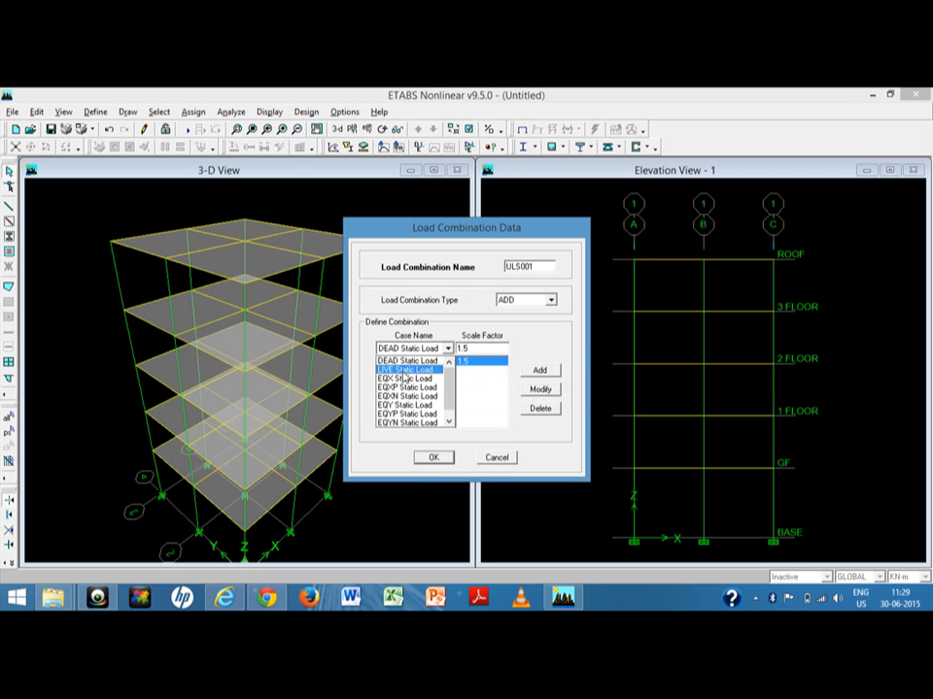
click(404, 370)
click(540, 389)
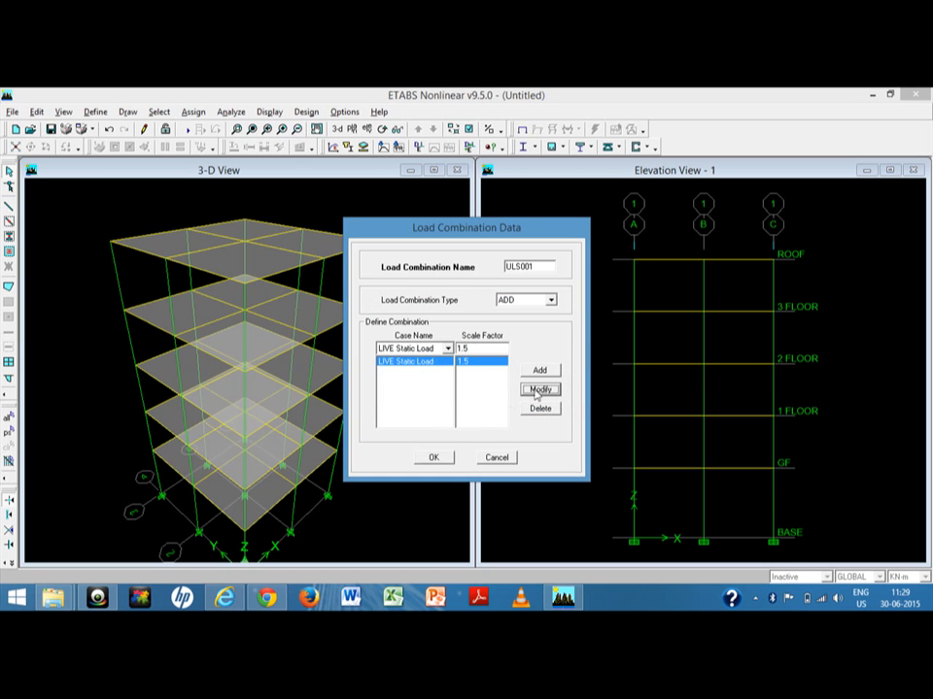
click(427, 349)
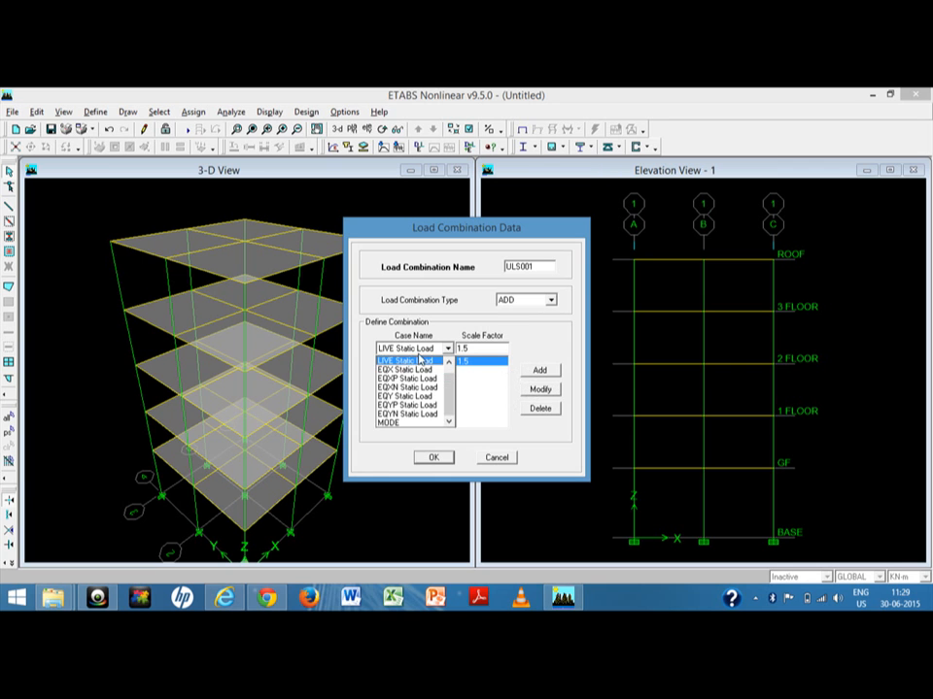
click(414, 363)
click(415, 352)
scroll(407, 391, up, 1)
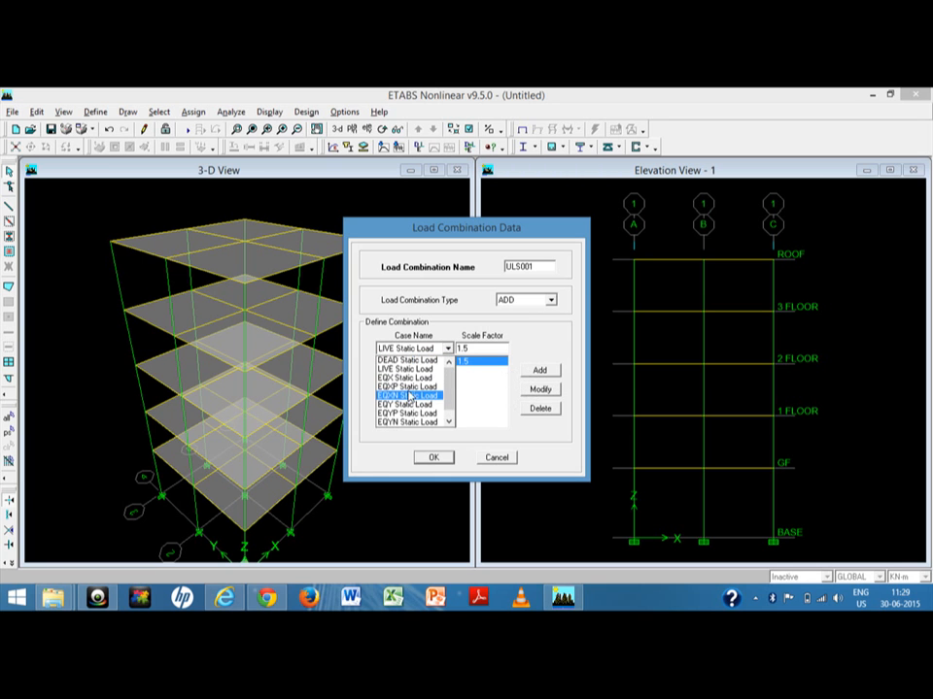
click(416, 361)
click(540, 370)
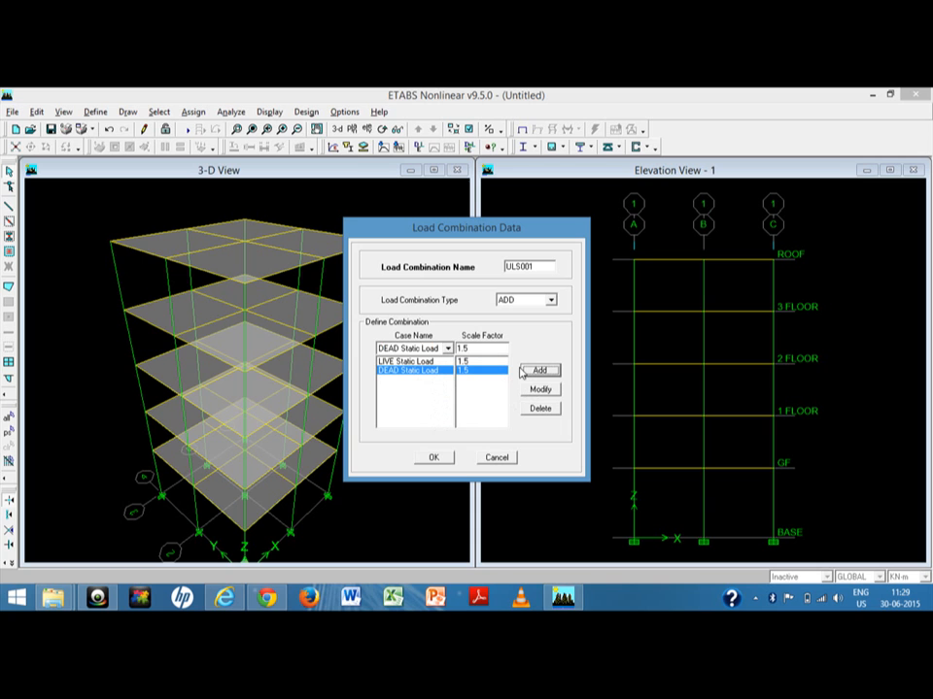
click(436, 361)
click(539, 408)
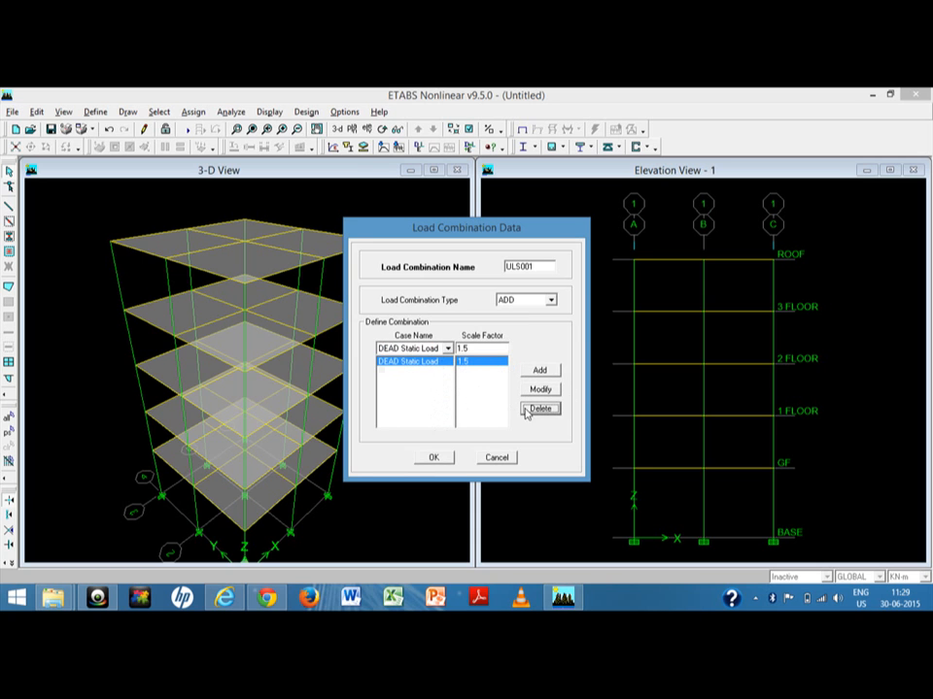
Add the LIVE static load with scale factor 1.5 to ULS001 and accept the combination.
click(420, 351)
click(416, 370)
click(540, 371)
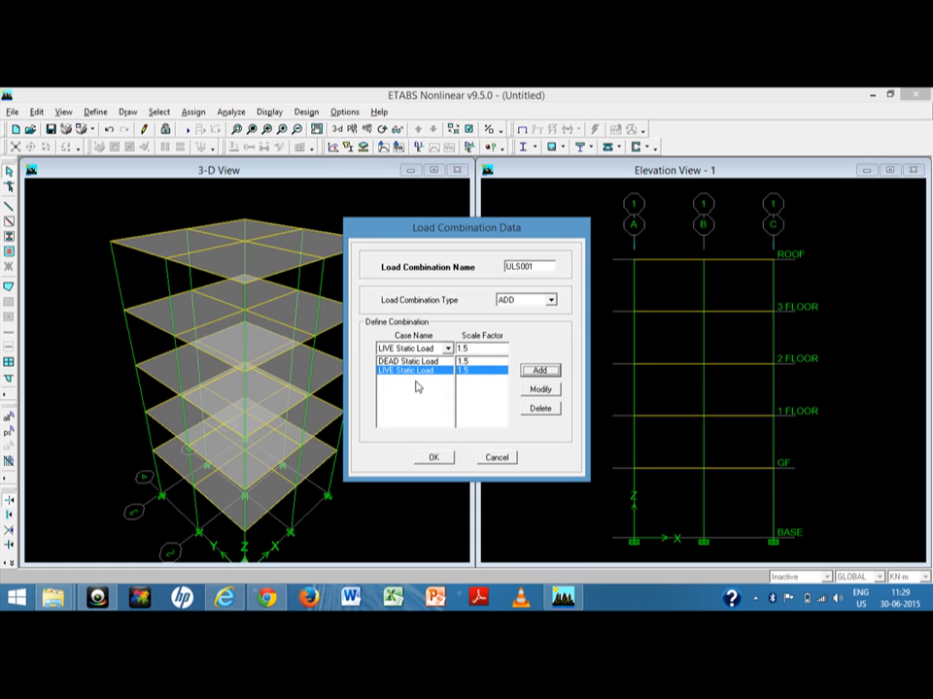
click(431, 456)
Create a second combination named ULS002 with the DEAD and LIVE static loads both scaled by 1.2.
click(528, 314)
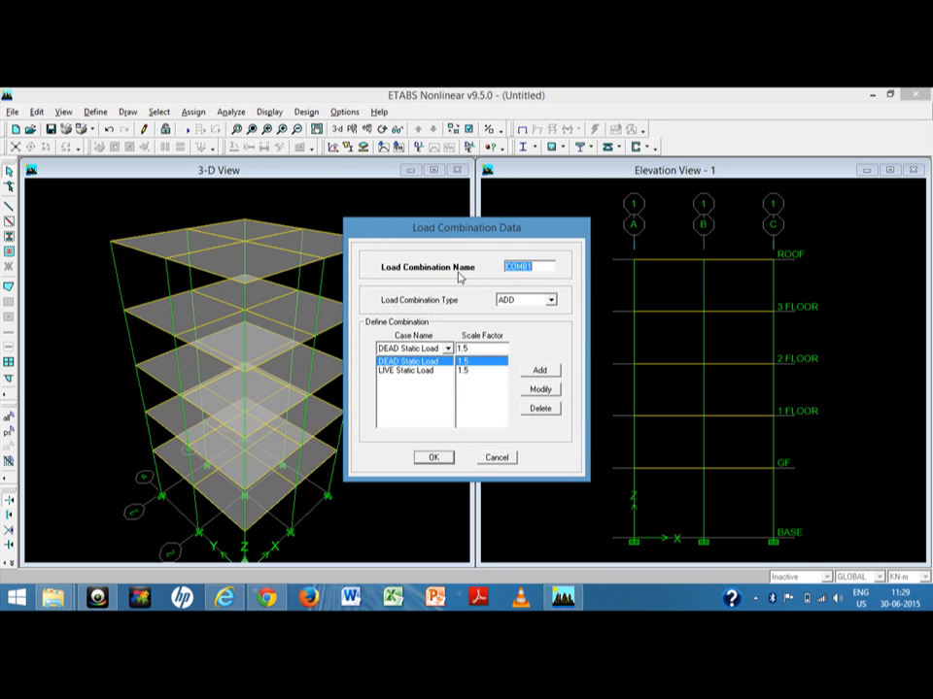
text(U)
text(1)
click(540, 389)
click(409, 371)
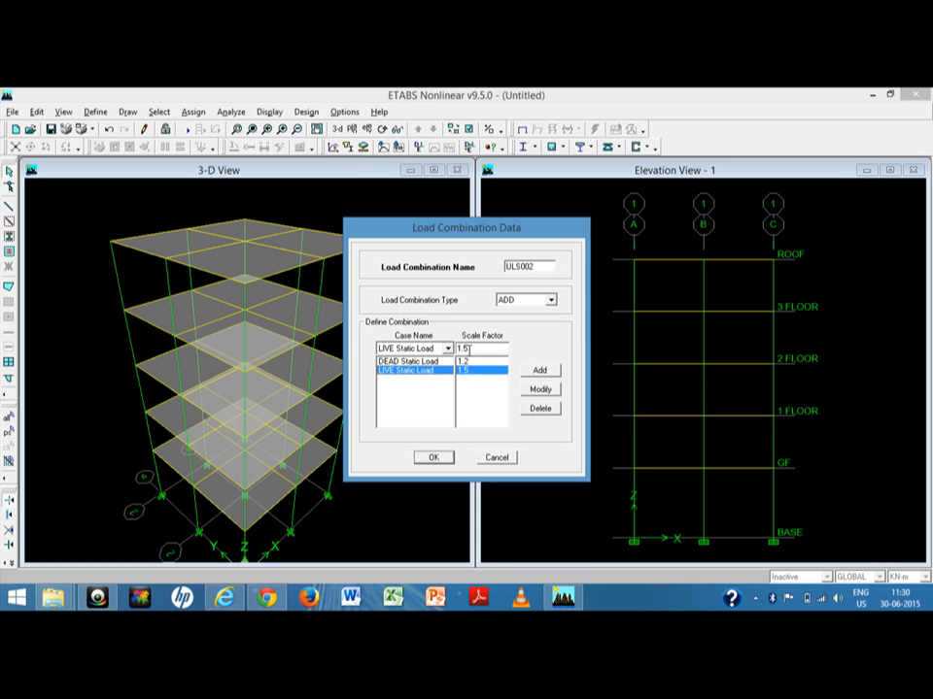
text(1.2)
click(540, 388)
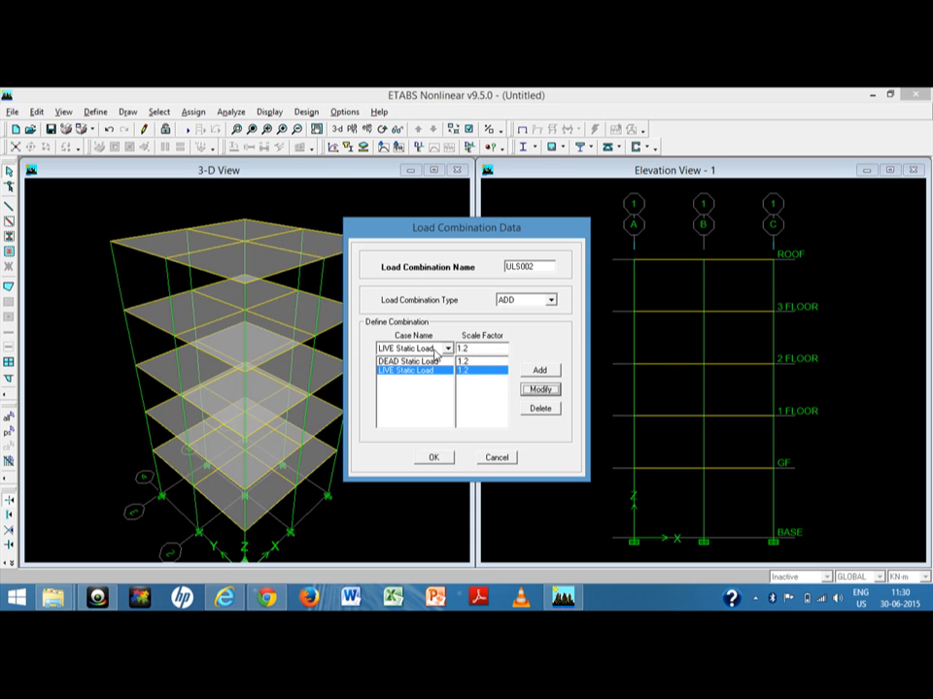
click(436, 353)
click(418, 375)
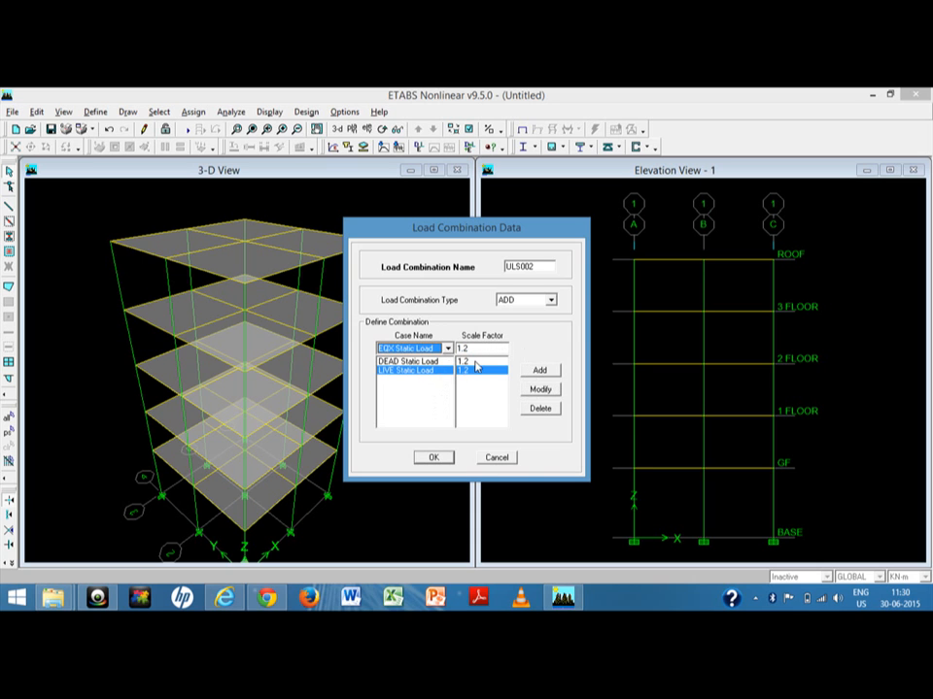
double_click(486, 349)
click(534, 389)
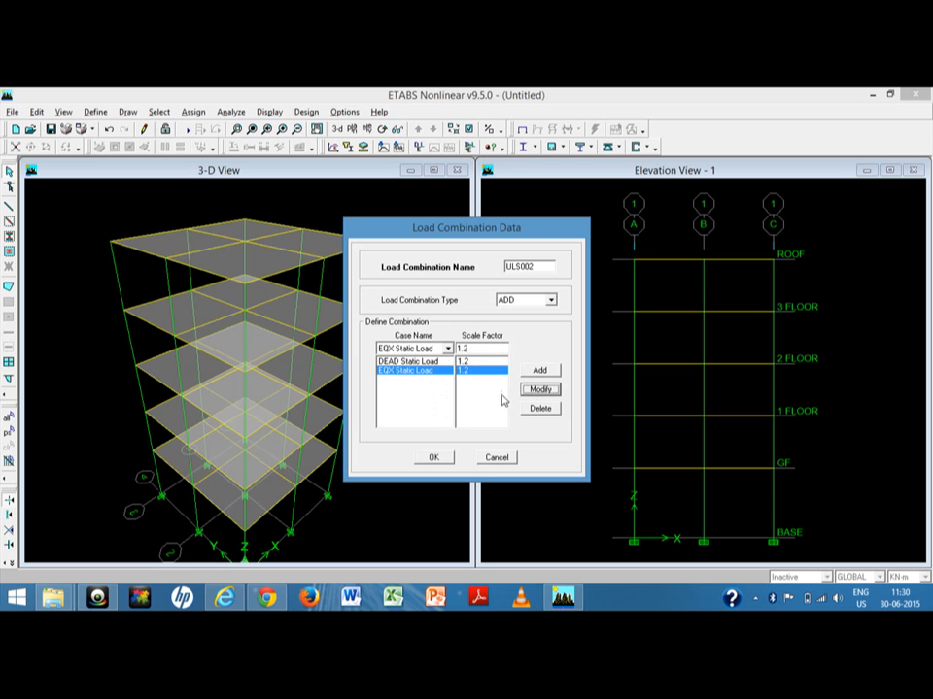
click(408, 349)
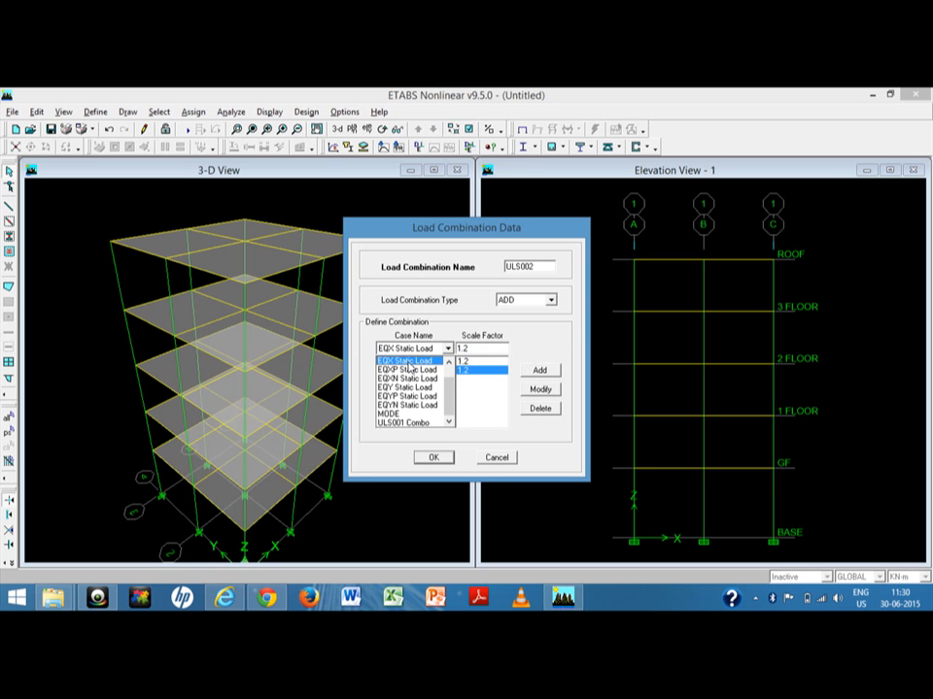
scroll(410, 367, up, 1)
click(408, 370)
click(540, 389)
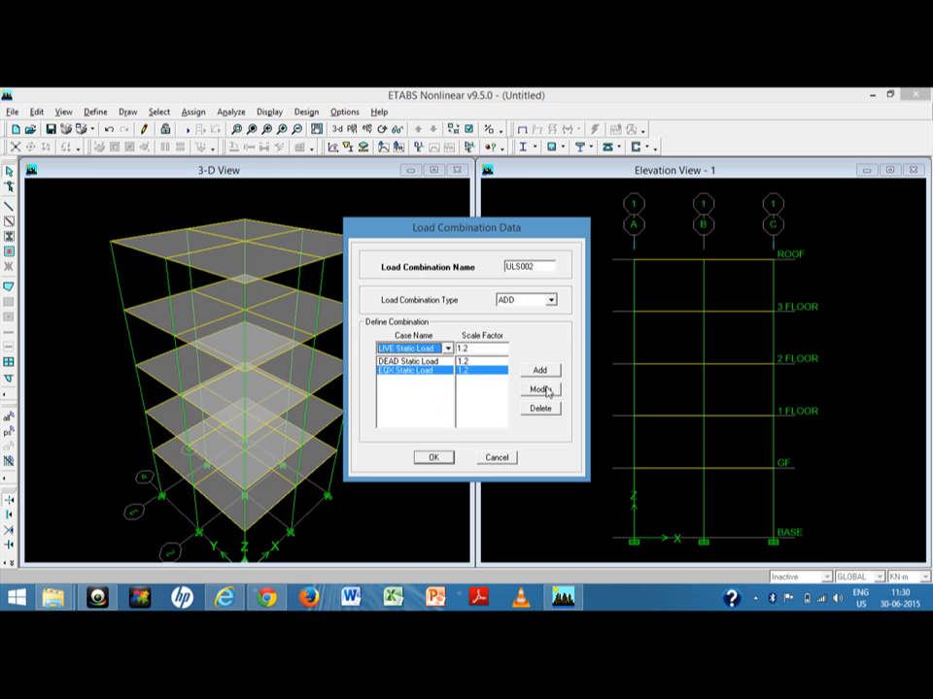
Add the EQX static load with scale factor 1.2 to ULS002 and accept the combination.
click(423, 348)
click(400, 372)
click(540, 370)
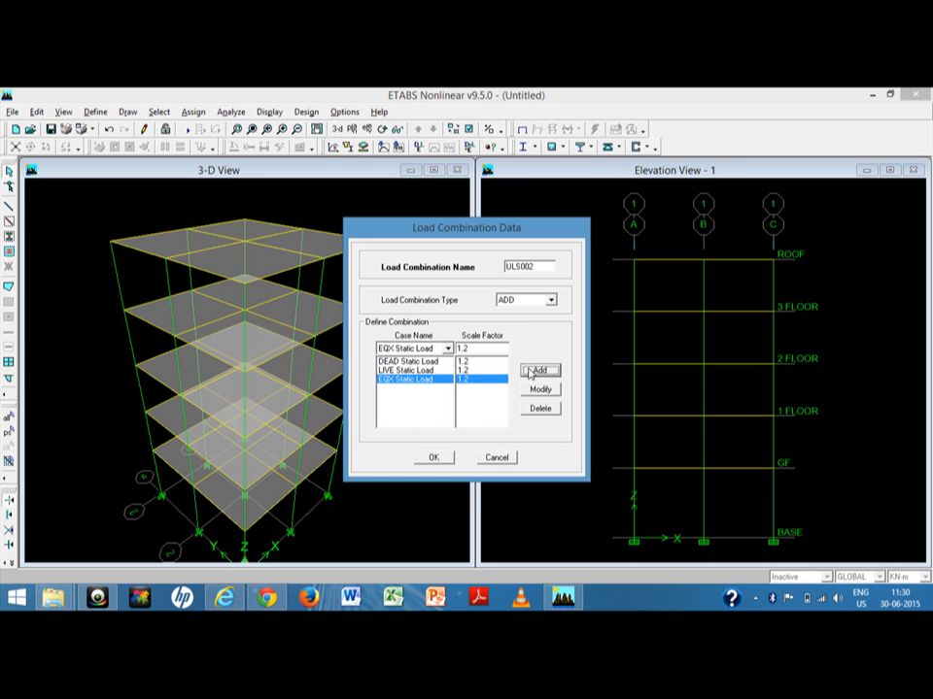
click(434, 457)
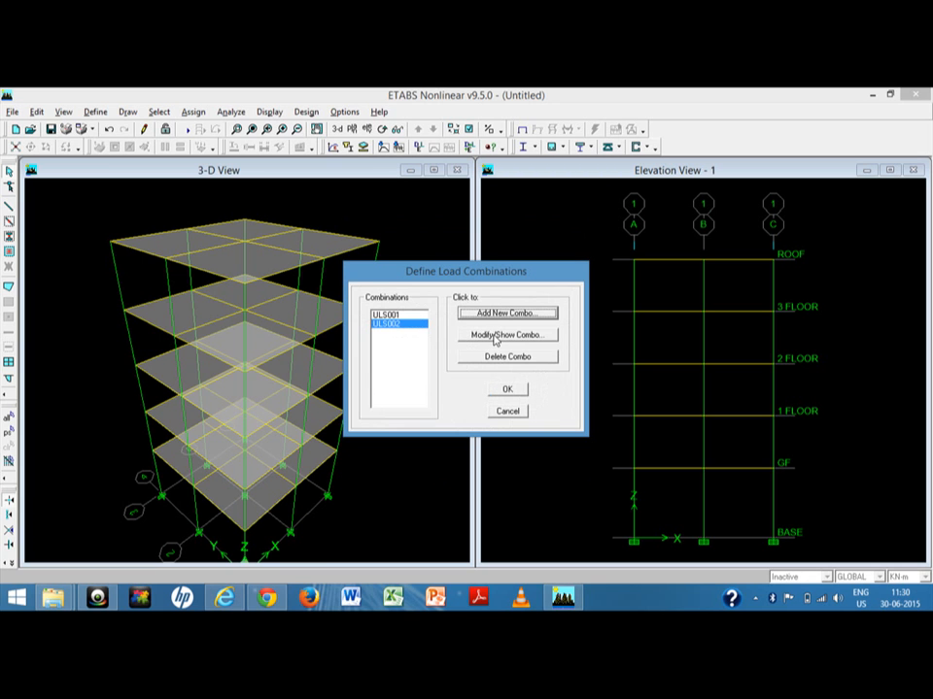
Start a third load combination and set its EQX static load scale factor to -1.2.
click(463, 311)
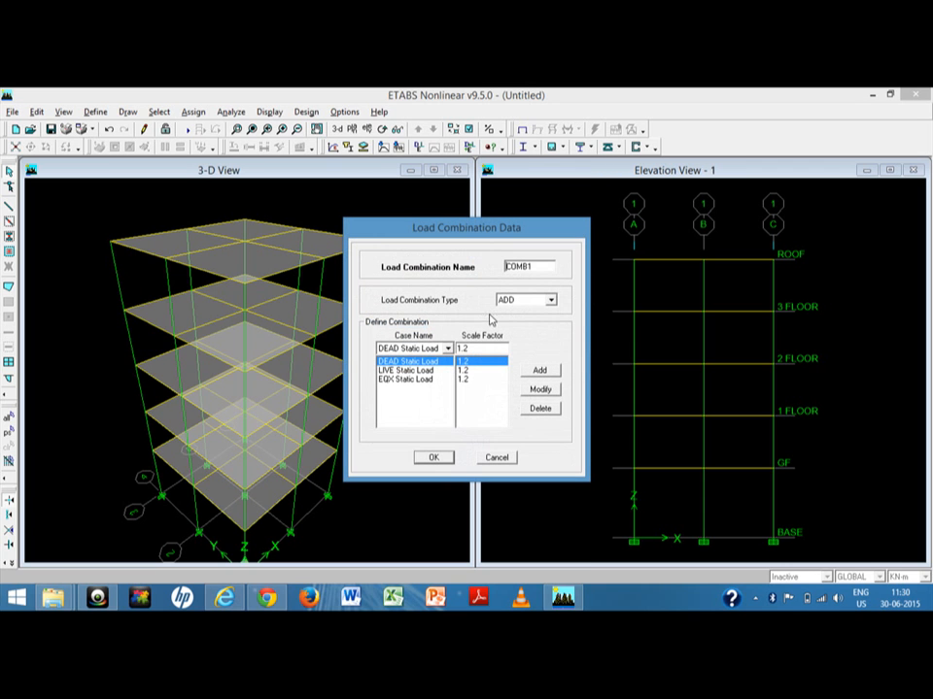
click(416, 380)
double_click(475, 349)
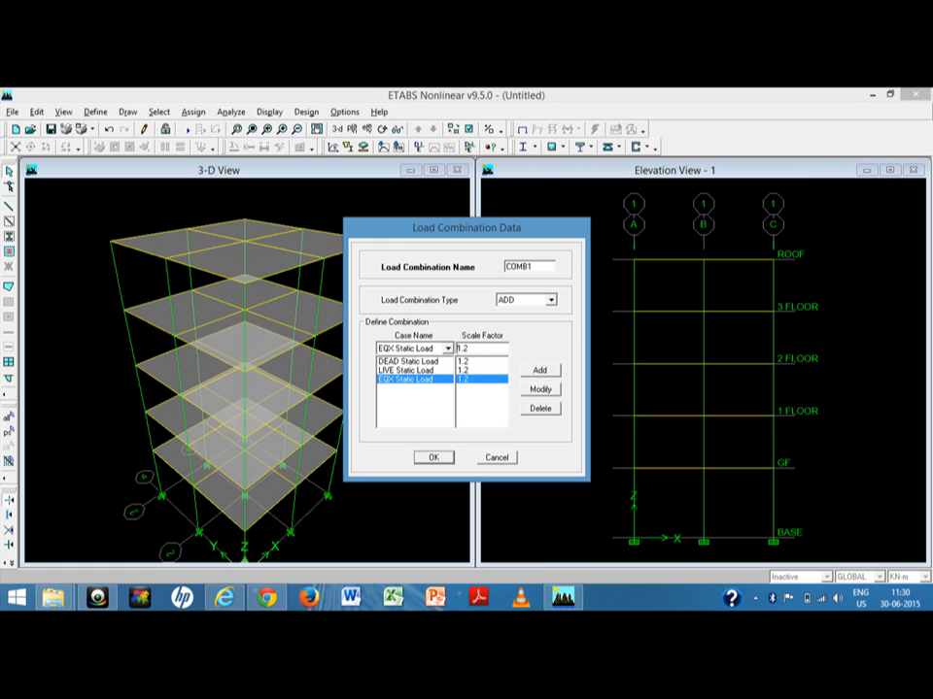
text(-)
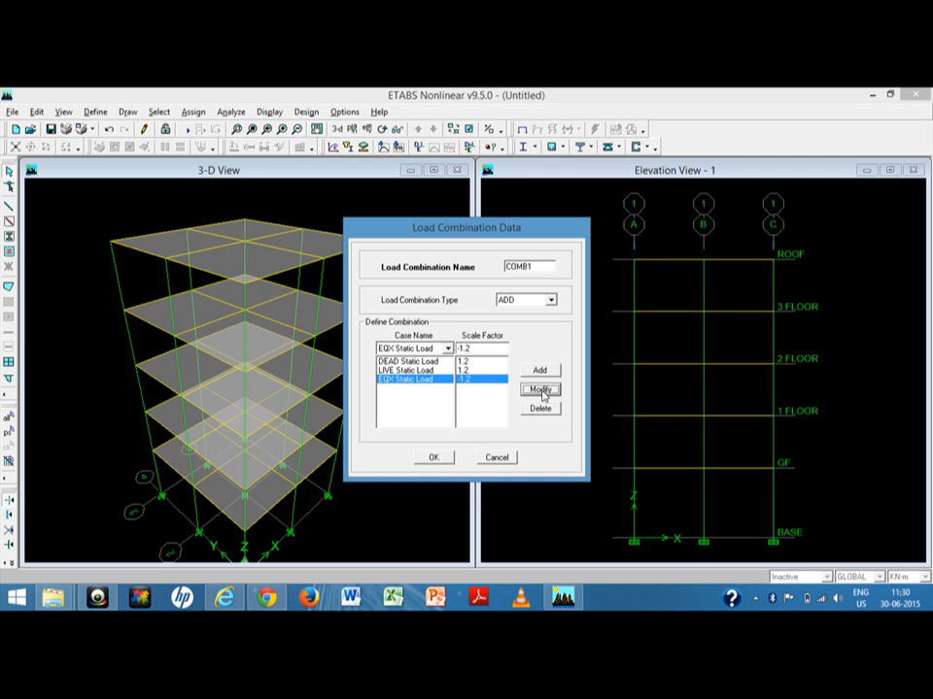
Apply the modified EQX scale factor, accept the third combination, and rename it ULS003.
click(540, 389)
click(438, 457)
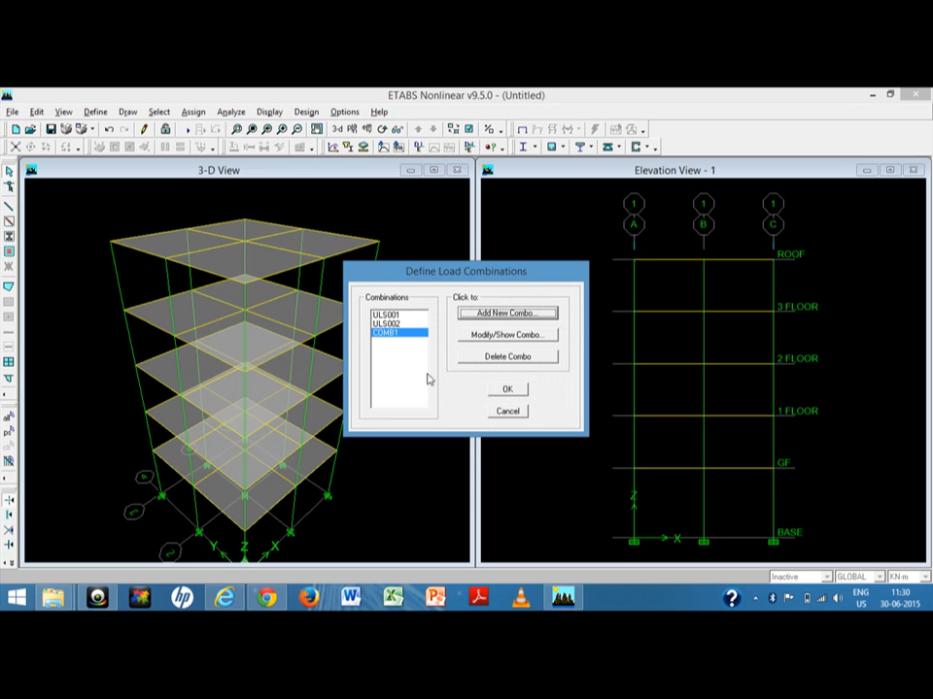
click(499, 336)
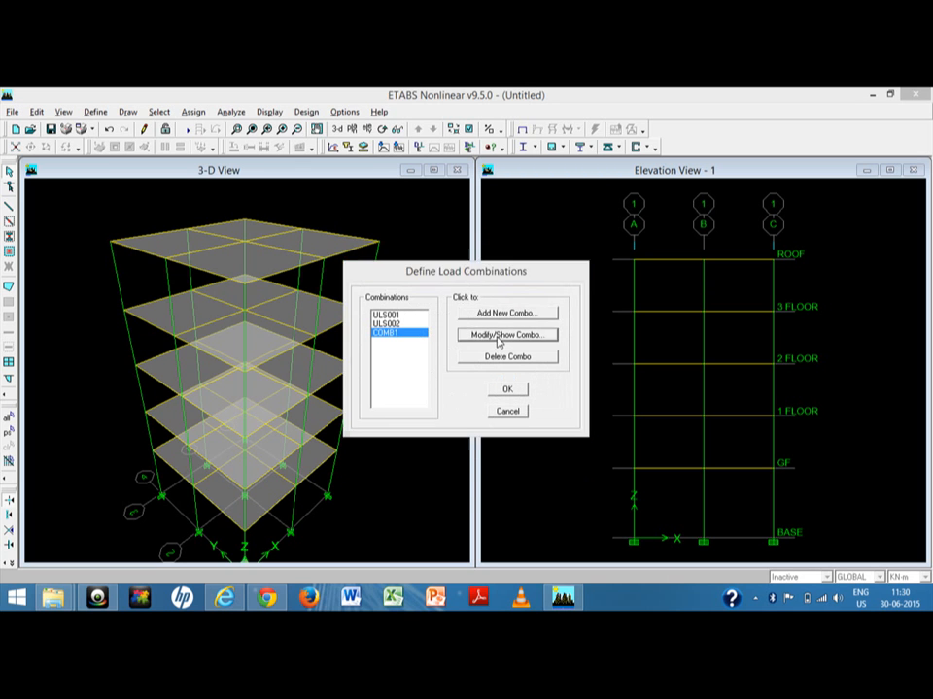
drag(537, 265, 472, 274)
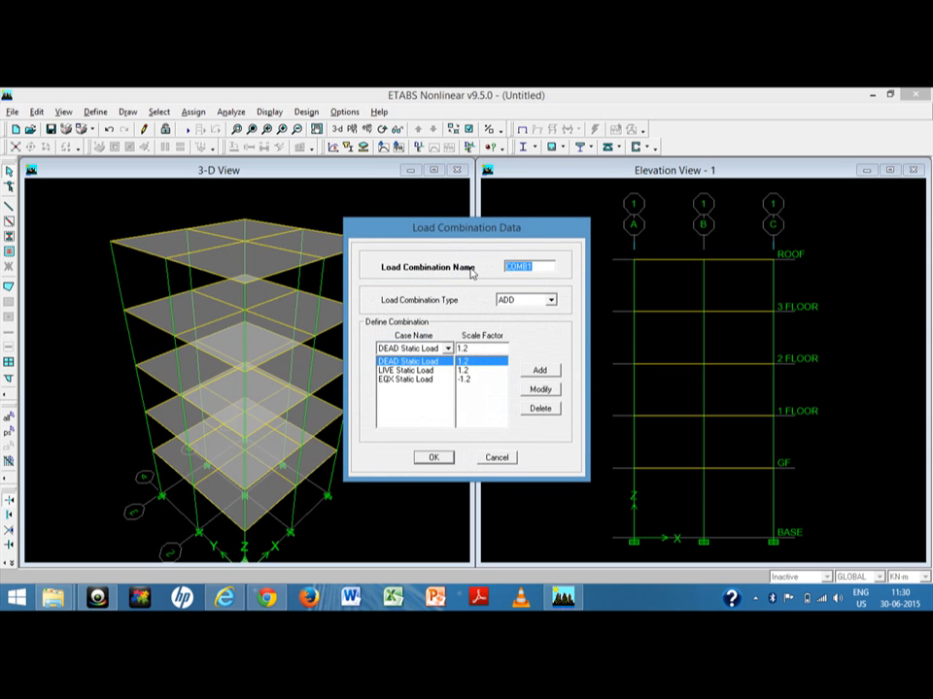
text(ULS003)
click(433, 457)
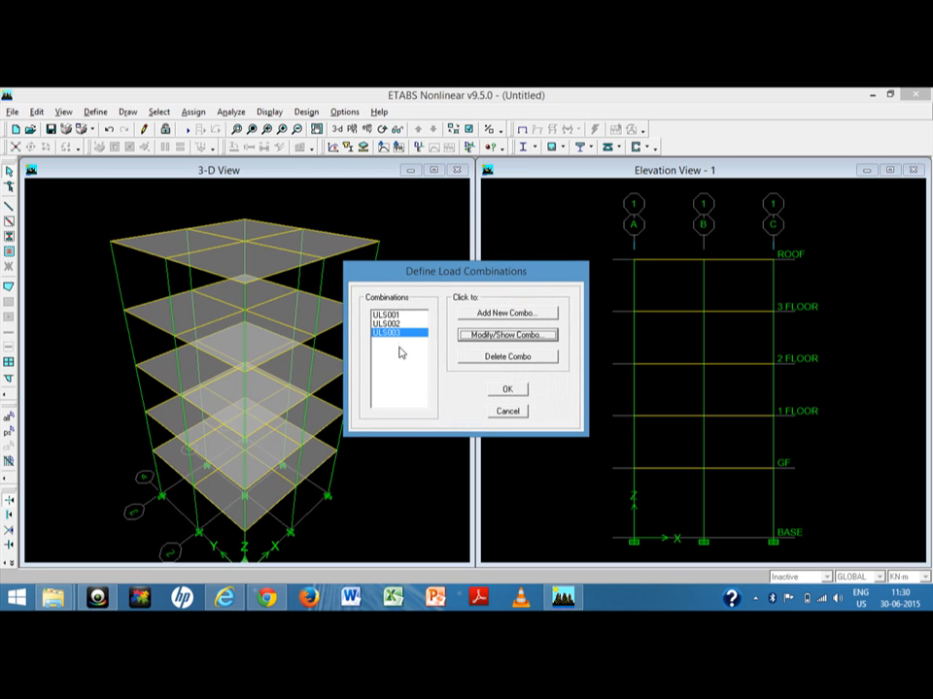
Create a load combination named ULS004, replacing its EQX entry with the EQXP static load at scale factor 1.2.
click(480, 316)
click(410, 378)
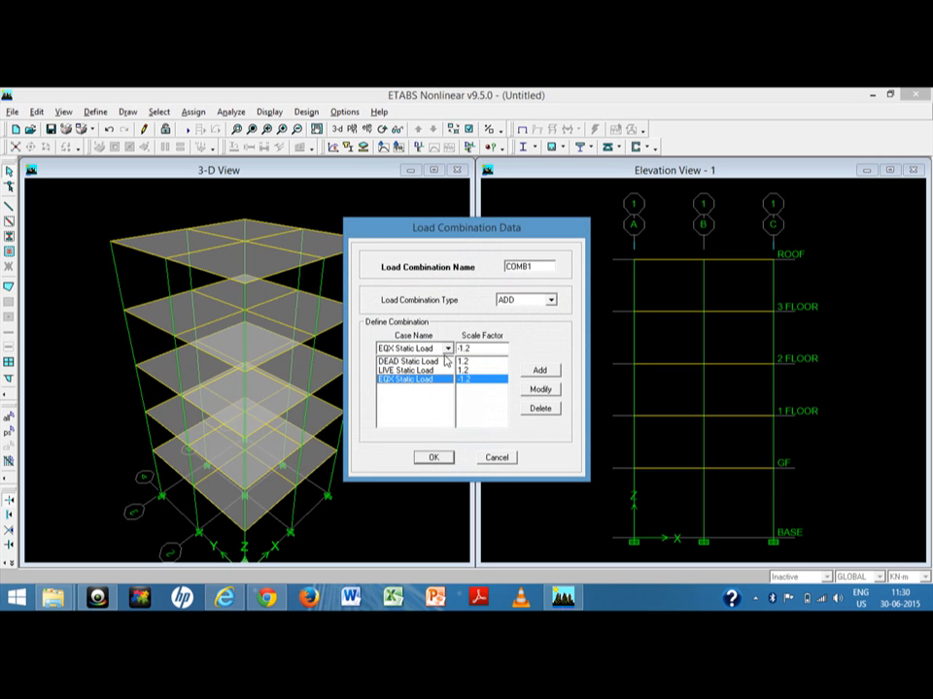
click(433, 348)
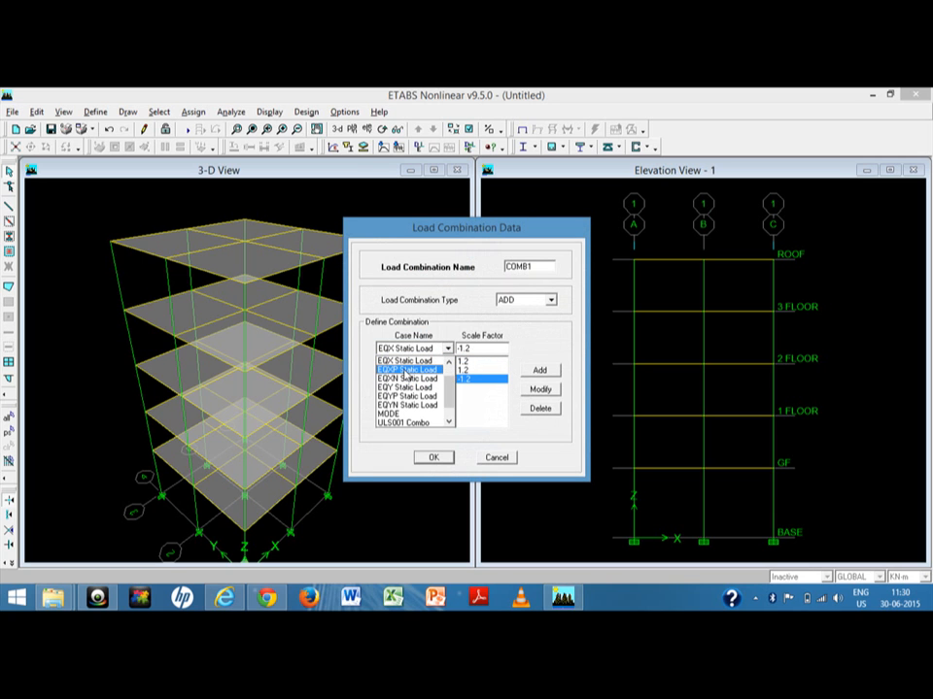
click(406, 369)
double_click(478, 347)
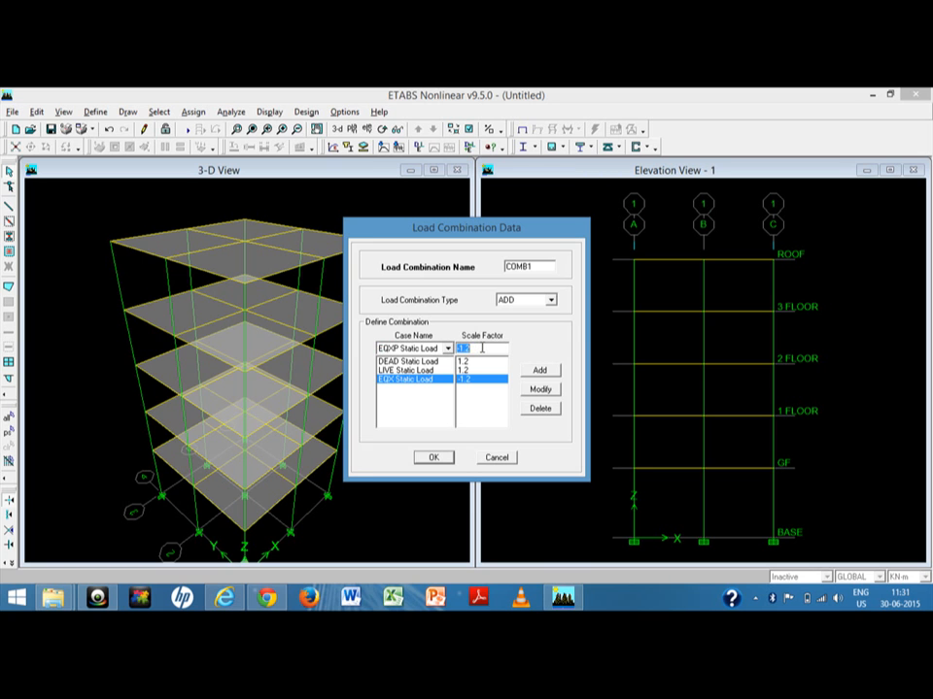
text(1.2)
click(540, 388)
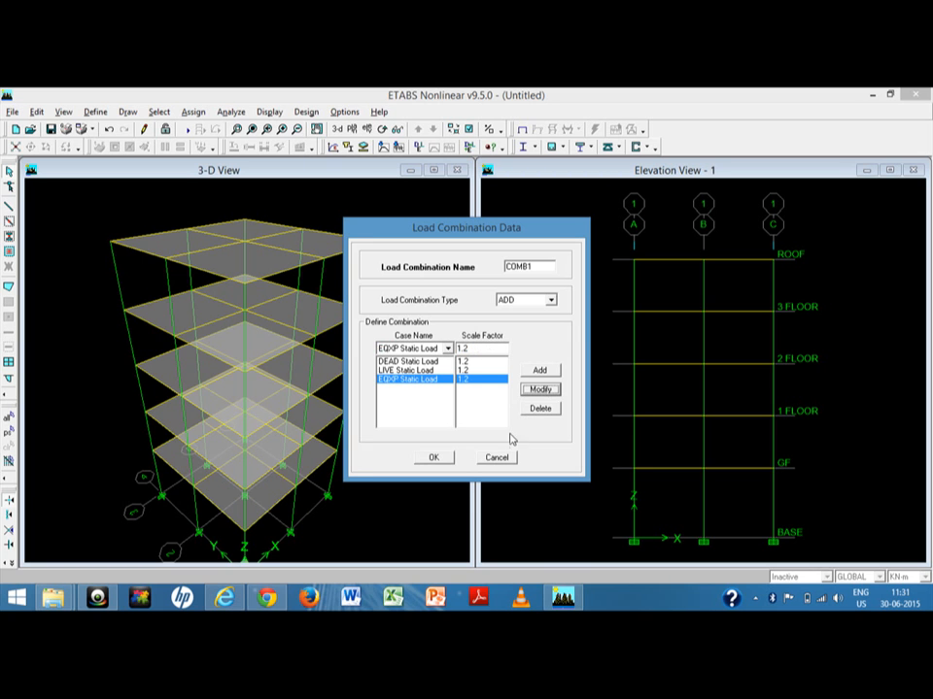
double_click(532, 266)
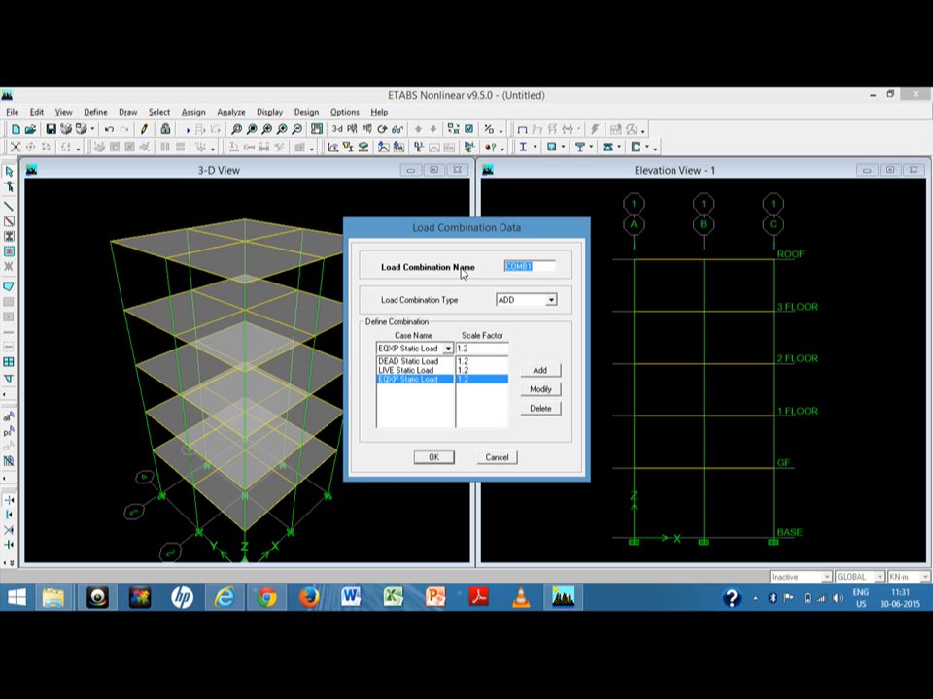
text(ULS004)
click(433, 457)
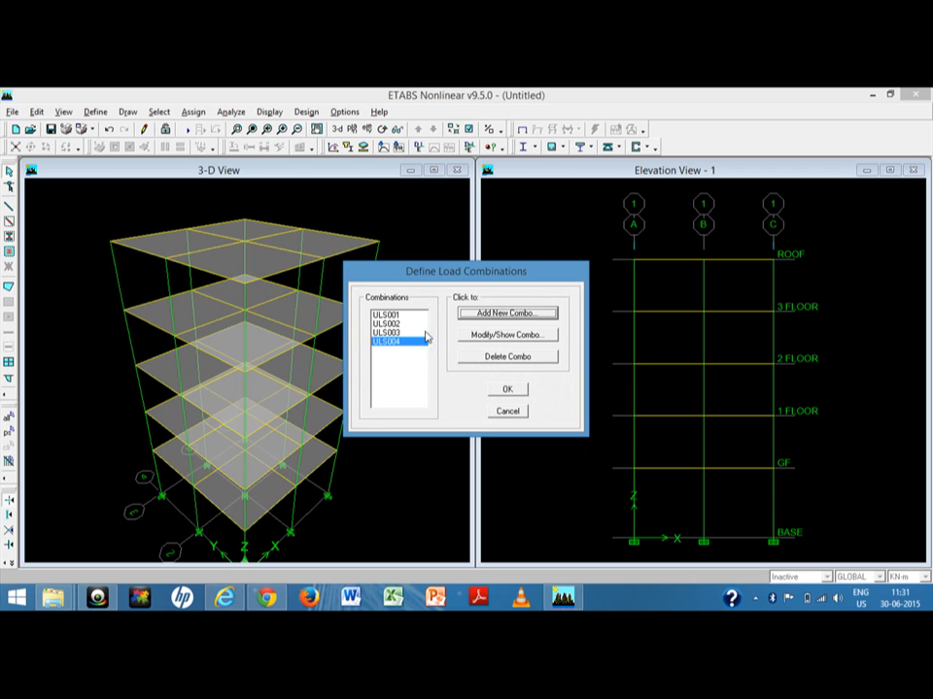
Create a load combination named ULS005 with the EQXP static load scaled by -1.2, and finish defining combinations.
click(506, 313)
click(424, 379)
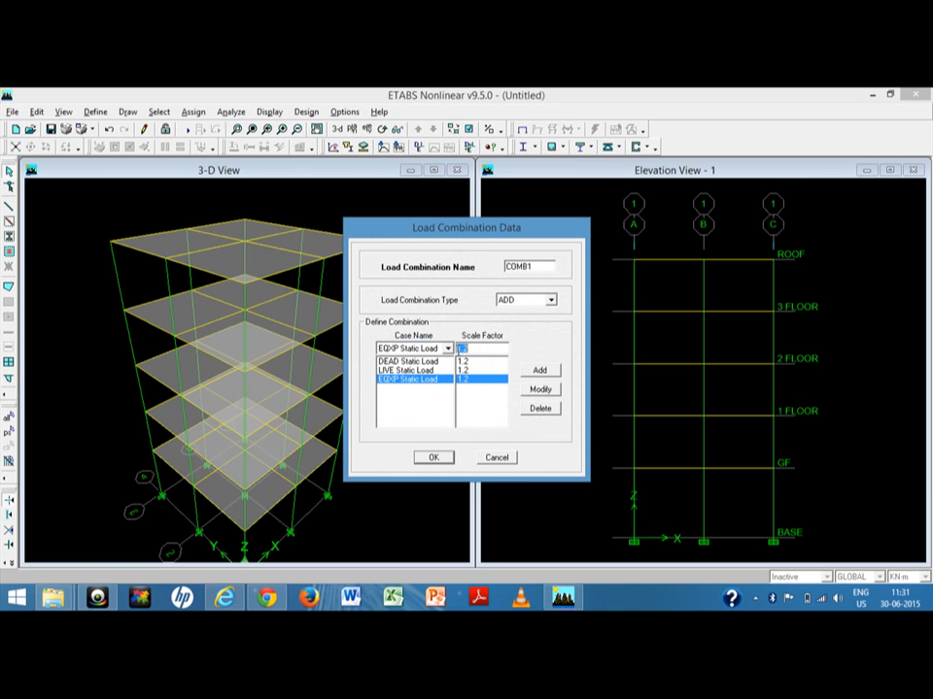
click(459, 348)
text(-)
click(548, 266)
key(BackSpace)
key(BackSpace)
key(BackSpace)
click(539, 370)
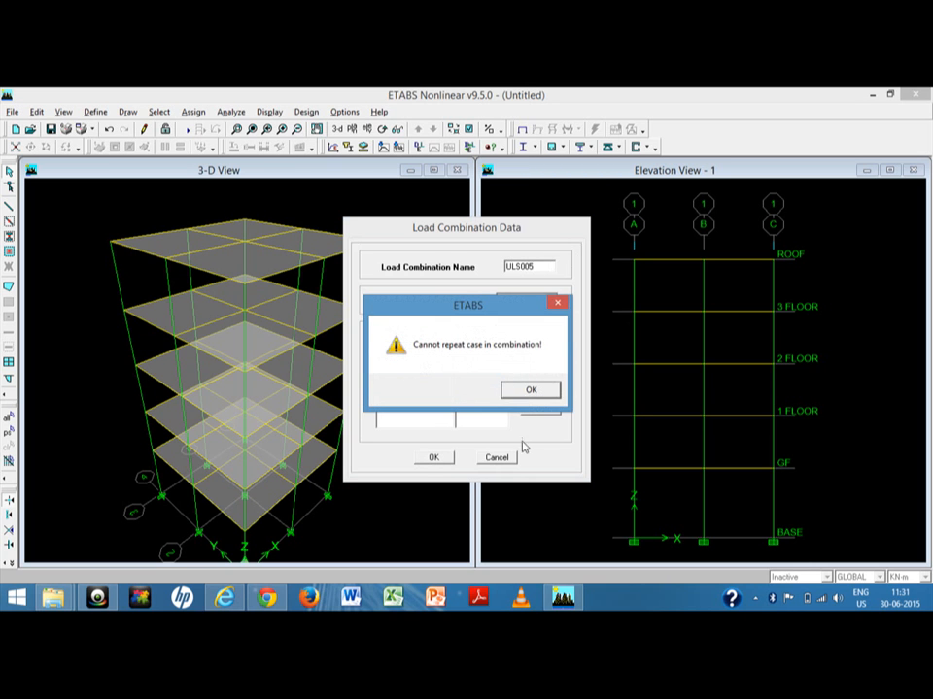
click(535, 390)
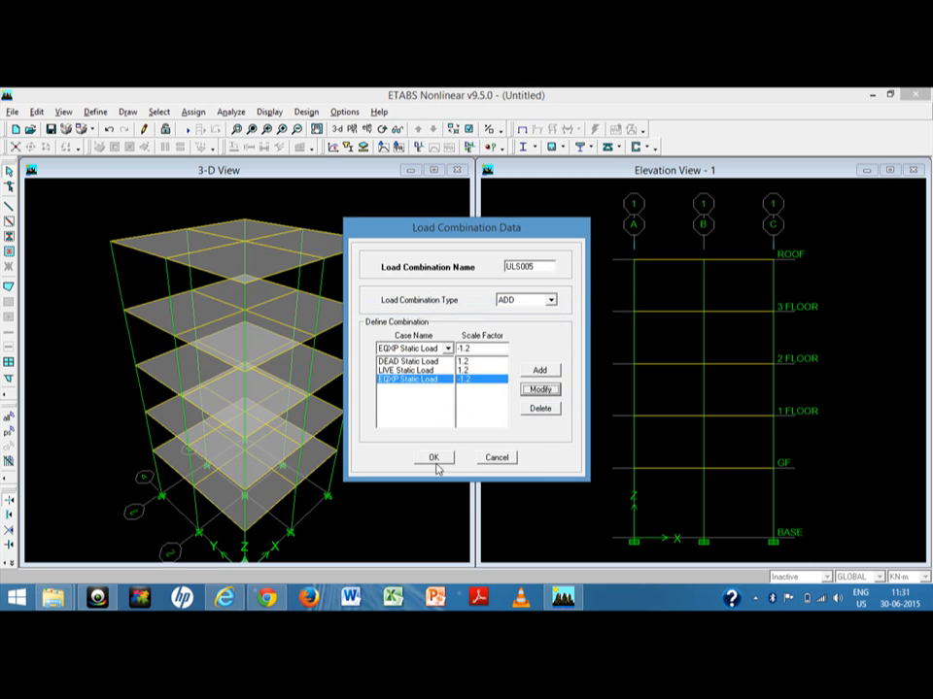
click(435, 457)
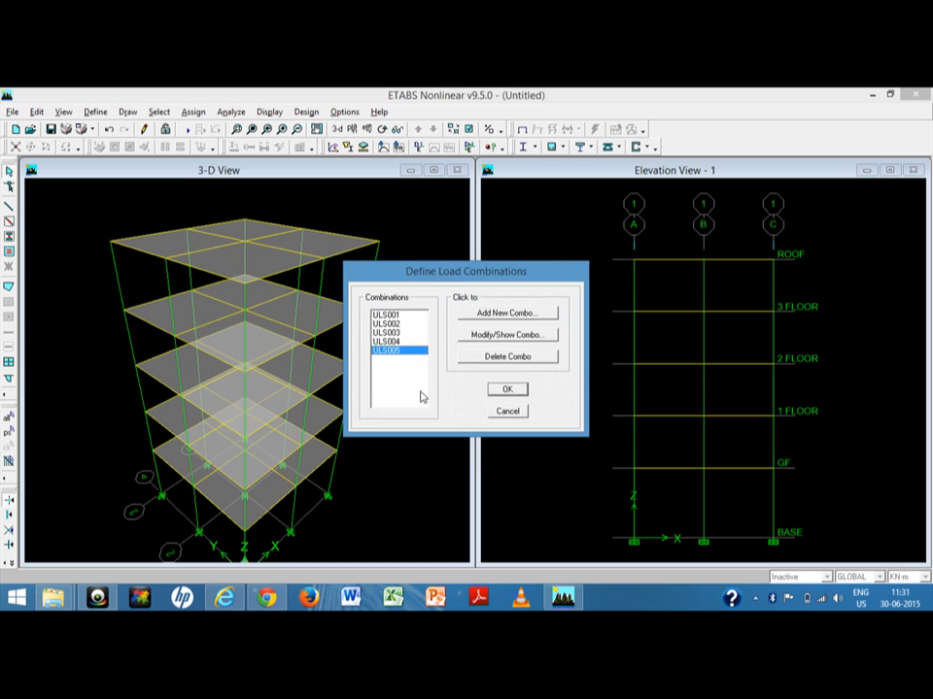
click(511, 392)
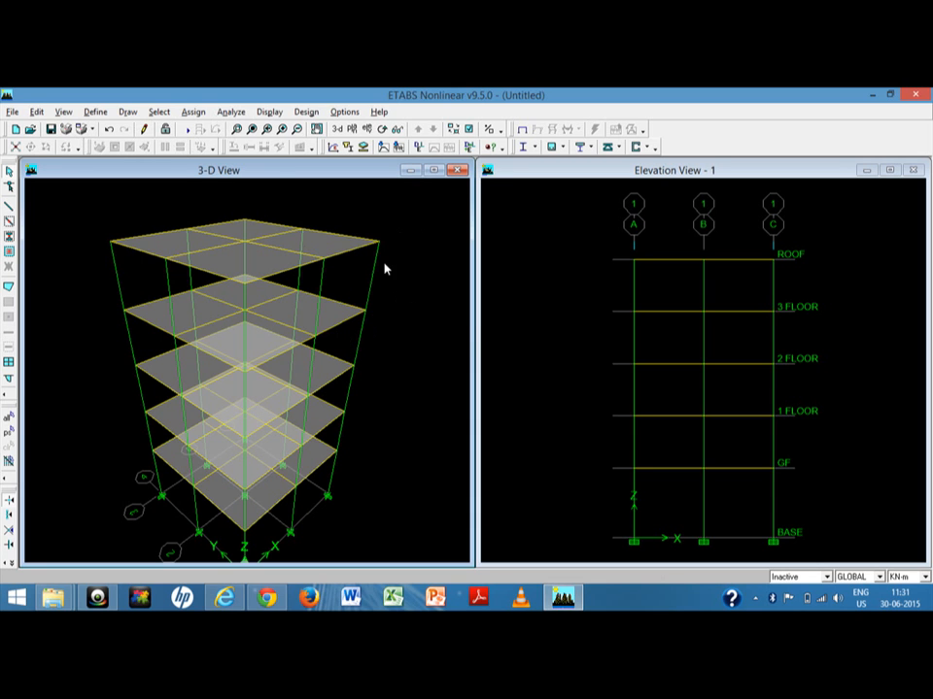
Set the dynamic analysis parameters to 1000 modes and a cutoff frequency of 33, with residual-mass modes included.
click(231, 111)
mouse_move(269, 113)
mouse_move(231, 112)
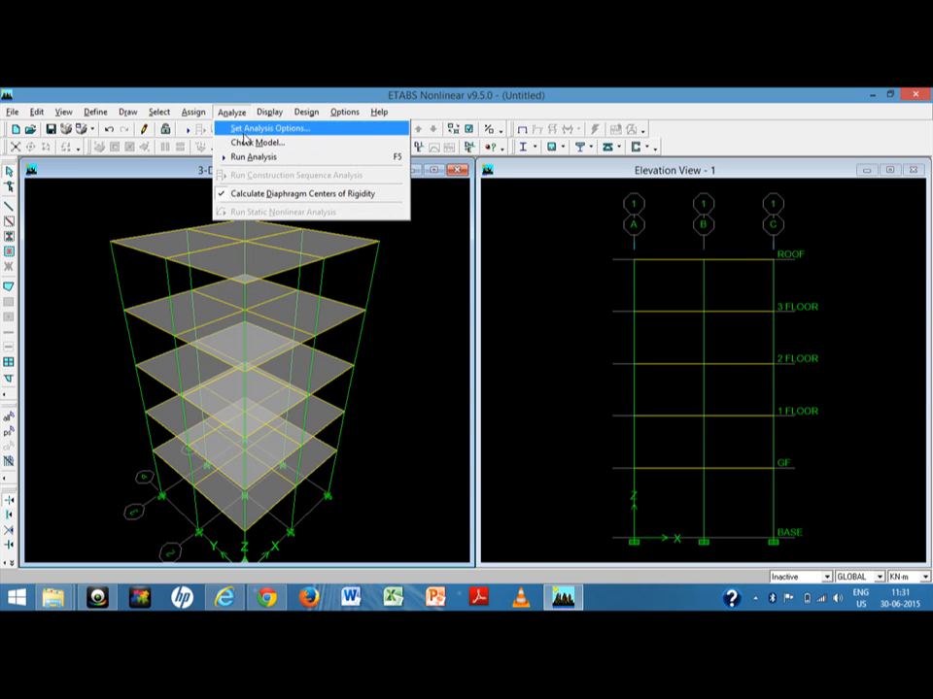
click(255, 129)
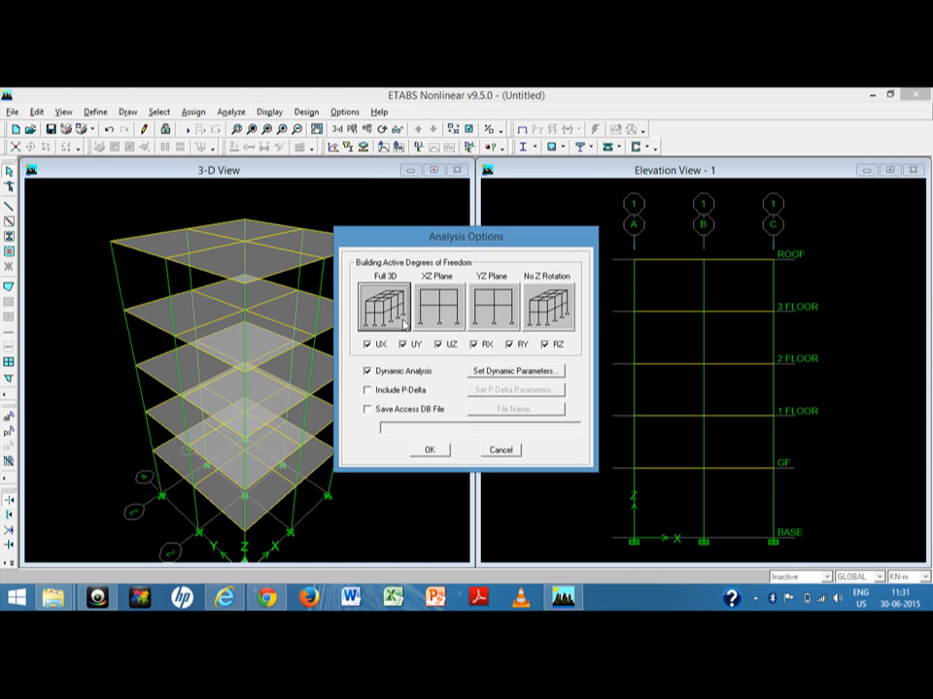
click(517, 369)
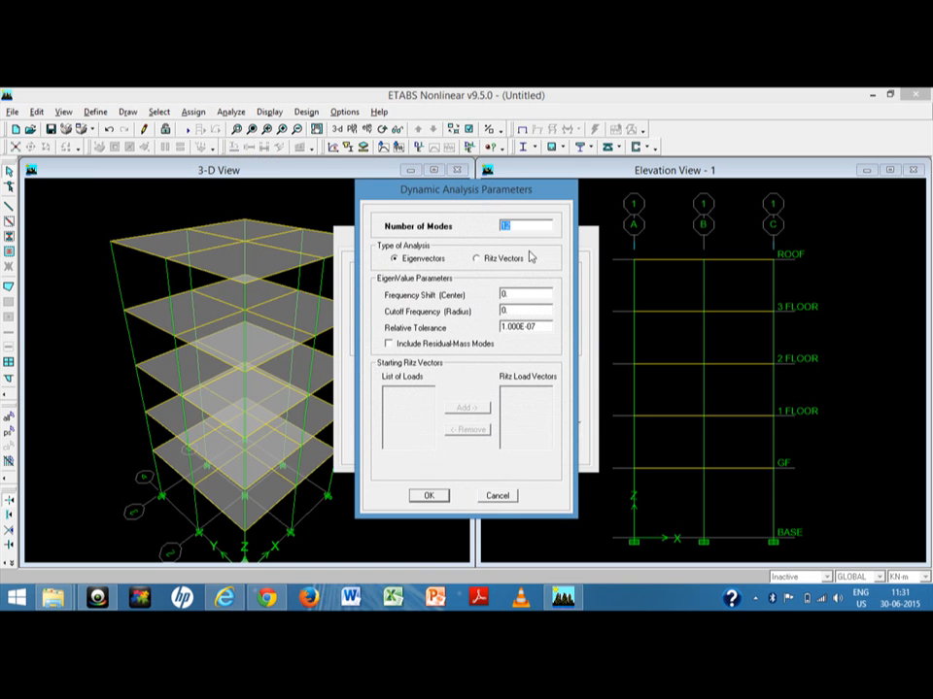
text(1000)
click(523, 309)
text(33)
click(389, 344)
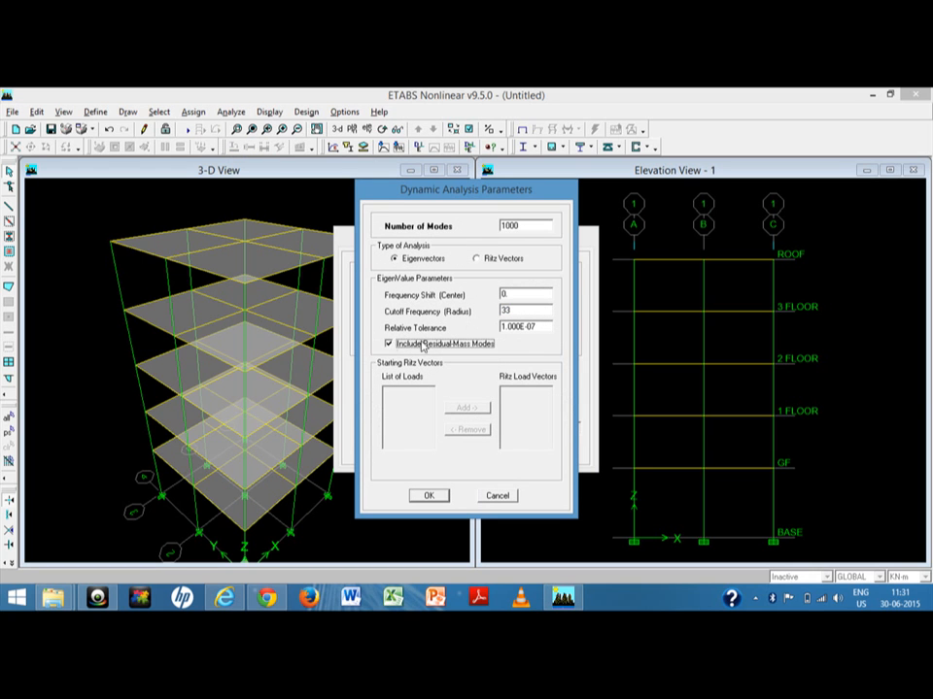
click(429, 495)
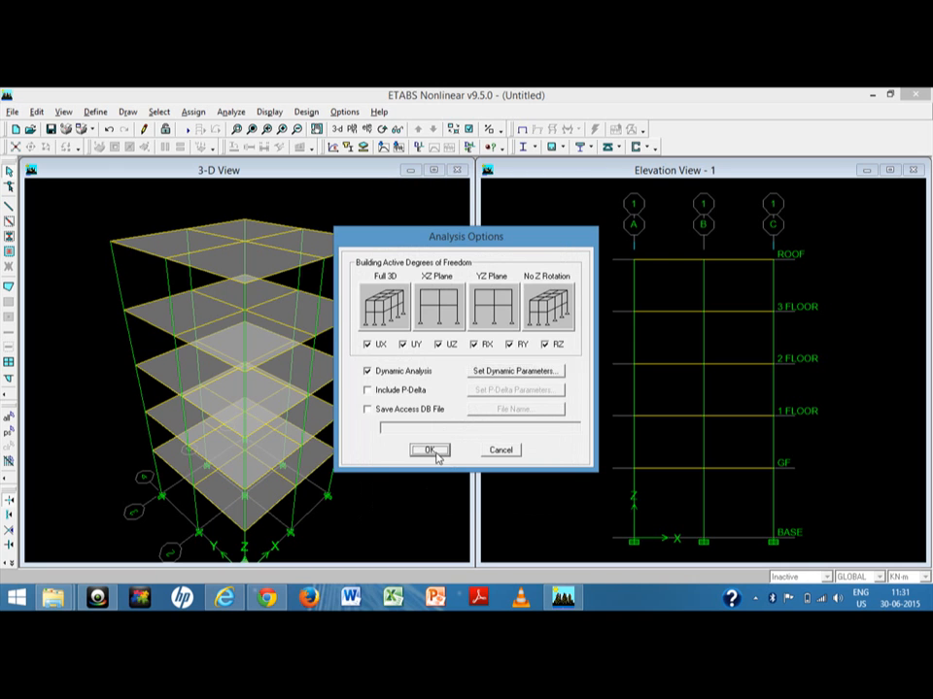
click(433, 453)
Run the analysis, saving the model file as 3.
click(194, 112)
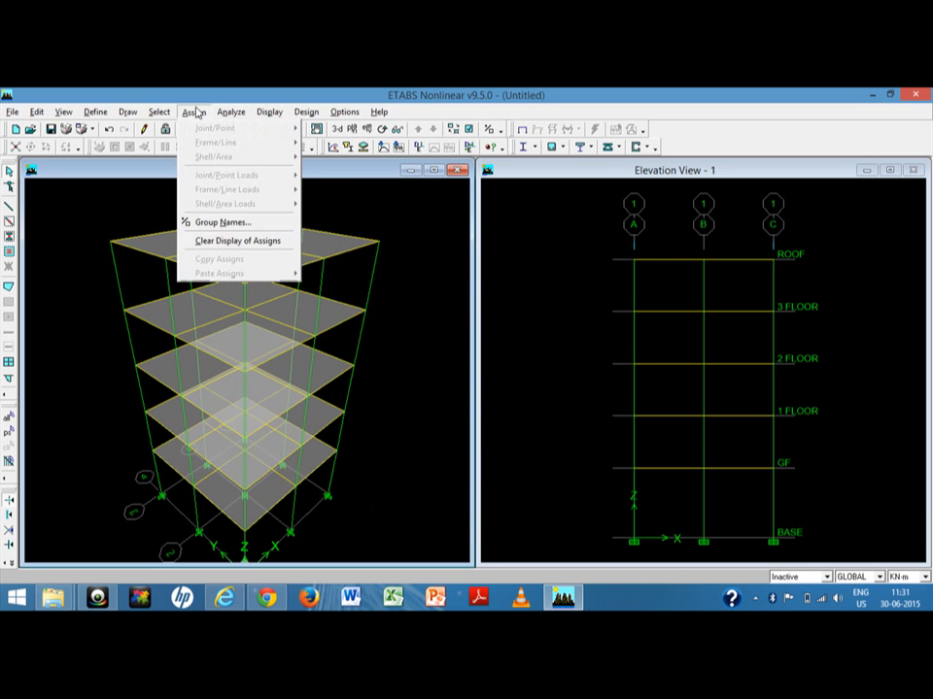
mouse_move(224, 114)
click(238, 156)
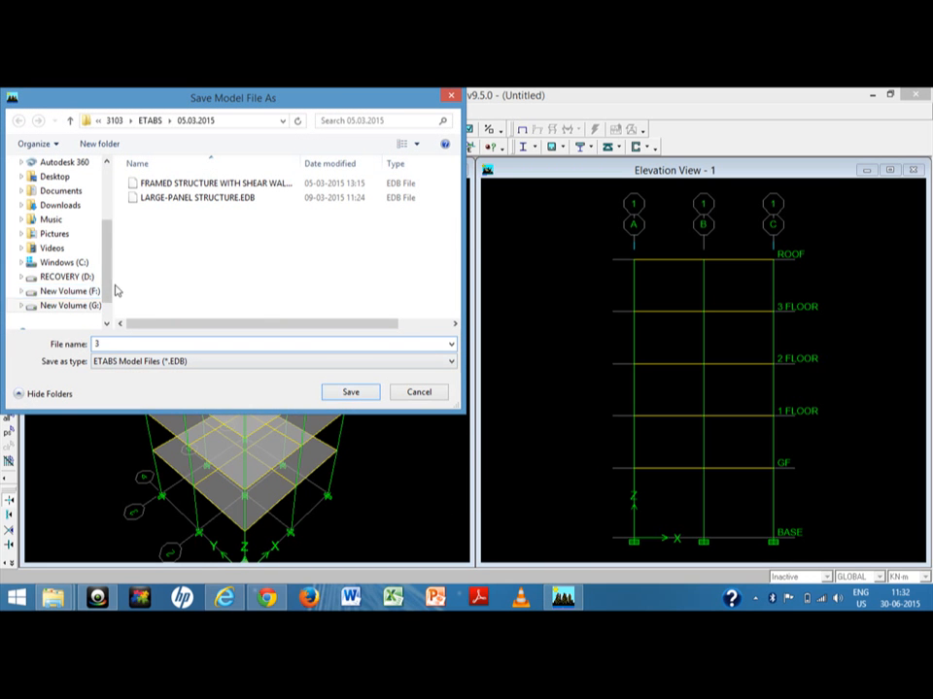
click(350, 391)
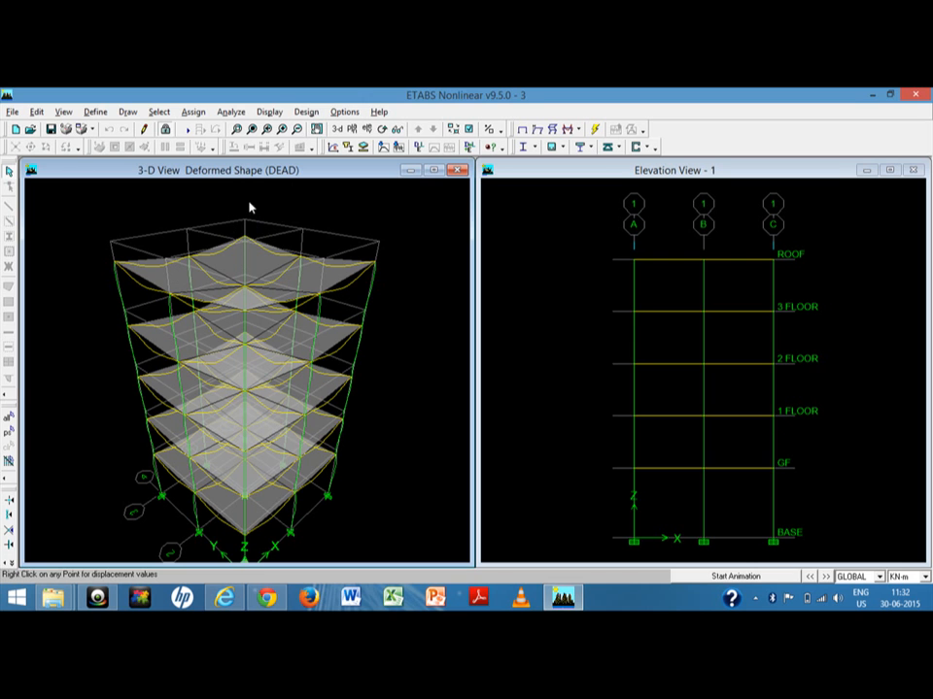
Unlock the model and set all area objects to auto mesh into structural elements with further subdivision.
click(166, 134)
click(481, 393)
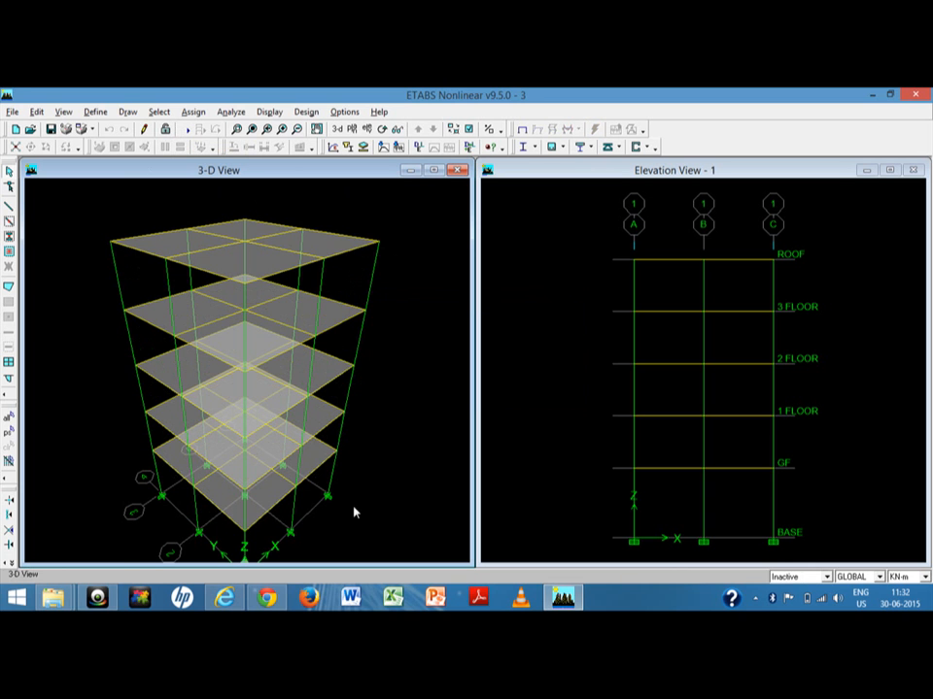
key(ctrl+shift+a)
click(193, 111)
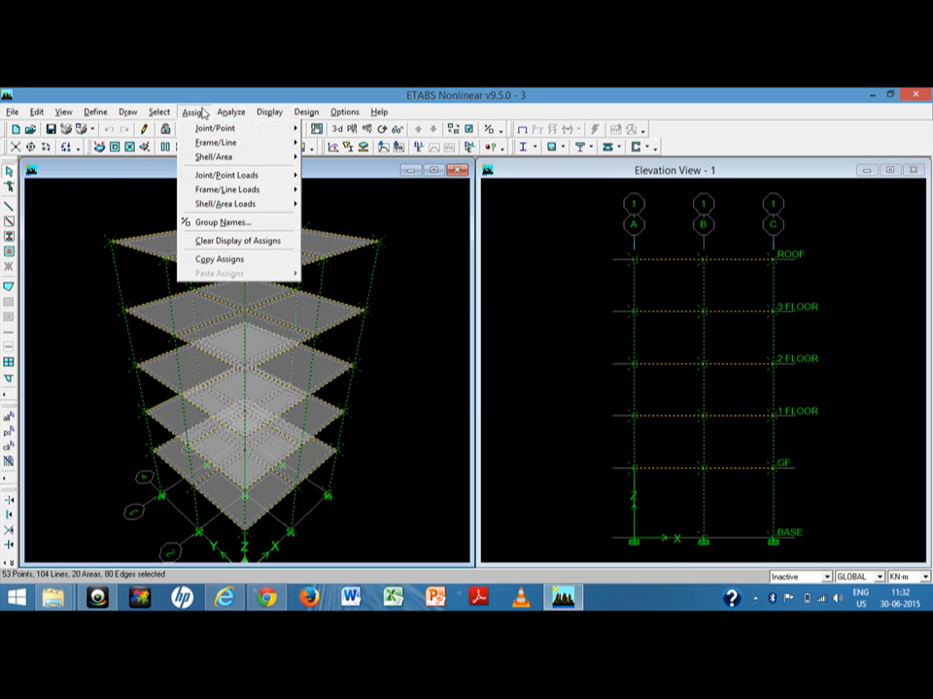
mouse_move(233, 156)
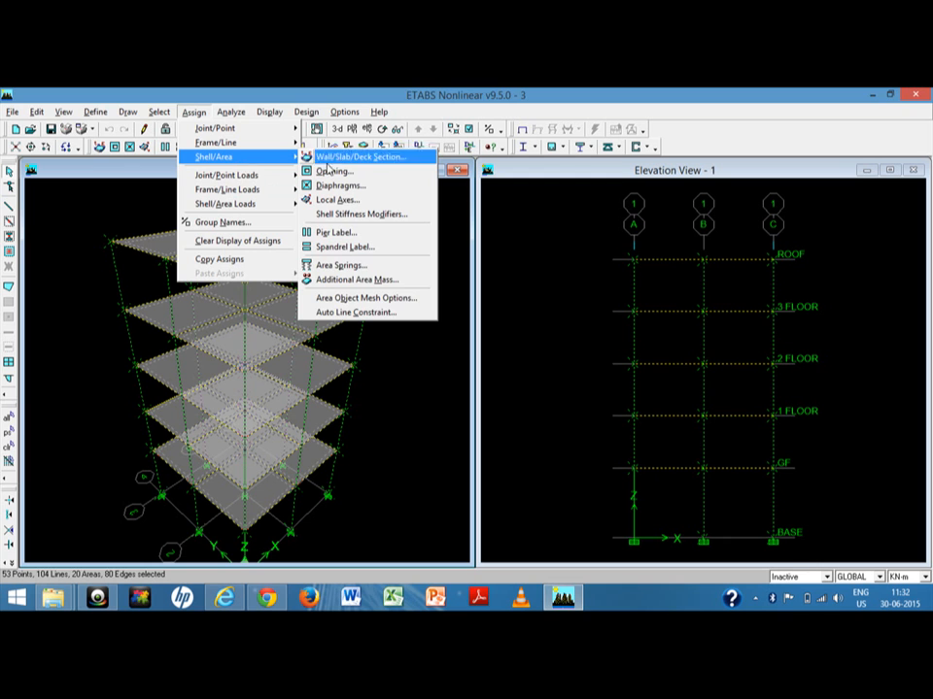
click(358, 303)
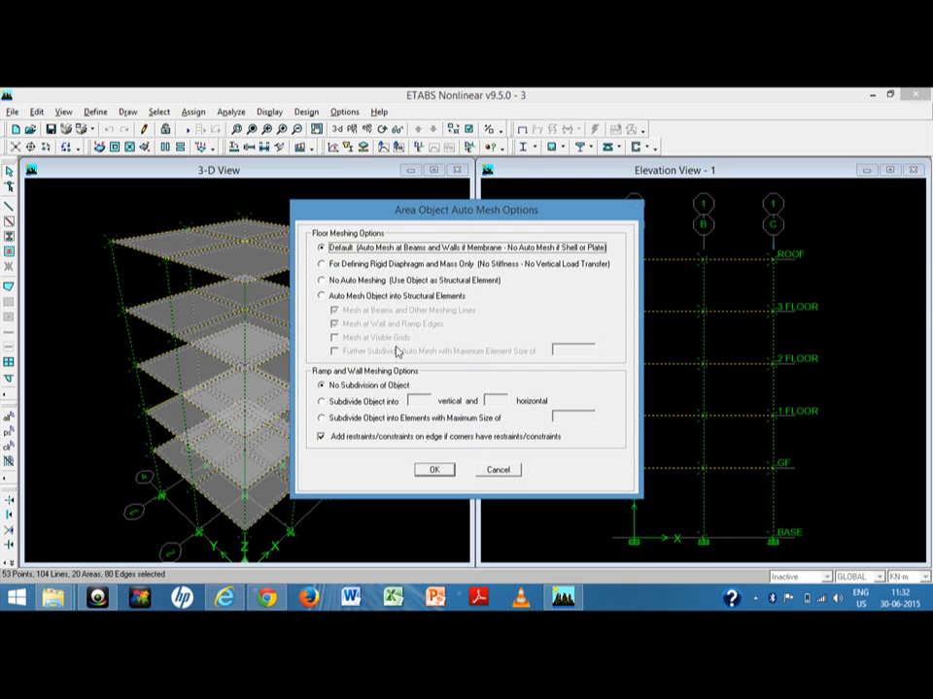
click(321, 296)
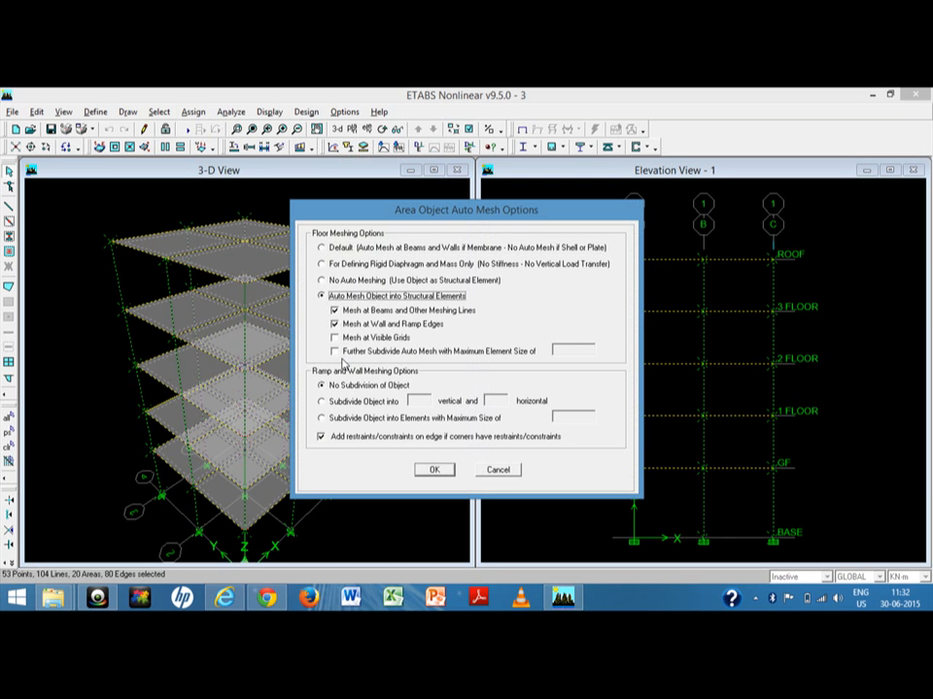
click(335, 351)
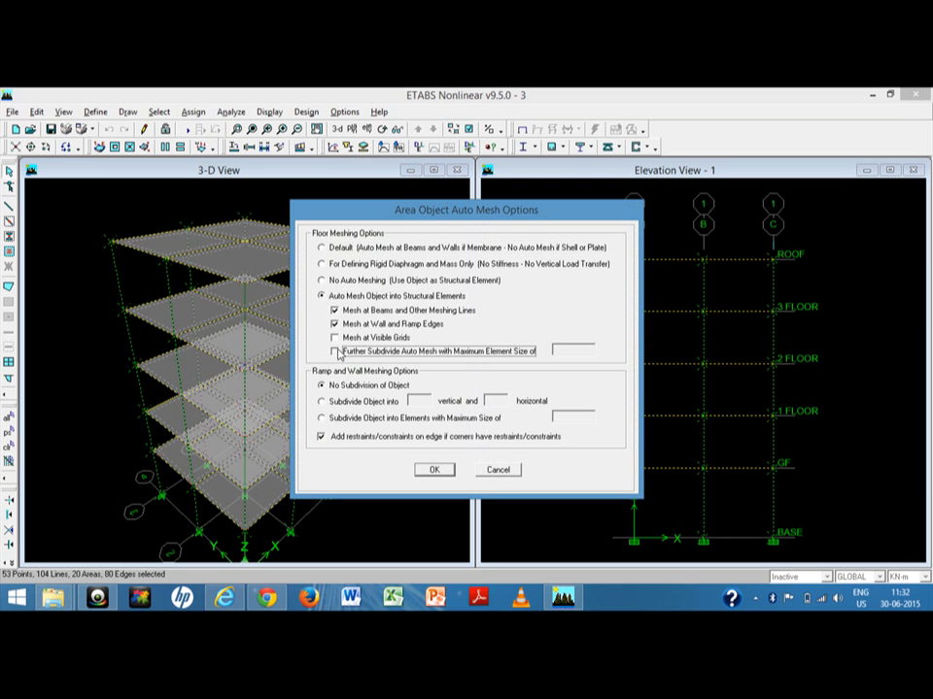
click(434, 470)
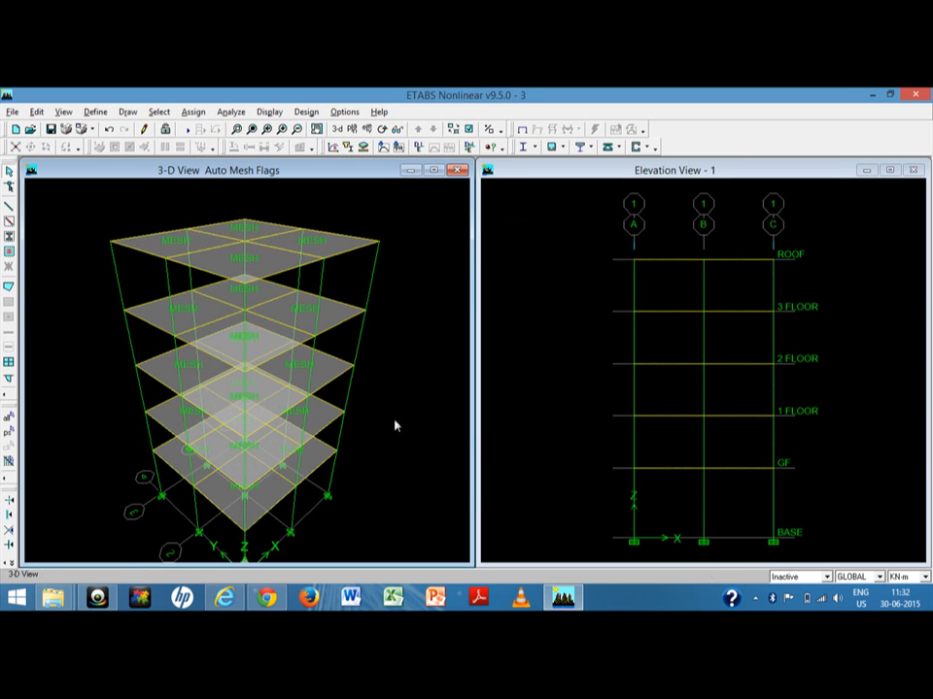
Rerun the analysis with the meshed slabs and unlock the model again.
click(188, 129)
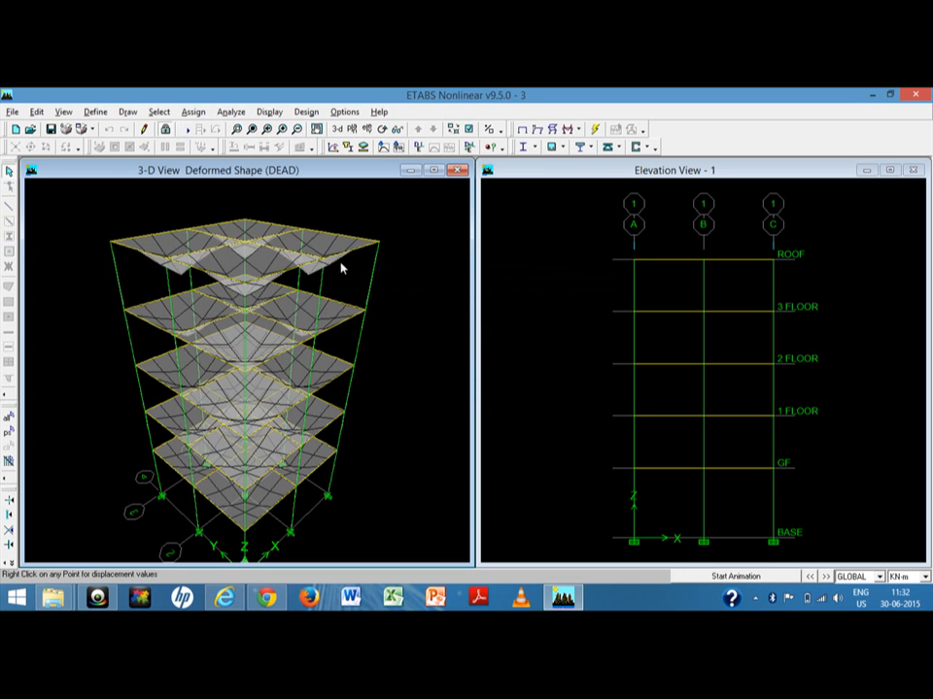
click(168, 130)
click(491, 395)
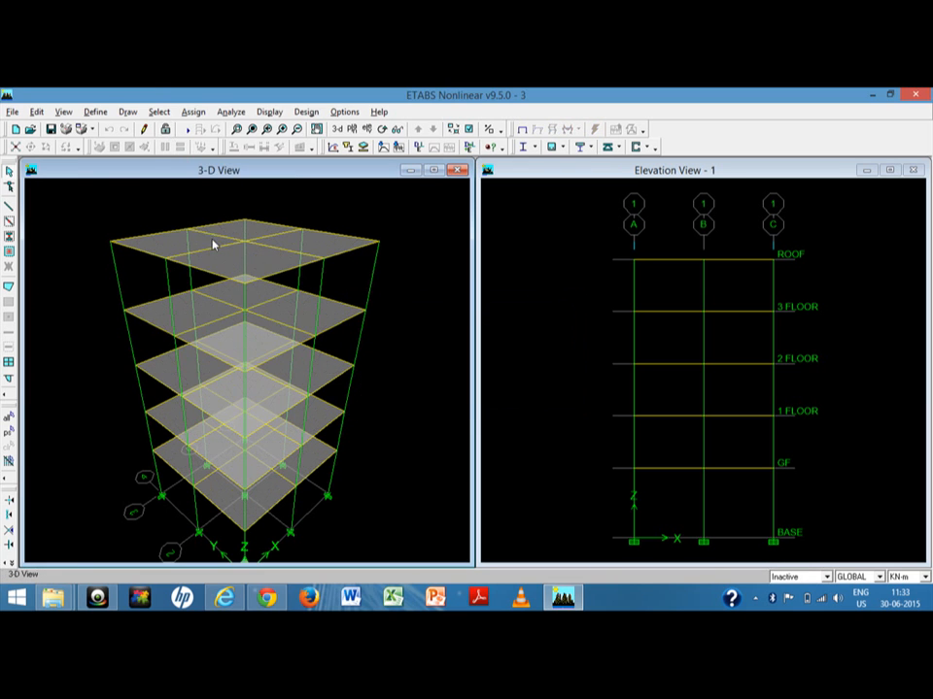
Select all objects in the unlocked building model.
click(159, 112)
mouse_move(199, 115)
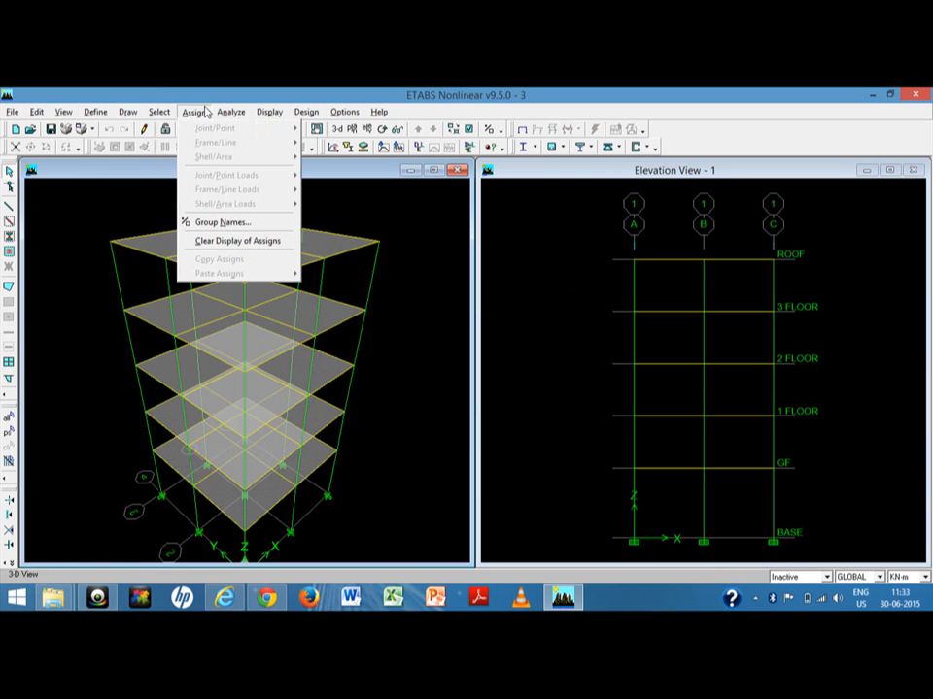
click(441, 300)
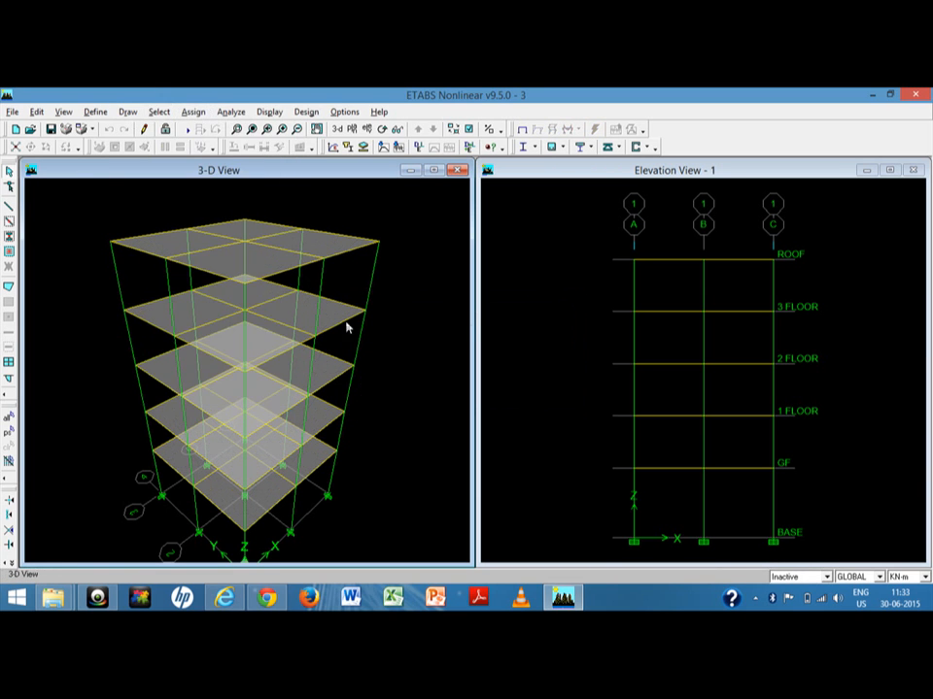
click(9, 434)
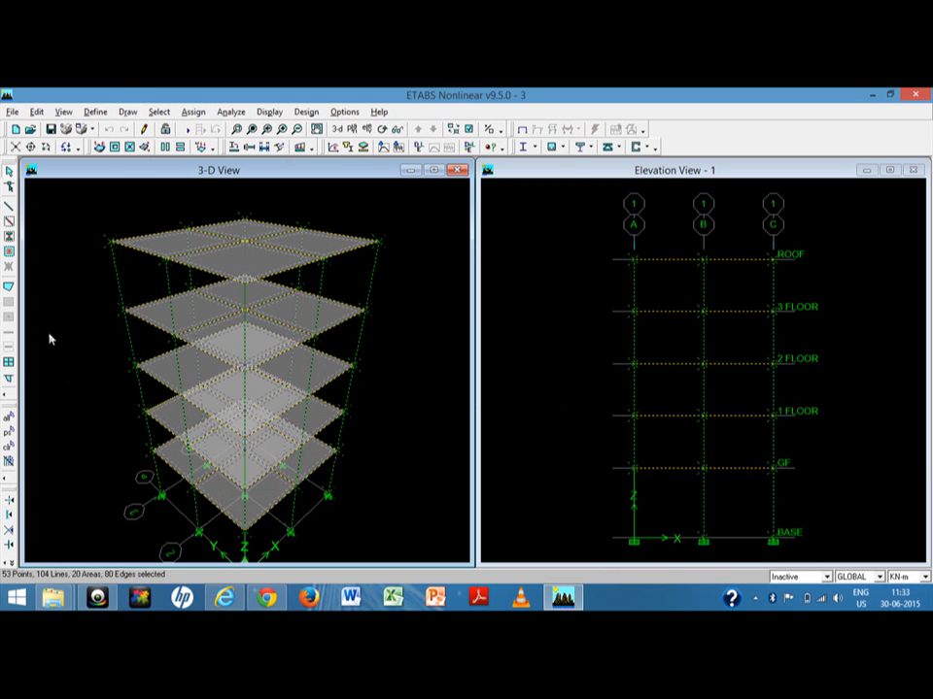
click(156, 113)
mouse_move(193, 112)
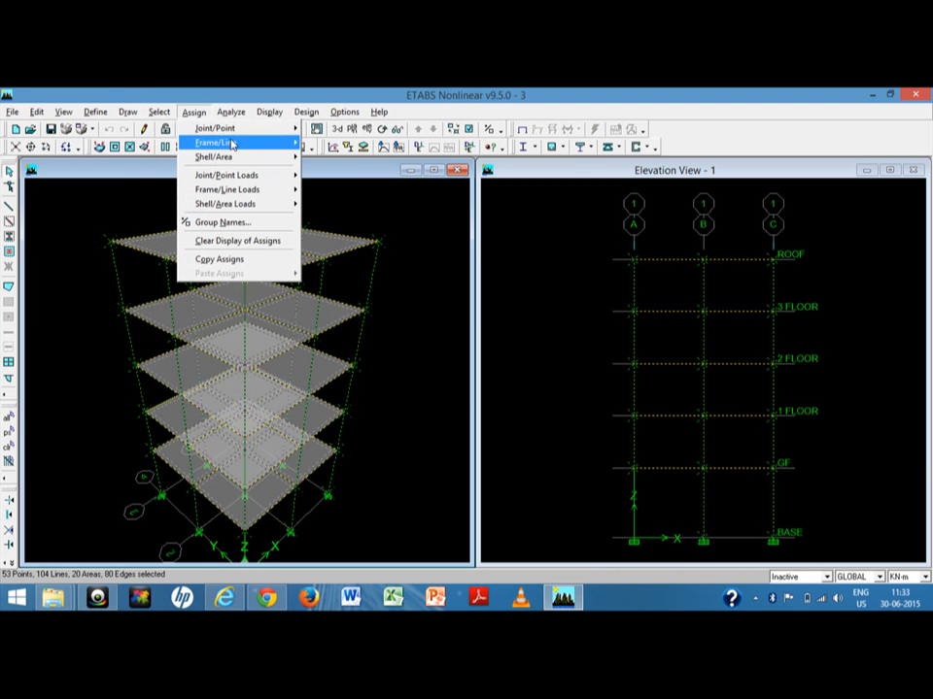
mouse_move(229, 143)
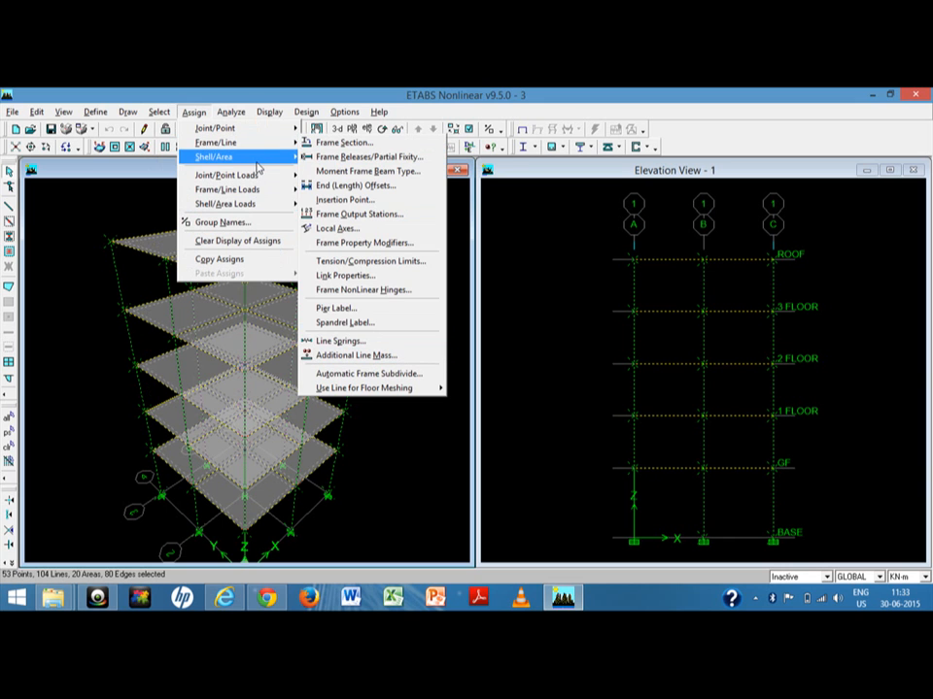
mouse_move(283, 157)
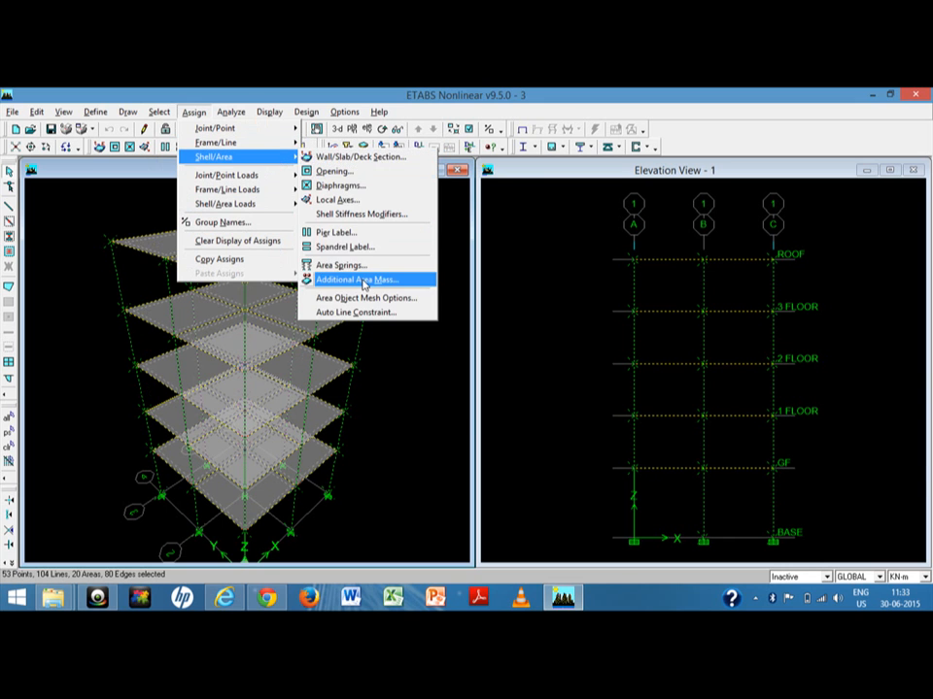
click(389, 279)
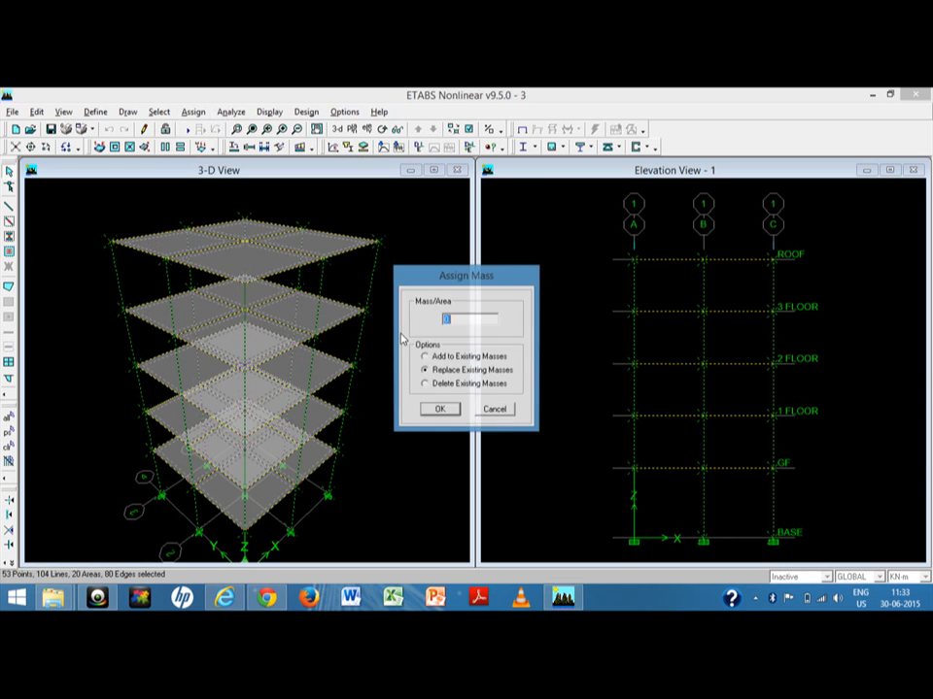
click(494, 409)
Set the maximum element size for further subdividing the selected areas' auto mesh to 0.25 and rerun the analysis.
click(192, 111)
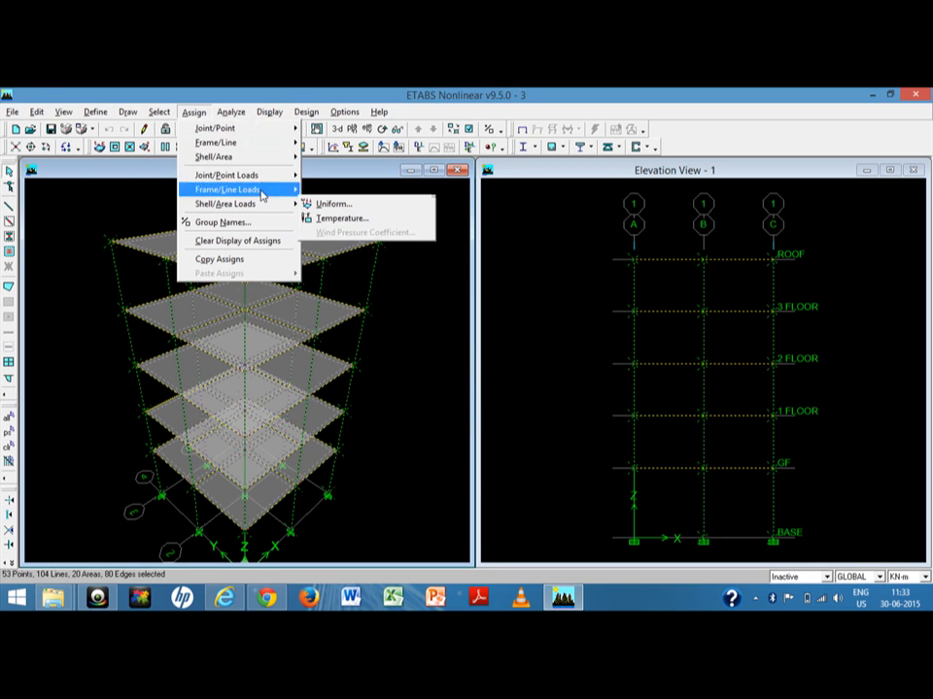
mouse_move(255, 158)
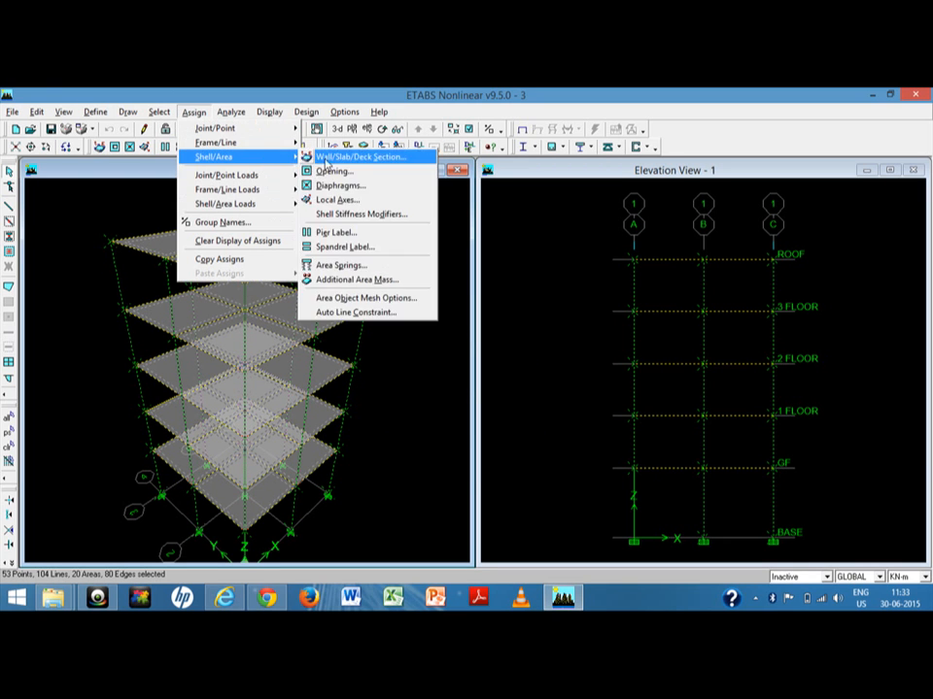
click(351, 297)
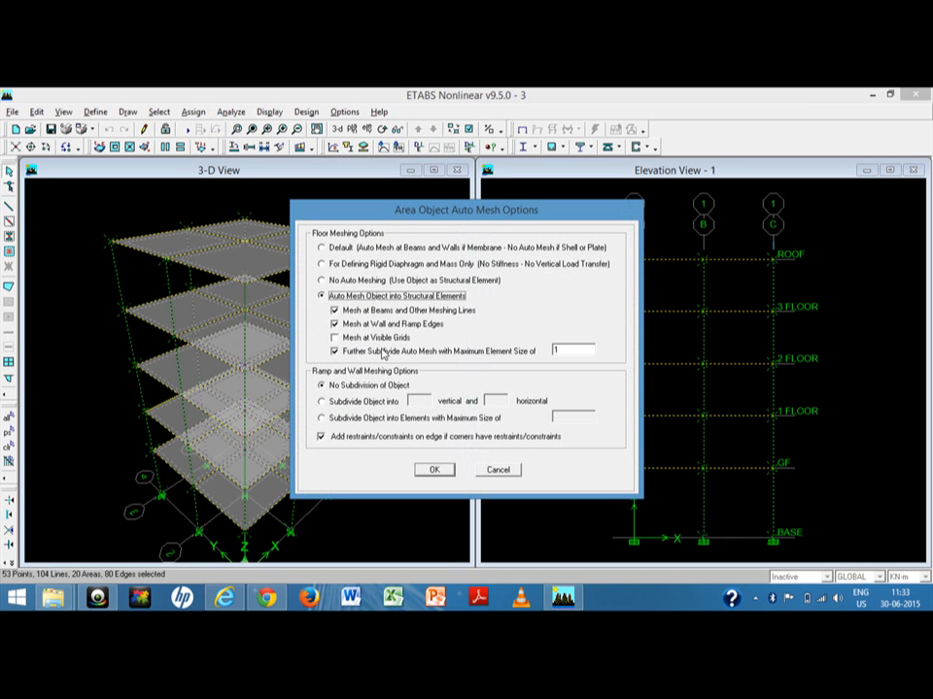
double_click(575, 352)
key(BackSpace)
text(25)
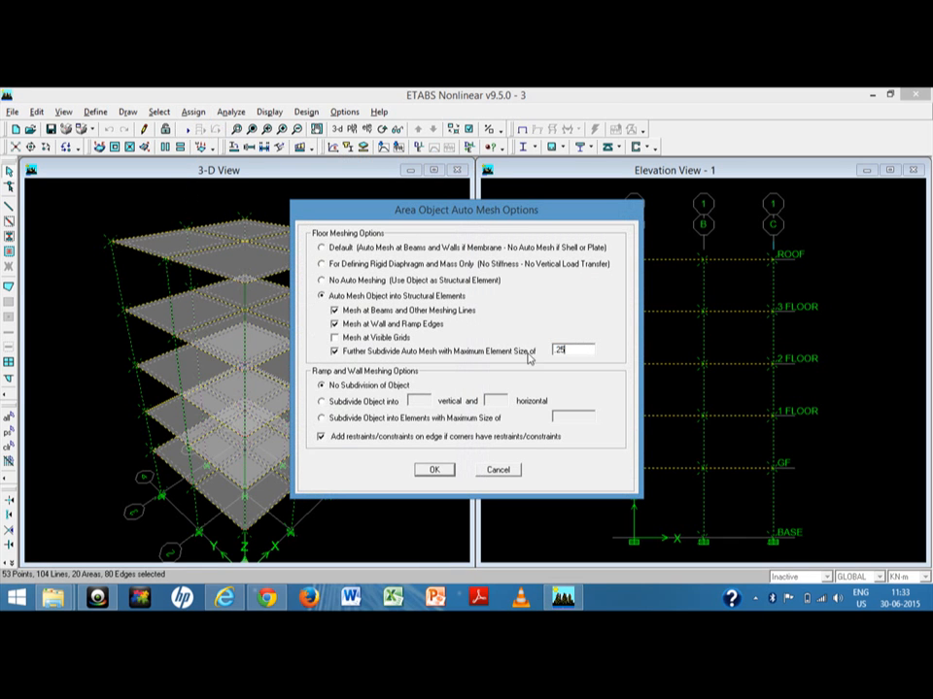
click(434, 469)
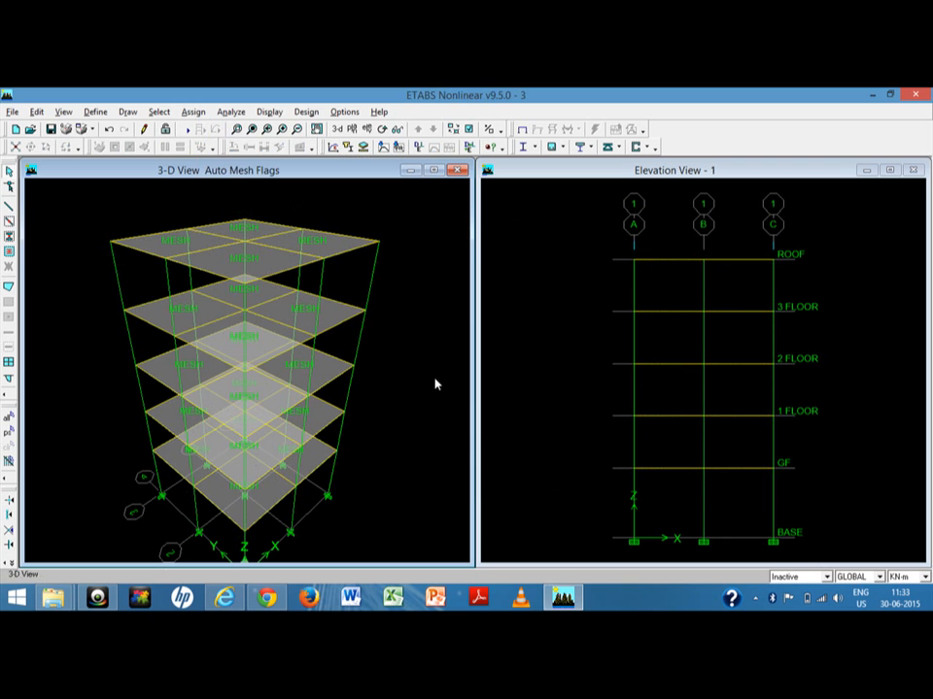
click(187, 129)
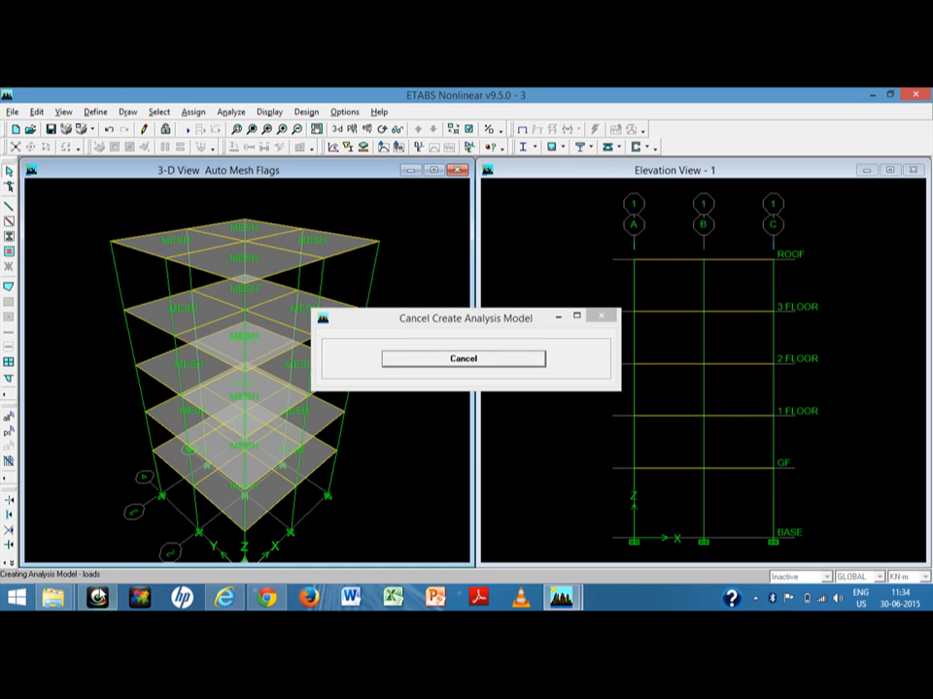
click(96, 595)
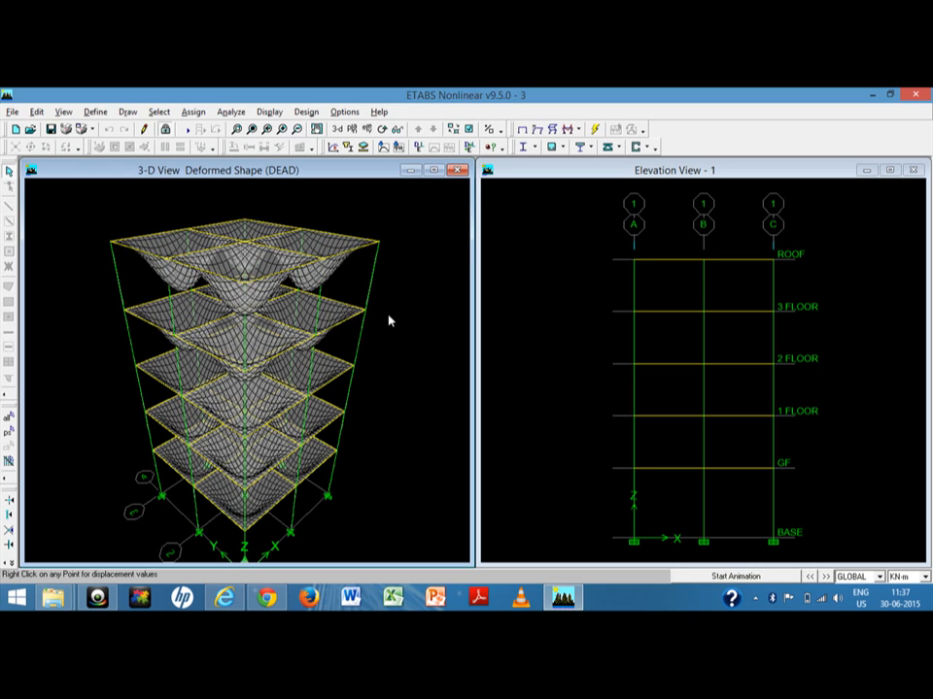
Animate mode shapes 1 and 2 of the building in the 3-D view and return to the undeformed shape.
click(522, 129)
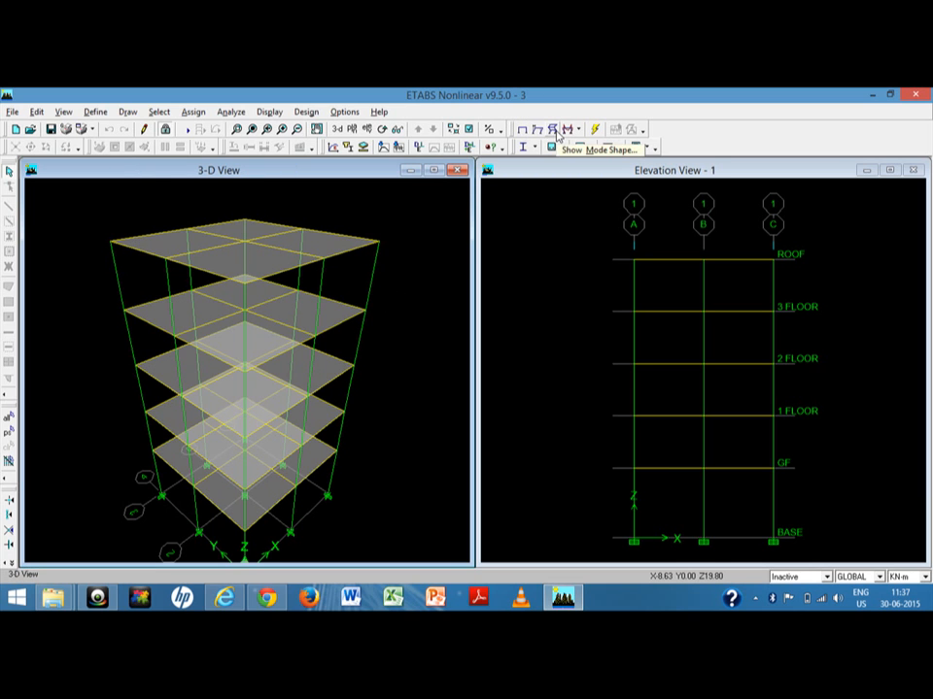
click(558, 135)
click(435, 409)
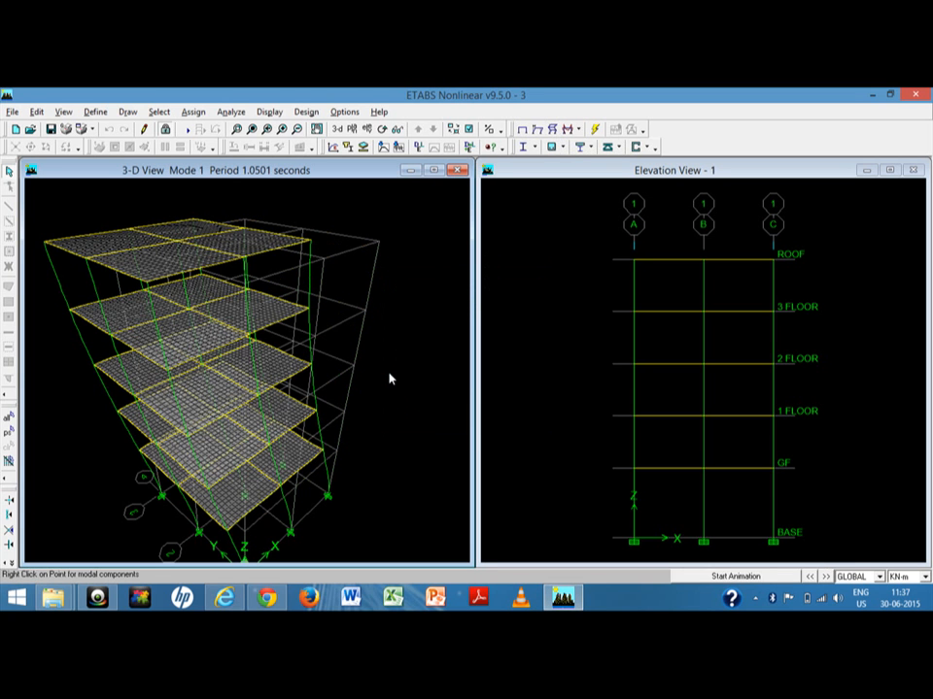
click(738, 578)
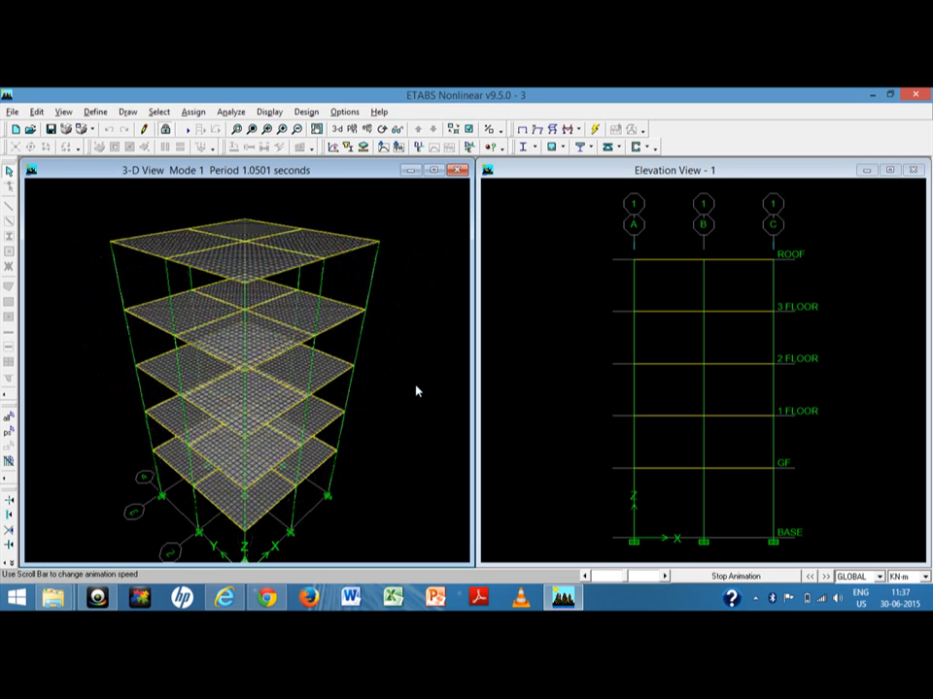
click(823, 577)
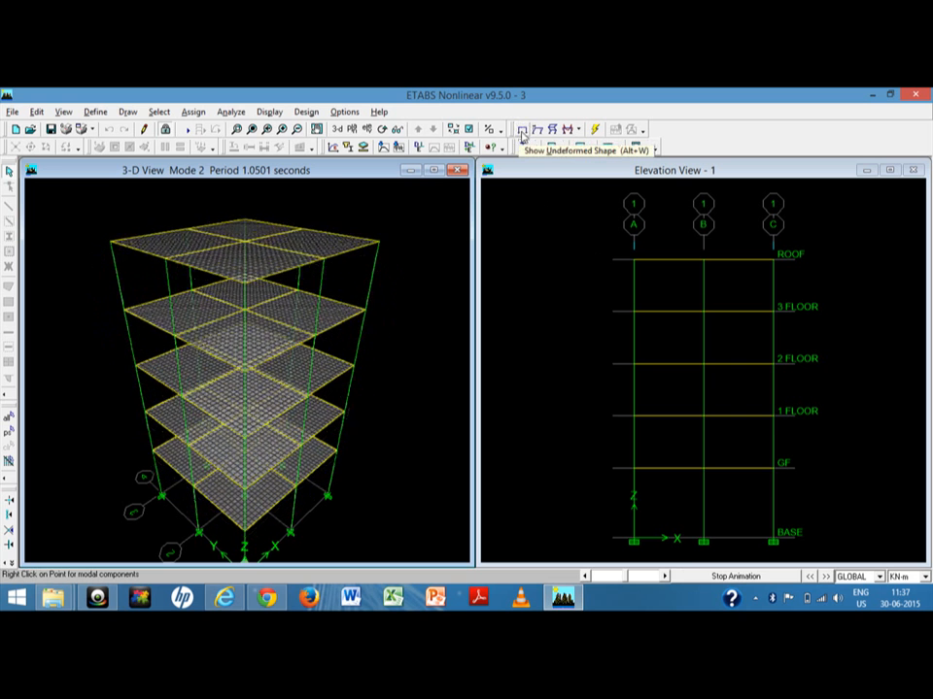
click(522, 133)
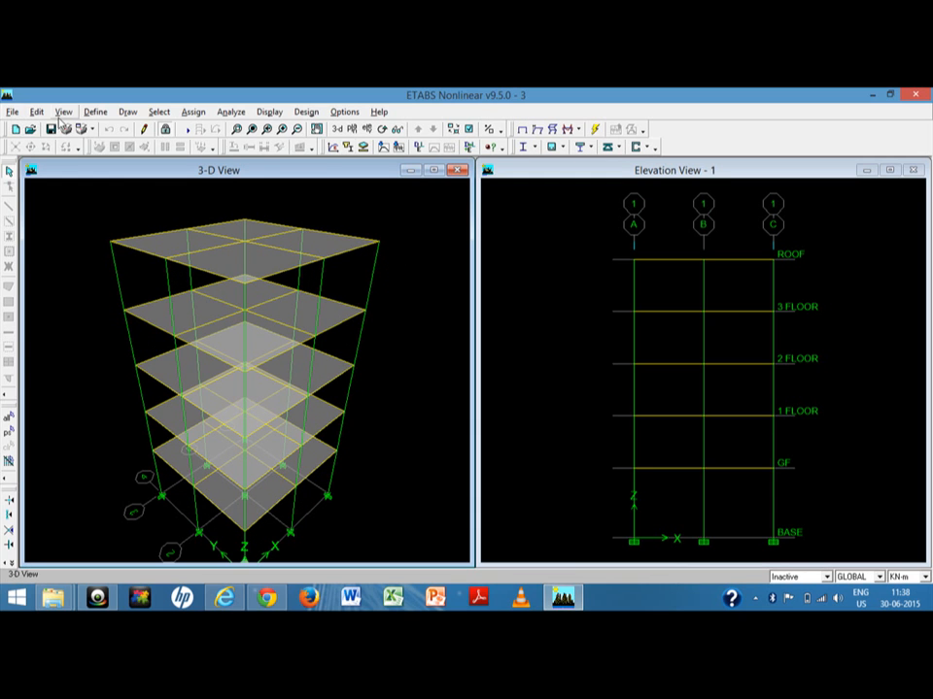
Print the analysis output tables to a file, excluding displacements and reactions and including building modes and building modal info alongside frame forces.
click(14, 112)
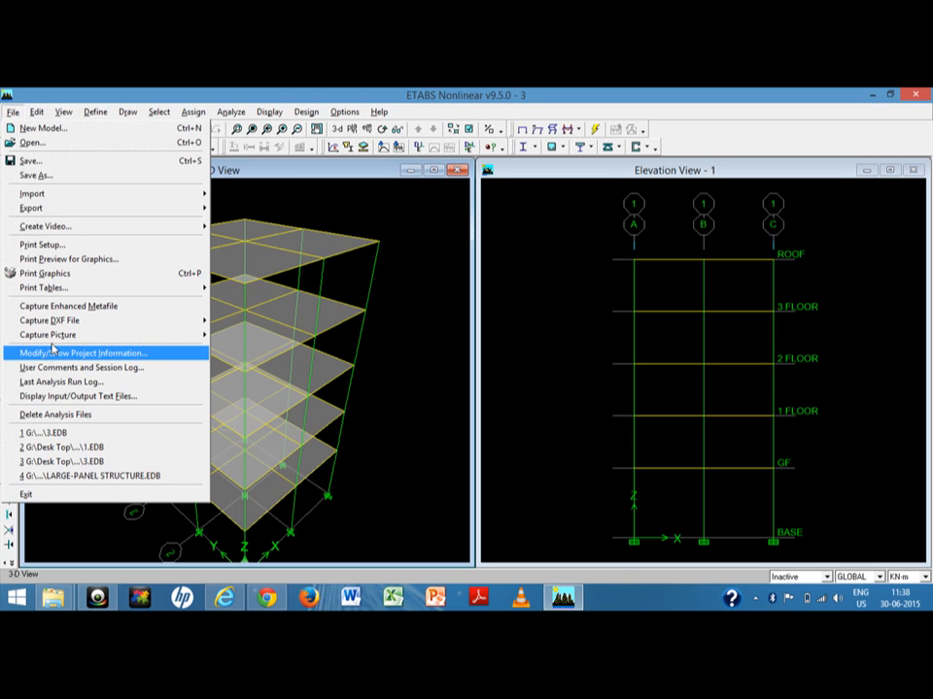
mouse_move(139, 213)
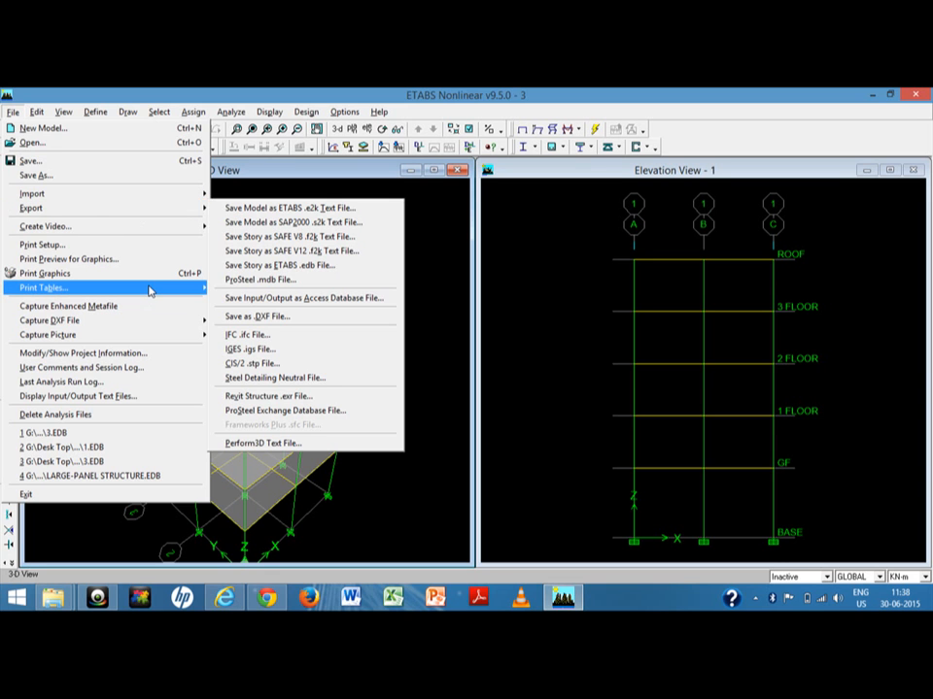
mouse_move(148, 290)
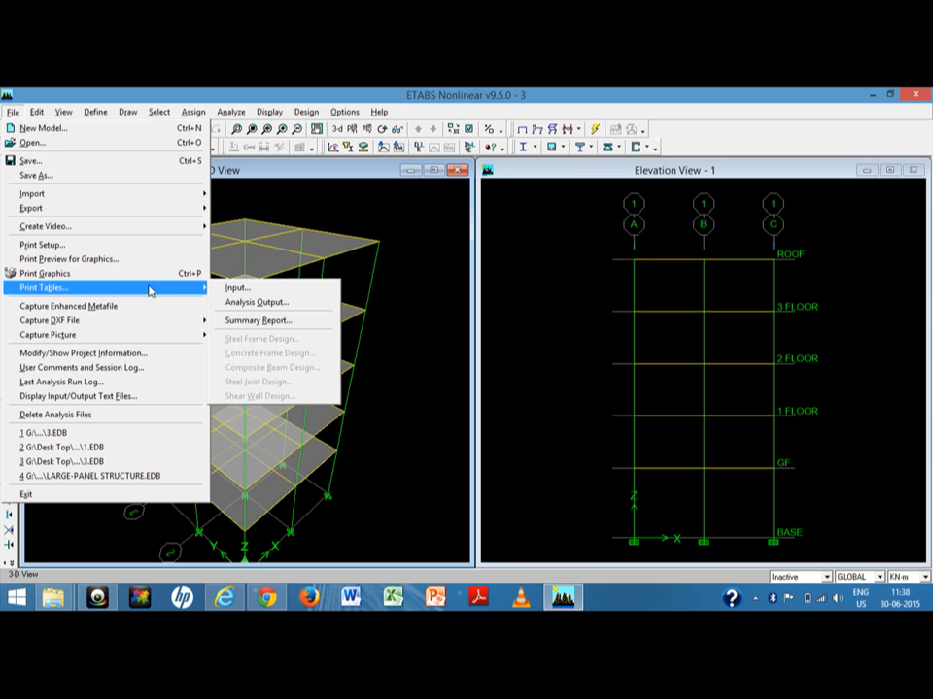
click(260, 303)
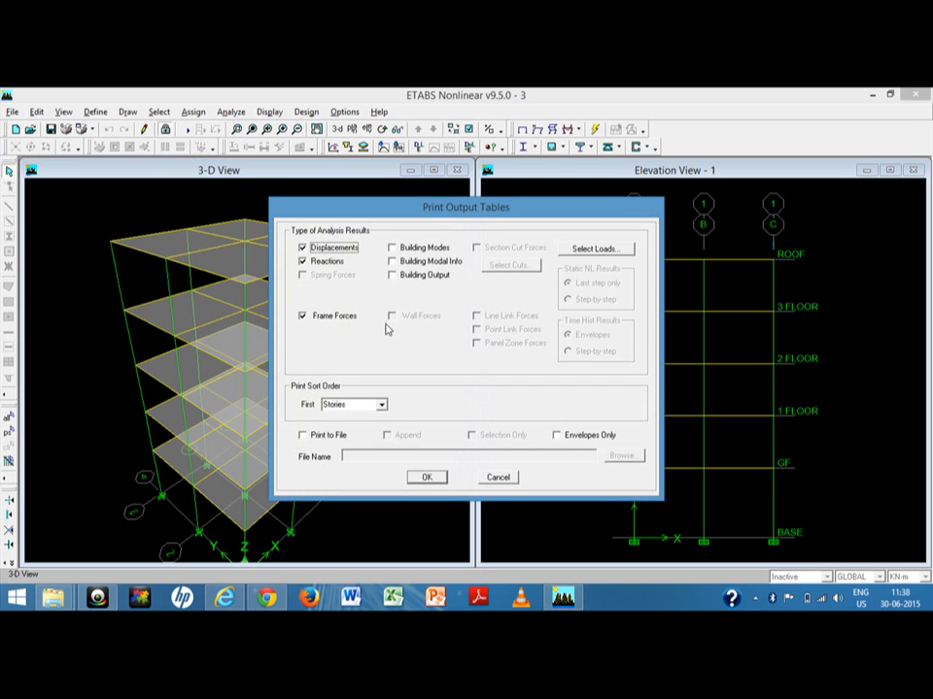
click(316, 252)
click(322, 263)
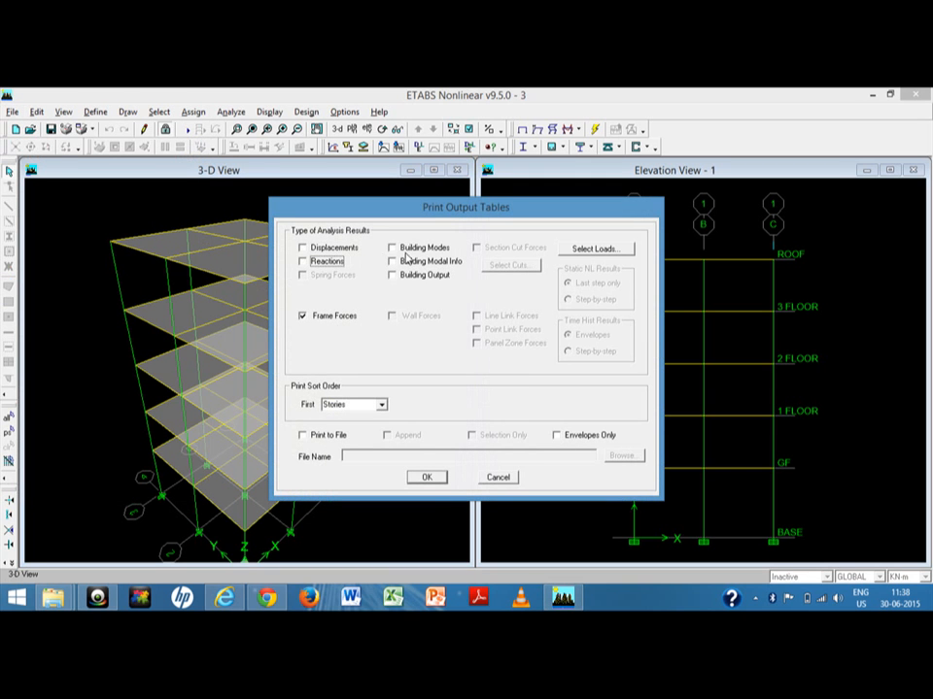
click(404, 251)
click(404, 262)
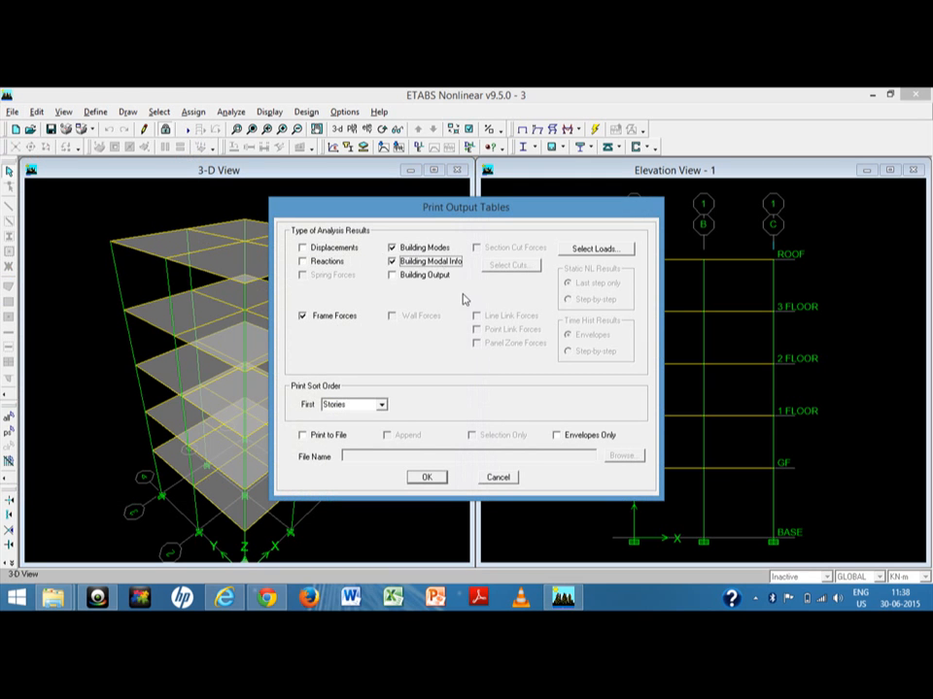
click(302, 436)
click(427, 478)
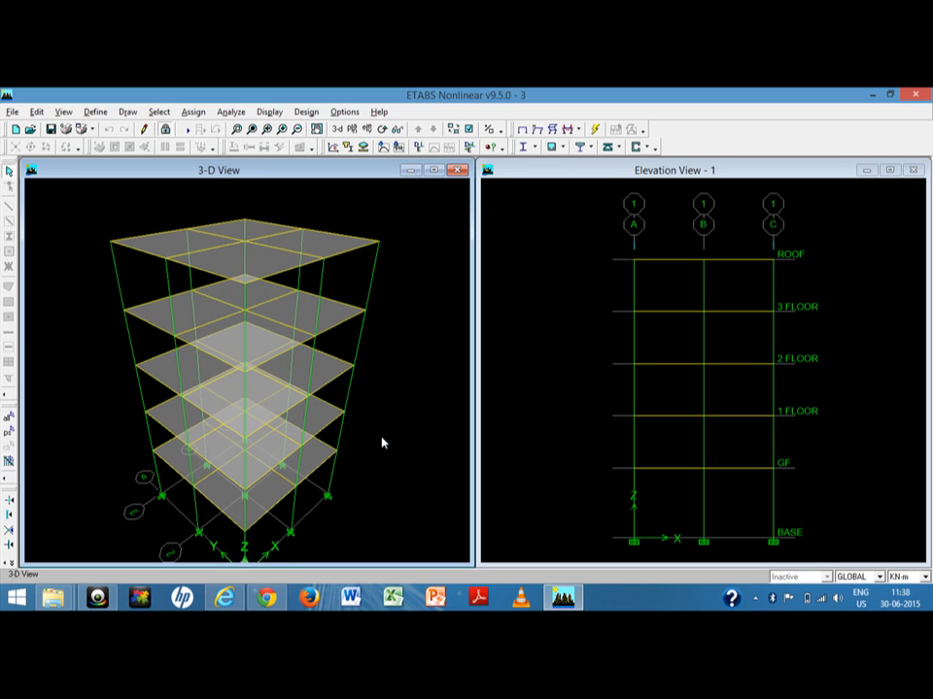
middle_drag(380, 450, 379, 425)
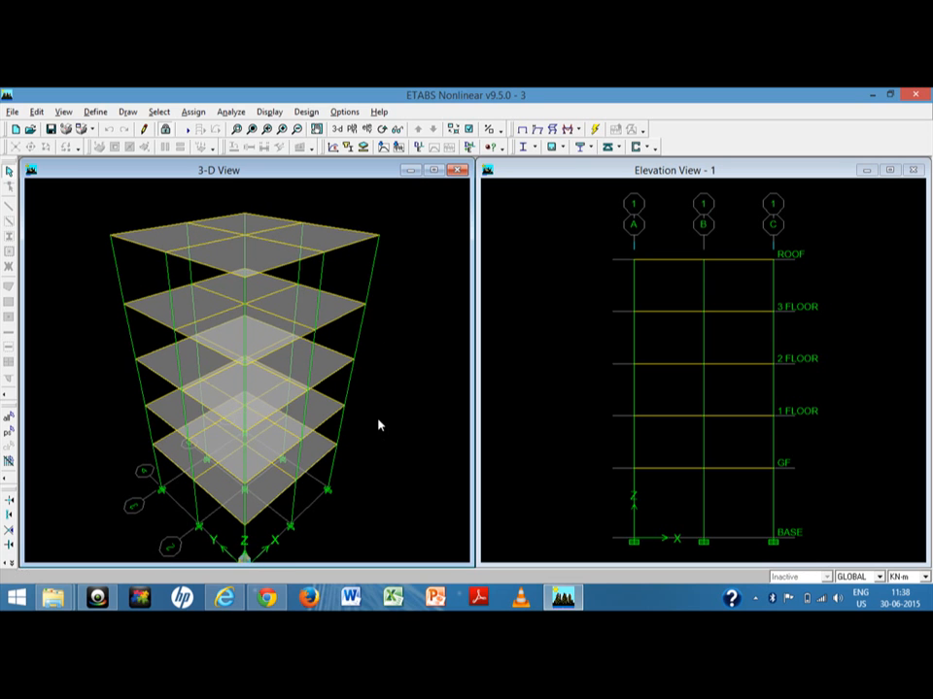
click(561, 597)
click(561, 597)
Print the analysis output tables to the file again with the same result types.
click(12, 112)
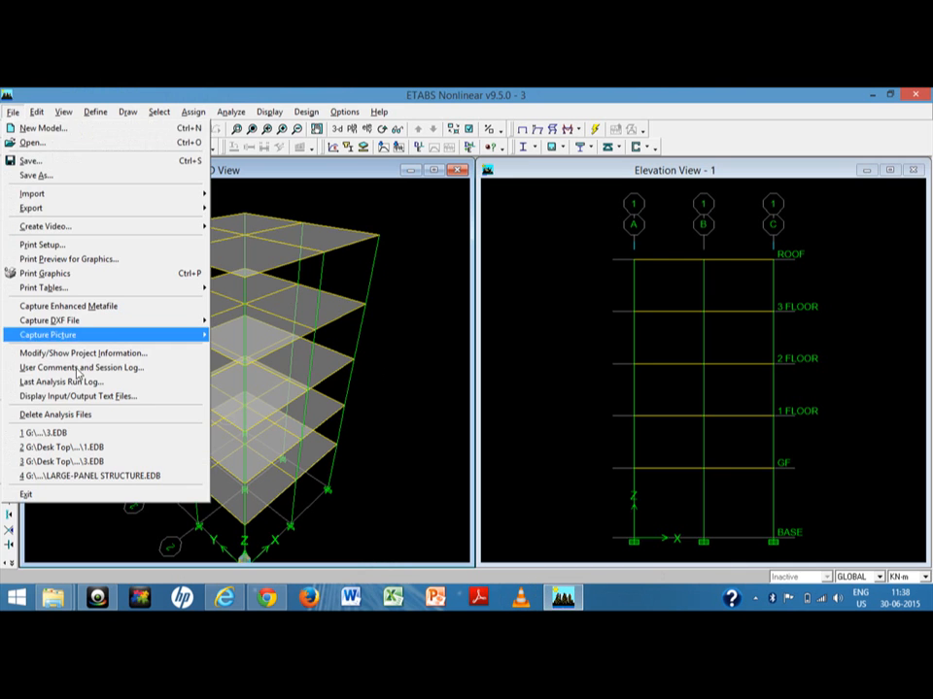
mouse_move(175, 292)
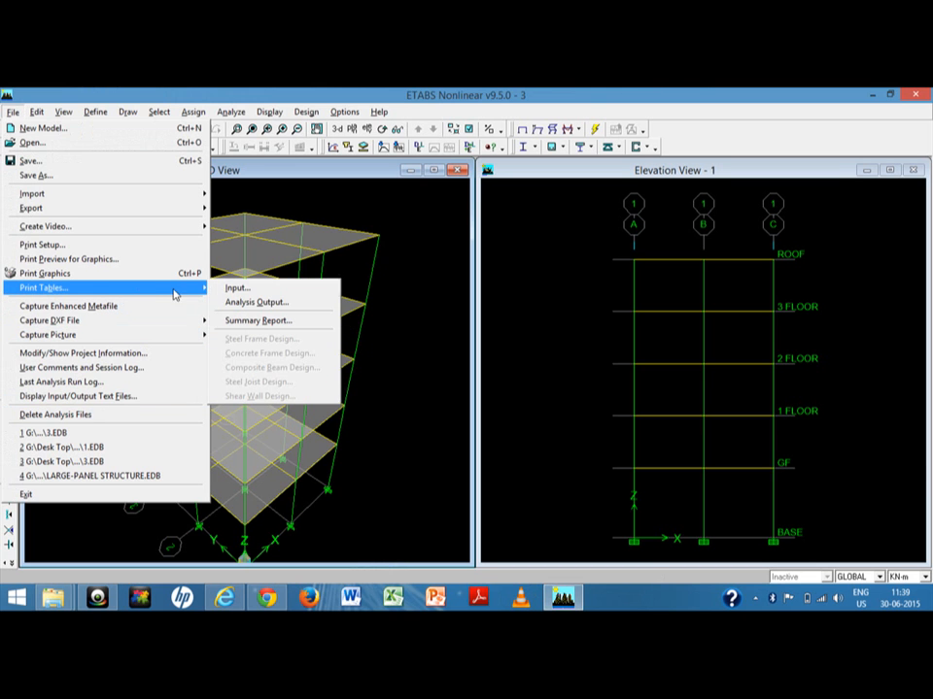
click(279, 302)
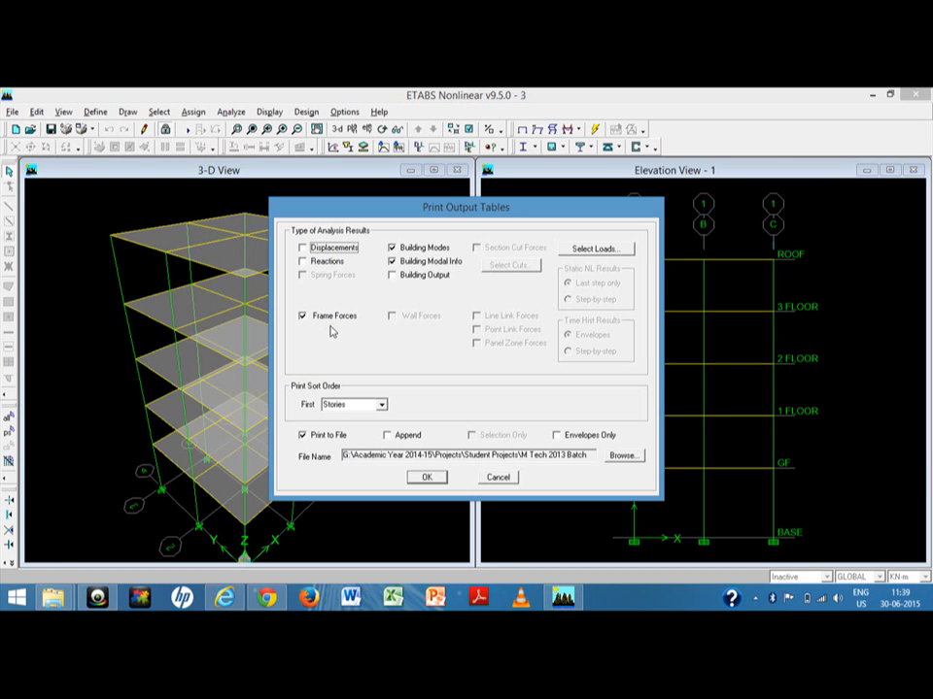
click(422, 480)
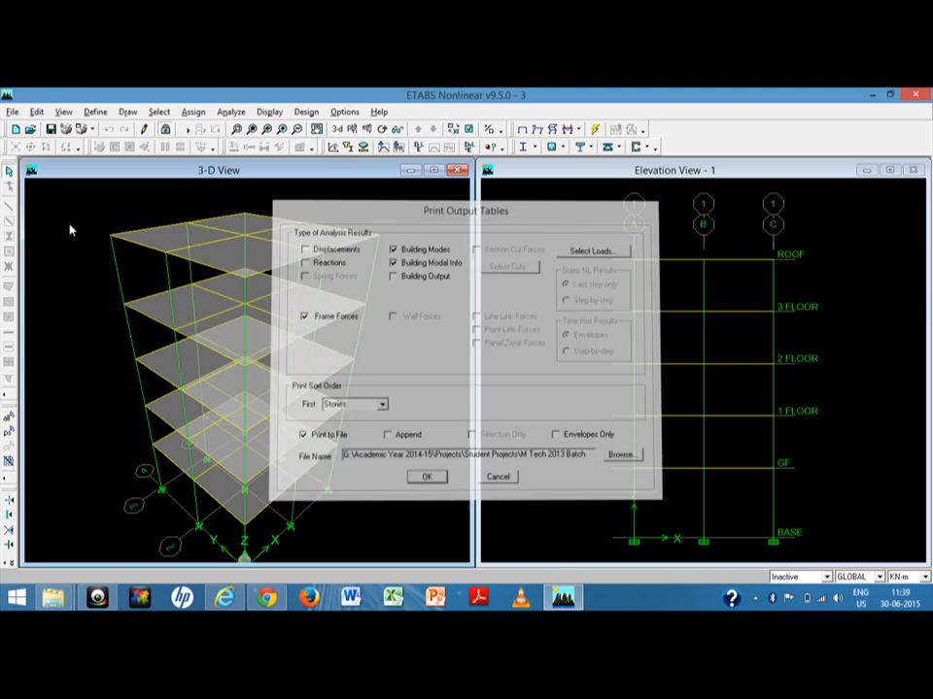
Open the output text file 3 and look through its loading combinations and column forces.
click(13, 112)
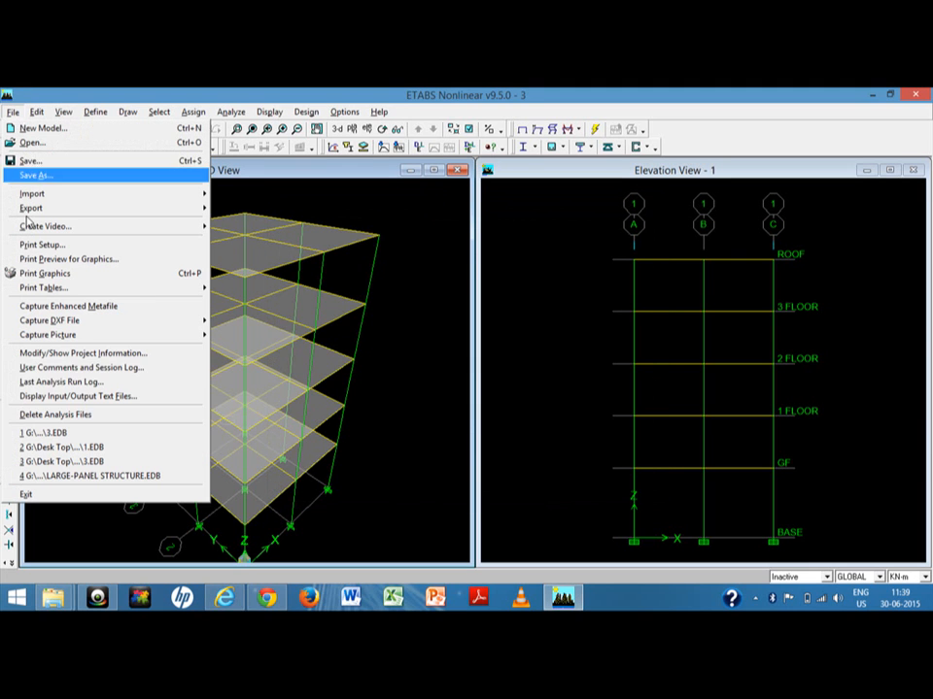
click(94, 401)
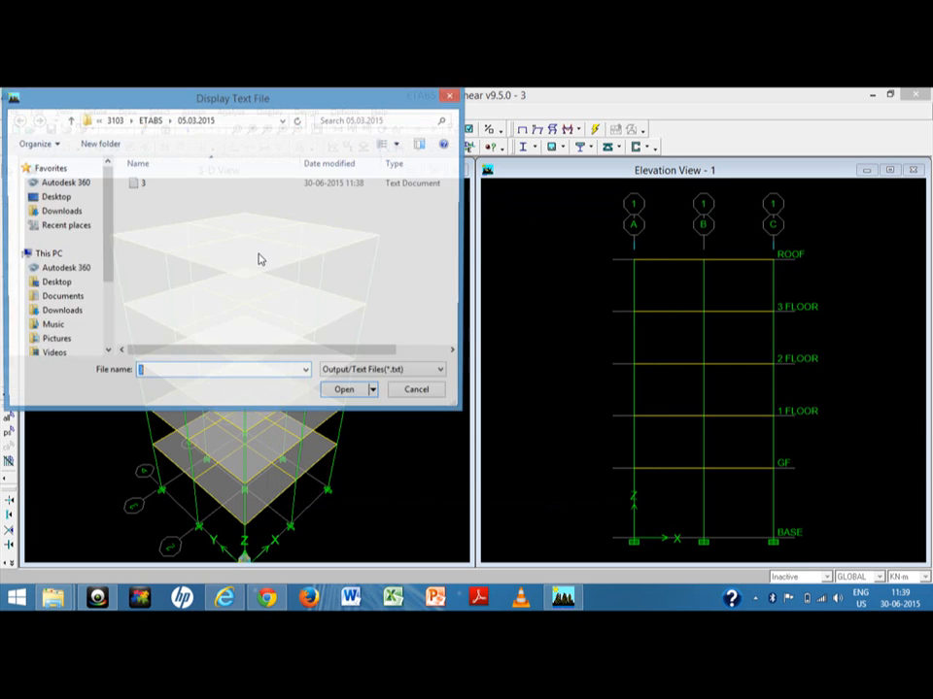
double_click(145, 186)
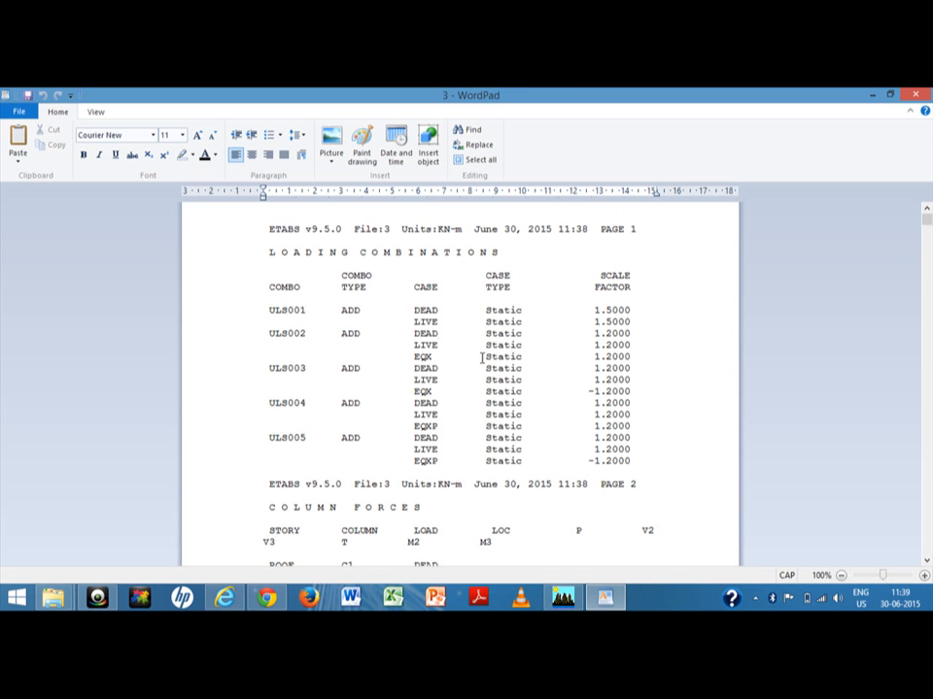
scroll(447, 390, down, 15)
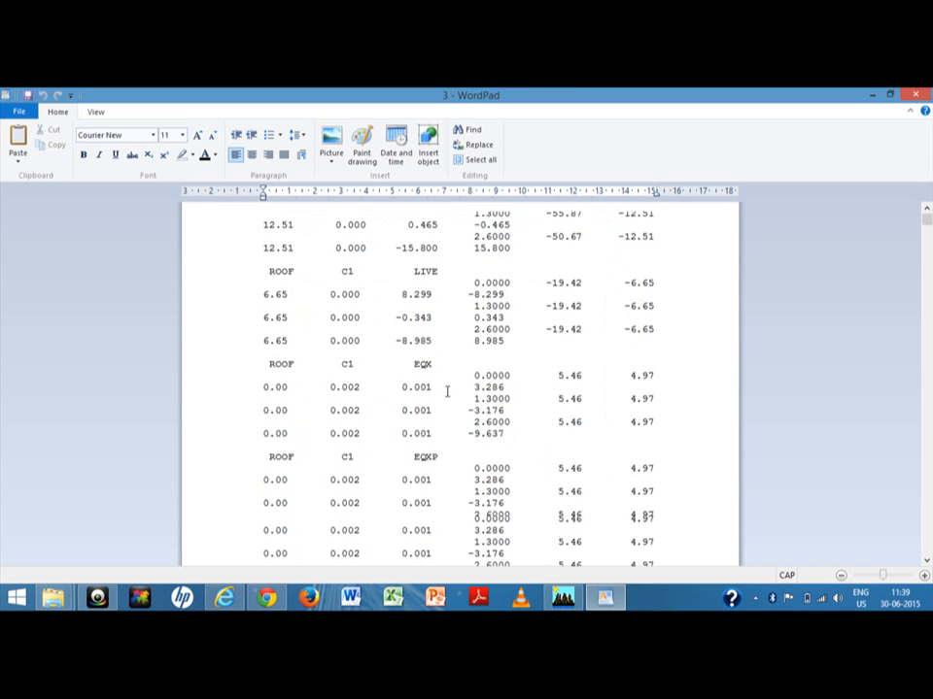
Look through the roof-storey column forces of C1 and C3 in the output text file, and close the file.
scroll(447, 390, down, 20)
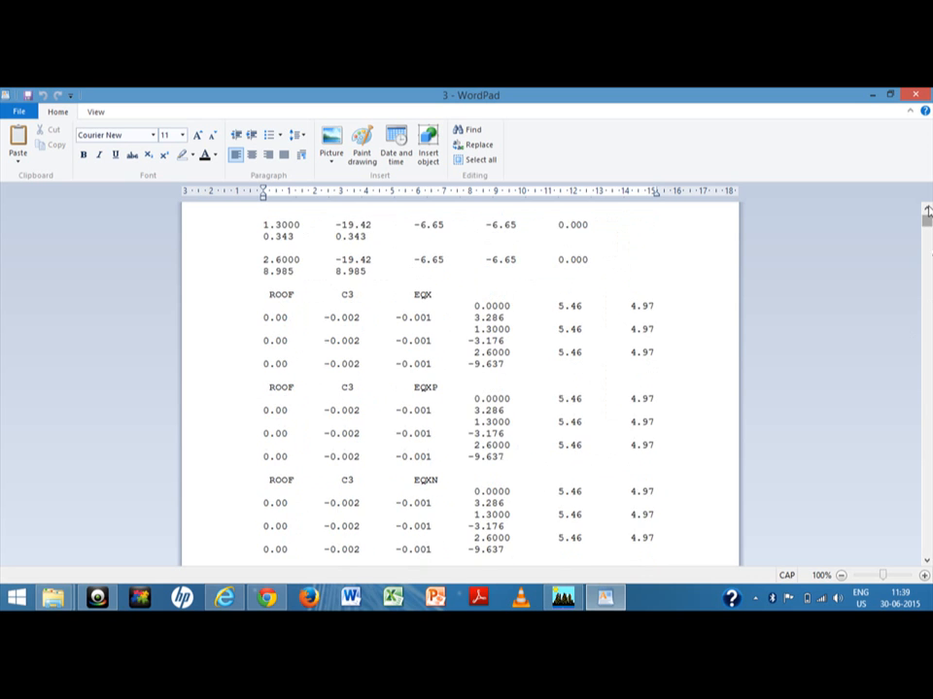
drag(920, 226, 892, 602)
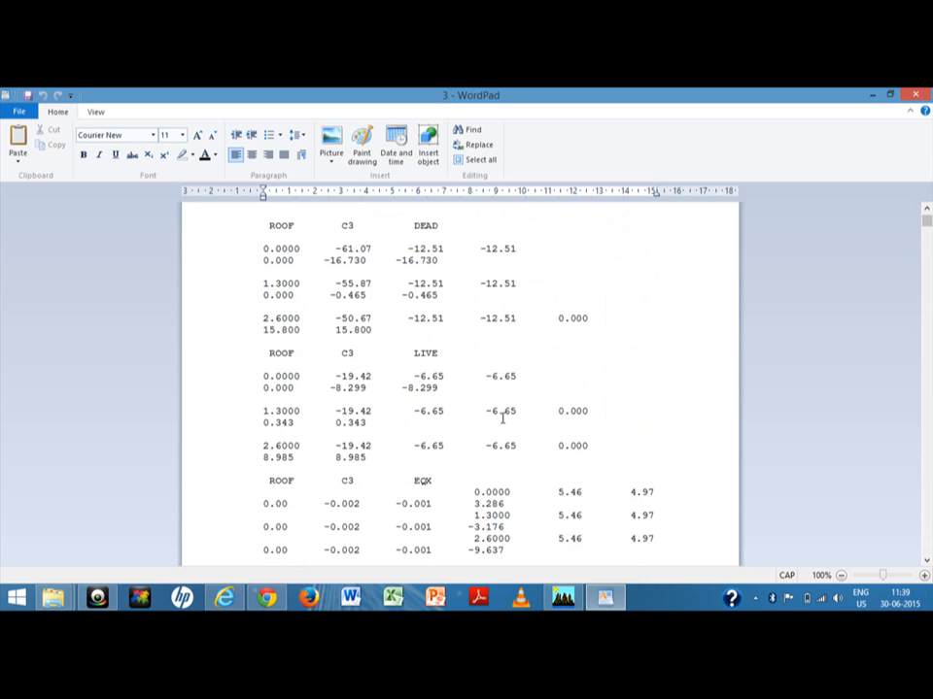
scroll(502, 418, down, 3)
scroll(502, 417, down, 20)
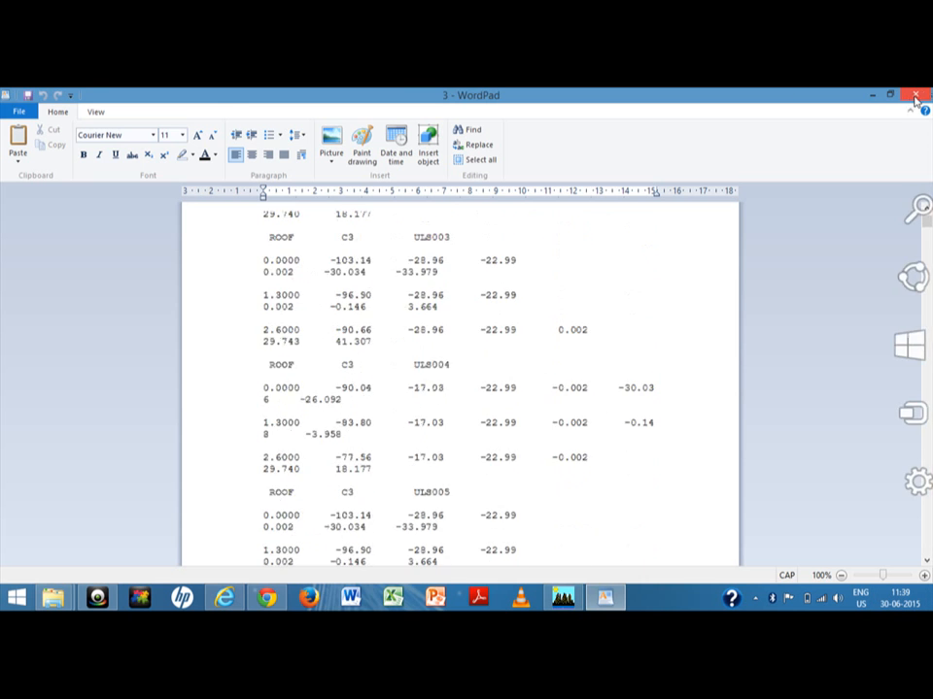
click(915, 94)
Print the analysis output tables to the existing file 3.txt, replacing it, with building modes excluded and building modal info and frame forces kept.
click(13, 112)
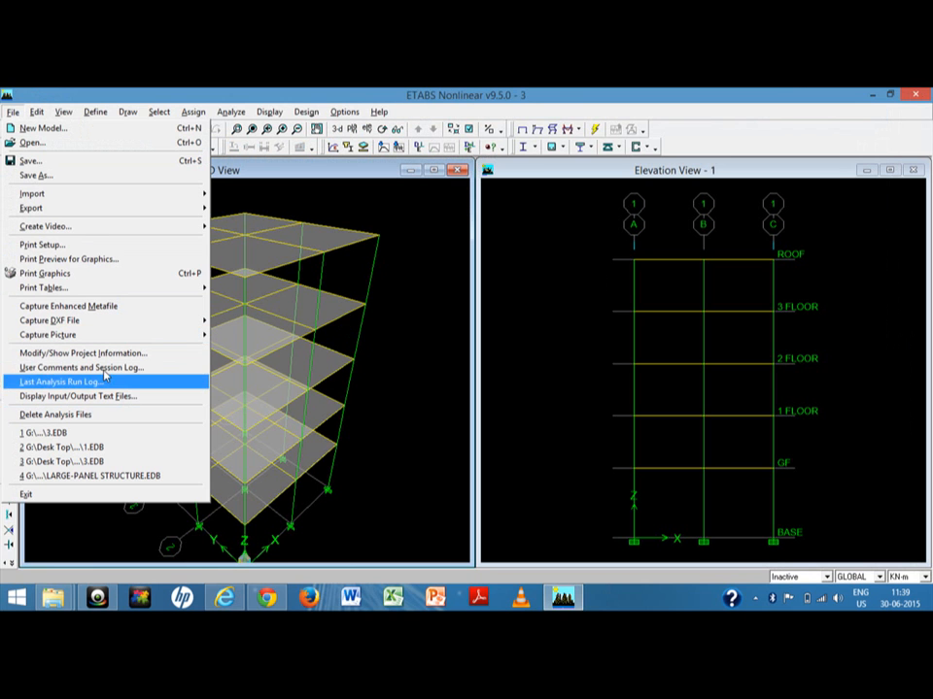
mouse_move(125, 288)
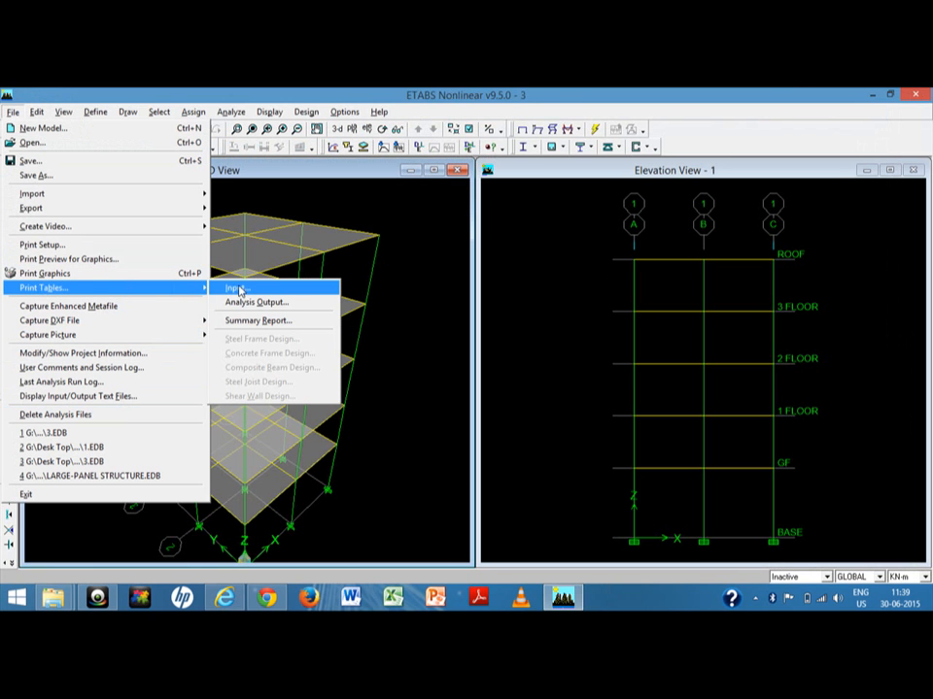
click(245, 304)
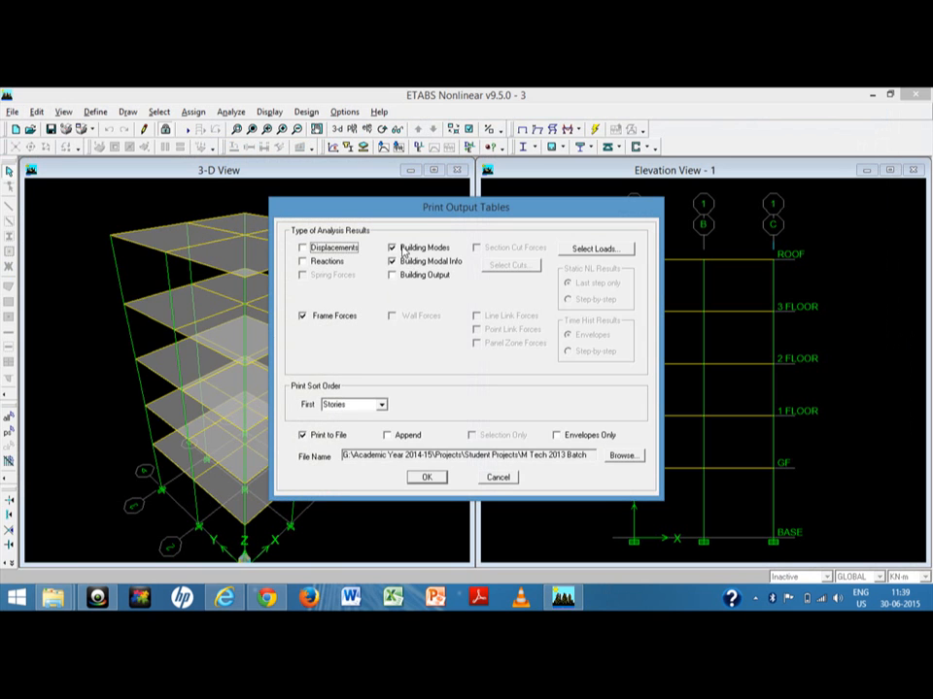
click(404, 251)
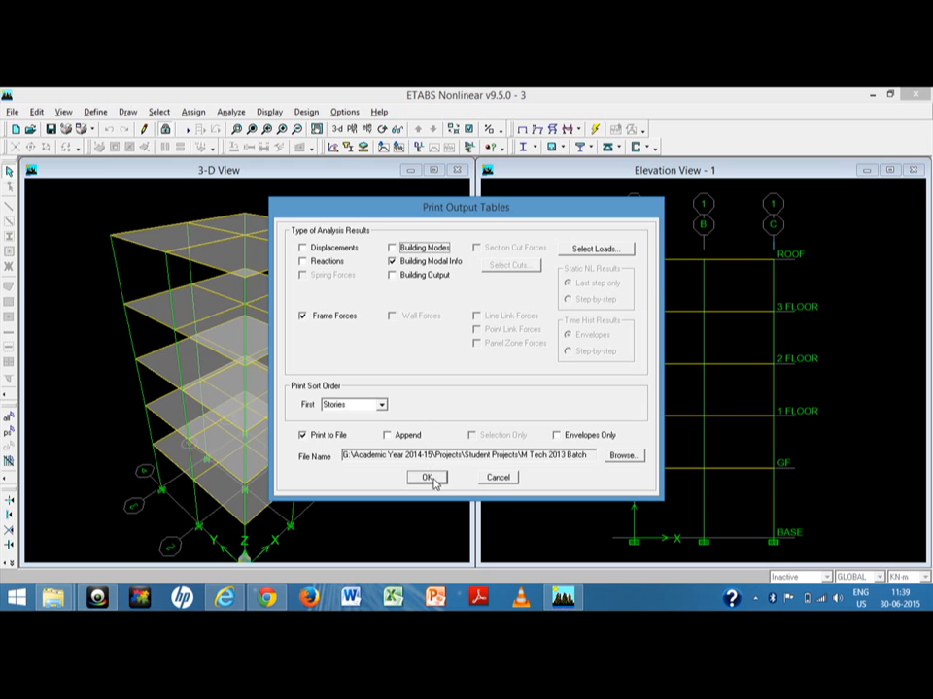
click(620, 457)
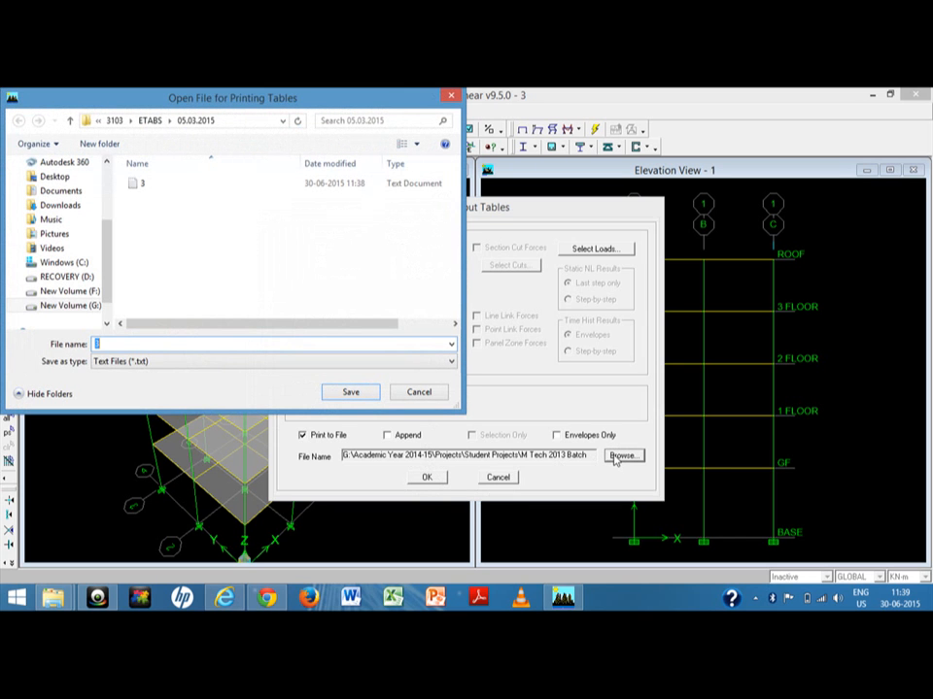
click(364, 393)
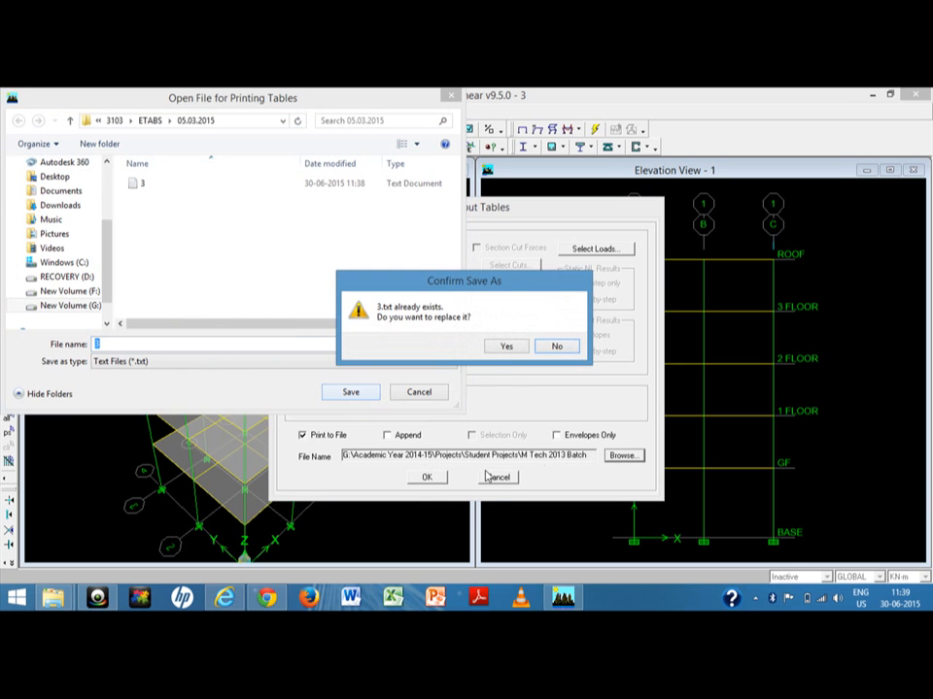
click(508, 348)
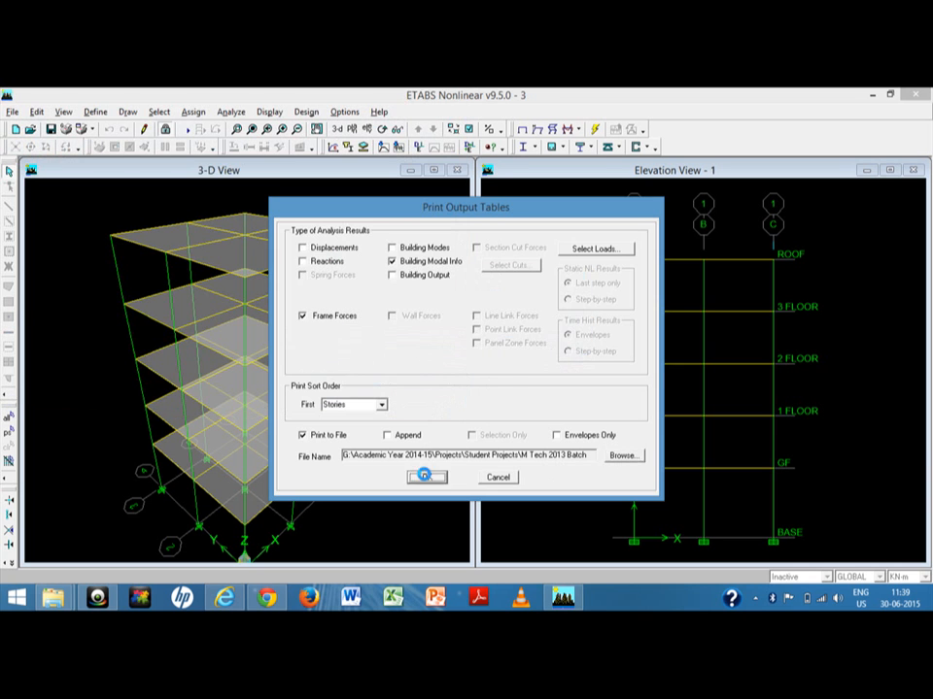
click(424, 476)
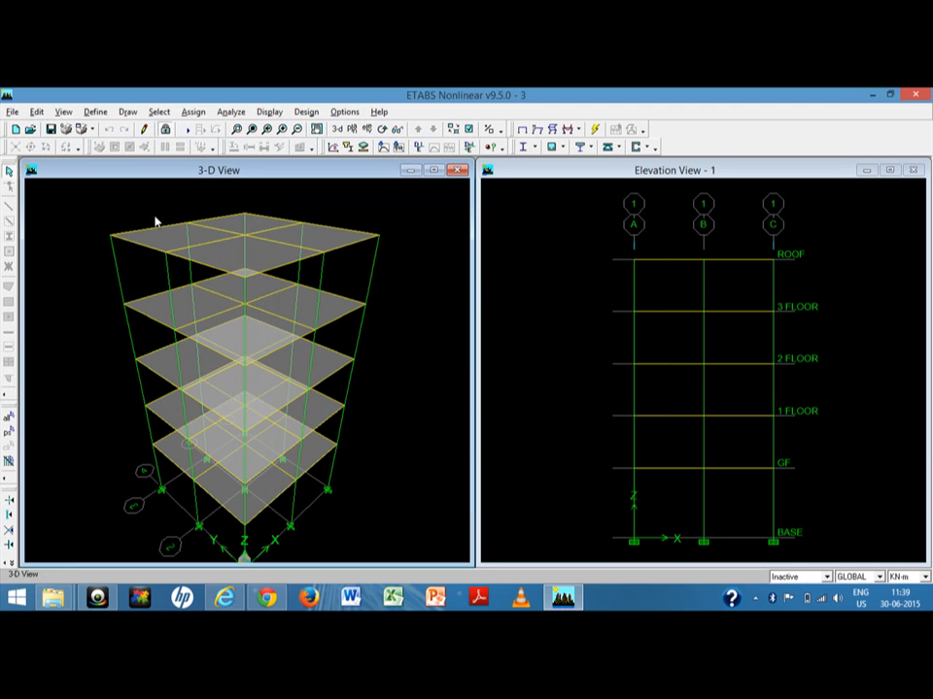
Open the reprinted output text file 3, look through its column forces, and close it.
click(13, 112)
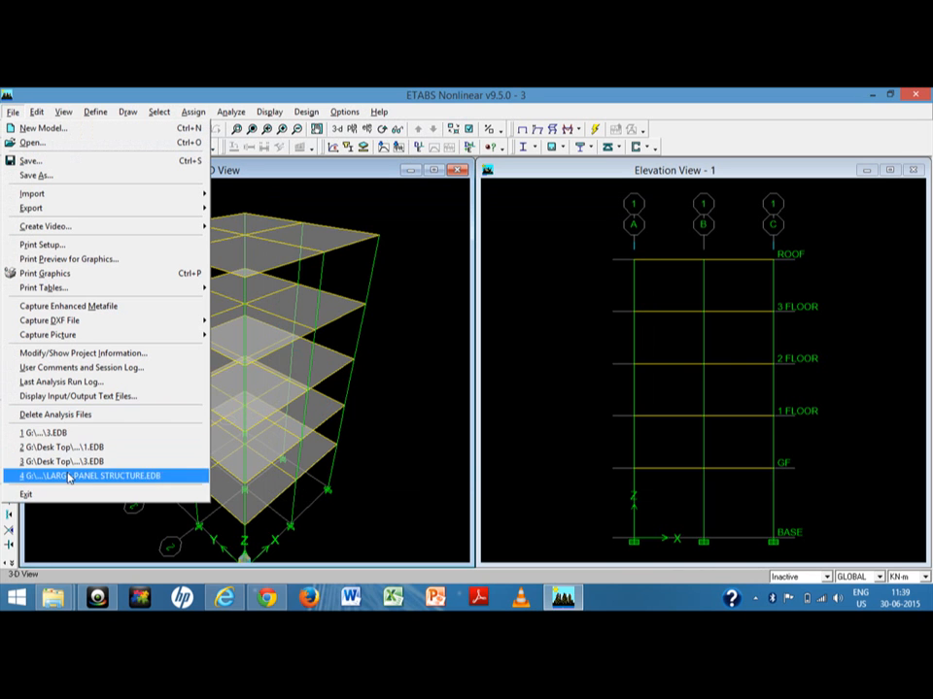
click(73, 395)
double_click(148, 186)
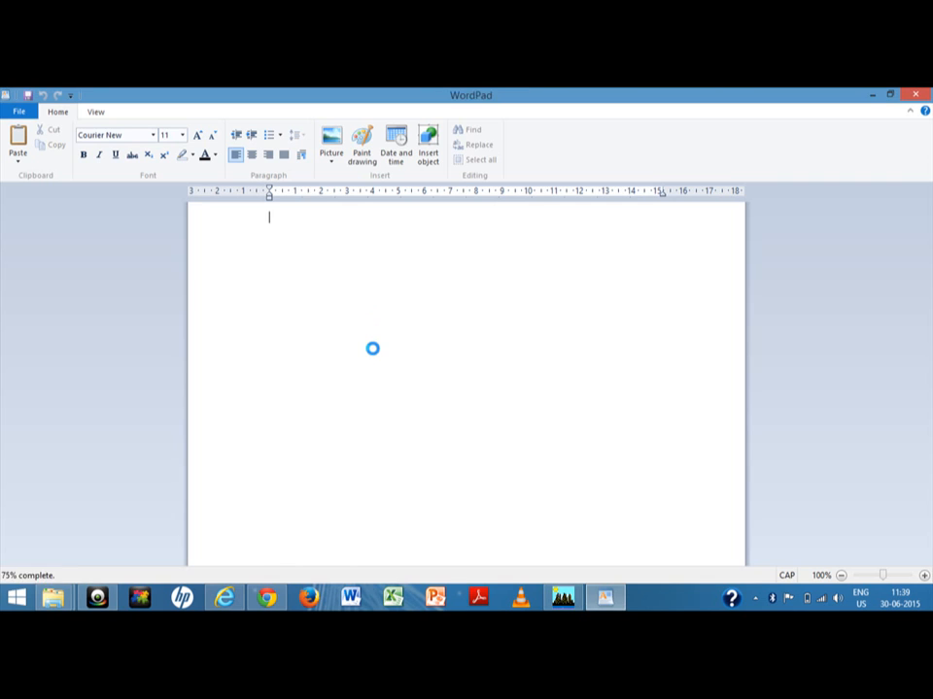
scroll(454, 411, down, 4)
scroll(455, 412, down, 20)
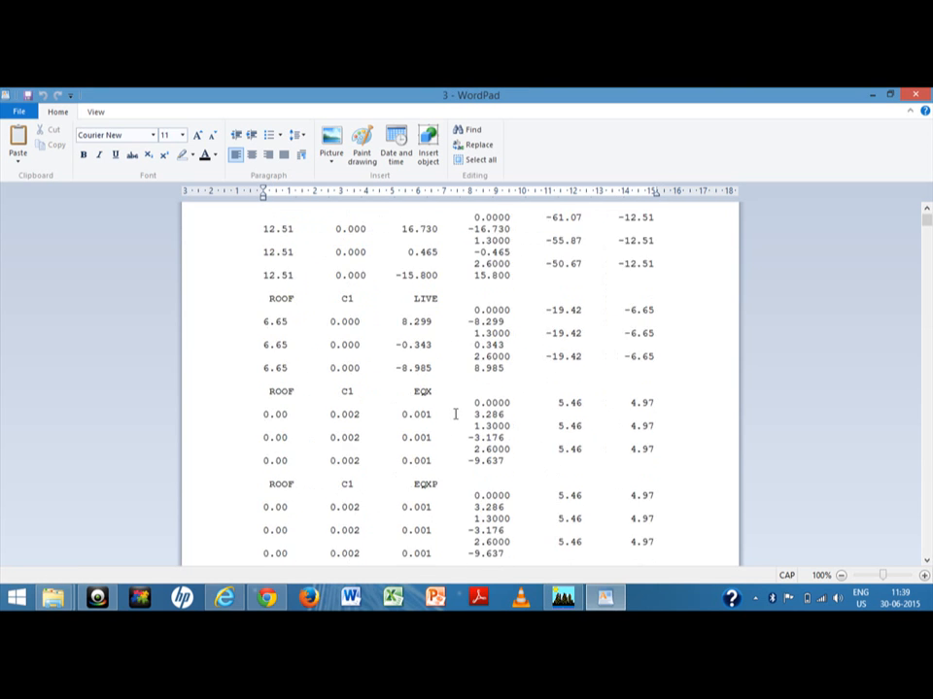
click(916, 94)
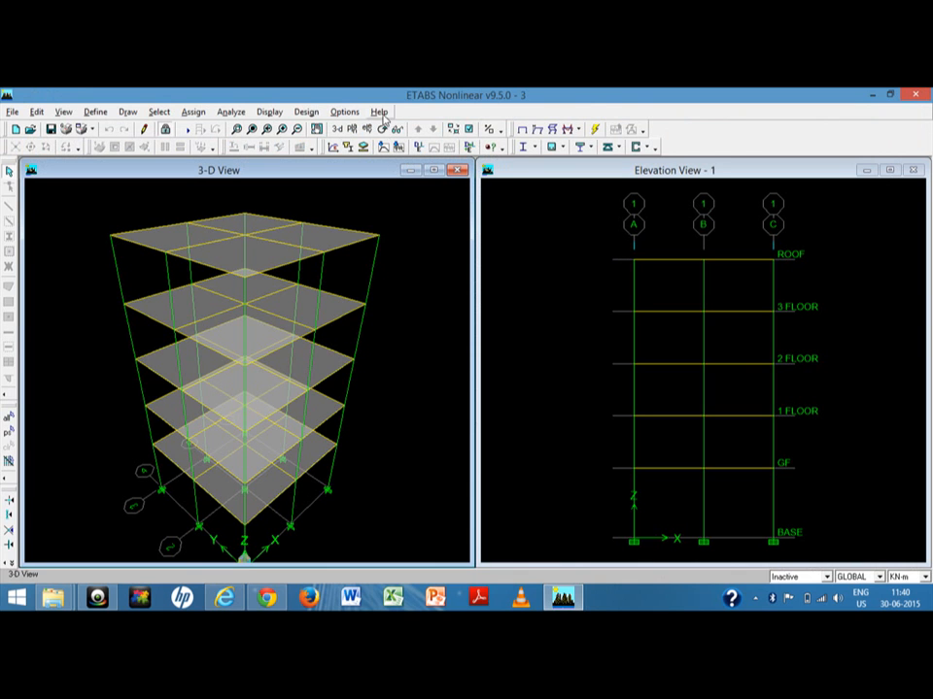
click(345, 112)
mouse_move(417, 129)
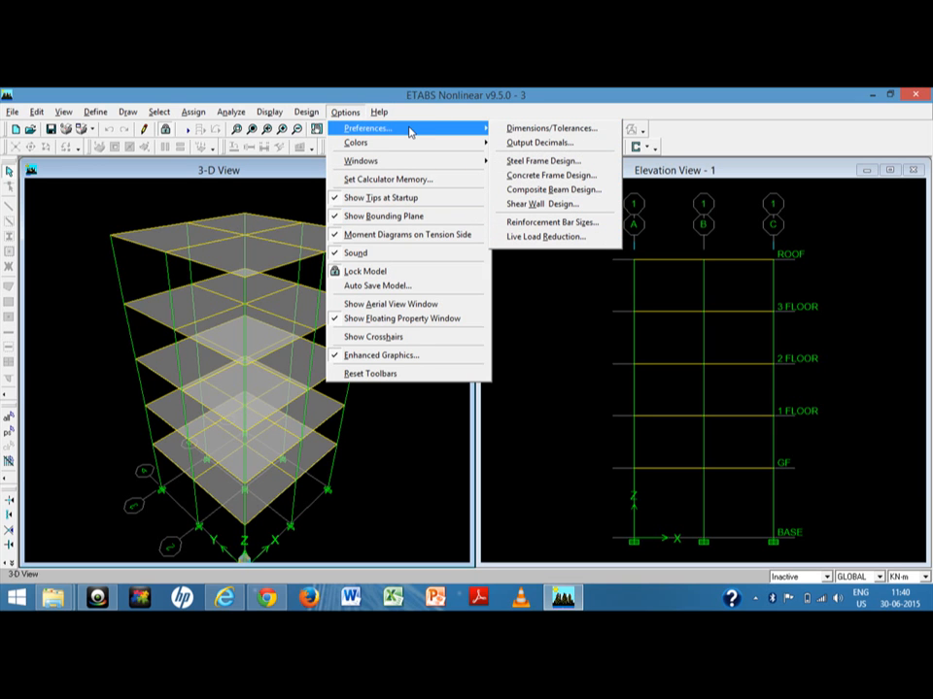
click(534, 161)
key(Escape)
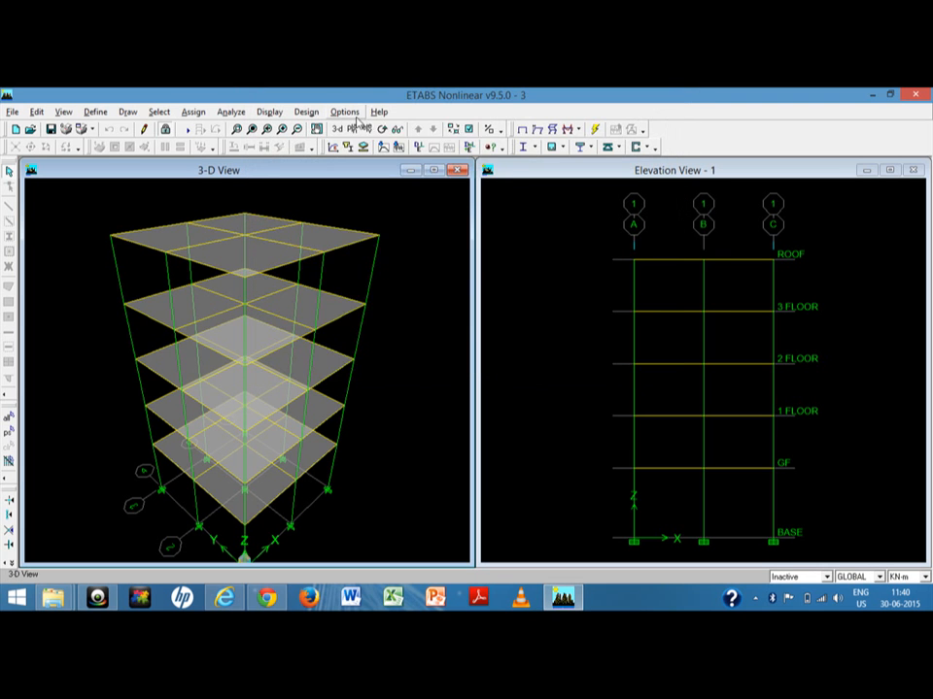
Set the design code in the concrete frame design preferences to Indian IS 456-2000.
click(345, 113)
mouse_move(466, 128)
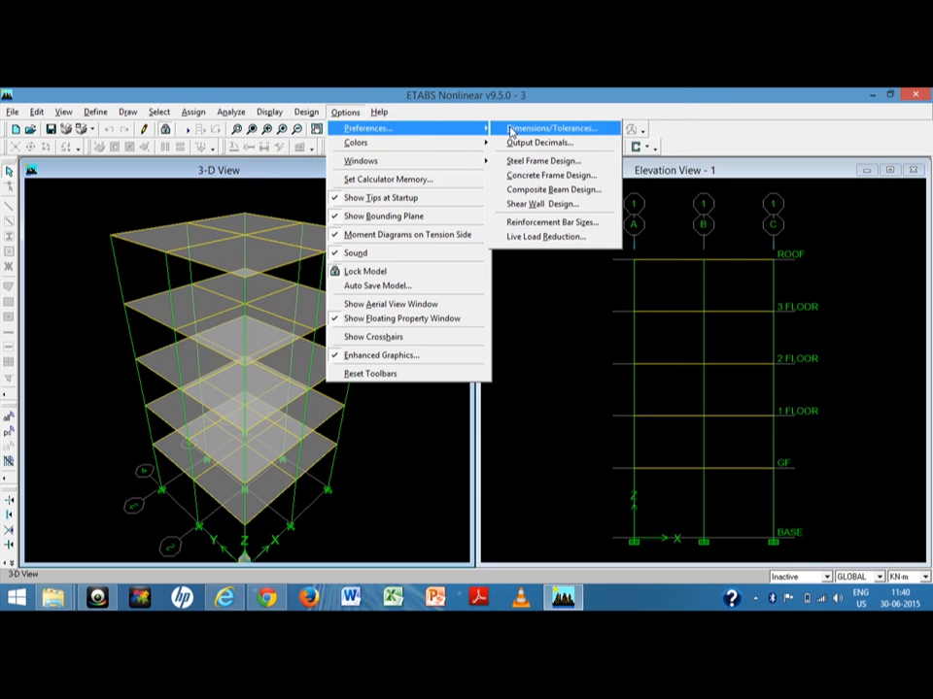
click(526, 178)
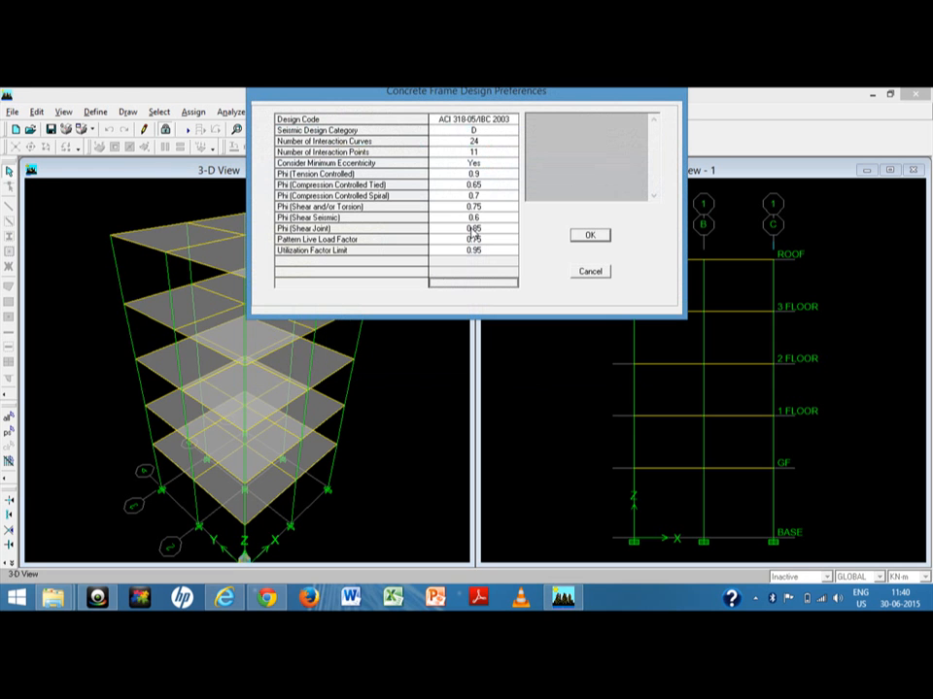
click(458, 119)
click(462, 120)
scroll(477, 160, down, 2)
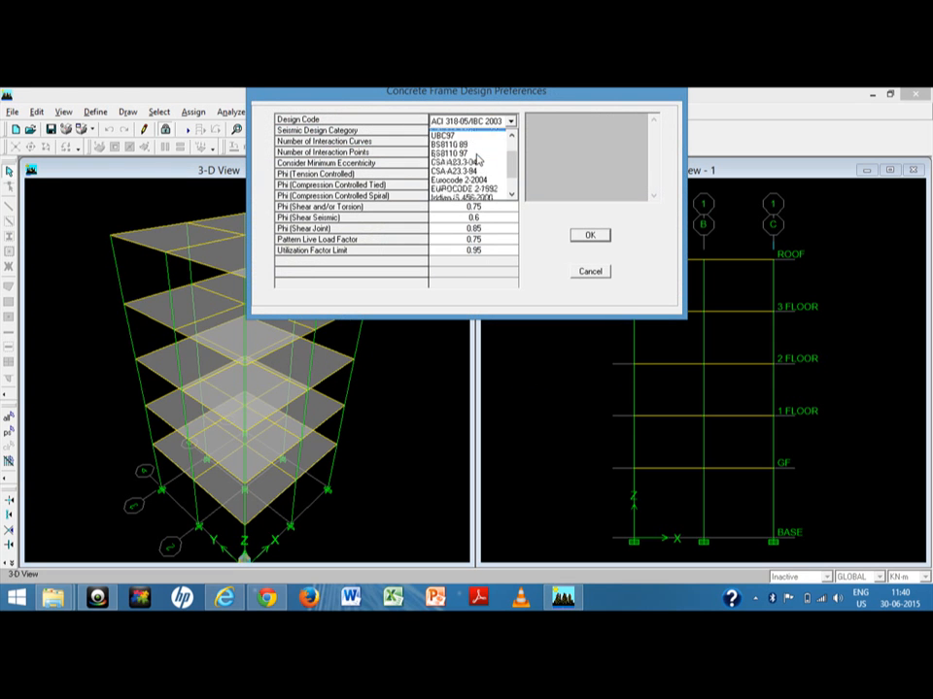
click(445, 169)
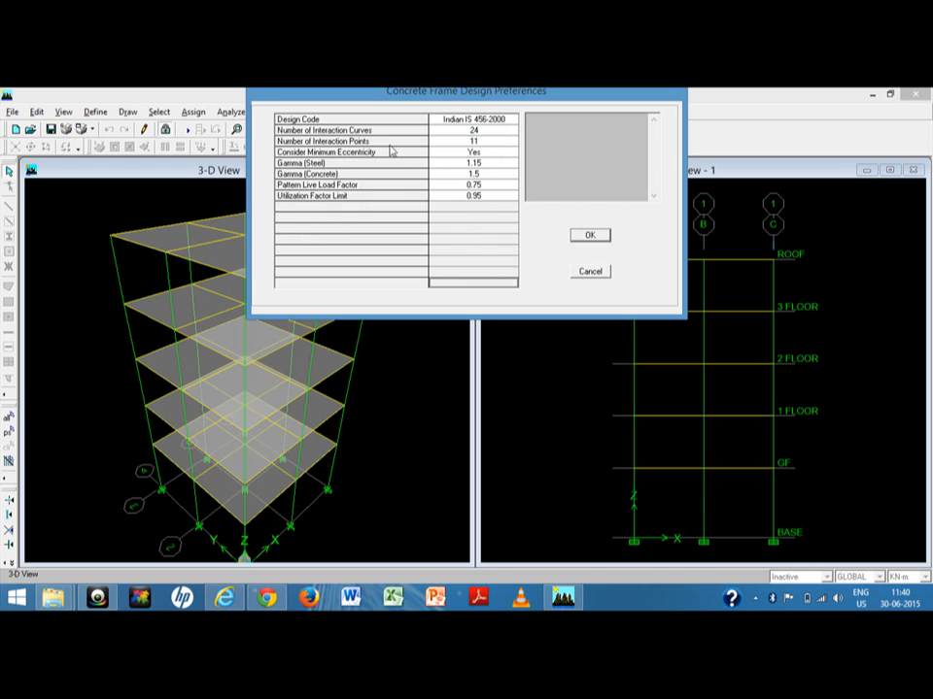
click(588, 237)
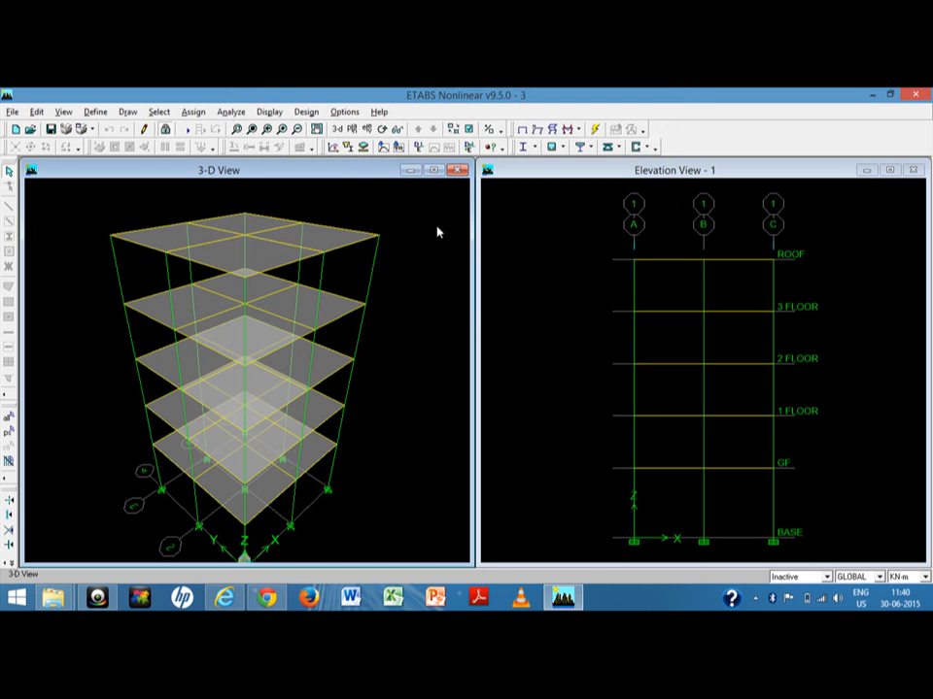
Run the concrete frame design and display the longitudinal reinforcing on the ROOF plan in N-mm units.
click(552, 147)
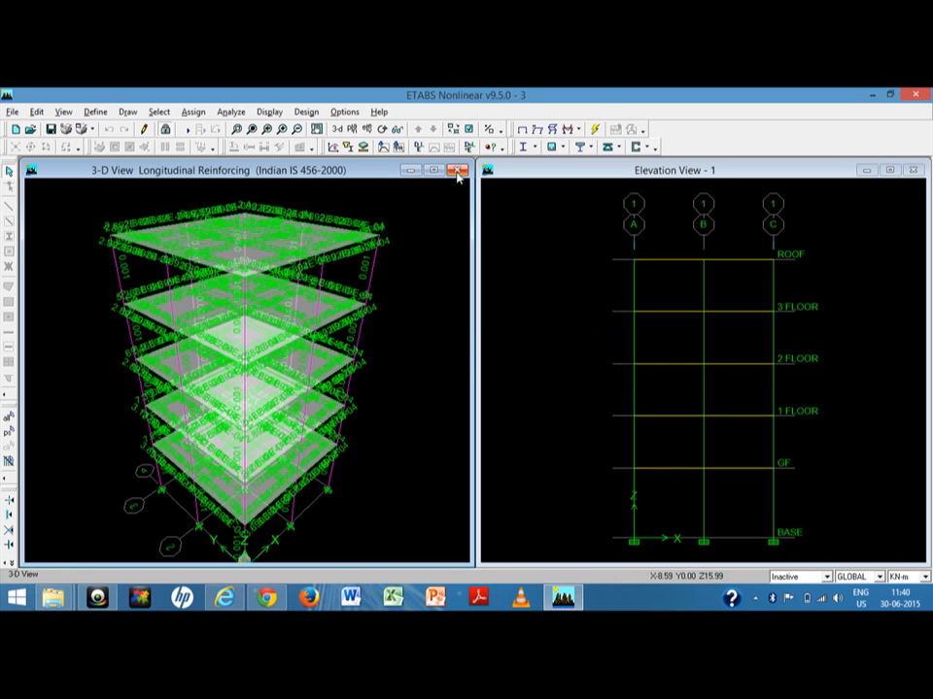
click(351, 129)
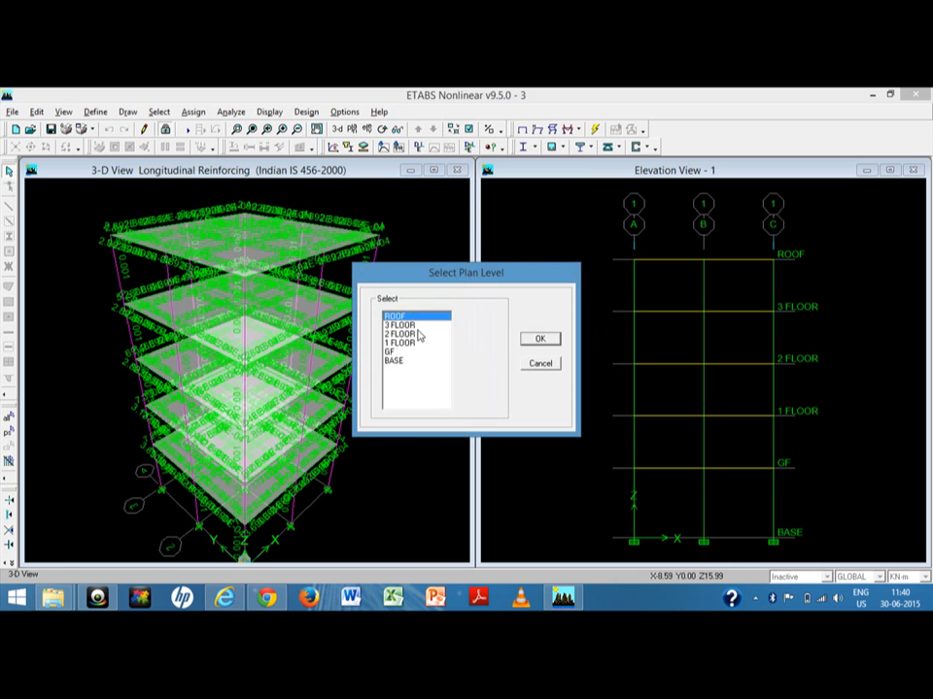
click(540, 340)
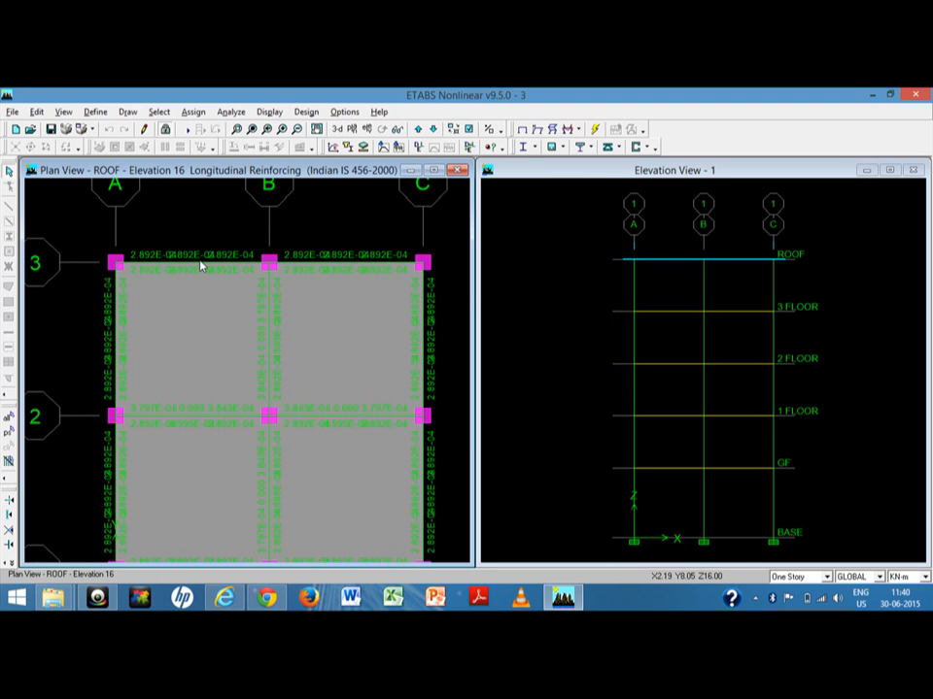
click(923, 577)
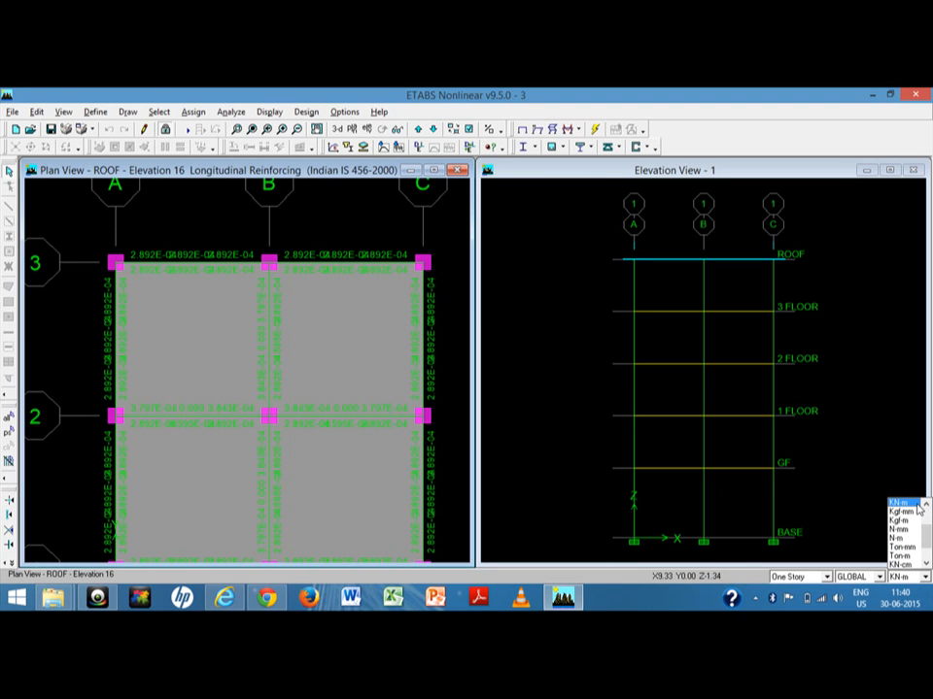
click(906, 537)
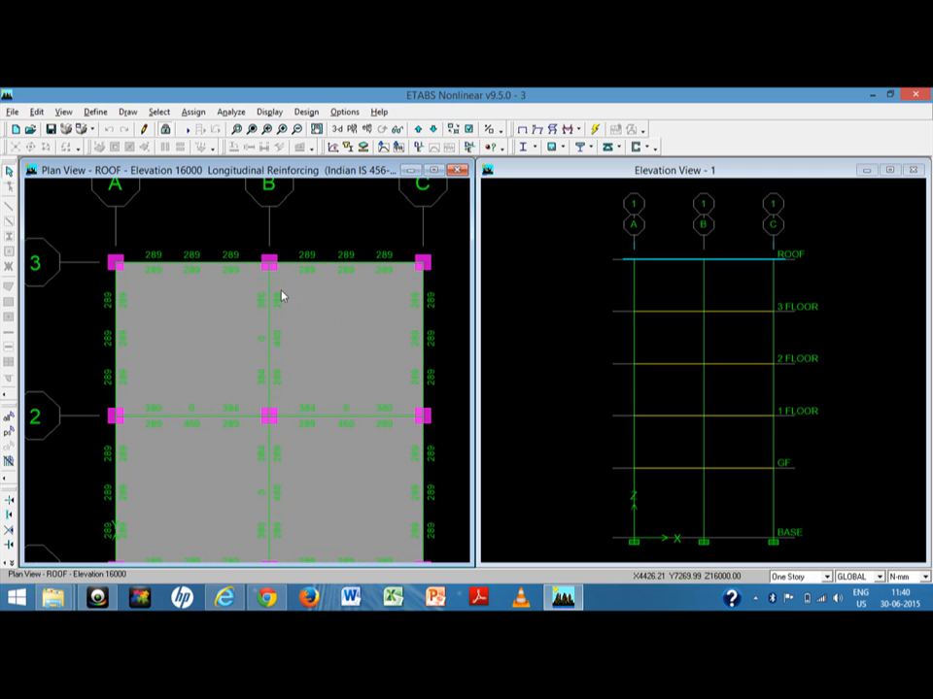
Isolate the roof beam on grid line 3 between A and B and examine its longitudinal reinforcing.
click(207, 265)
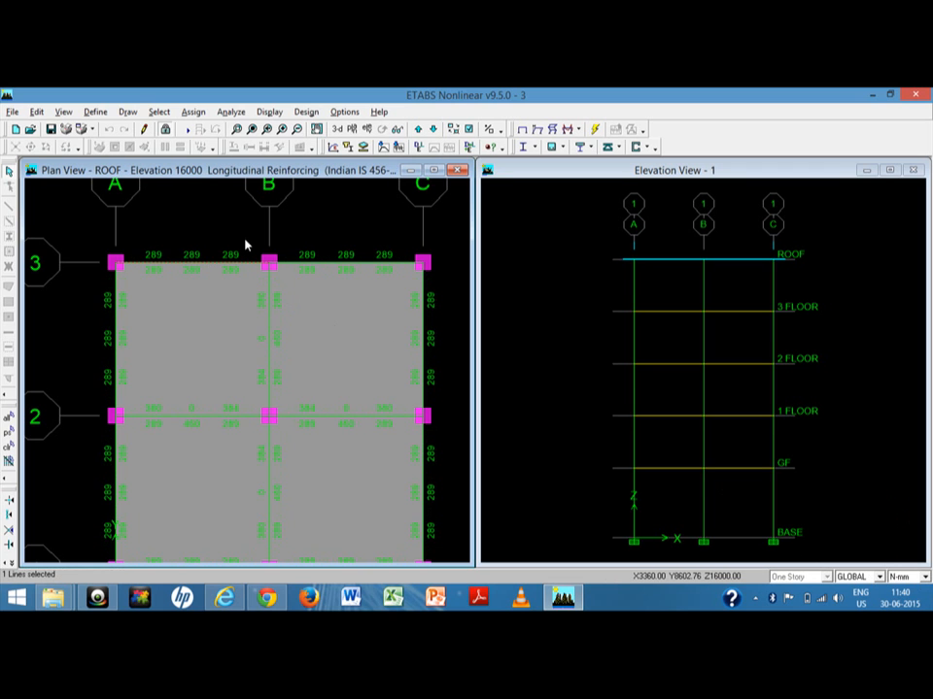
key(alt+v)
key(Escape)
key(ctrl+h)
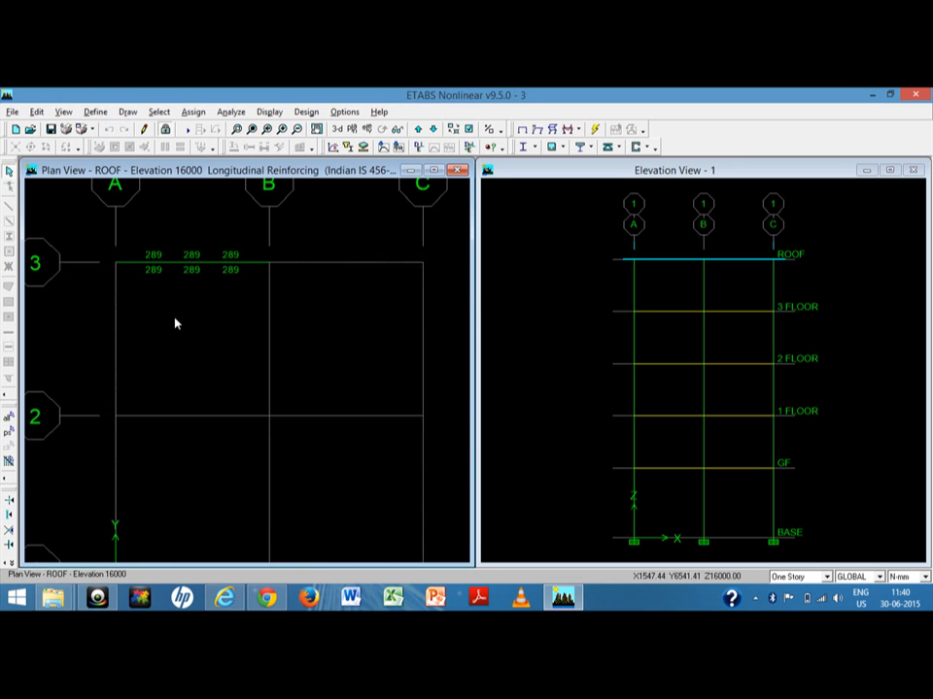
middle_drag(175, 299, 220, 330)
scroll(214, 309, up, 2)
scroll(215, 309, up, 1)
middle_drag(288, 337, 231, 333)
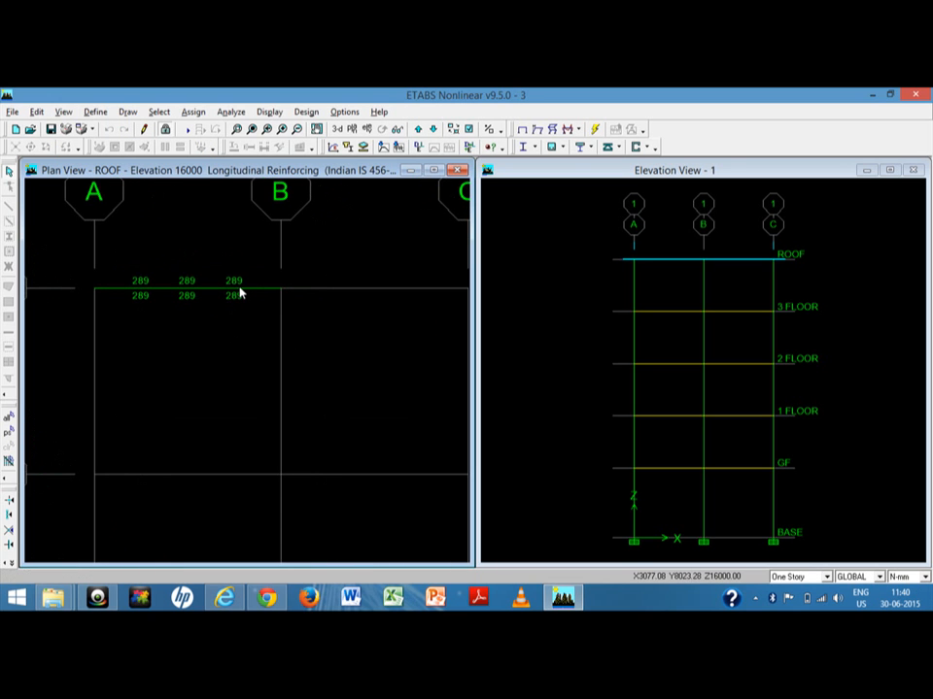
click(240, 289)
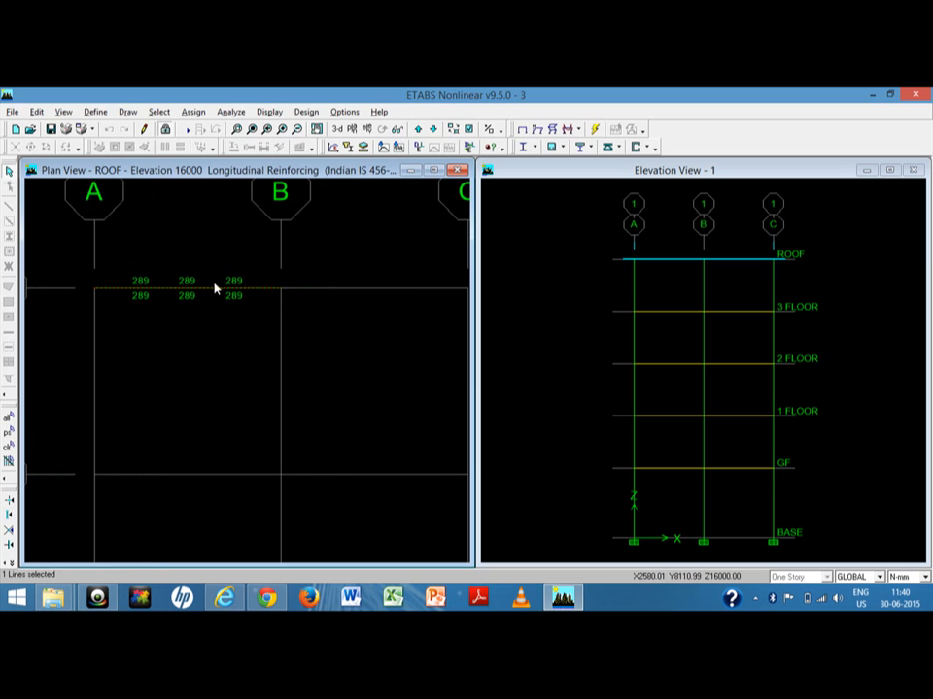
click(209, 289)
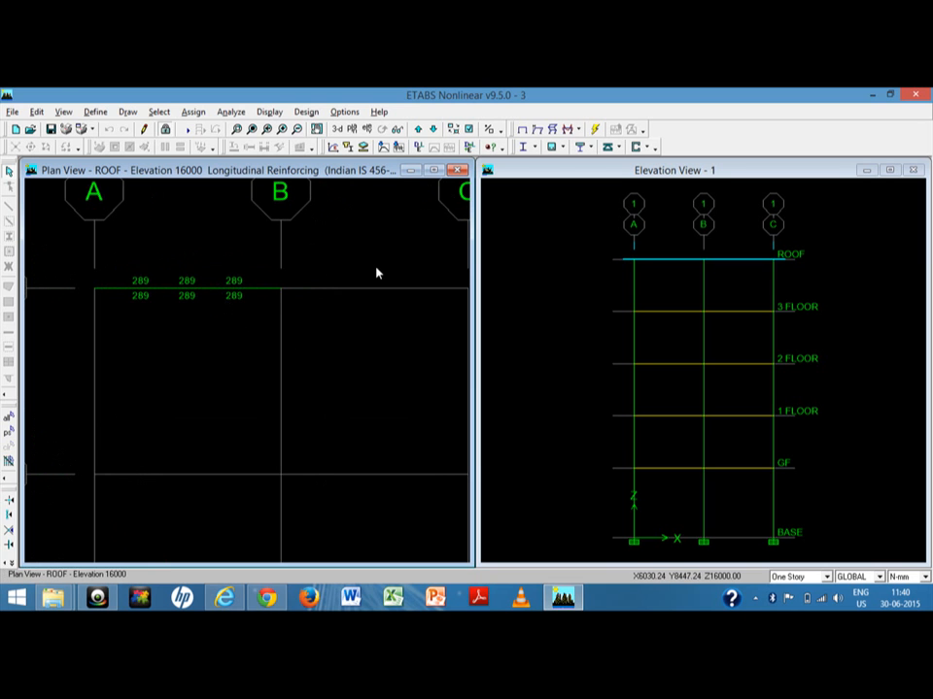
Examine the longitudinal reinforcing of the whole building in the 3-D view, and return to the undeformed shape.
click(337, 128)
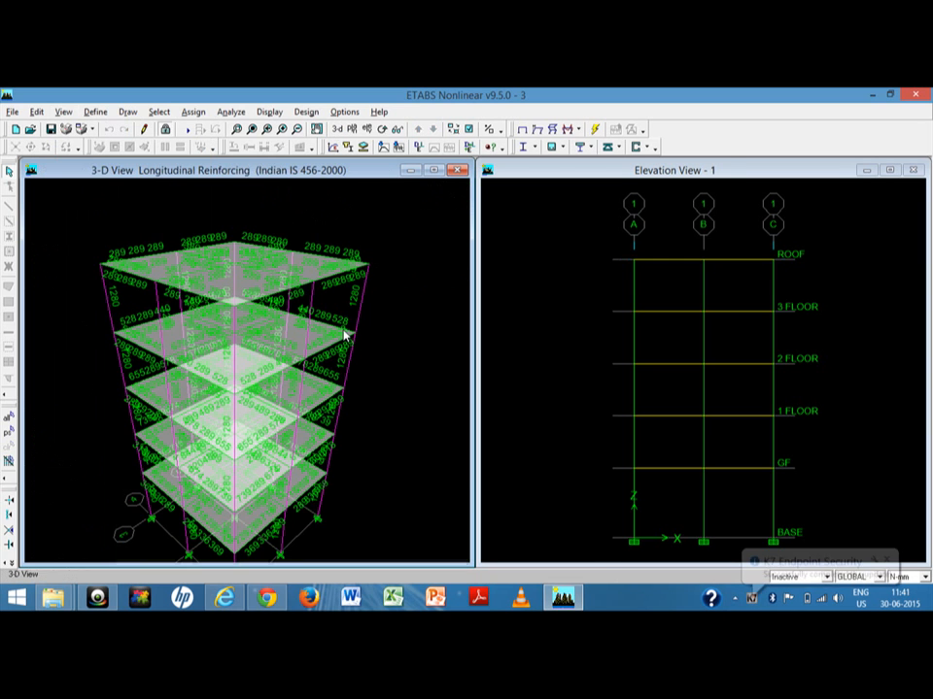
middle_drag(298, 363, 310, 316)
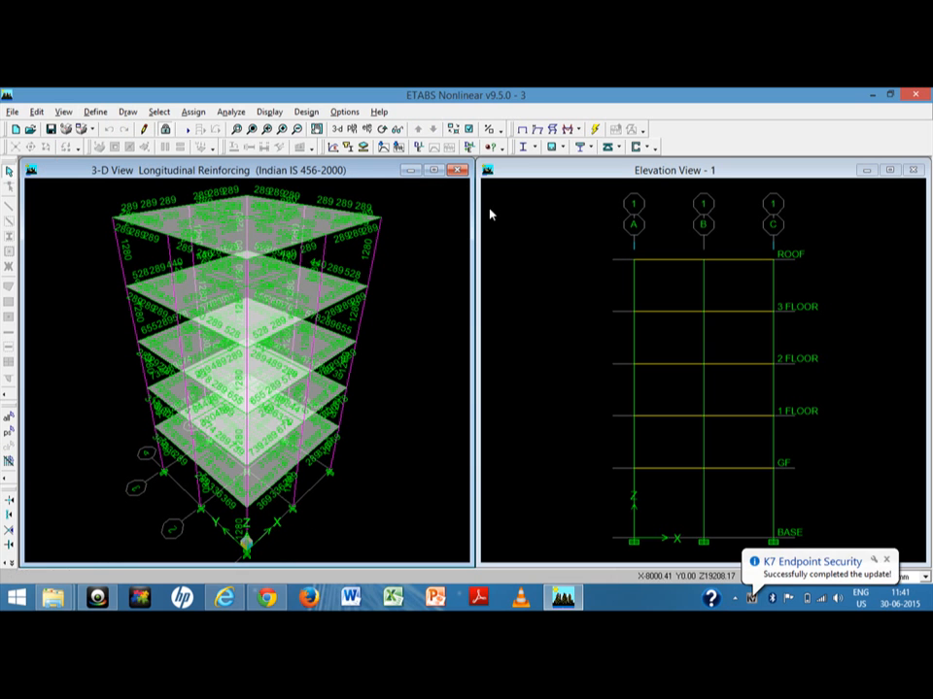
click(521, 130)
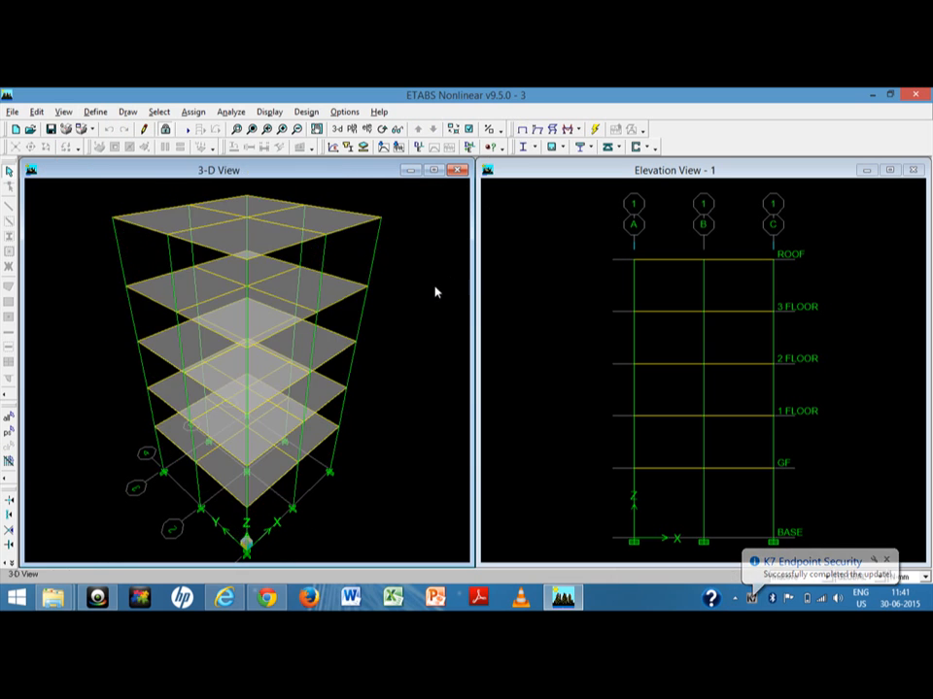
click(97, 598)
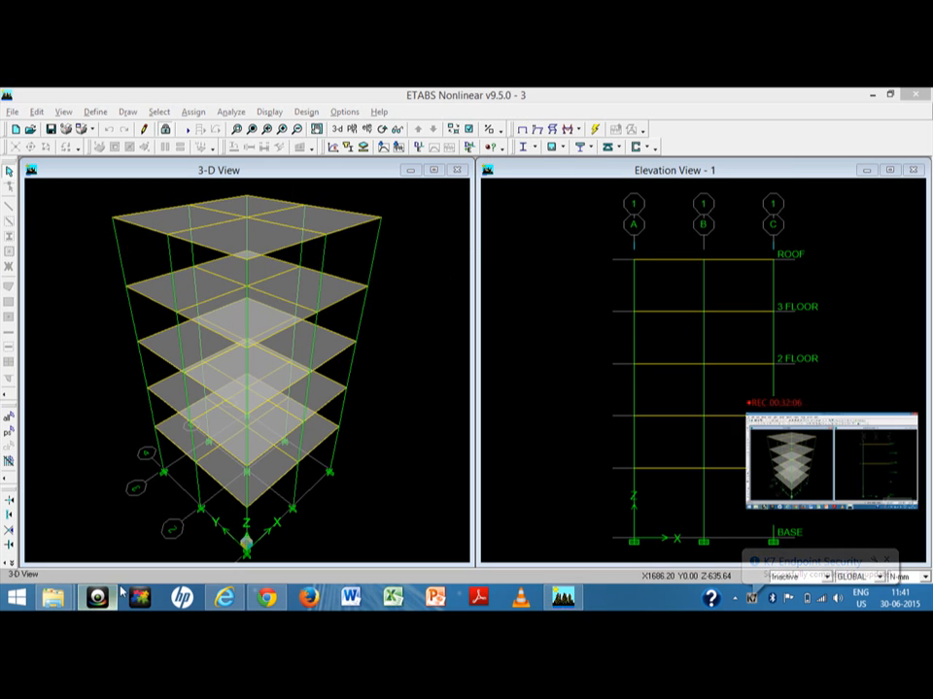